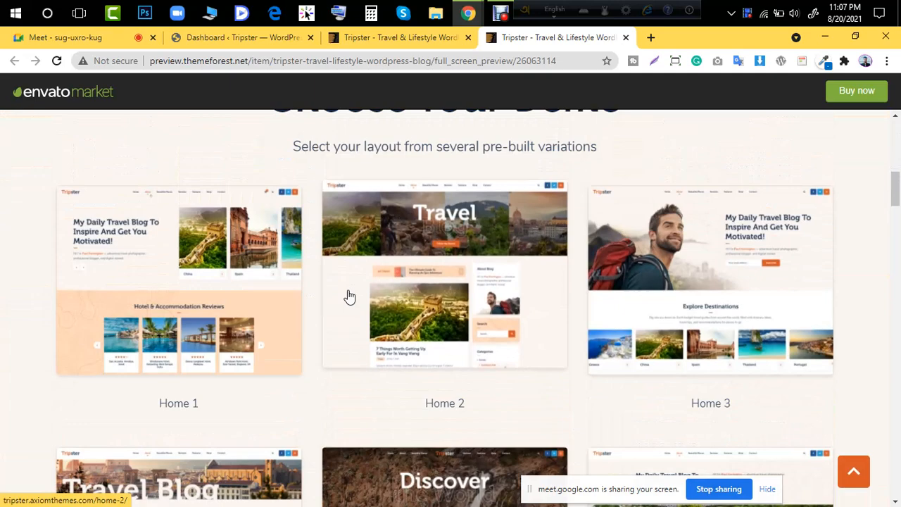
Open the Tripster theme's Home 3 demo in a new tab and go back to the theme's preview page.
left_click(670, 167)
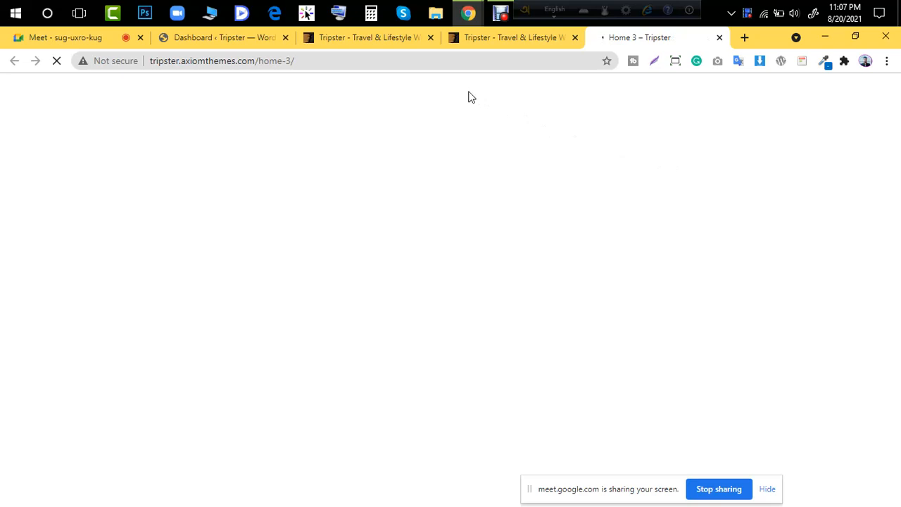
left_click(491, 43)
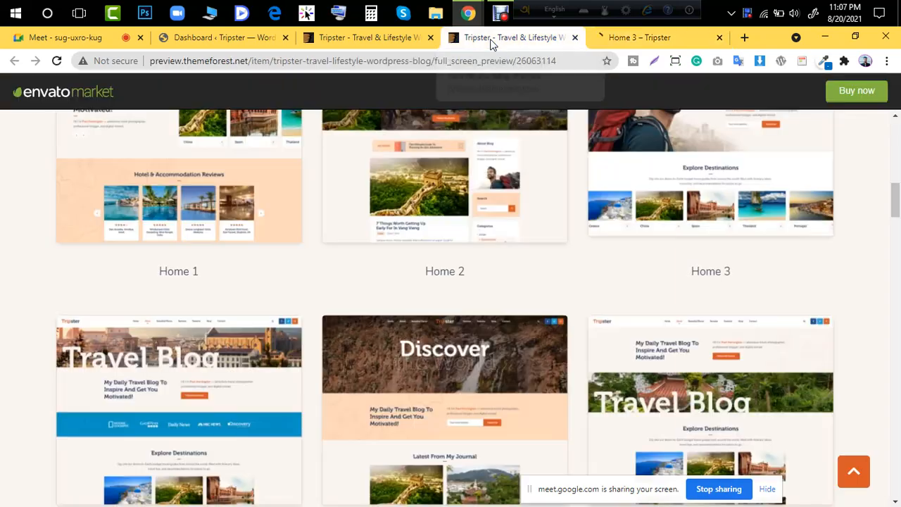
scroll(473, 210, "up", 5)
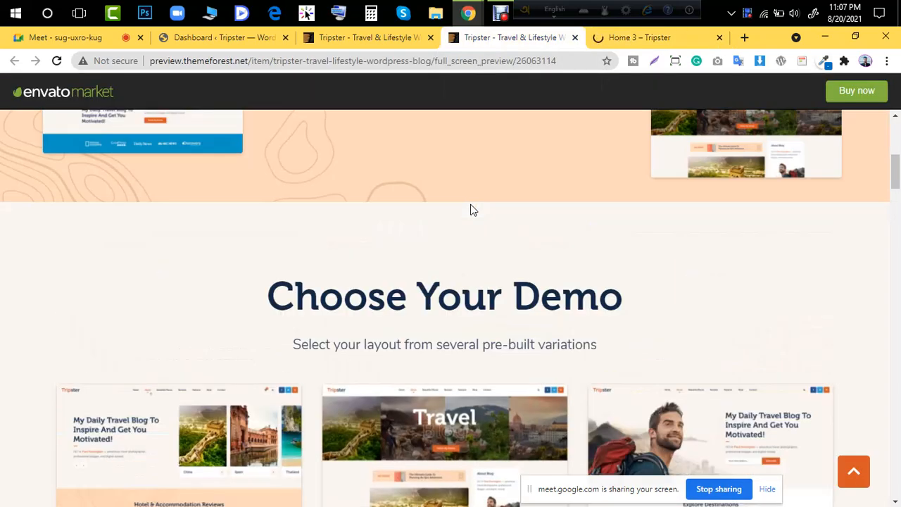
scroll(471, 210, "up", 10)
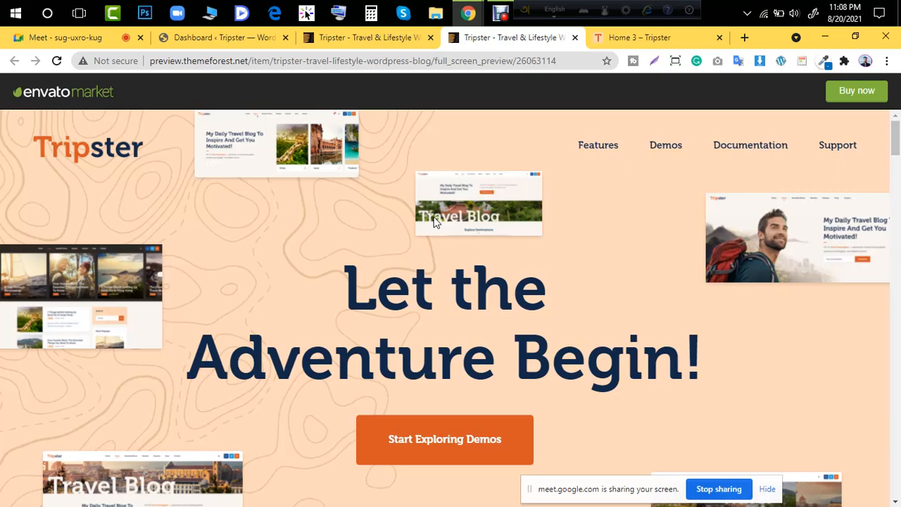
Look through the pre-built layouts in the Choose Your Demo section of the Tripster preview.
scroll(436, 223, "down", 6)
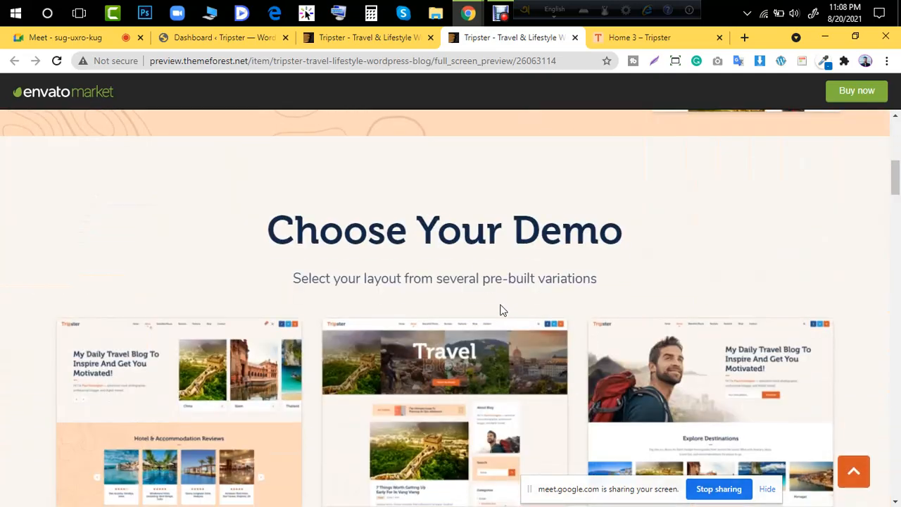
scroll(500, 307, "down", 3)
scroll(501, 310, "down", 2)
scroll(498, 310, "down", 1)
scroll(486, 296, "up", 8)
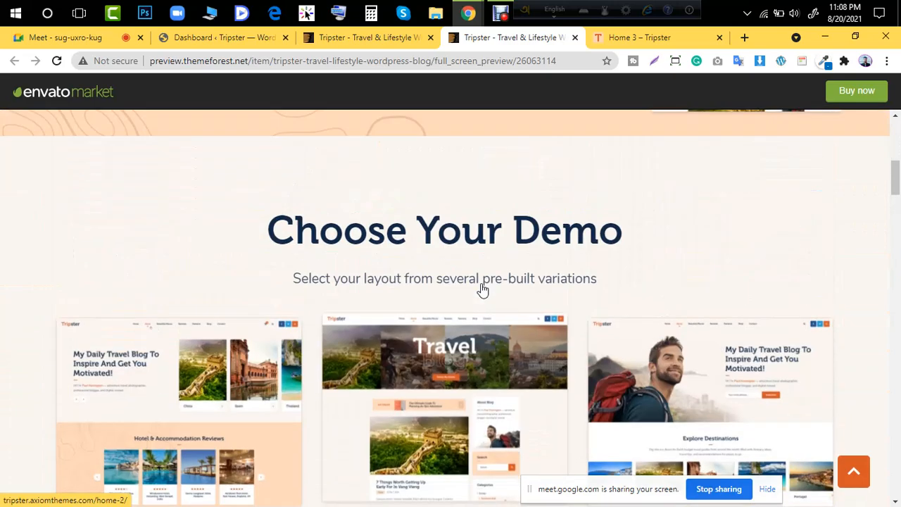
scroll(483, 290, "up", 1)
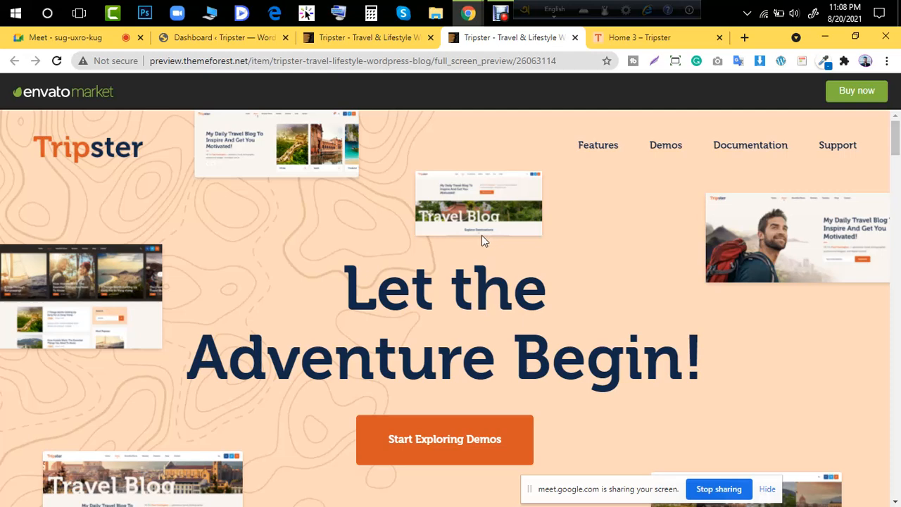
Read the Tripster title on its ThemeForest item page, and return to the theme's live preview.
left_click(394, 37)
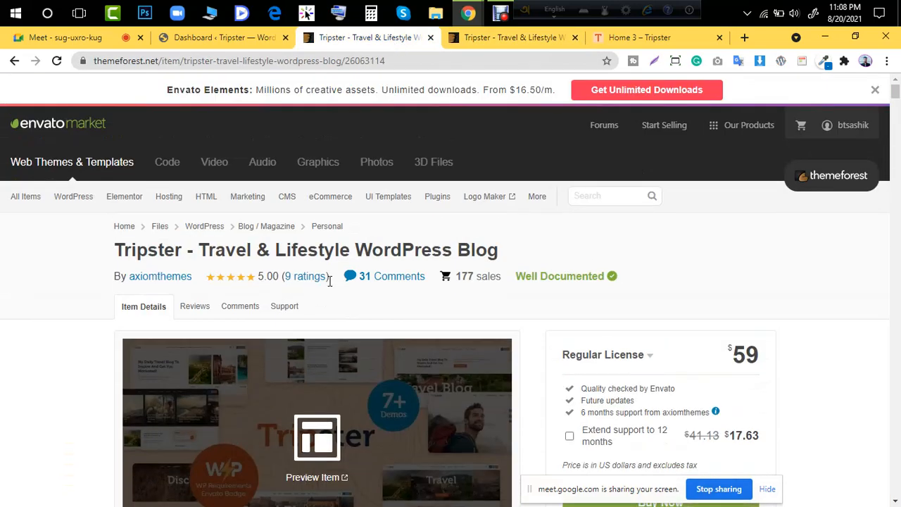
triple_click(396, 254)
double_click(315, 252)
left_click(156, 255)
left_click(514, 37)
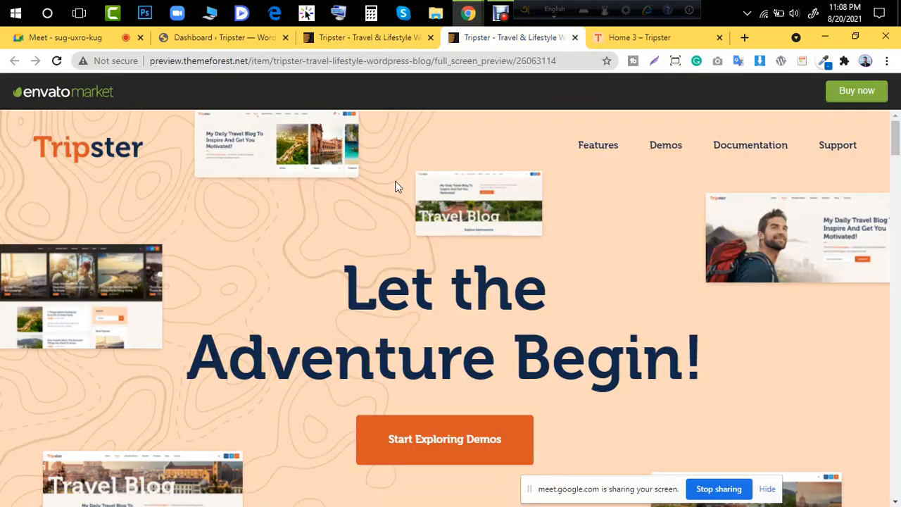
scroll(369, 201, "down", 10)
Dismiss the pop-up on the Home 3 demo and examine the page's sections down to the newsletter signup and footer.
left_click(640, 38)
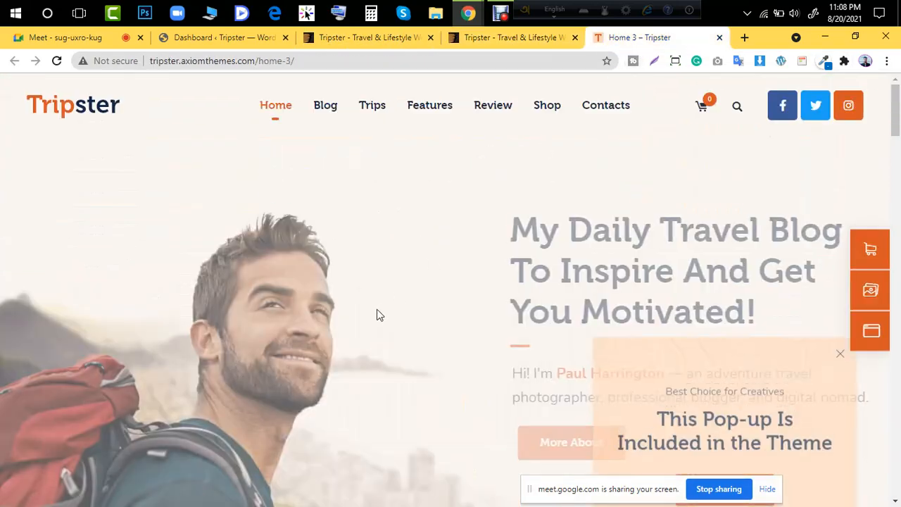
left_click(840, 275)
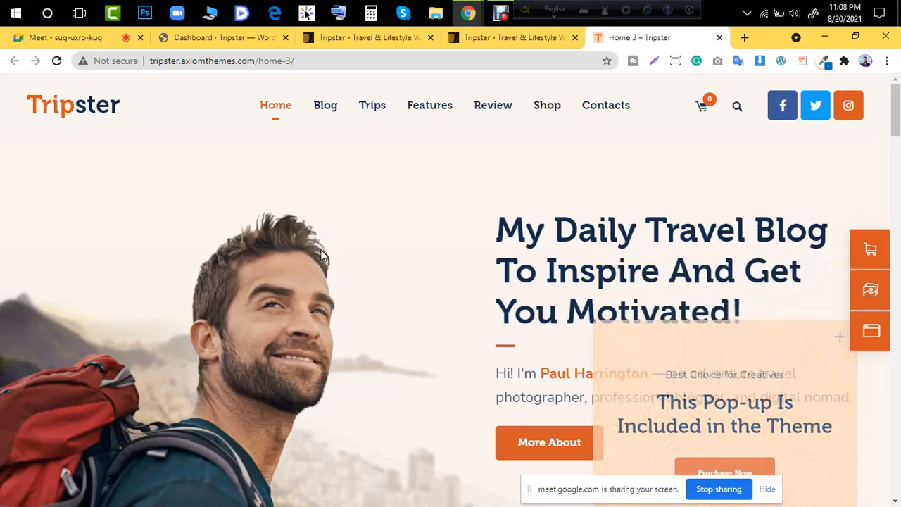
scroll(450, 258, "down", 12)
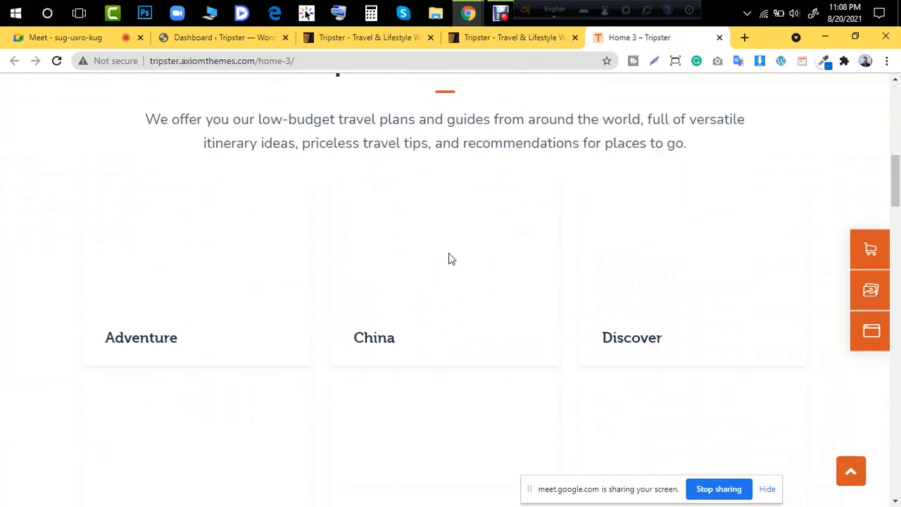
scroll(448, 260, "up", 2)
scroll(444, 253, "down", 10)
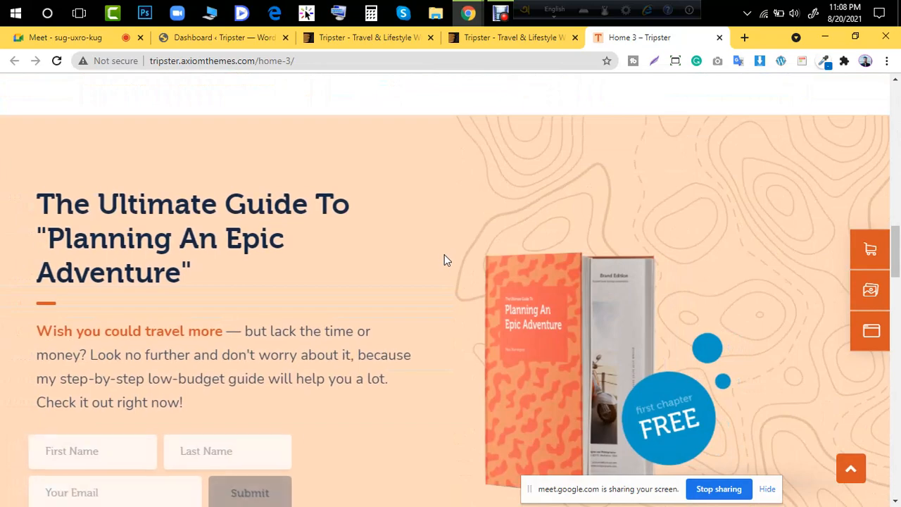
scroll(445, 268, "up", 3)
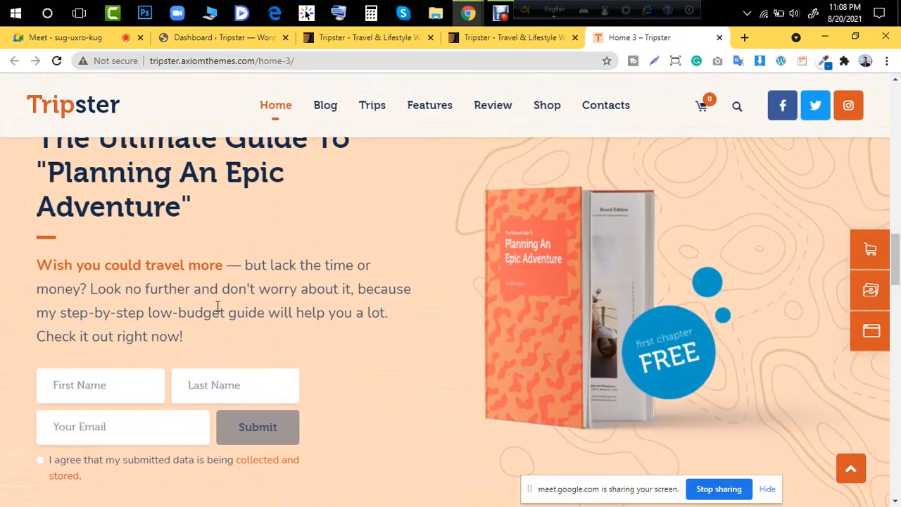
scroll(472, 280, "down", 12)
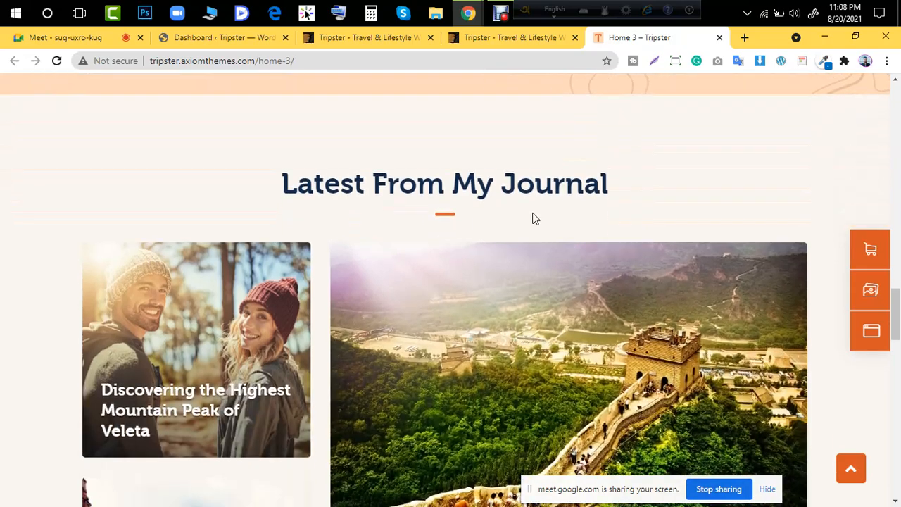
scroll(471, 202, "down", 8)
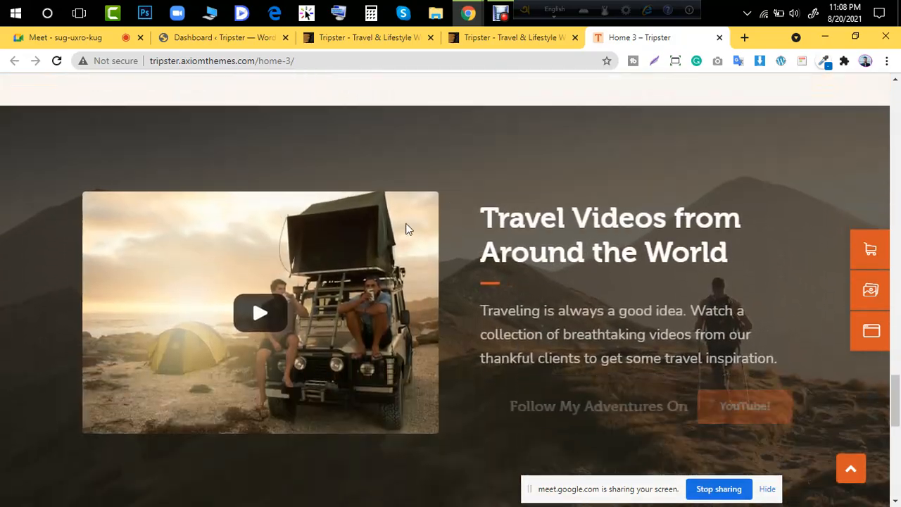
scroll(353, 250, "down", 6)
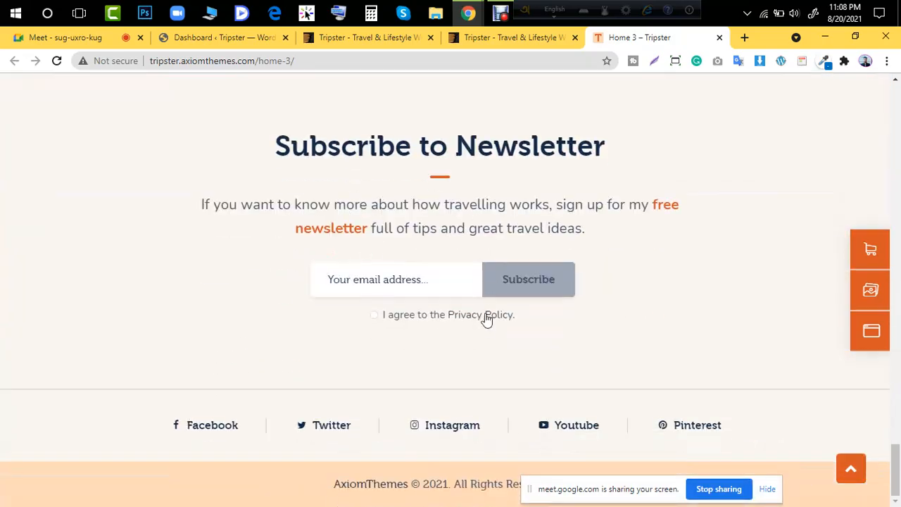
Return to the start of the Home 3 demo page and look at the Blog navigation's post layout options.
scroll(484, 321, "up", 2)
scroll(485, 325, "up", 20)
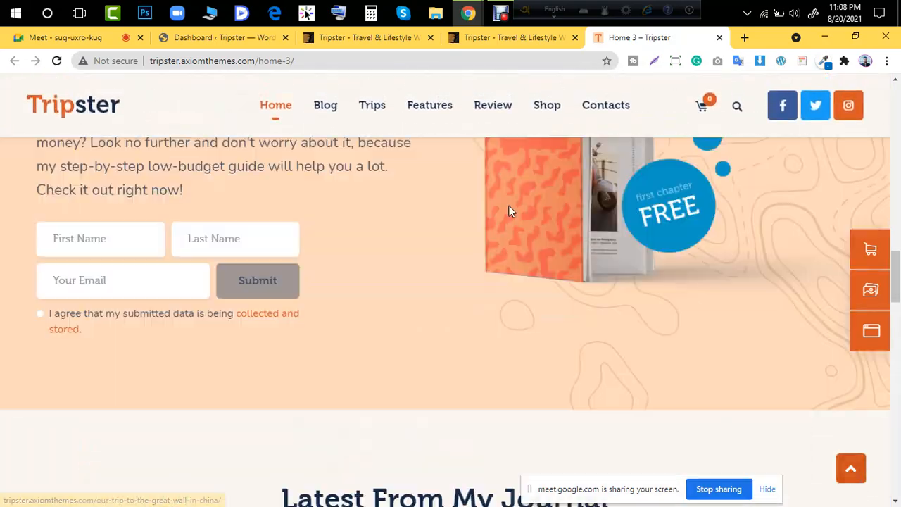
scroll(443, 212, "up", 1)
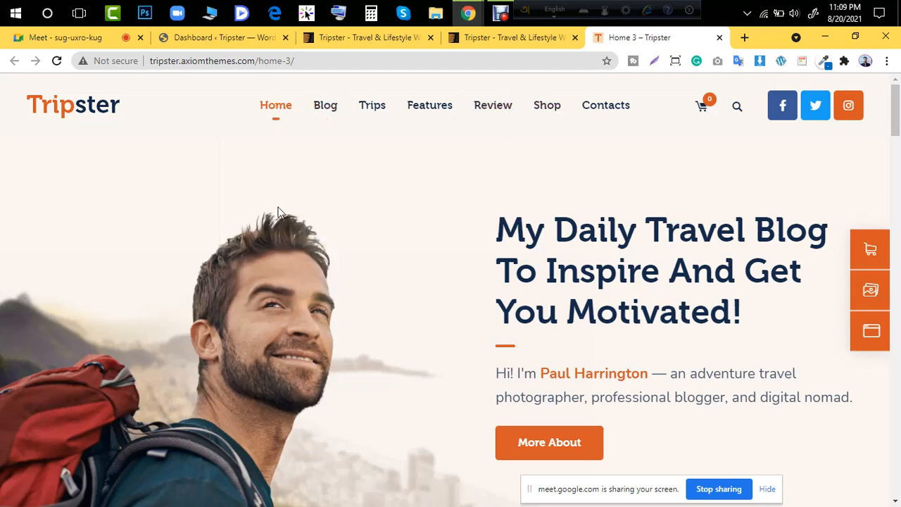
mouse_move(323, 107)
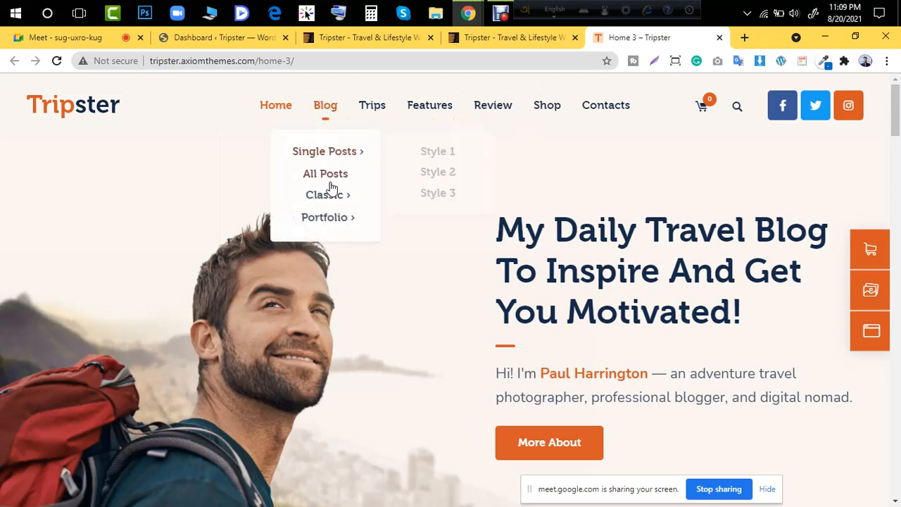
mouse_move(332, 202)
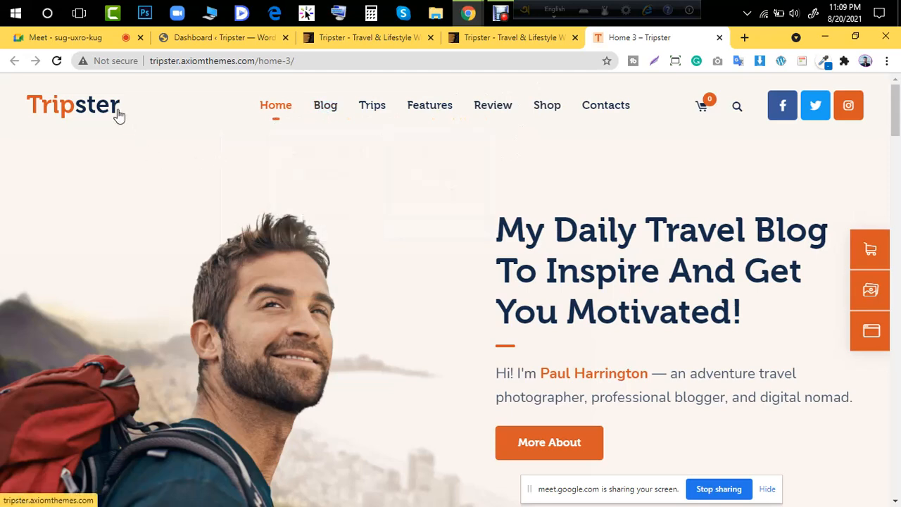
Search ThemeForest's WordPress category for "blog" themes.
left_click(355, 41)
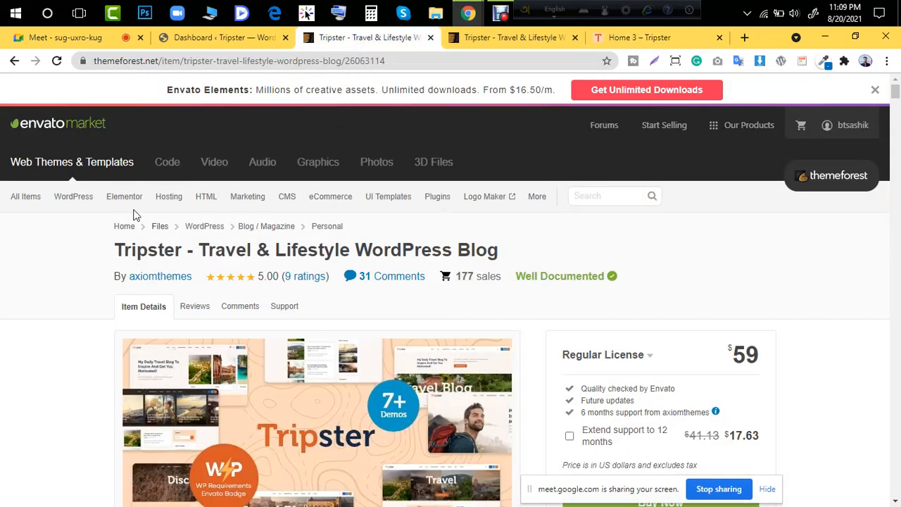
left_click(66, 202)
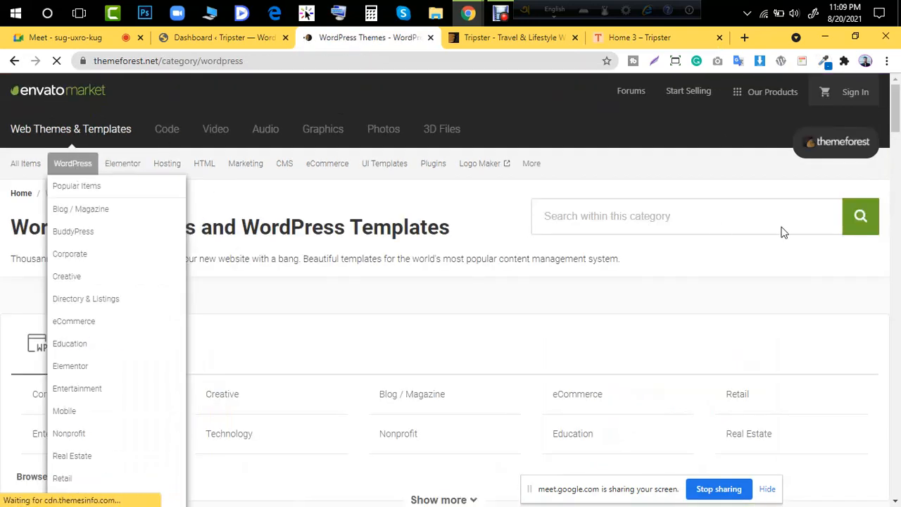
left_click(665, 217)
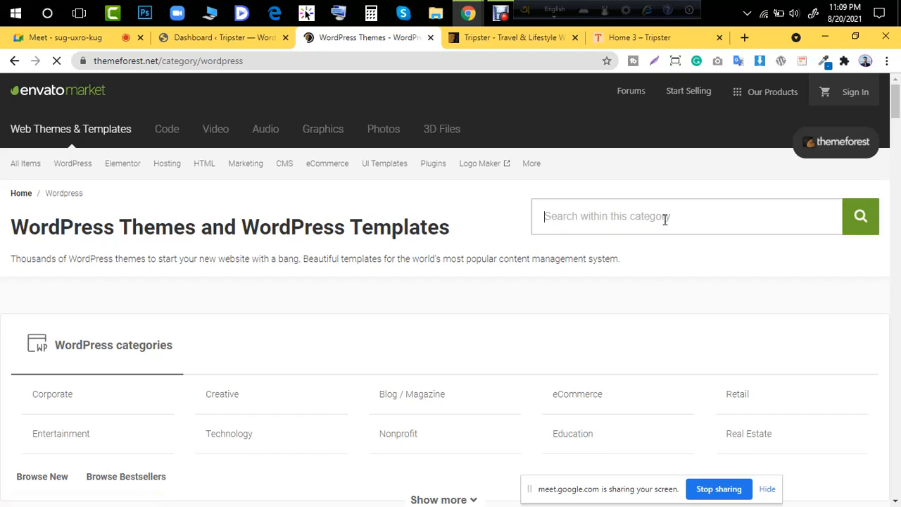
type("blod")
key("BackSpace")
type("g")
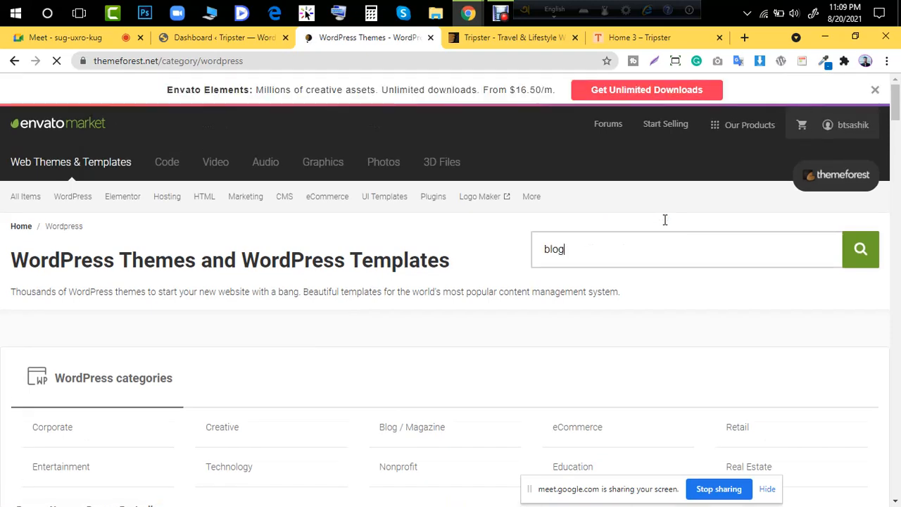
key("Return")
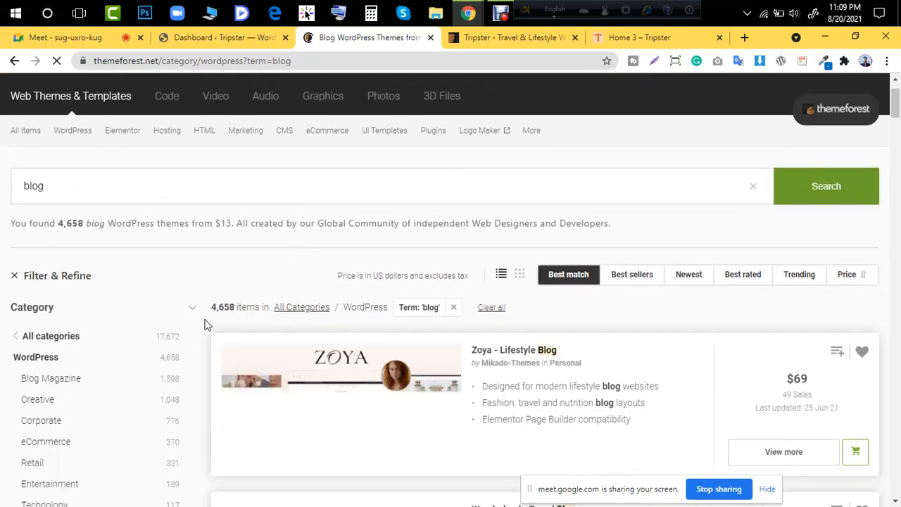
Open the live preview of the Zoya - Lifestyle Blog theme in a new tab and return to the blog search results.
left_click_drag(212, 308, 270, 308)
left_click(282, 217)
scroll(298, 221, "down", 2)
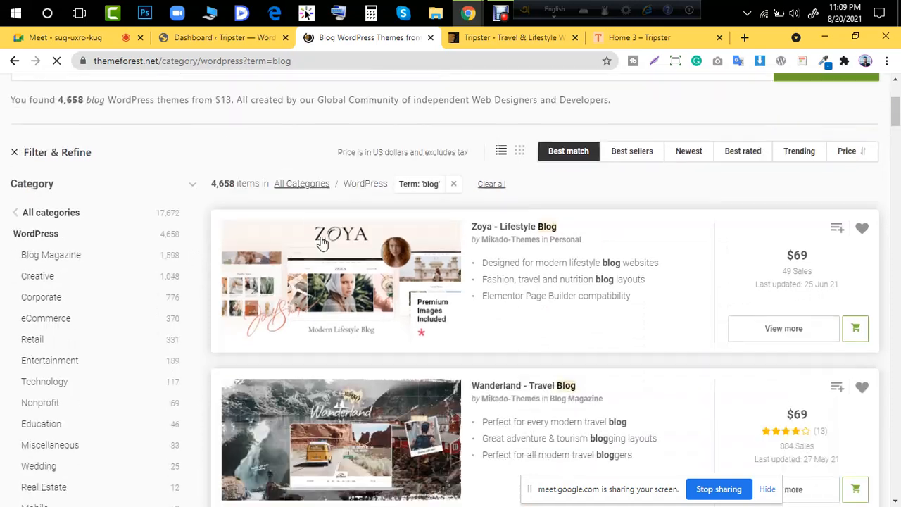
left_click(787, 321)
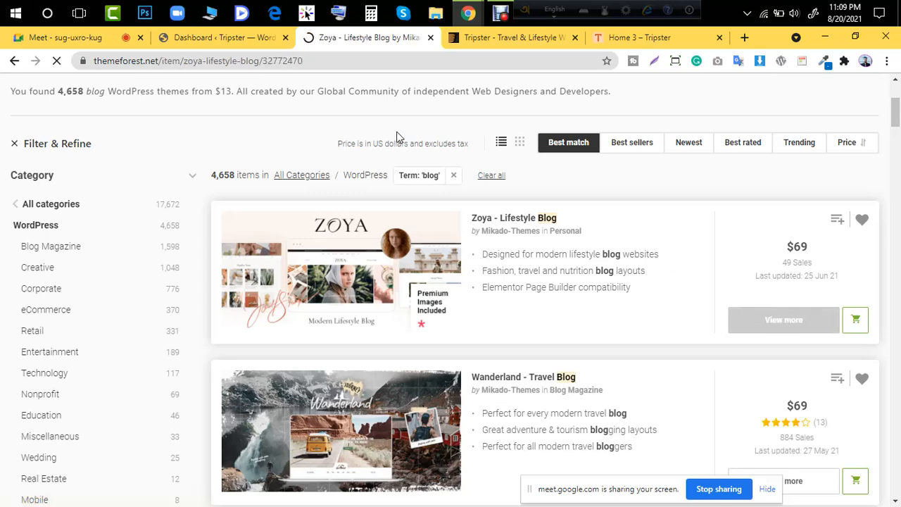
scroll(304, 302, "down", 1)
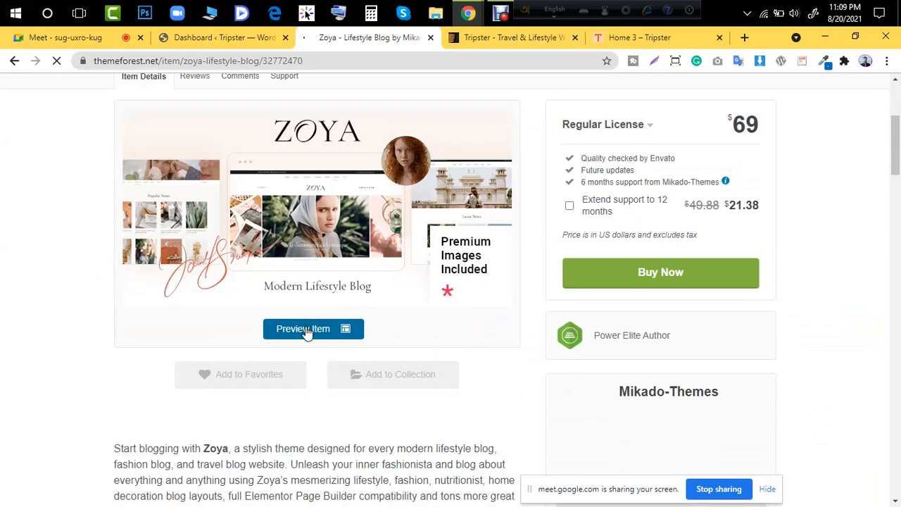
left_click(308, 329)
left_click(335, 42)
scroll(211, 106, "up", 2)
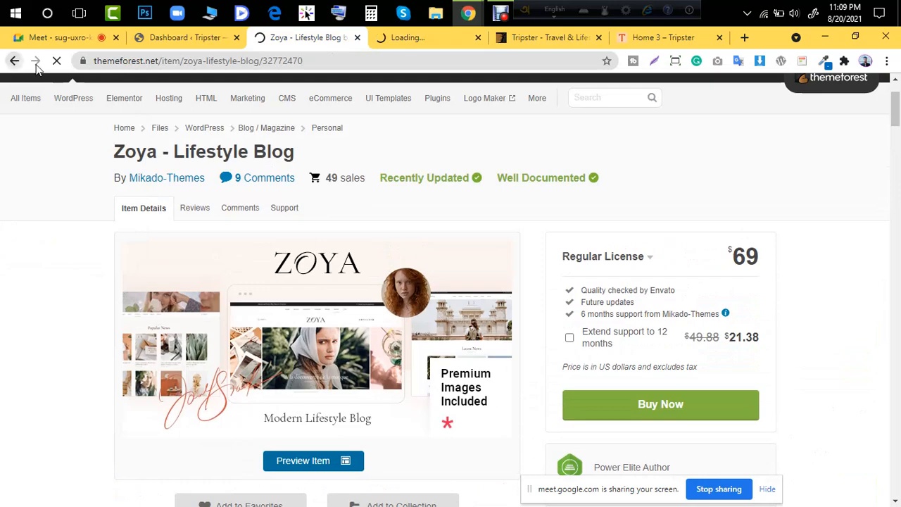
left_click(14, 61)
Open the live preview of the Kicker multipurpose blog magazine theme in a new tab and return to the blog search results.
scroll(361, 267, "down", 4)
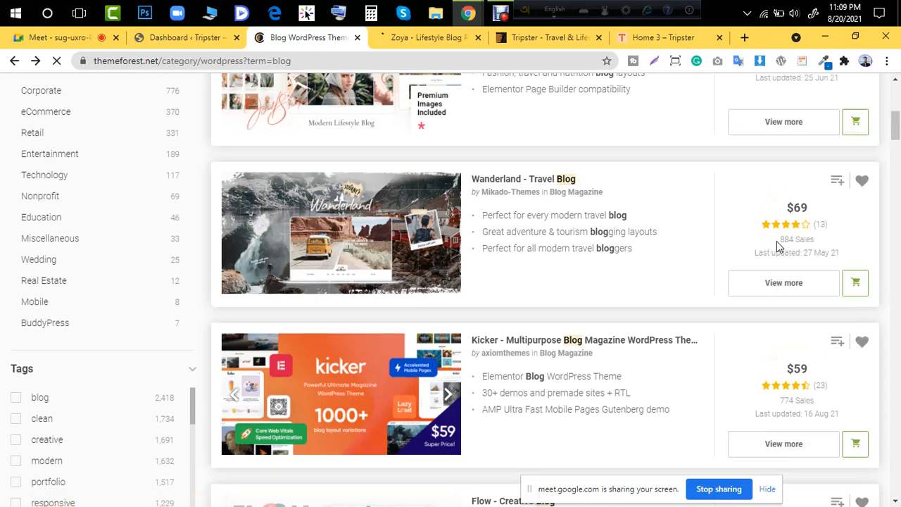
scroll(787, 241, "down", 2)
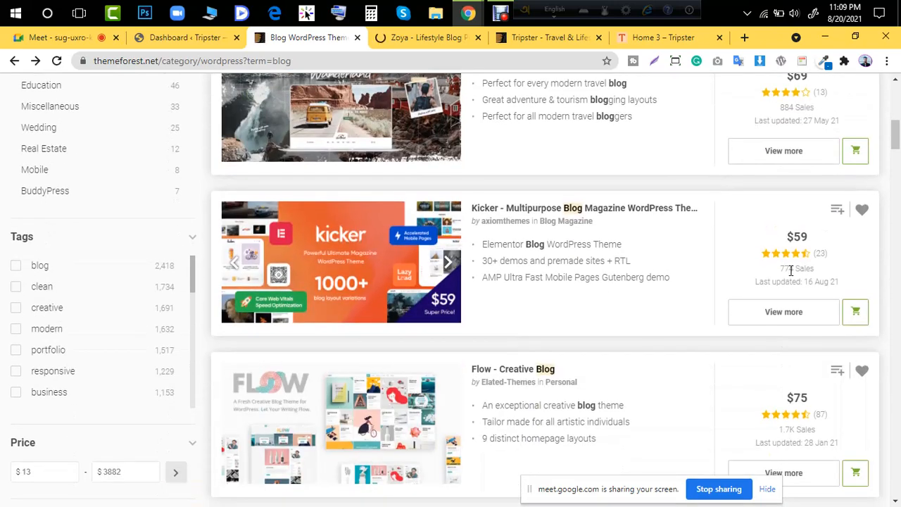
left_click(766, 321)
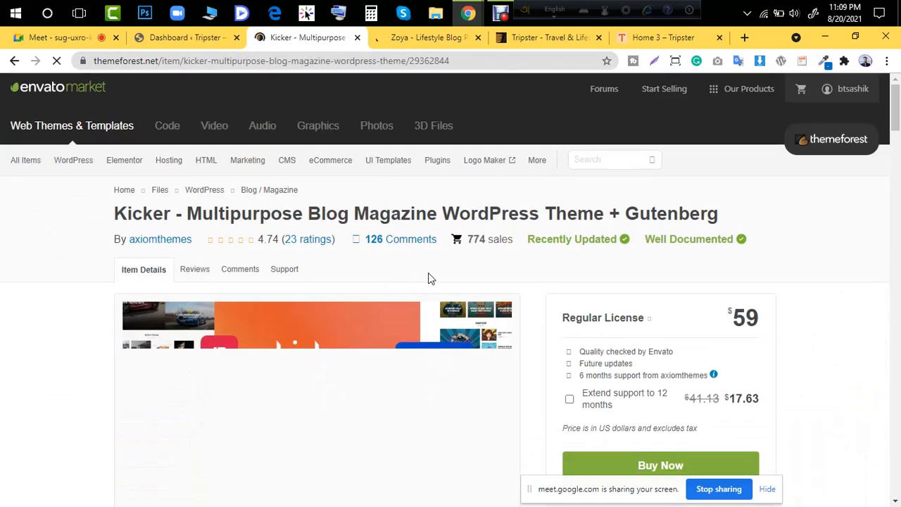
scroll(429, 277, "down", 2)
left_click(266, 360)
left_click(277, 42)
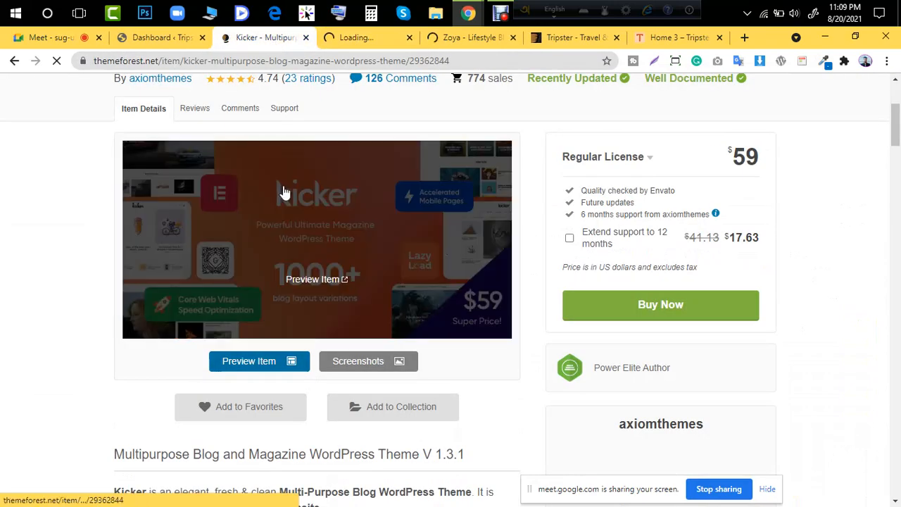
scroll(282, 192, "up", 3)
left_click(14, 61)
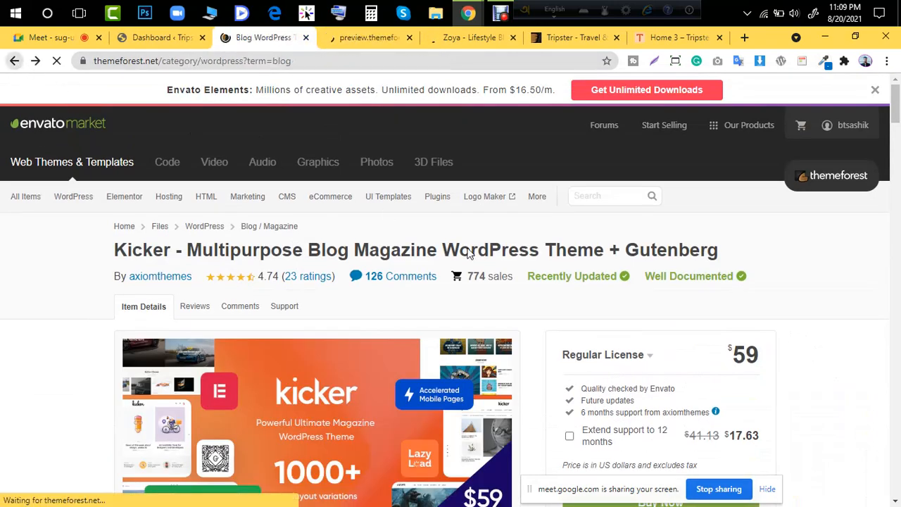
Browse the blog theme results and check the Zoya and Kicker live previews in their open tabs.
scroll(498, 261, "down", 5)
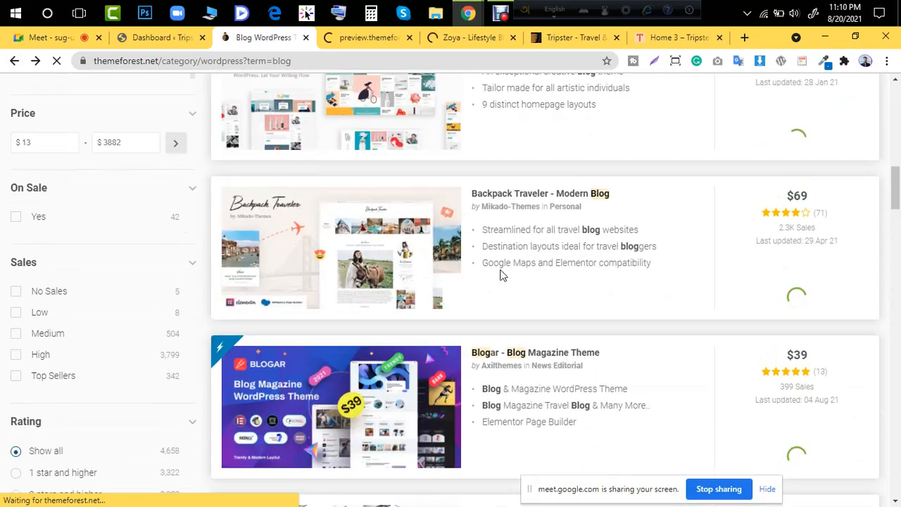
scroll(497, 261, "down", 5)
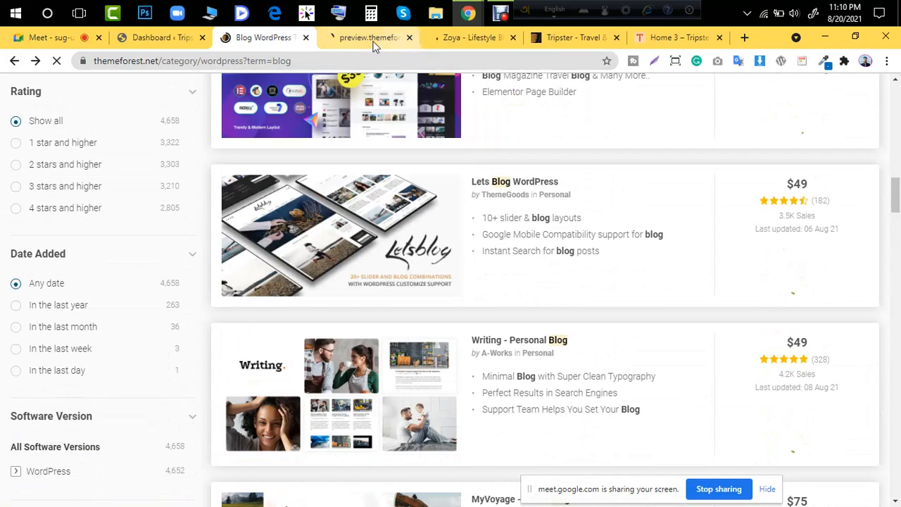
left_click(394, 39)
left_click(470, 39)
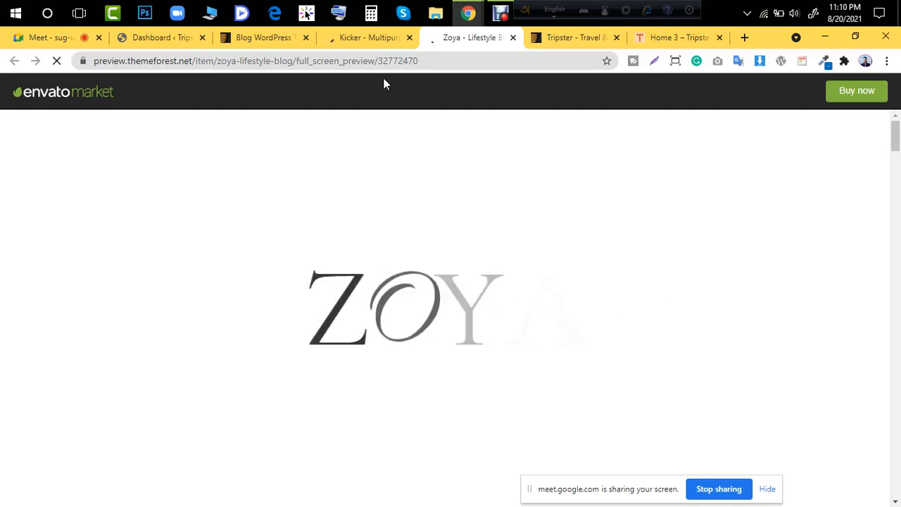
left_click(372, 41)
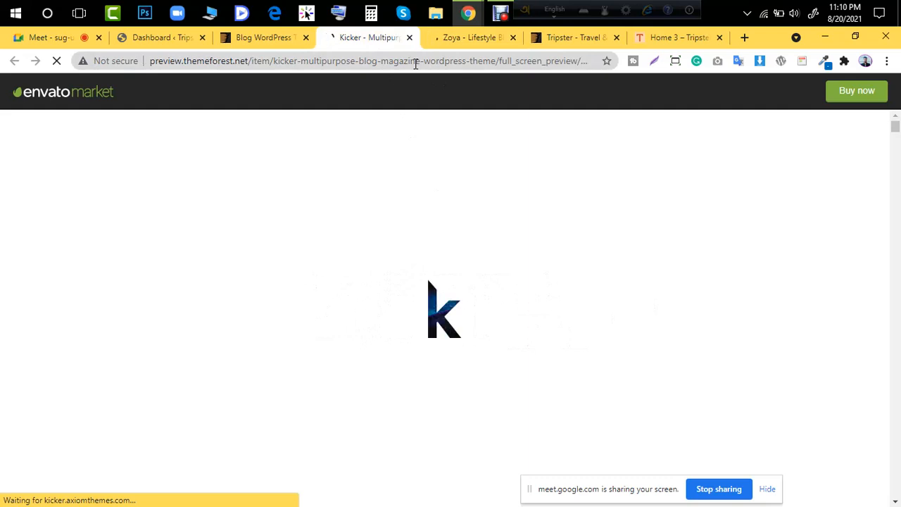
Return to the blog search results and look through more of the listed themes.
left_click(223, 43)
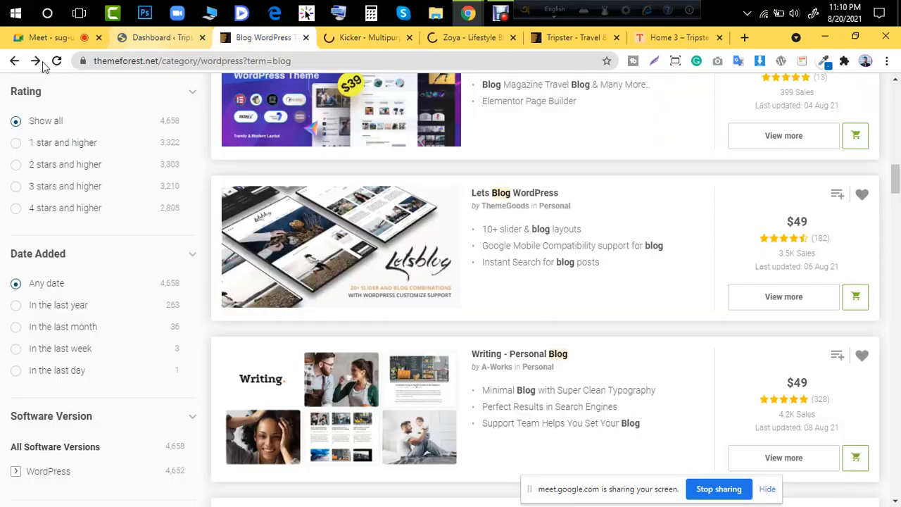
scroll(456, 217, "down", 5)
scroll(456, 216, "down", 12)
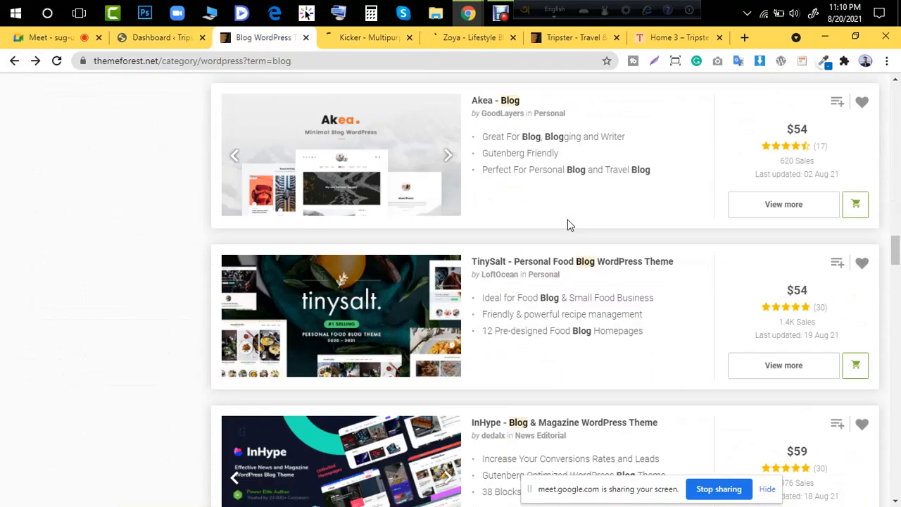
Replace the blog search in ThemeForest's WordPress category with a search for "service" themes.
scroll(567, 219, "up", 9)
scroll(555, 215, "up", 15)
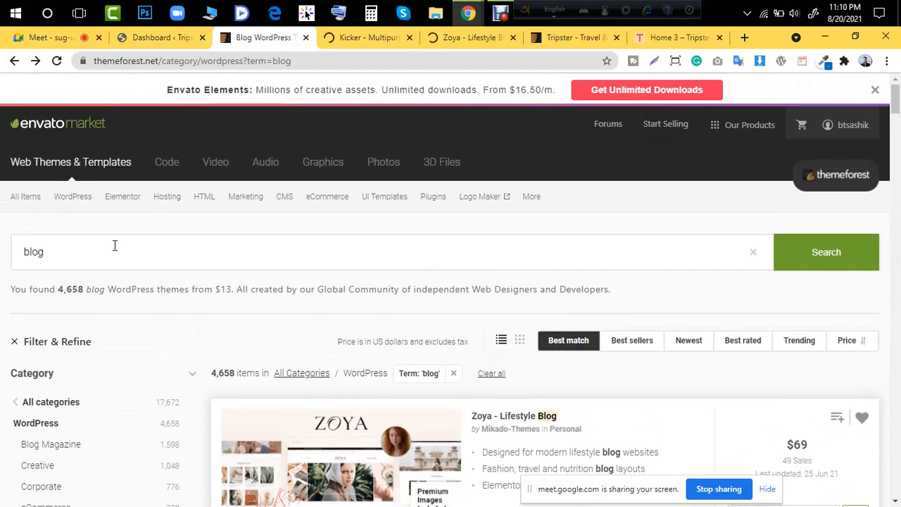
left_click(115, 245)
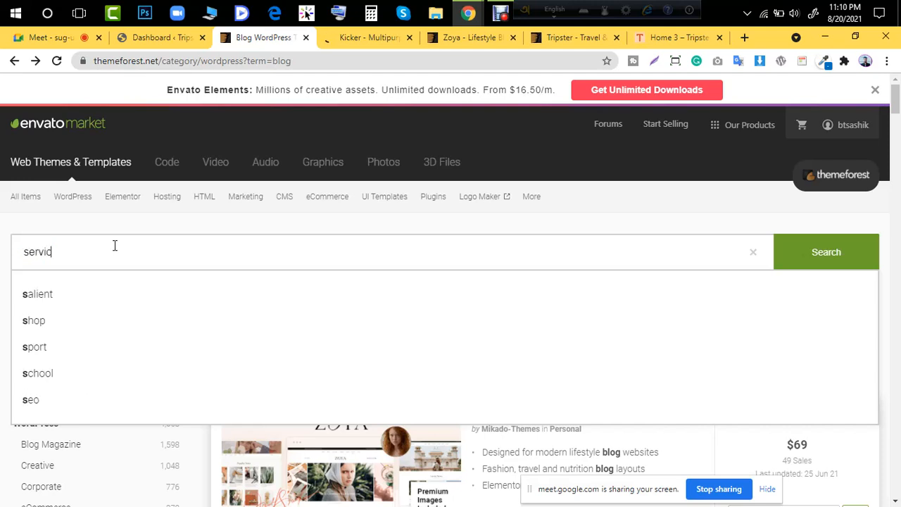
key("Return")
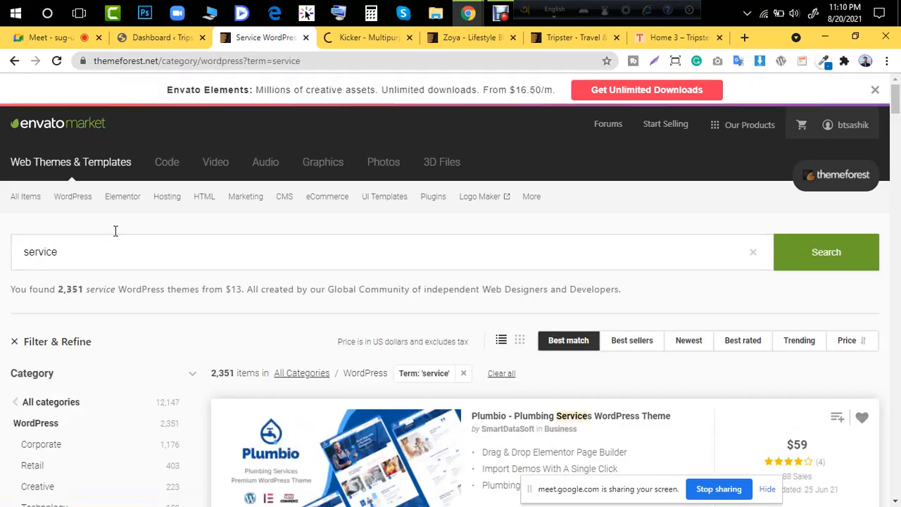
Open the Plumbio - Plumbing Services WordPress Theme from the service results and launch its live preview.
scroll(553, 256, "down", 3)
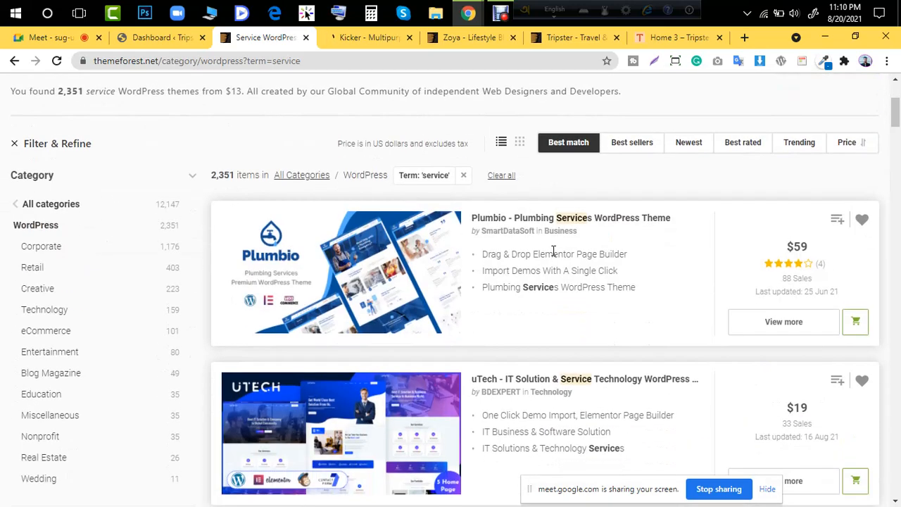
left_click(784, 322)
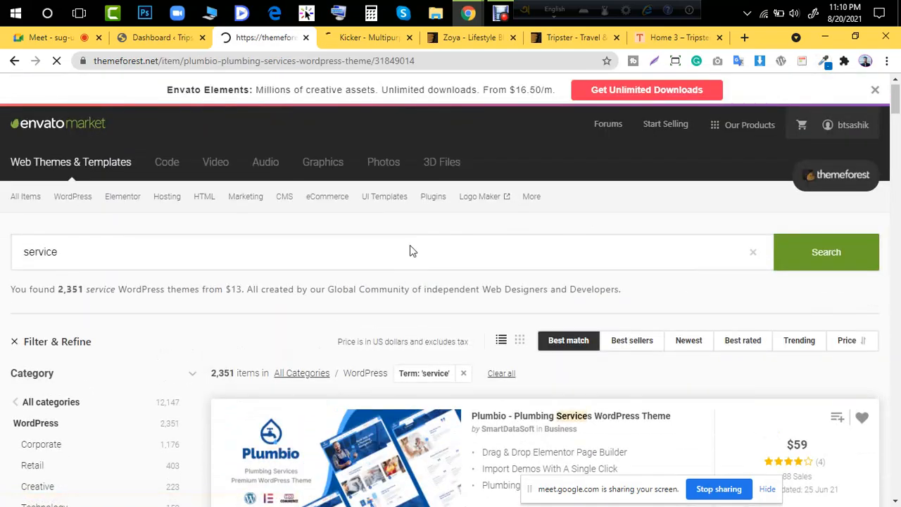
scroll(472, 229, "down", 1)
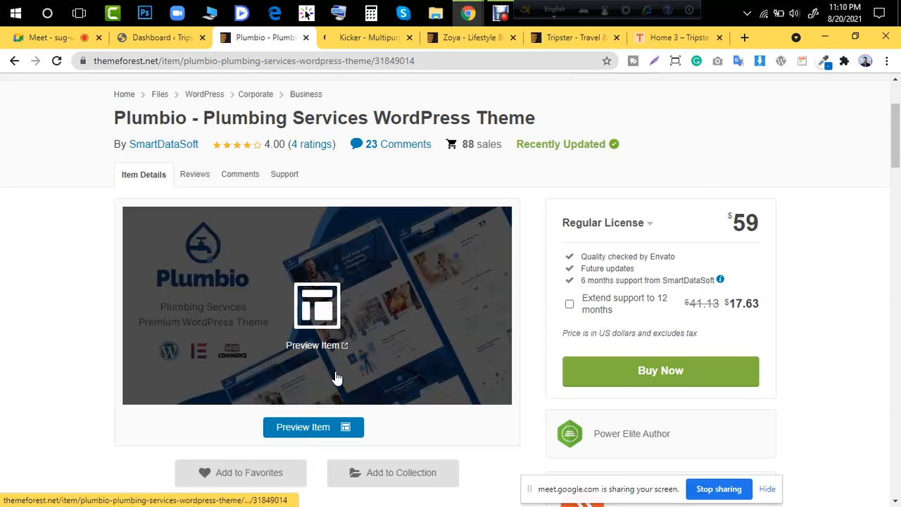
left_click(328, 430)
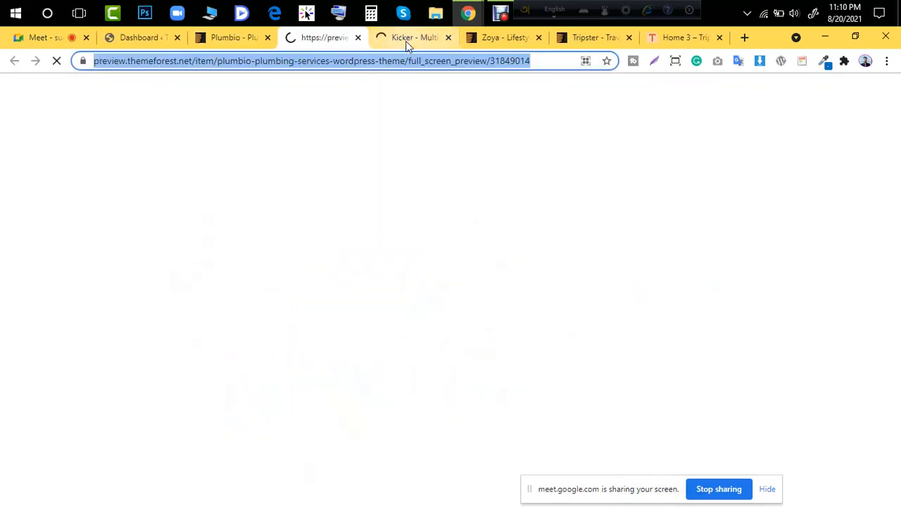
Switch to the Zoya live preview and examine the homepage demos under All-Round Trendy Blog Sites.
left_click(408, 41)
left_click(506, 41)
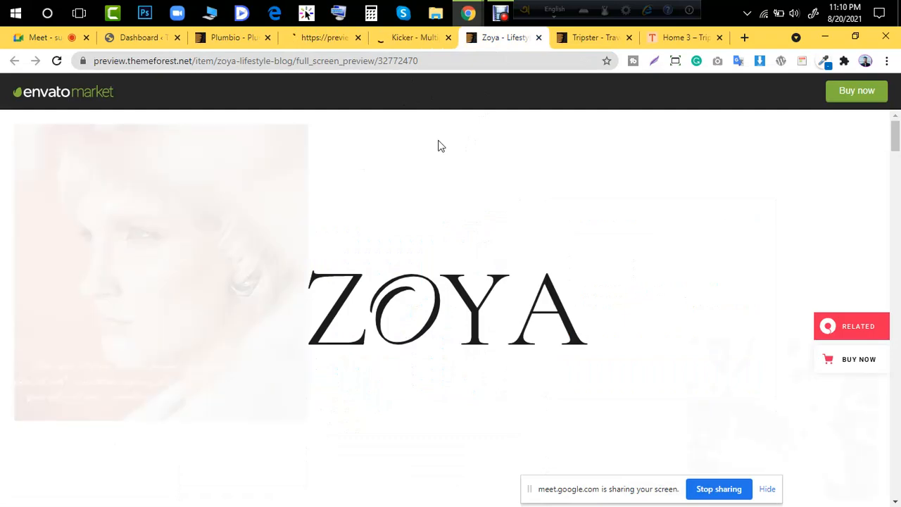
scroll(439, 253, "down", 8)
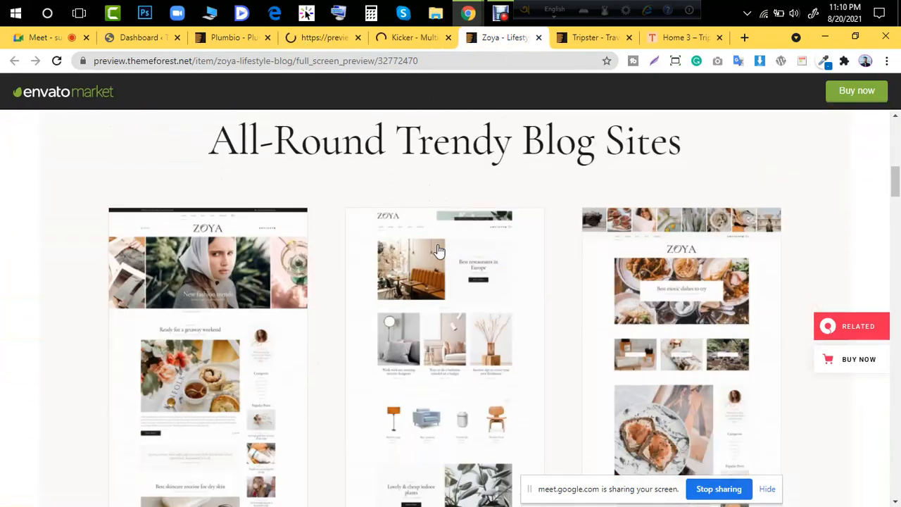
scroll(66, 227, "down", 3)
scroll(295, 270, "down", 2)
scroll(315, 256, "up", 2)
scroll(351, 266, "down", 4)
scroll(357, 272, "up", 6)
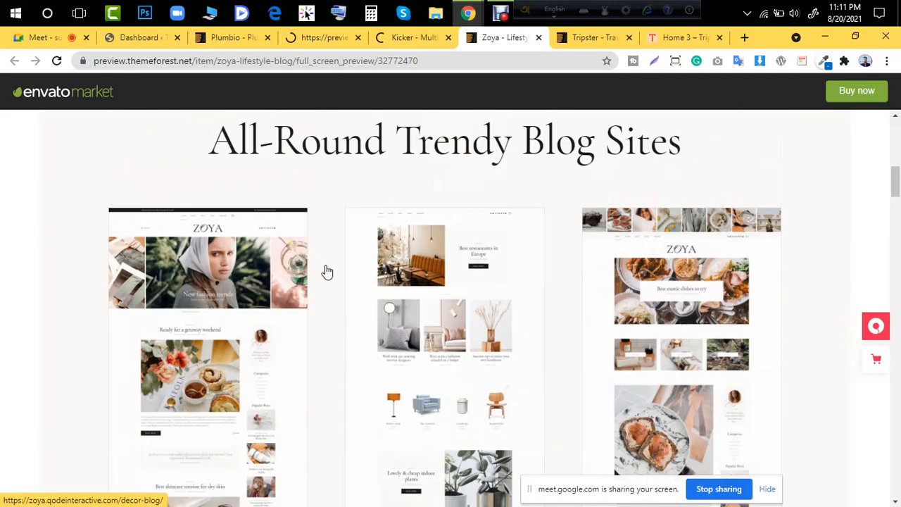
Open Zoya's Main Home demo in a new tab, then return to the Zoya preview's demo list.
left_click(264, 262)
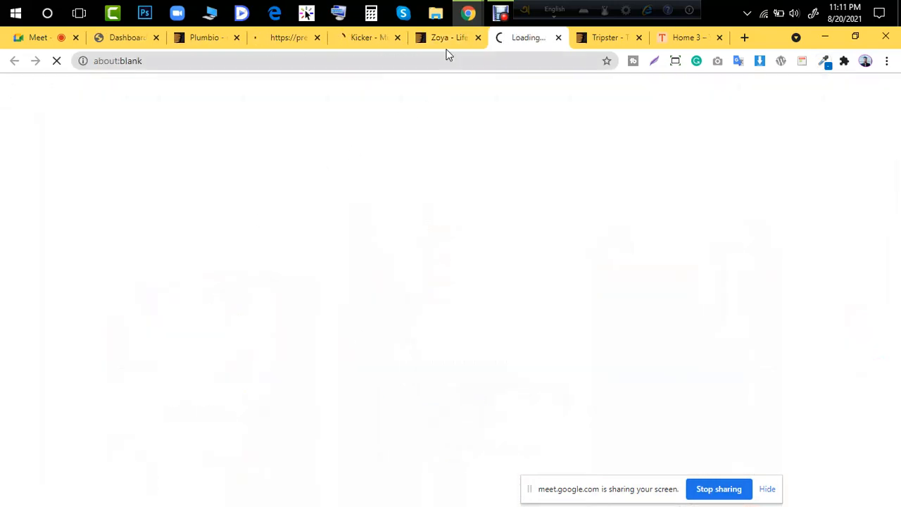
left_click(447, 43)
scroll(201, 218, "down", 3)
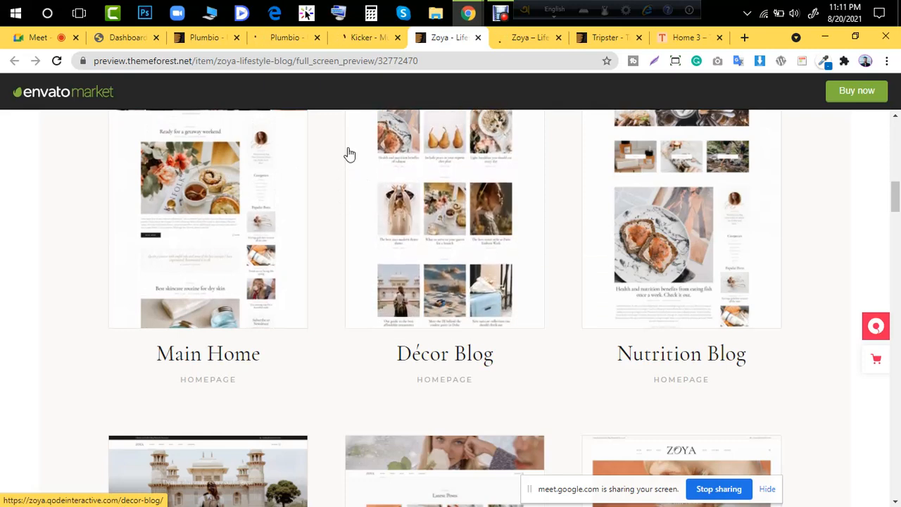
Switch to the Plumbio live preview, review its home page down to the footer, and return to the page's start.
left_click(361, 38)
left_click(290, 38)
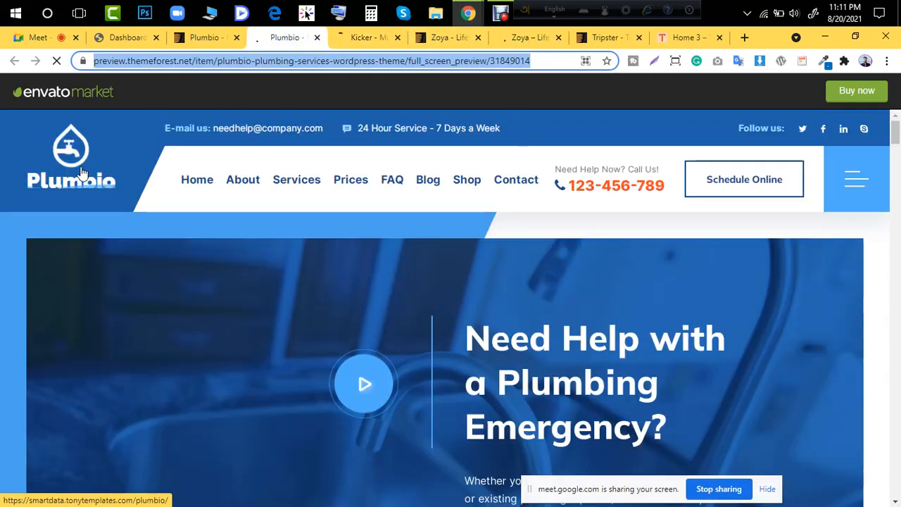
scroll(83, 173, "down", 10)
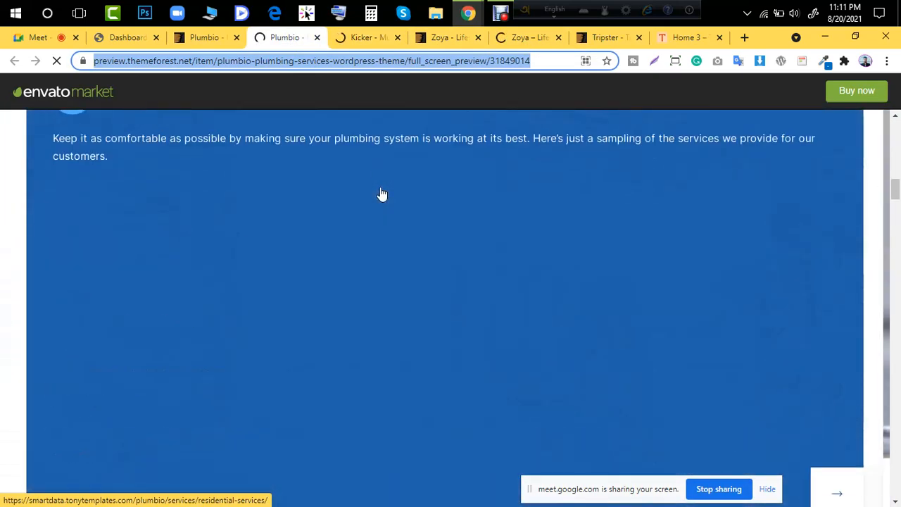
scroll(381, 194, "down", 15)
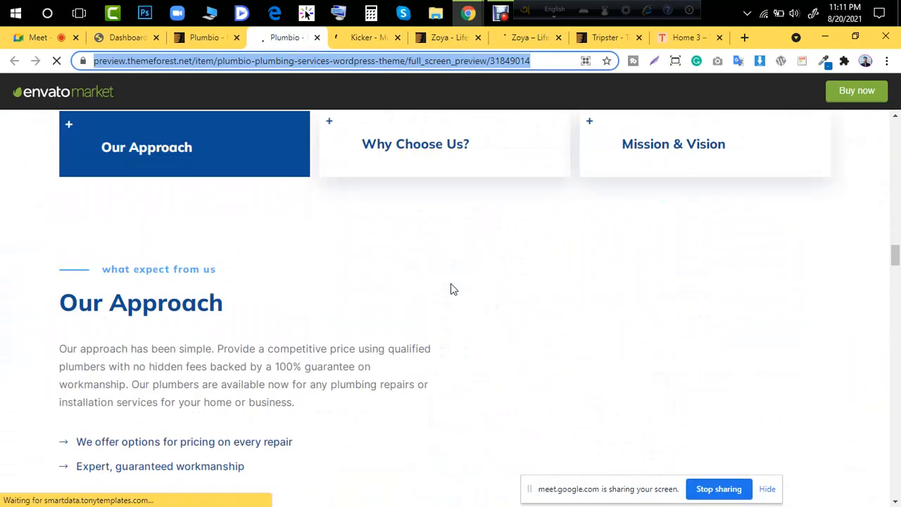
scroll(450, 289, "down", 15)
scroll(503, 310, "down", 15)
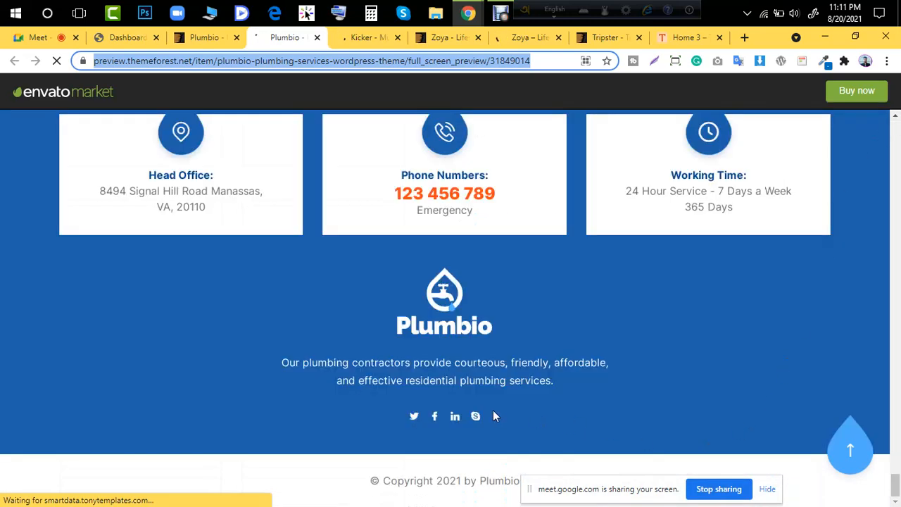
left_click(855, 468)
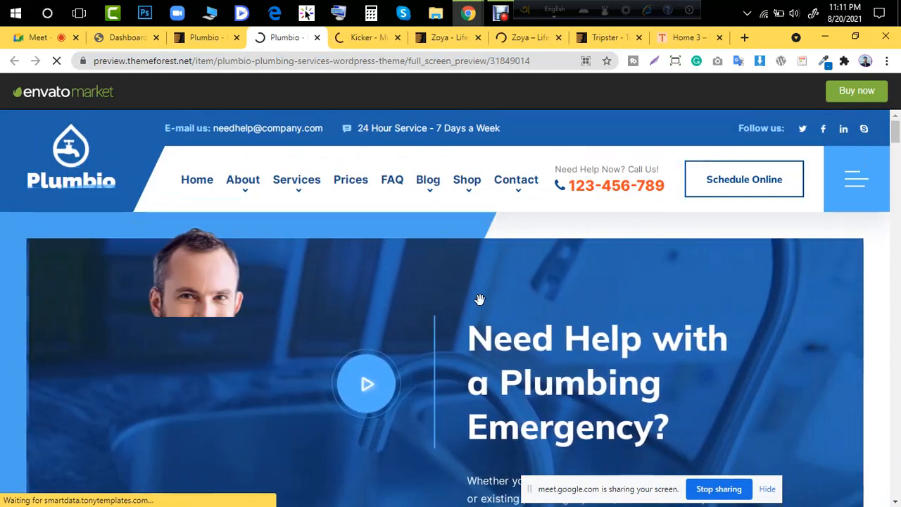
scroll(480, 303, "down", 5)
scroll(480, 301, "up", 5)
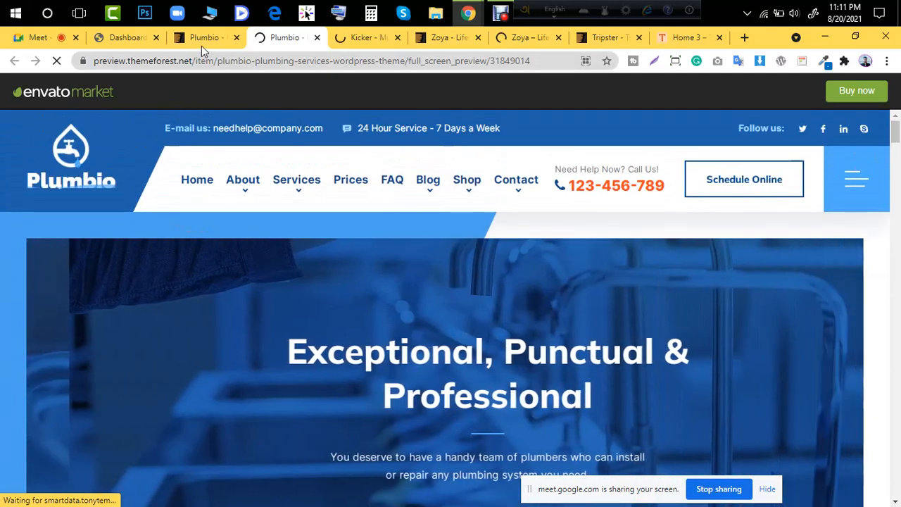
Go back to the Plumbio item page on ThemeForest and open the site's Elementor page.
left_click(201, 42)
scroll(231, 160, "up", 2)
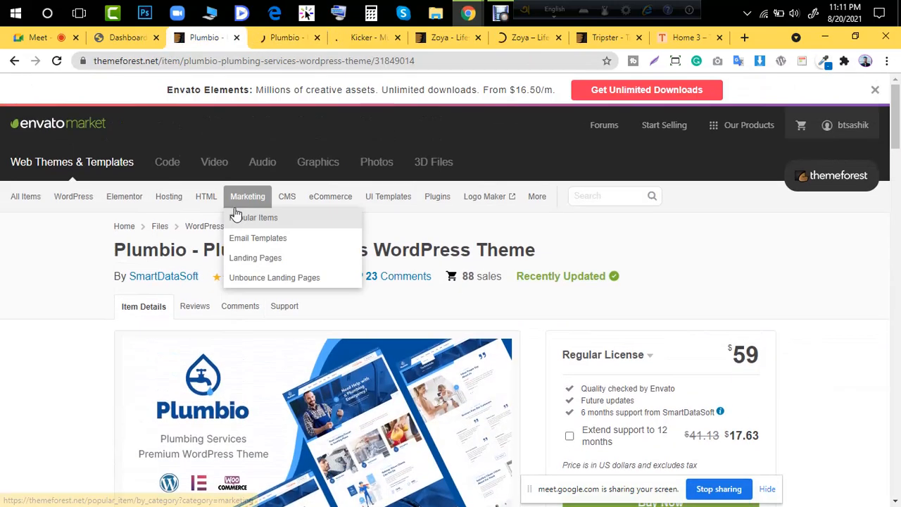
left_click(133, 206)
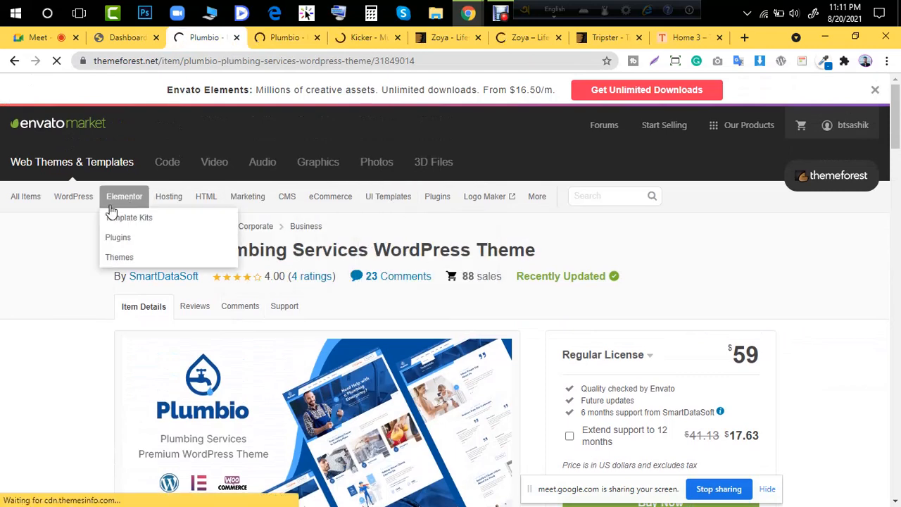
Look through the Elementor page's popular items, including the Template Kits and Plugins & Add Ons groups.
scroll(158, 314, "down", 2)
scroll(177, 239, "down", 4)
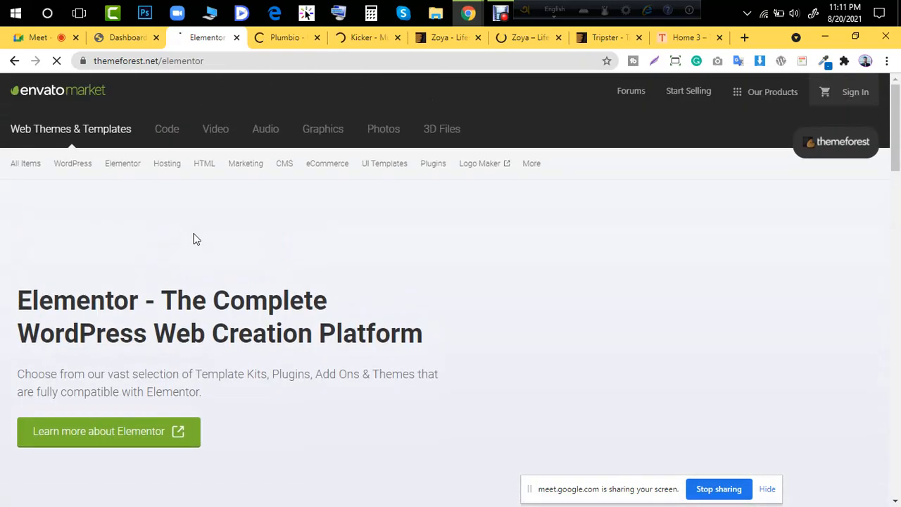
scroll(352, 261, "down", 4)
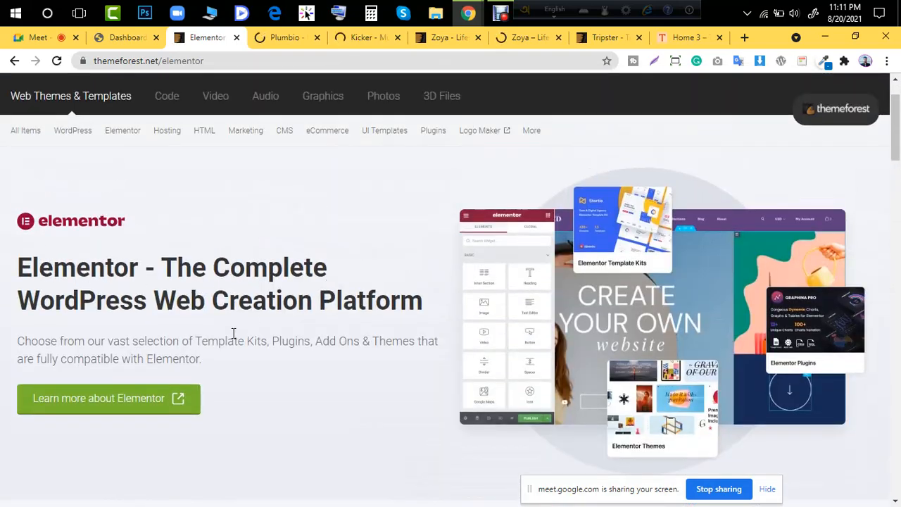
scroll(324, 303, "down", 5)
scroll(356, 293, "down", 4)
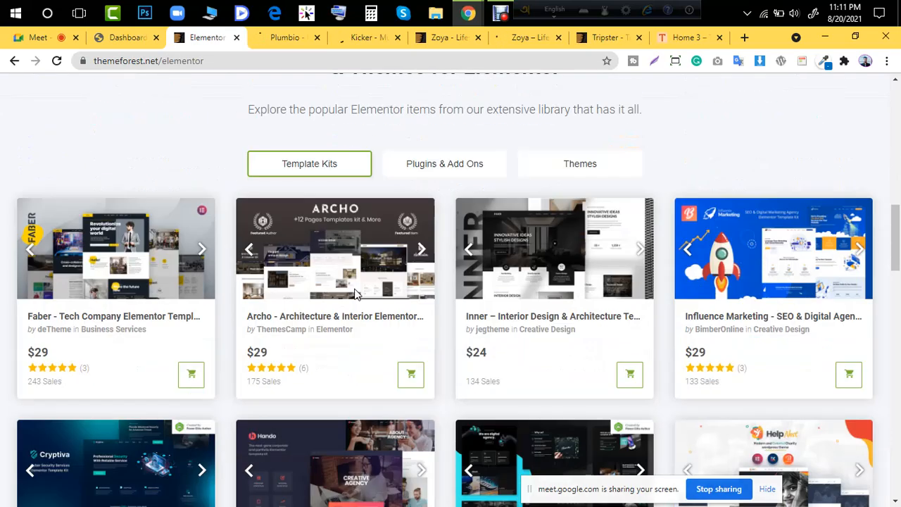
left_click(473, 170)
left_click(339, 167)
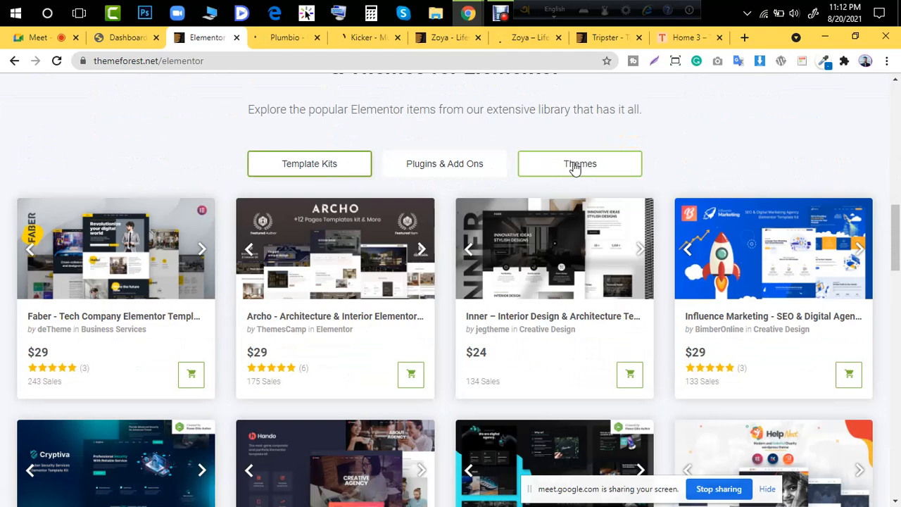
left_click(169, 63)
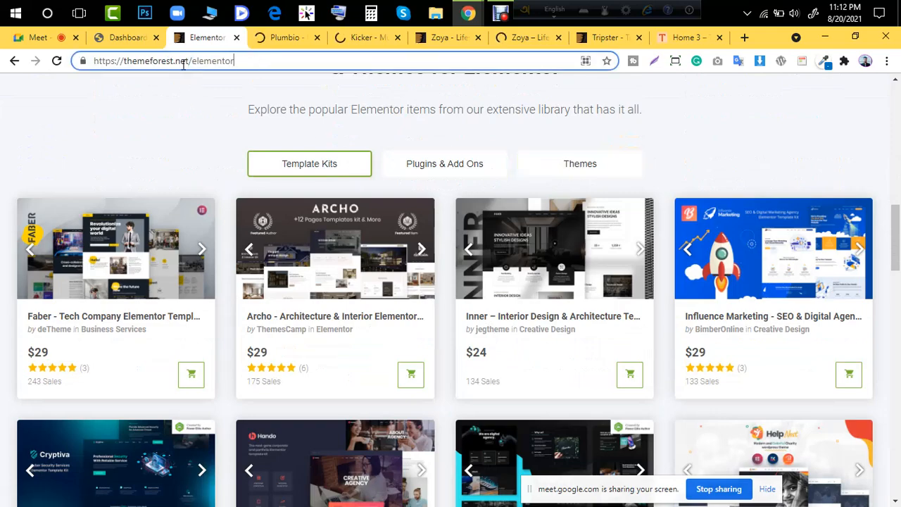
Open the full listing of Elementor template kits and look through its categories and trending items.
scroll(183, 174, "down", 6)
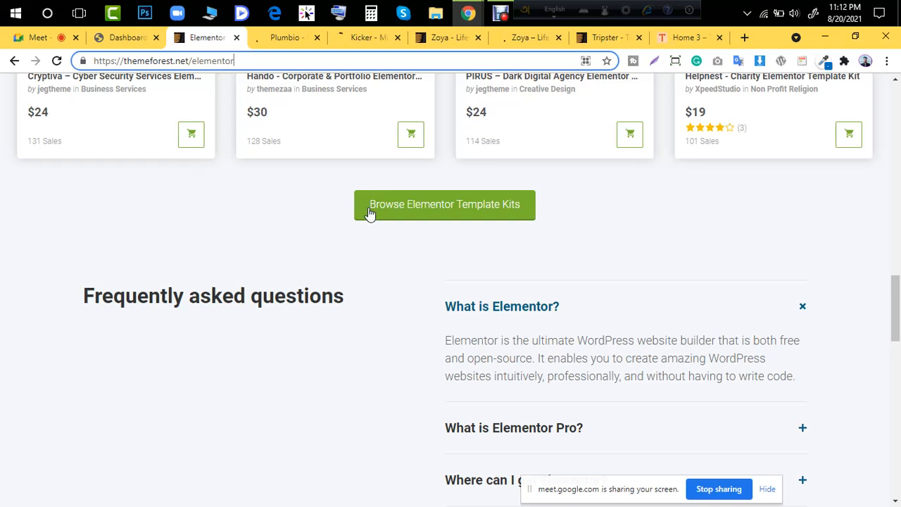
left_click(443, 276)
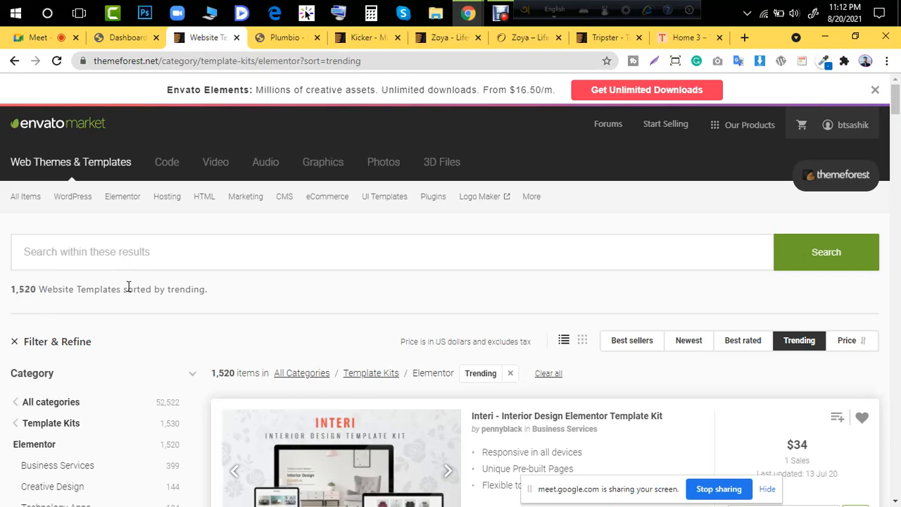
scroll(114, 313, "down", 2)
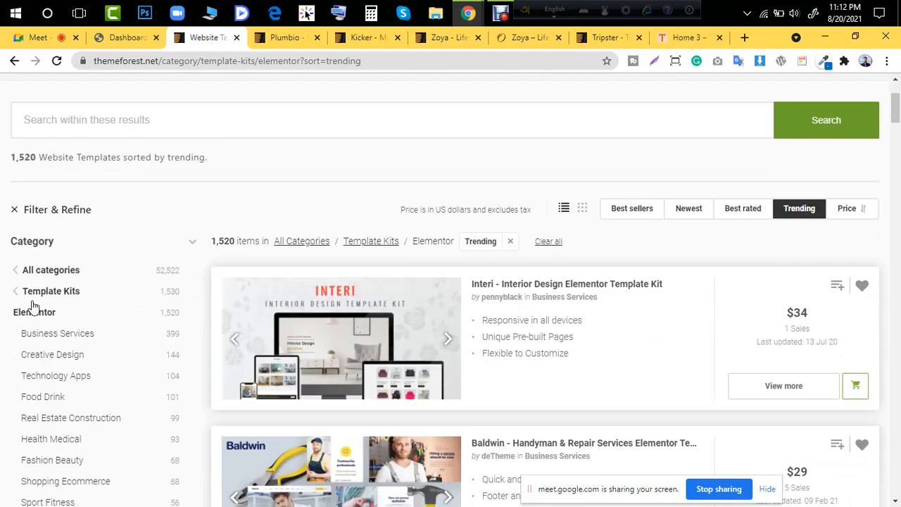
scroll(78, 294, "down", 1)
scroll(68, 280, "down", 2)
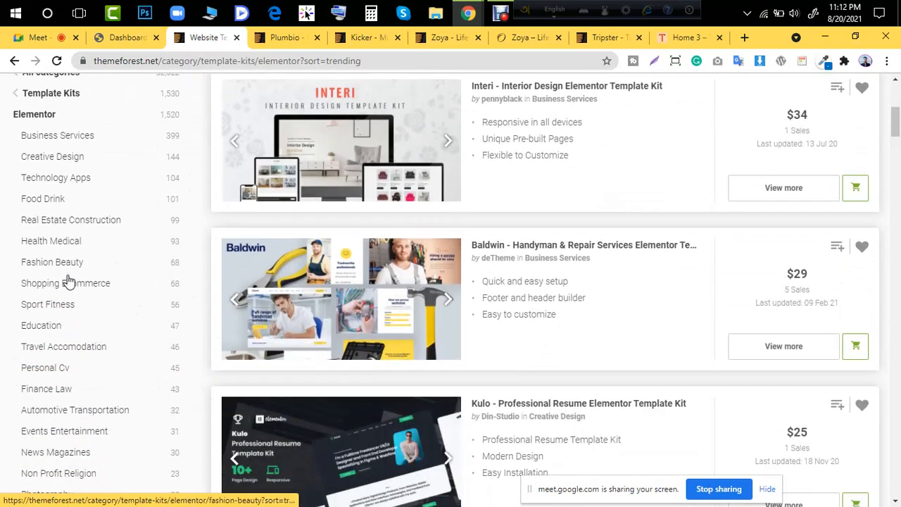
Search the Elementor template kits for "blog" and look through the matching kits.
scroll(68, 280, "down", 2)
scroll(77, 268, "up", 8)
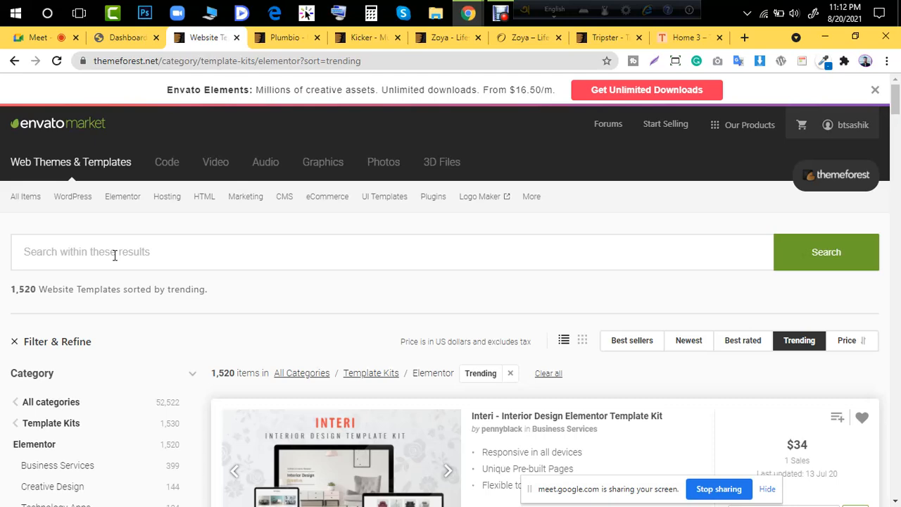
left_click(114, 253)
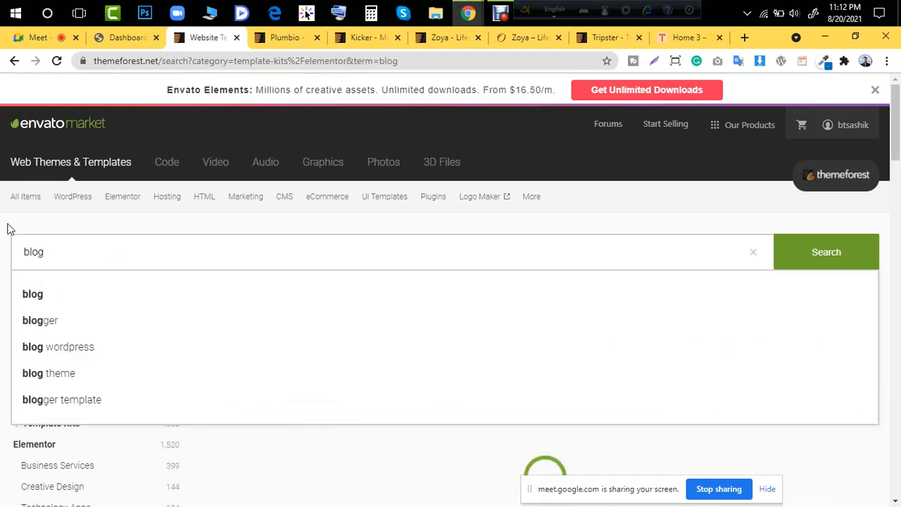
scroll(442, 296, "down", 3)
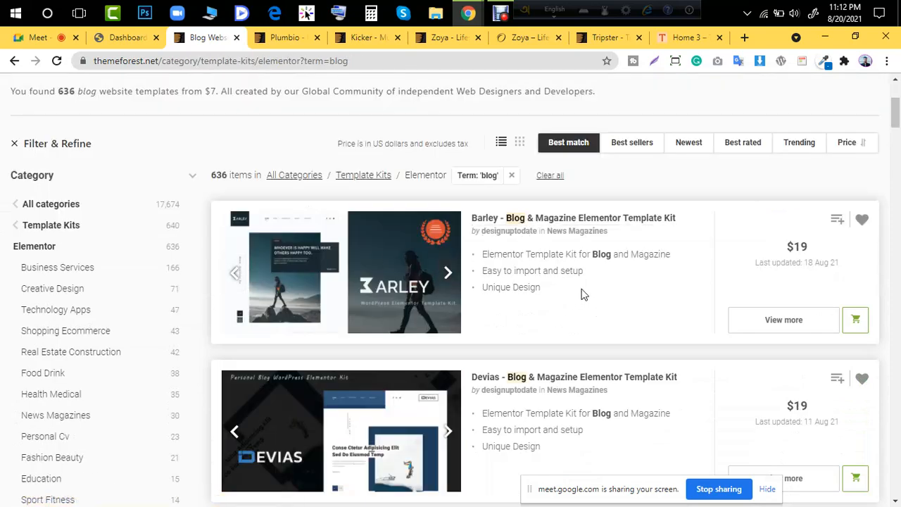
scroll(583, 292, "down", 3)
scroll(584, 291, "up", 4)
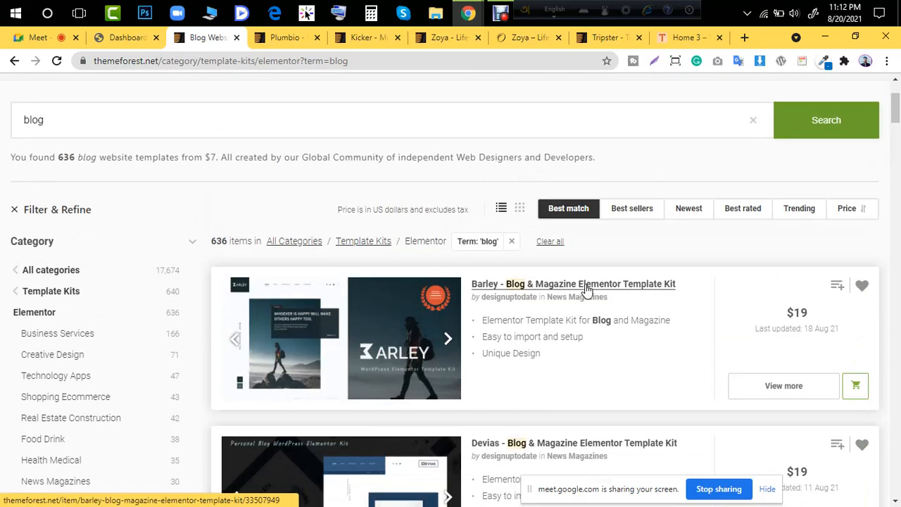
scroll(585, 289, "down", 3)
scroll(586, 291, "down", 3)
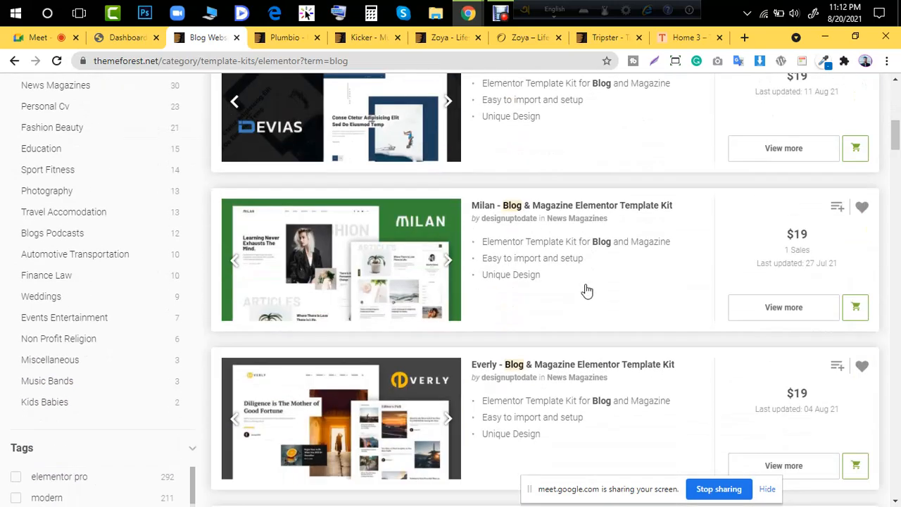
scroll(530, 297, "up", 4)
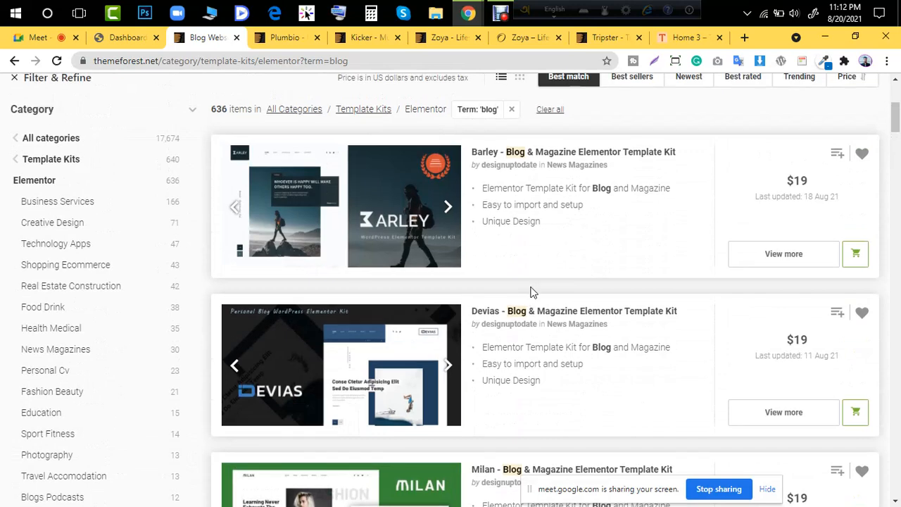
Open the Devias - Blog & Magazine Elementor Template Kit item and launch its live preview.
left_click(782, 414)
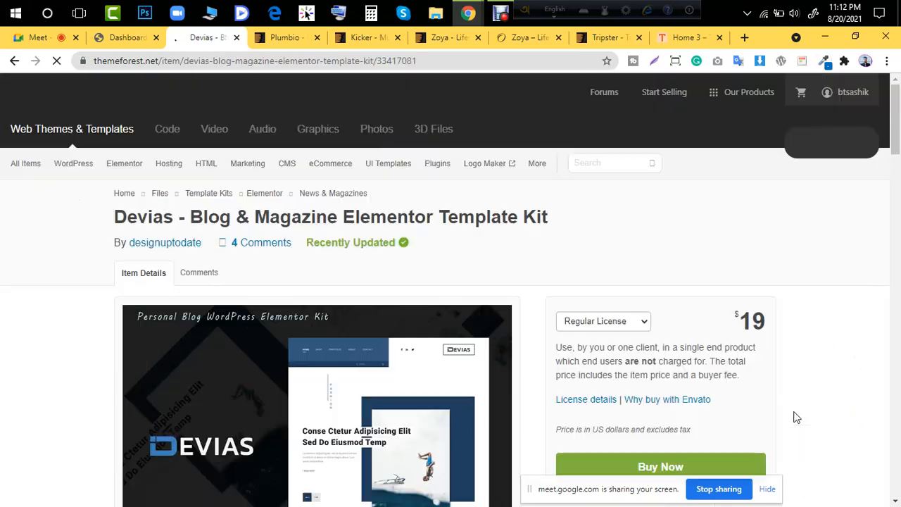
scroll(243, 324, "down", 4)
left_click(245, 324)
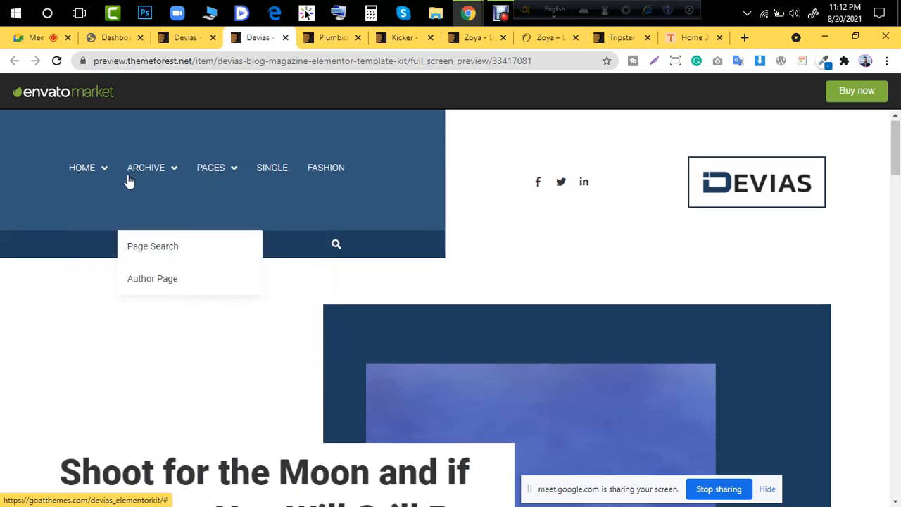
Review the Devias home page, including its featured post slider, post grid and sidebar.
scroll(342, 233, "down", 10)
scroll(371, 251, "up", 3)
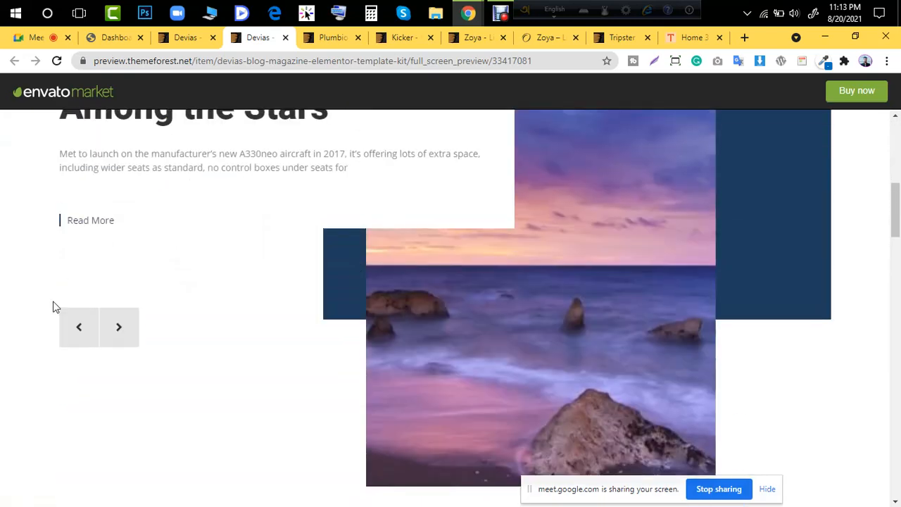
left_click(117, 325)
scroll(158, 309, "up", 3)
scroll(165, 296, "down", 6)
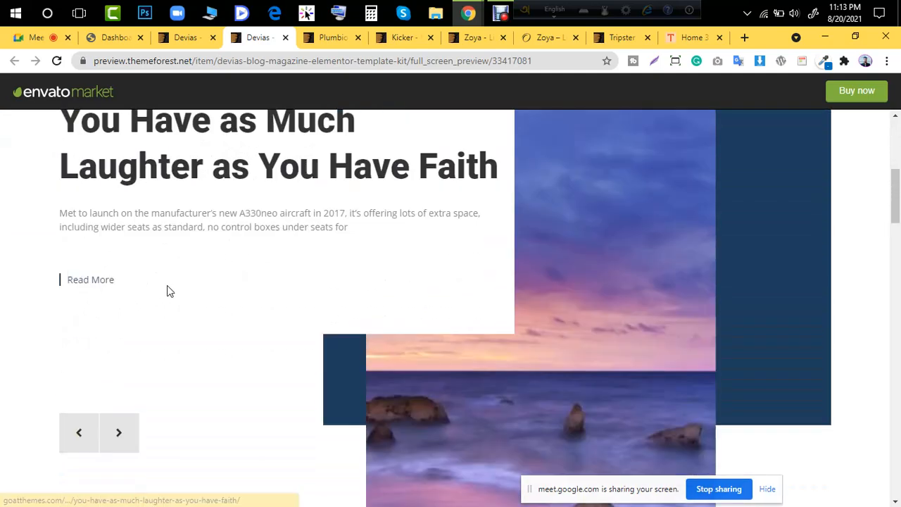
scroll(400, 262, "down", 8)
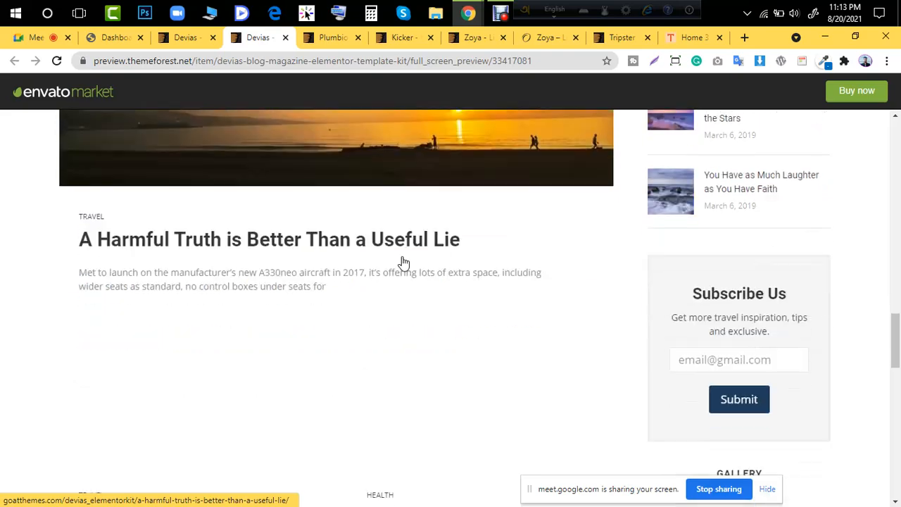
scroll(440, 171, "down", 2)
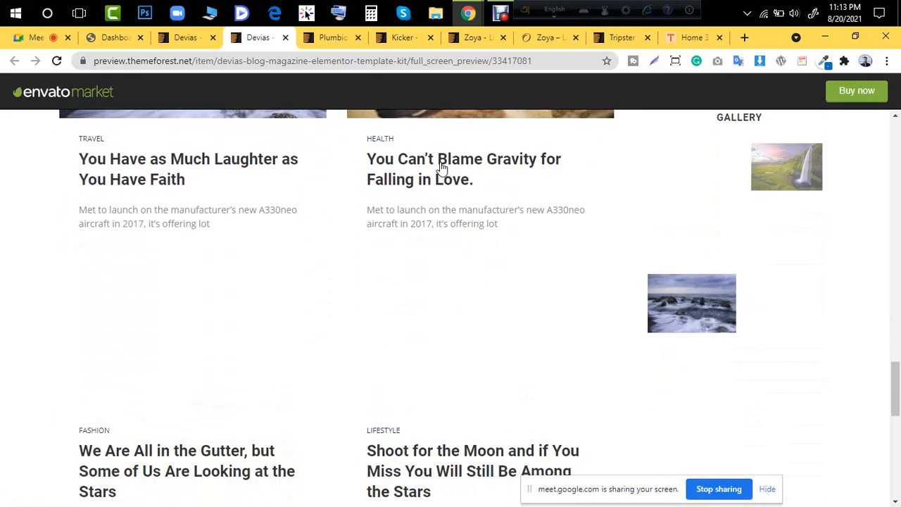
scroll(438, 197, "down", 5)
scroll(438, 197, "up", 2)
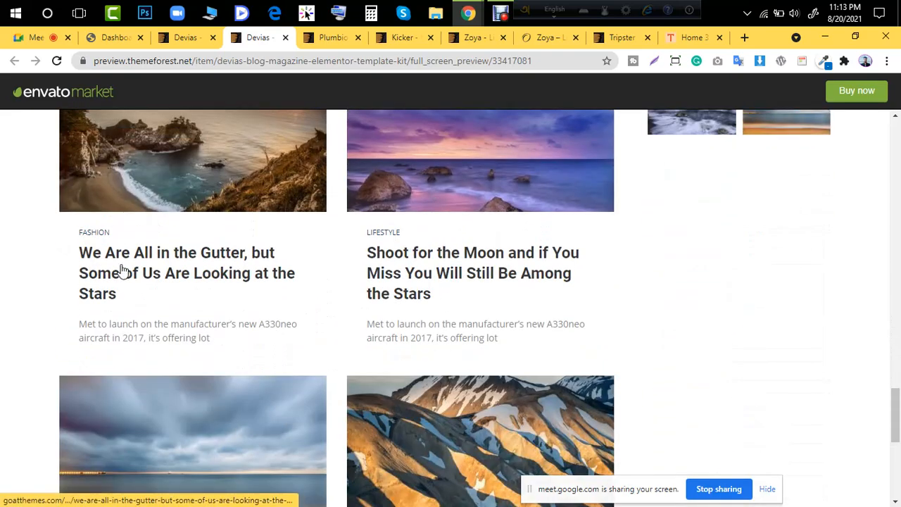
Open the Devias post "We Are All in the Gutter, but Some of Us Are Looking at the Stars" and review its layout.
scroll(244, 240, "up", 15)
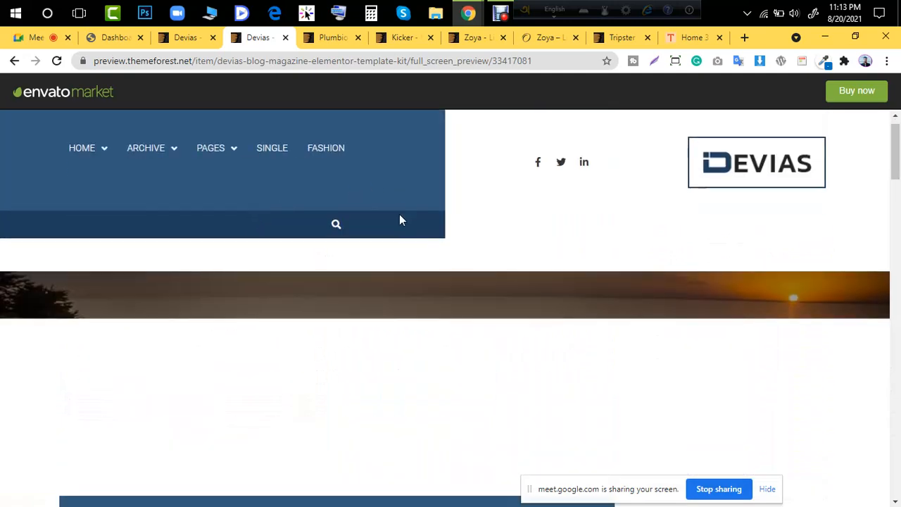
scroll(400, 214, "down", 6)
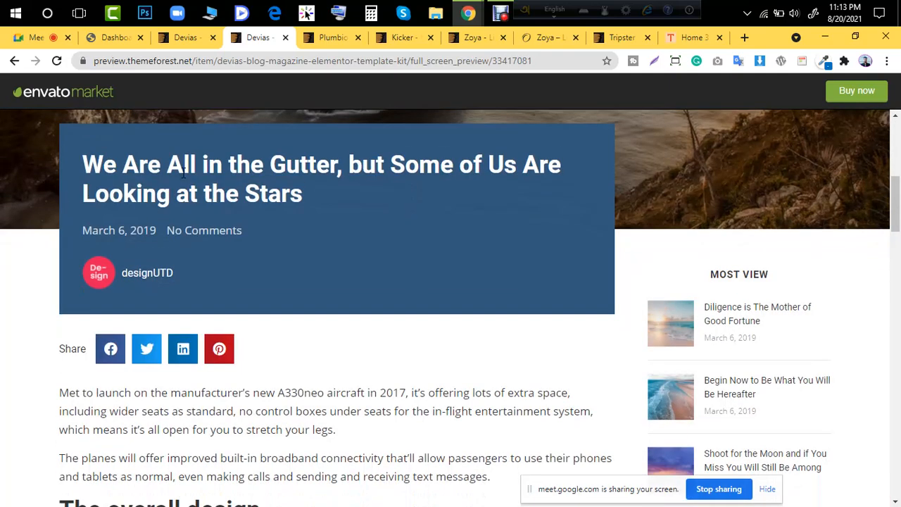
scroll(411, 146, "up", 5)
scroll(462, 242, "down", 9)
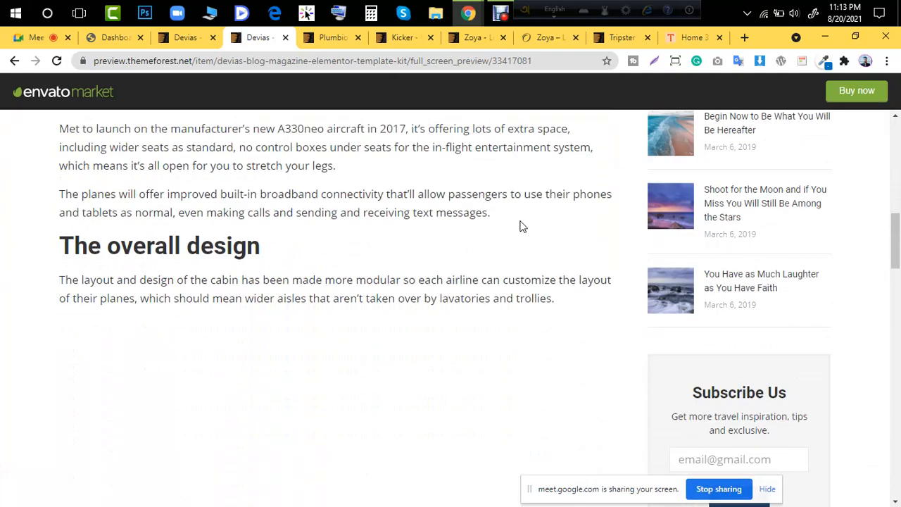
scroll(522, 226, "down", 15)
scroll(521, 228, "up", 5)
scroll(522, 237, "up", 15)
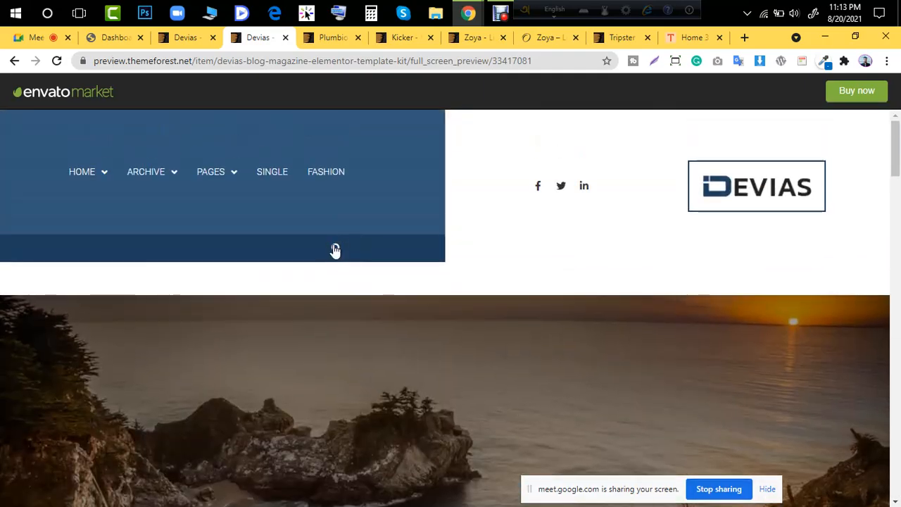
Check the header search in the Devias preview and look over the page once more.
left_click(335, 250)
left_click(871, 317)
scroll(403, 246, "down", 4)
scroll(403, 246, "up", 4)
Close the Devias item page and the Devias, Plumbio, Kicker and Zoya ThemeForest previews.
left_click(179, 39)
left_click(213, 37)
left_click(212, 37)
left_click(212, 37)
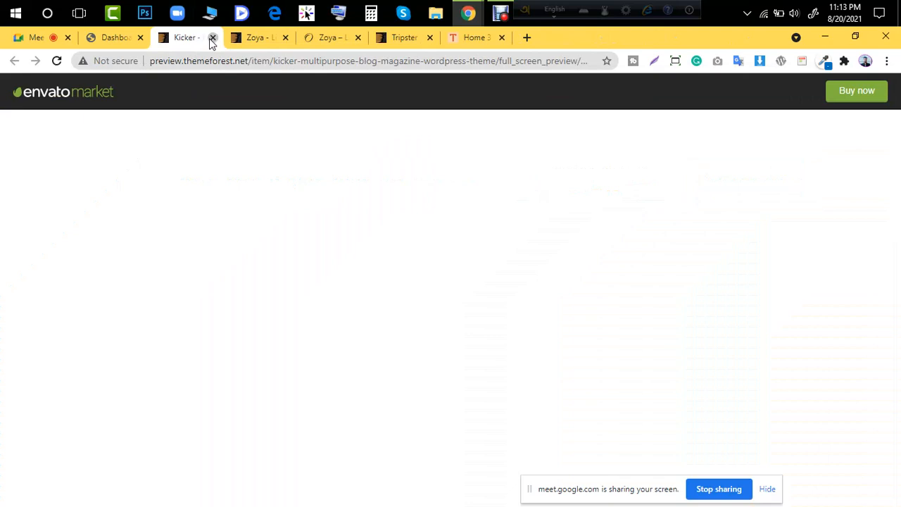
left_click(213, 37)
left_click(213, 38)
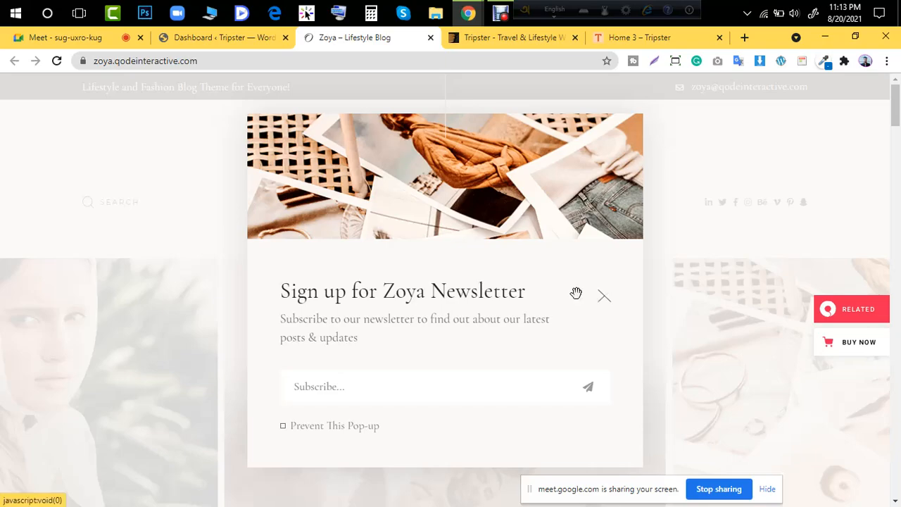
Dismiss the newsletter sign-up on the Zoya demo site and review its home page.
left_click(601, 298)
scroll(332, 258, "down", 5)
scroll(247, 267, "up", 3)
scroll(279, 265, "down", 2)
scroll(421, 249, "down", 10)
scroll(426, 251, "up", 15)
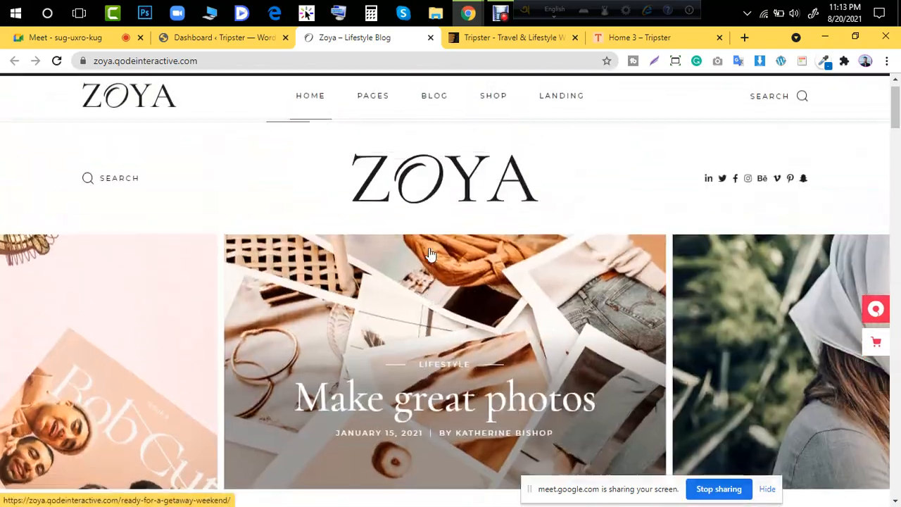
scroll(416, 267, "down", 1)
scroll(416, 267, "down", 3)
scroll(428, 263, "up", 5)
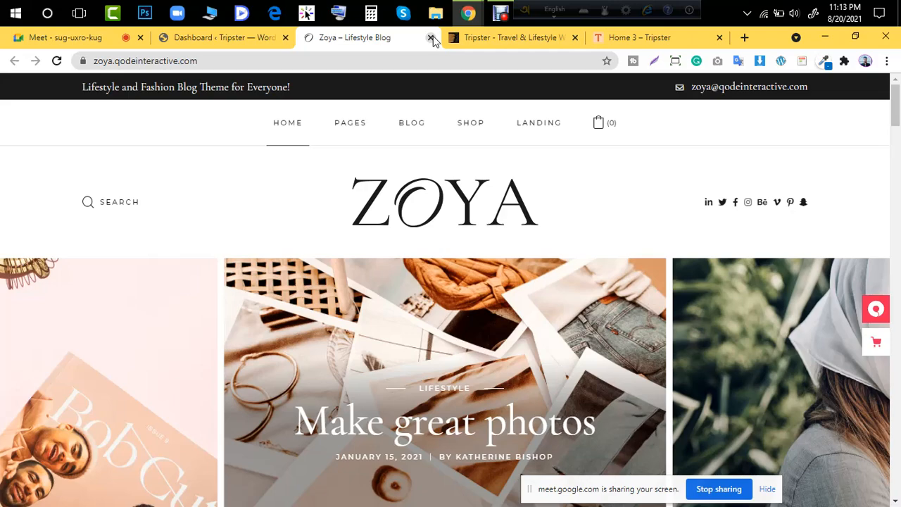
Close the Zoya demo and look over Tripster's Home 3 demo and its other pre-built layouts.
left_click(430, 38)
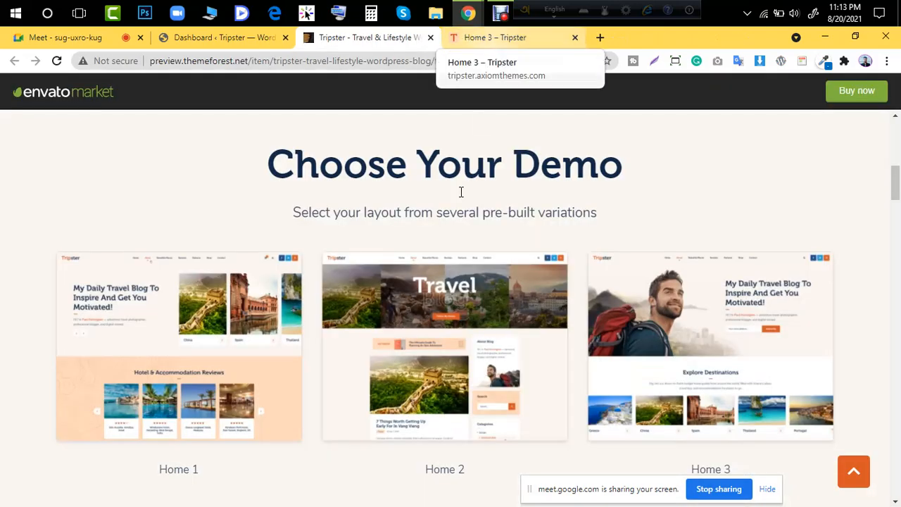
left_click(516, 37)
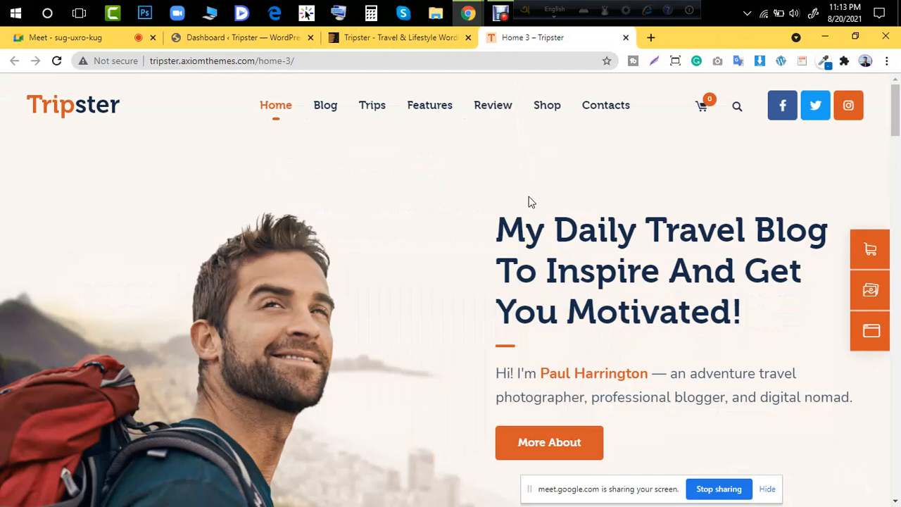
left_click(378, 40)
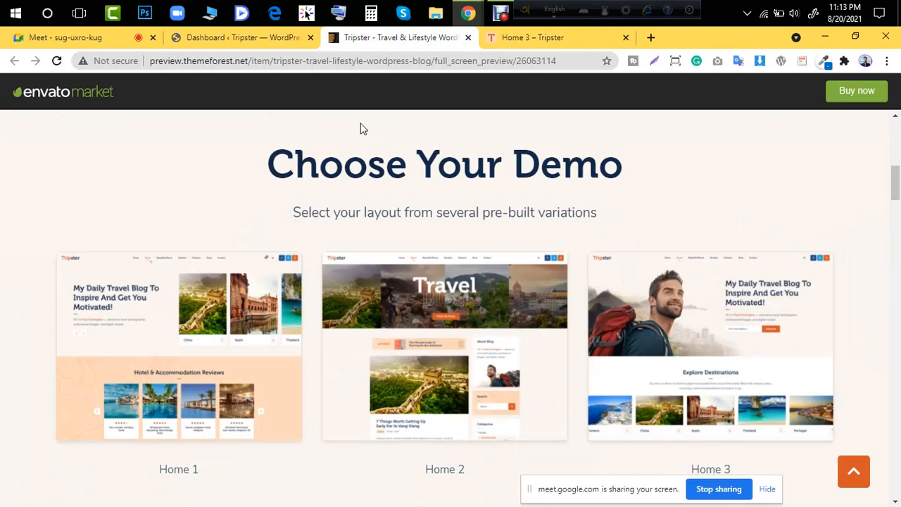
scroll(395, 169, "down", 2)
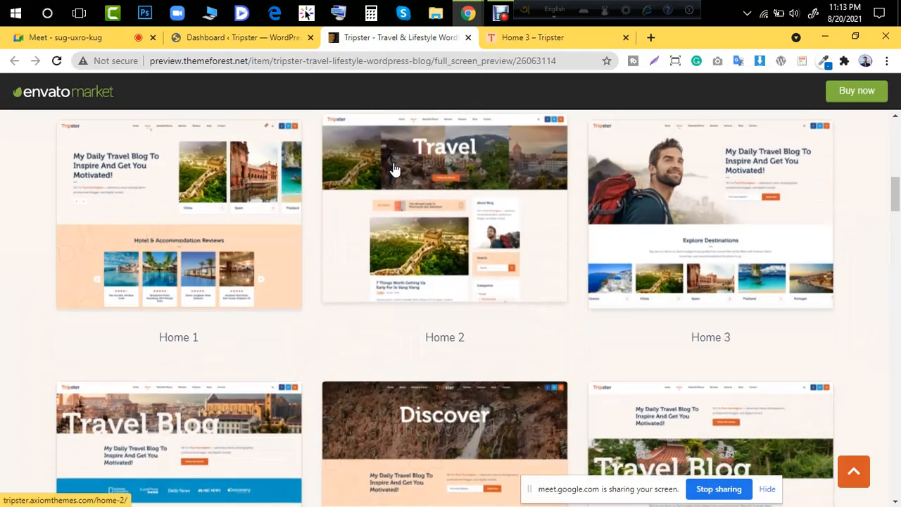
scroll(384, 179, "up", 4)
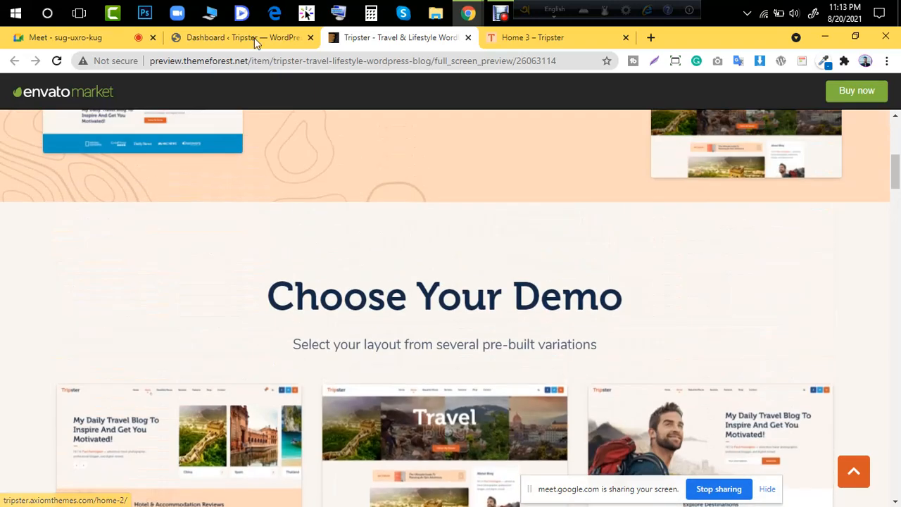
Switch to the Tripster site's WordPress dashboard and open the page for adding new plugins.
left_click(216, 38)
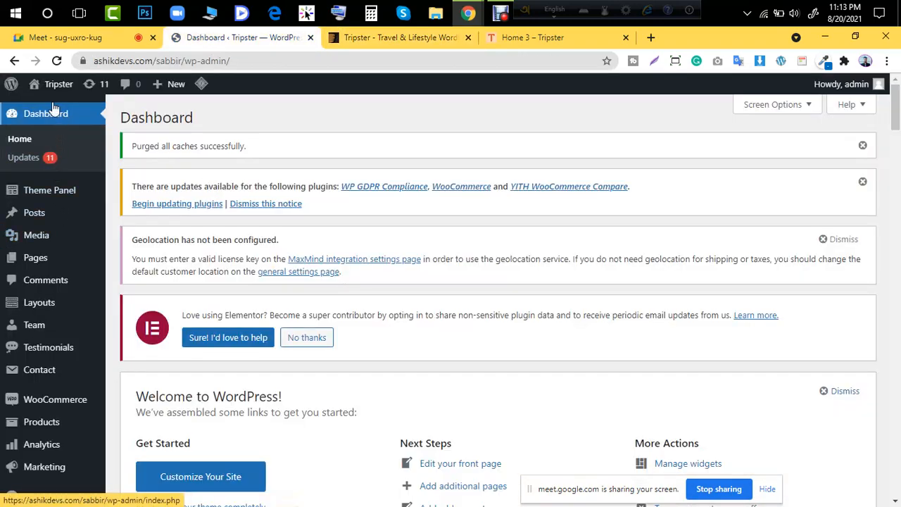
scroll(40, 381, "down", 5)
mouse_move(38, 274)
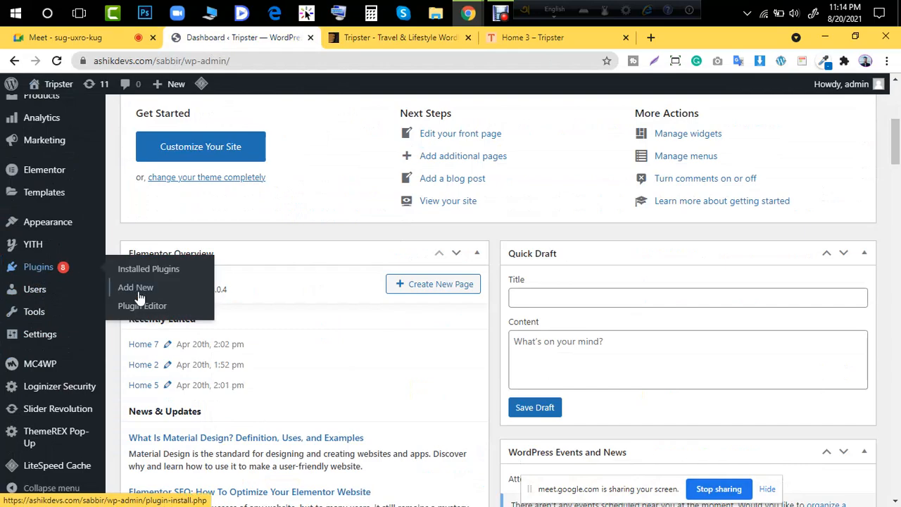
left_click(143, 289)
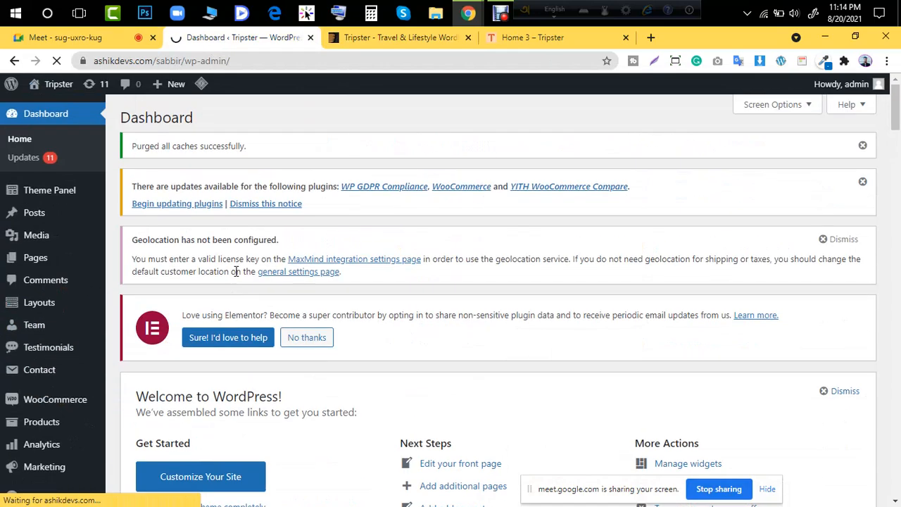
left_click(421, 37)
left_click(197, 43)
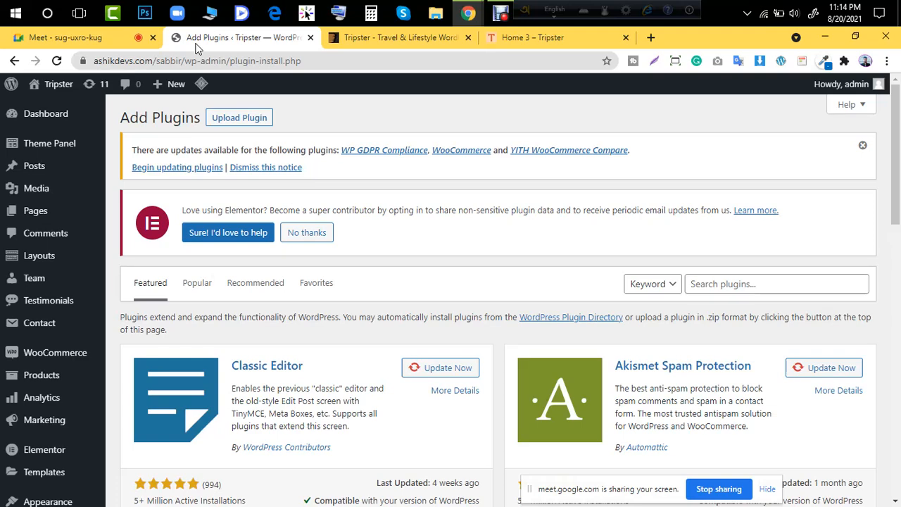
Search the plugin directory for "wp reset".
left_click(723, 281)
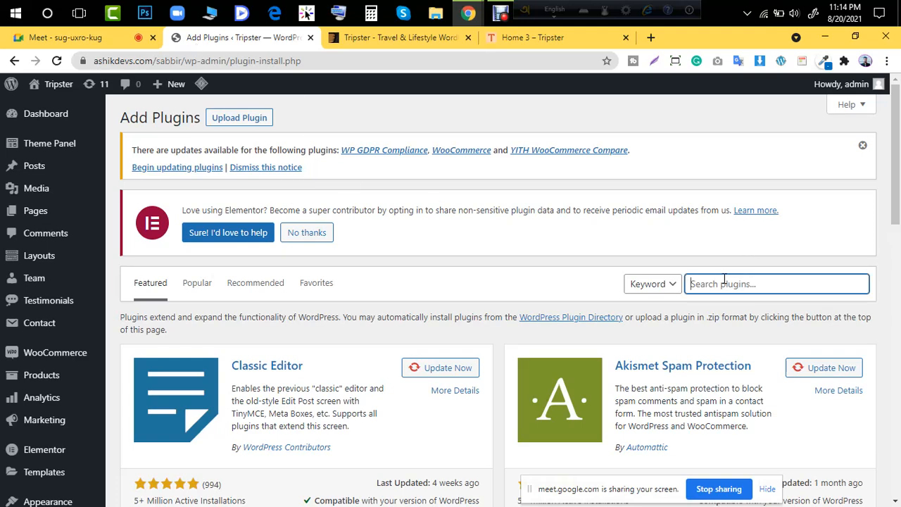
left_click(728, 308)
scroll(408, 257, "down", 1)
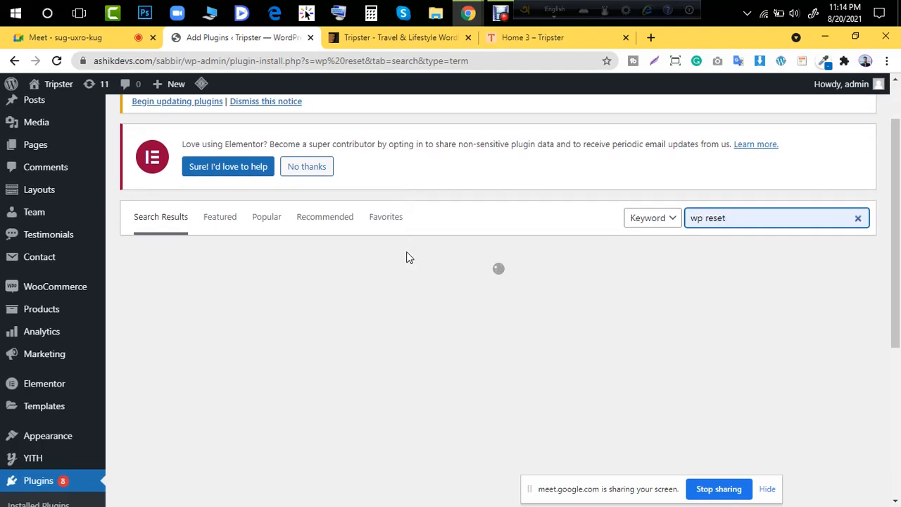
scroll(406, 257, "down", 2)
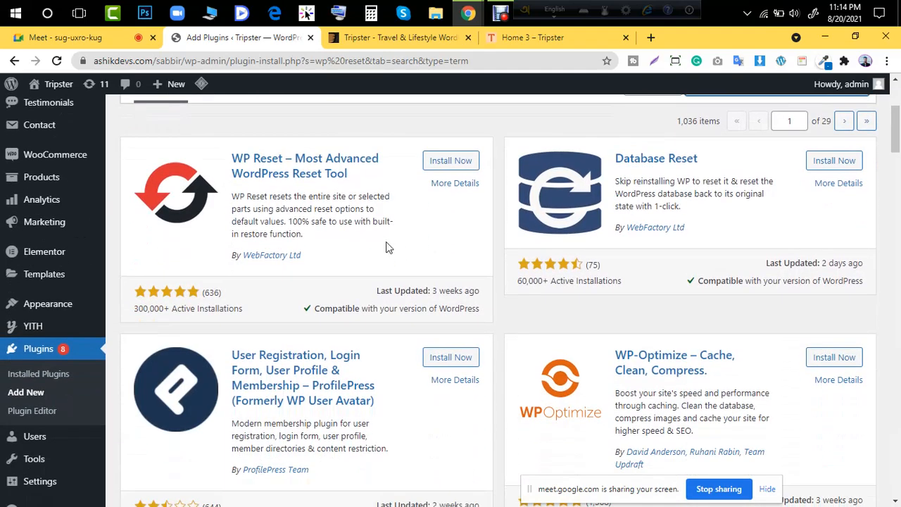
Install the WP Reset – Most Advanced WordPress Reset Tool plugin.
left_click(466, 161)
scroll(342, 200, "down", 3)
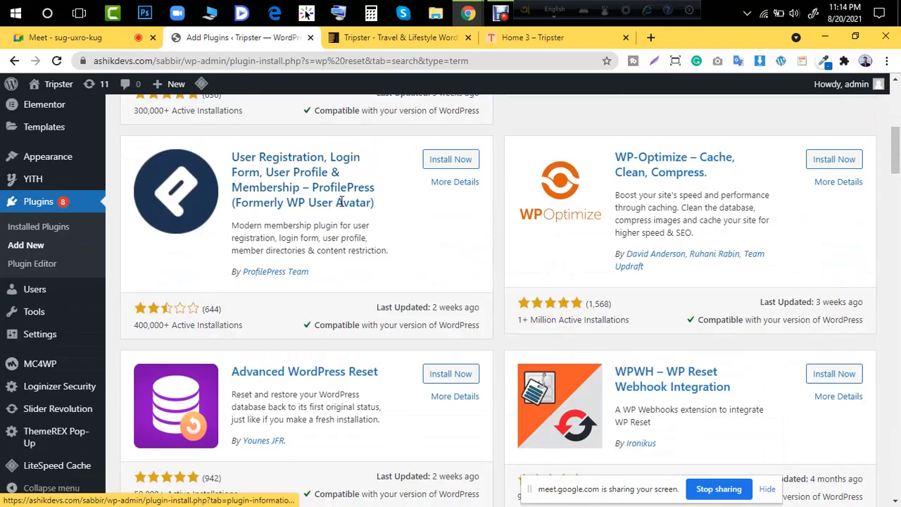
scroll(342, 202, "up", 5)
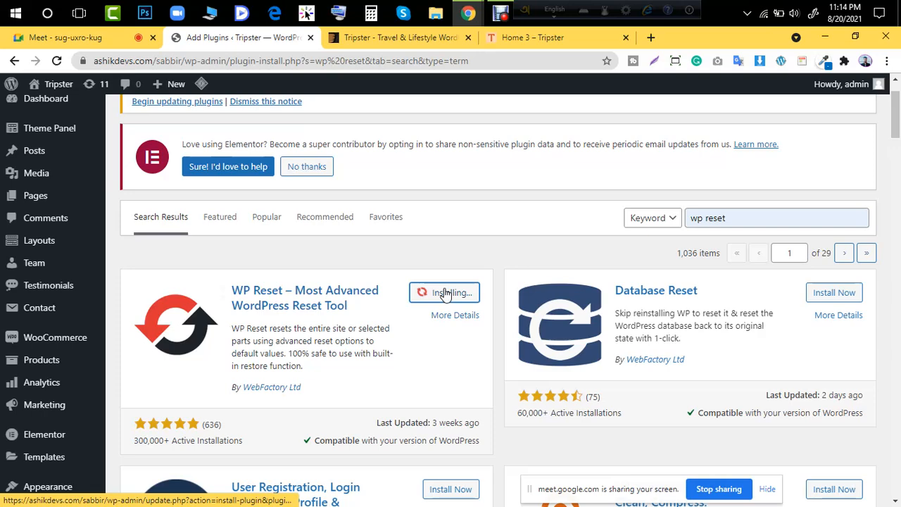
Activate the WP Reset plugin and open its page among the site tools.
left_click(459, 296)
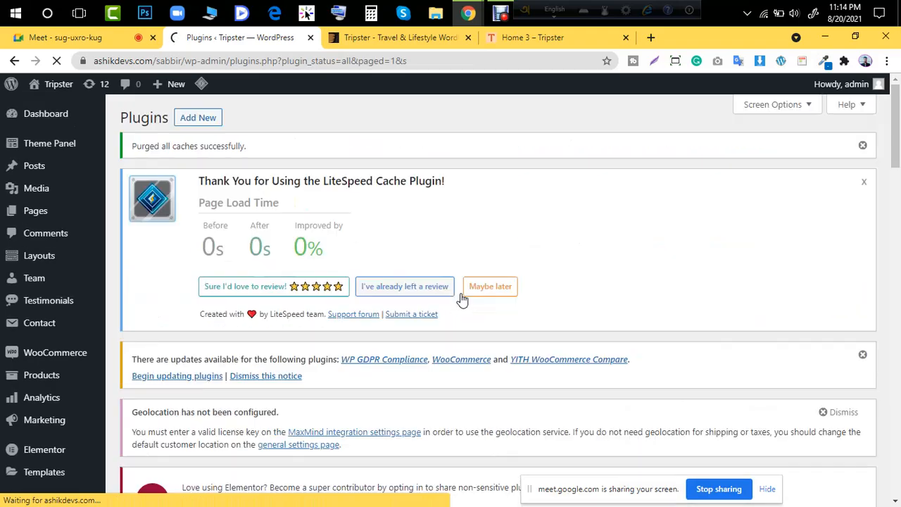
scroll(195, 338, "down", 4)
scroll(104, 336, "down", 1)
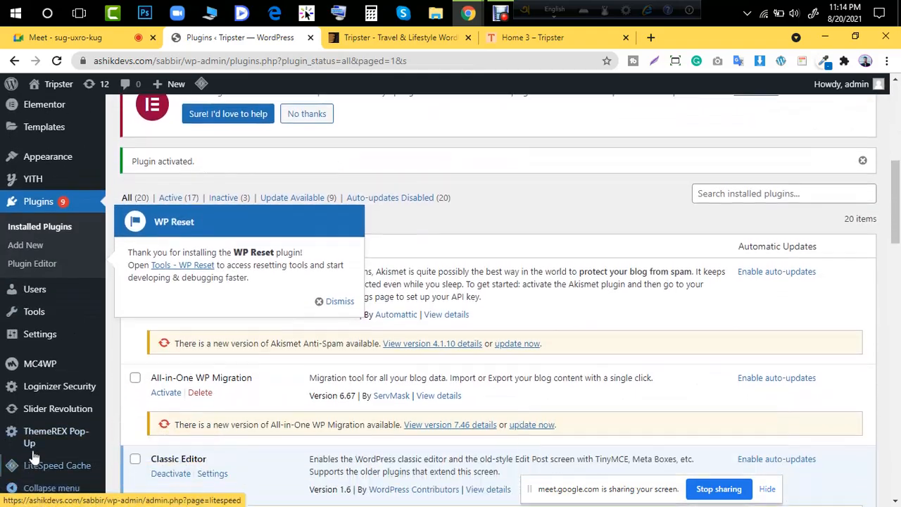
mouse_move(35, 314)
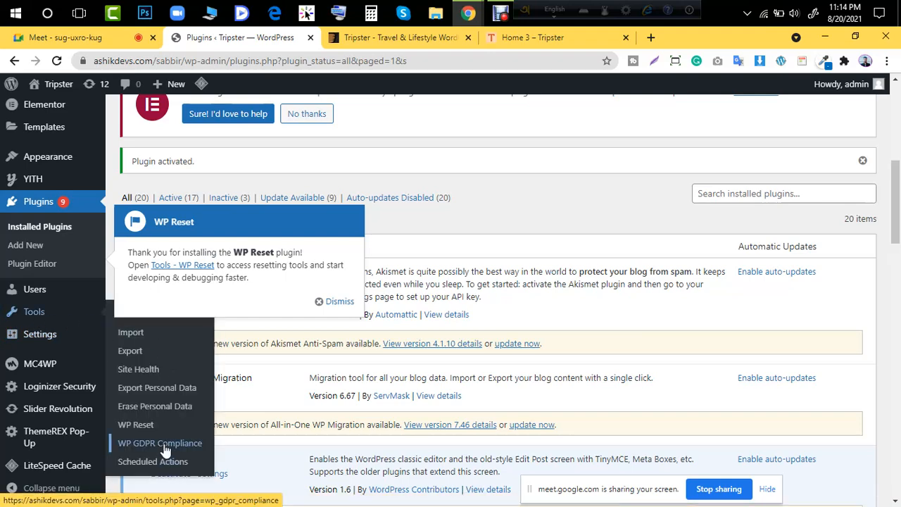
left_click(137, 425)
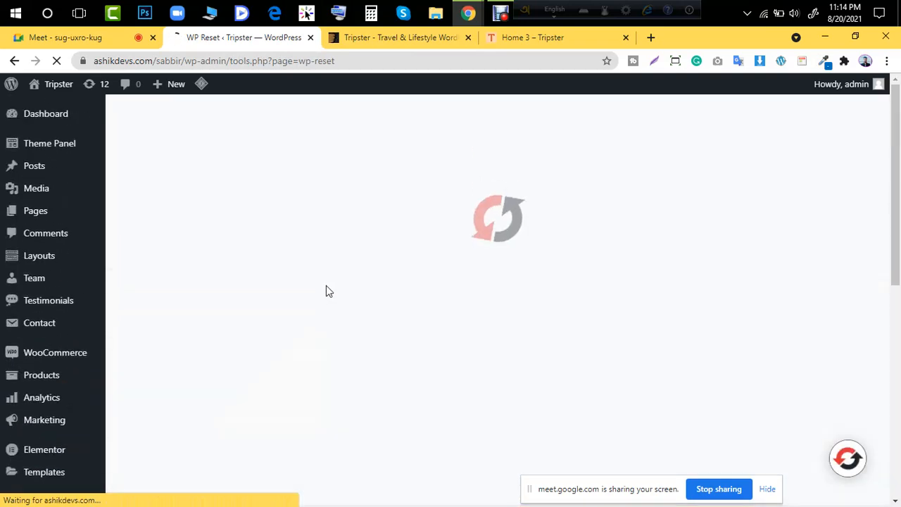
Create a database snapshot named "Before resetting the site" from the Site Reset section.
scroll(359, 358, "down", 15)
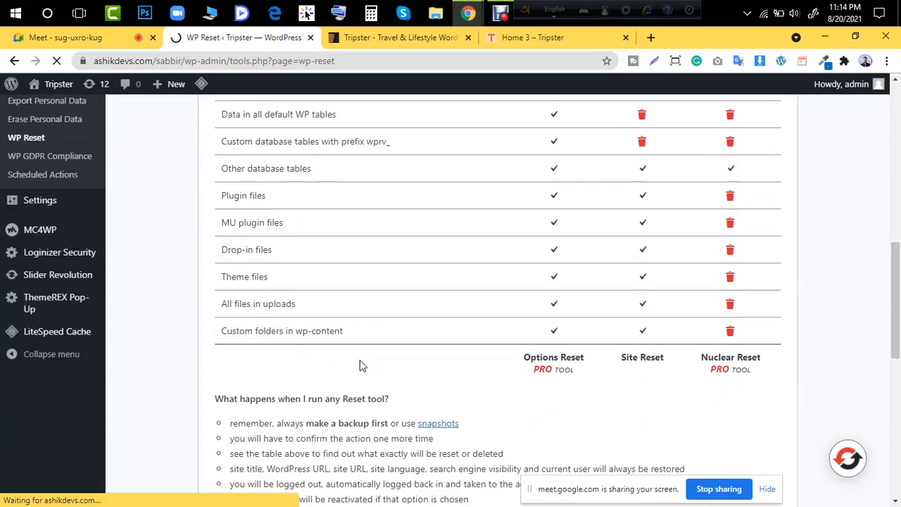
scroll(359, 363, "down", 3)
left_click(255, 337)
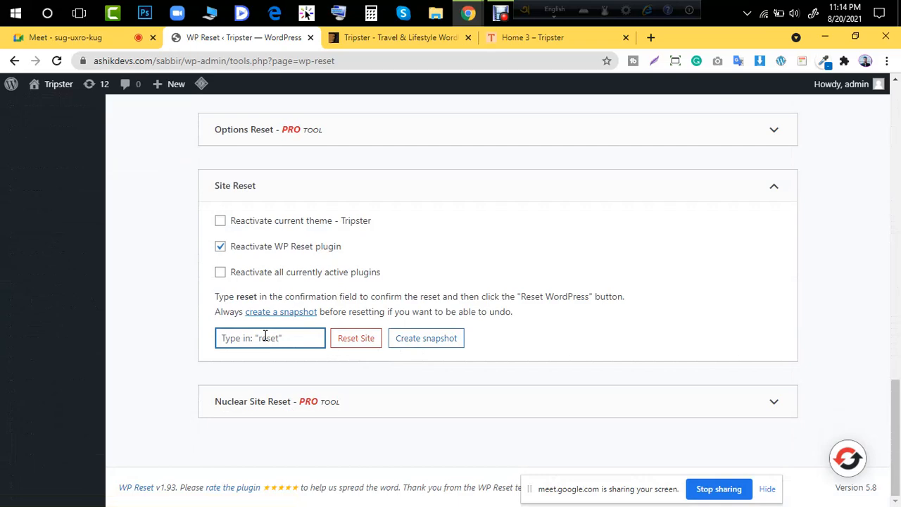
left_click(425, 340)
type("Before resetting the site")
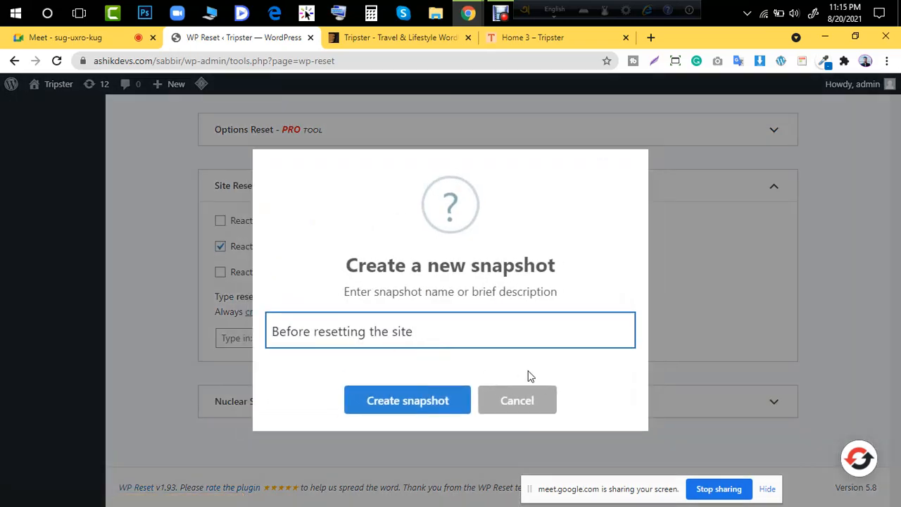
left_click(395, 400)
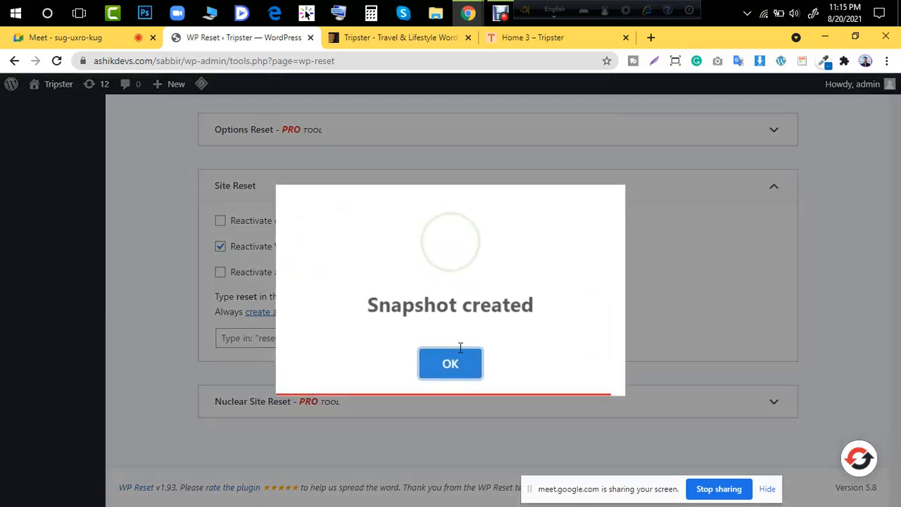
left_click(454, 362)
Review the user-created snapshots in WP Reset, checking the new snapshot's date and size.
scroll(461, 355, "up", 15)
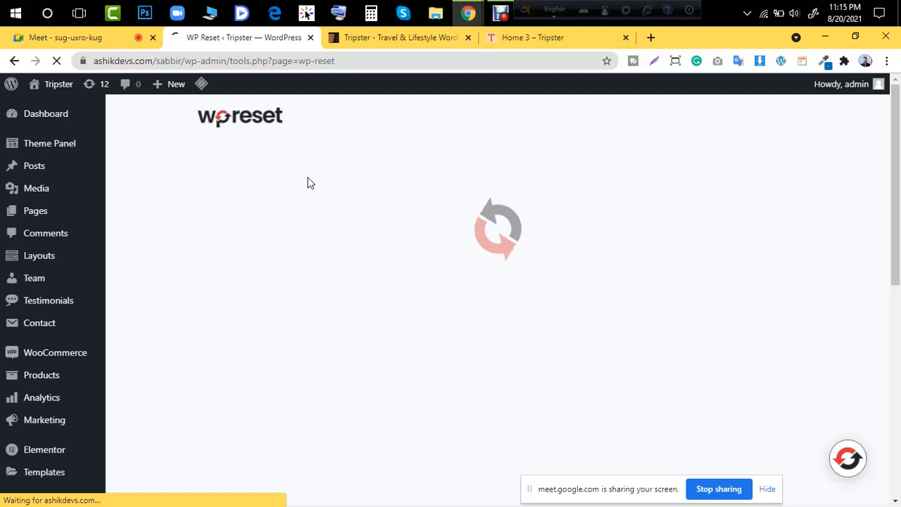
left_click(321, 156)
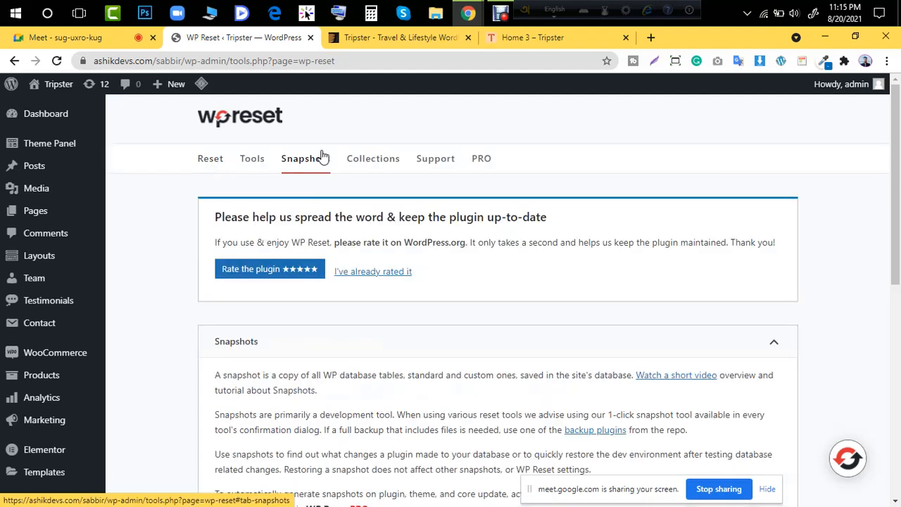
scroll(298, 202, "down", 5)
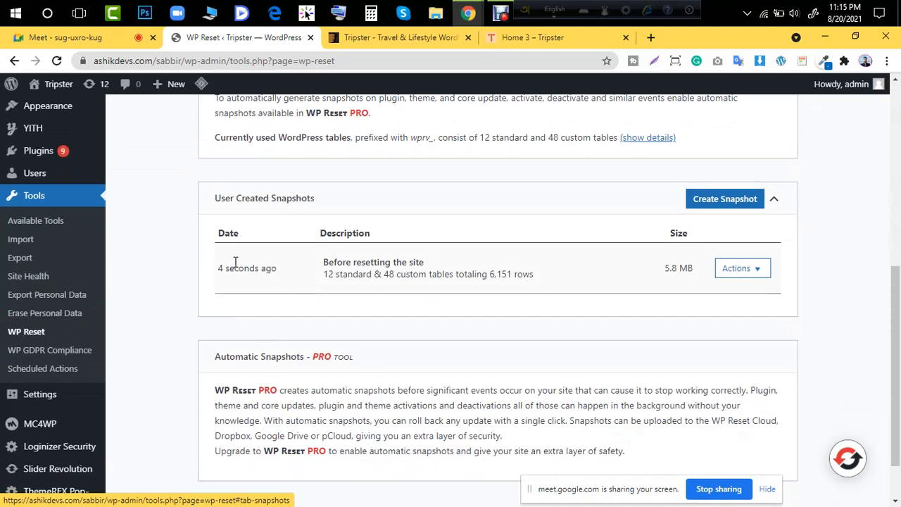
left_click_drag(227, 268, 280, 269)
left_click_drag(666, 269, 693, 269)
left_click(619, 274)
scroll(591, 275, "up", 4)
scroll(14, 257, "down", 5)
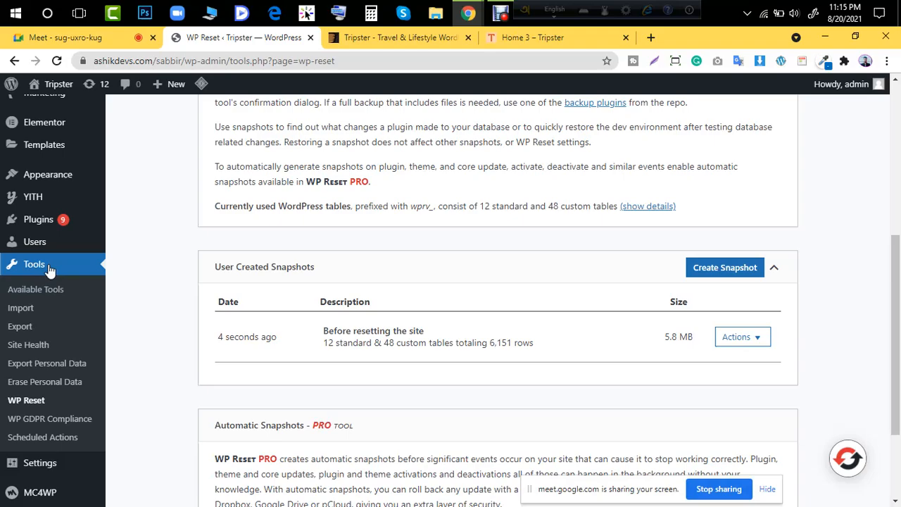
Reset the site with Site Reset, entering "reset" as confirmation and keeping only the WP Reset plugin set to reactivate.
scroll(270, 274, "up", 6)
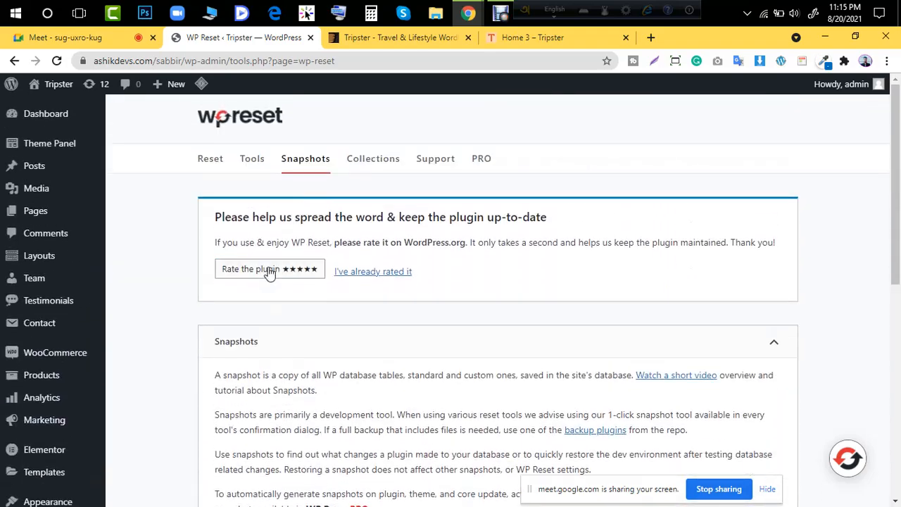
left_click(217, 165)
scroll(313, 285, "down", 15)
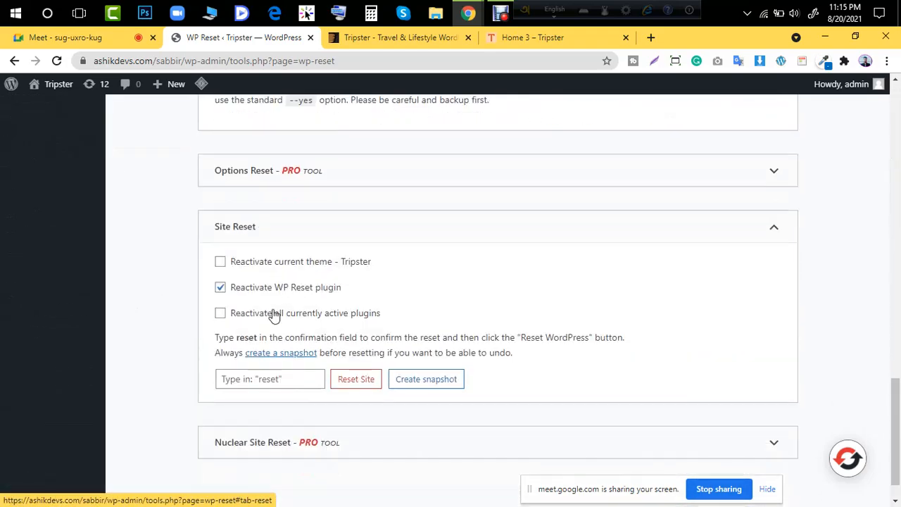
scroll(275, 317, "down", 1)
left_click(264, 332)
type("rese")
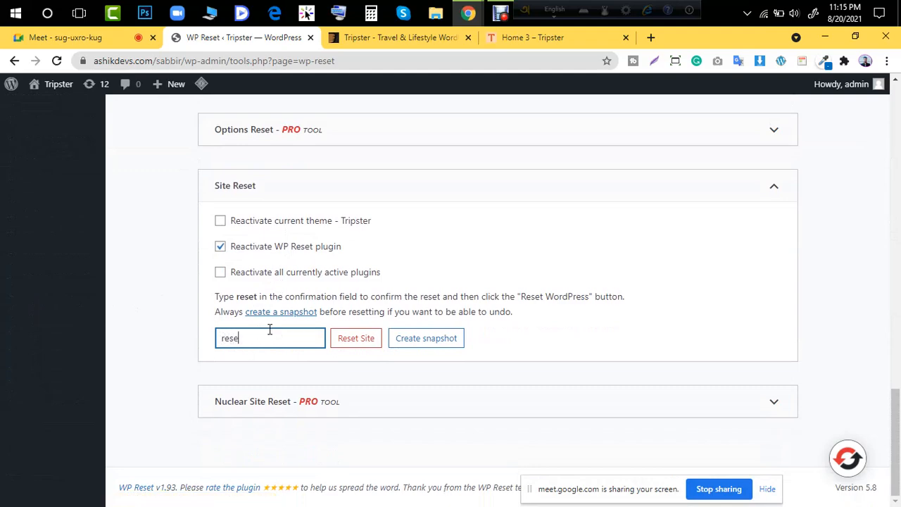
type("t")
left_click(347, 339)
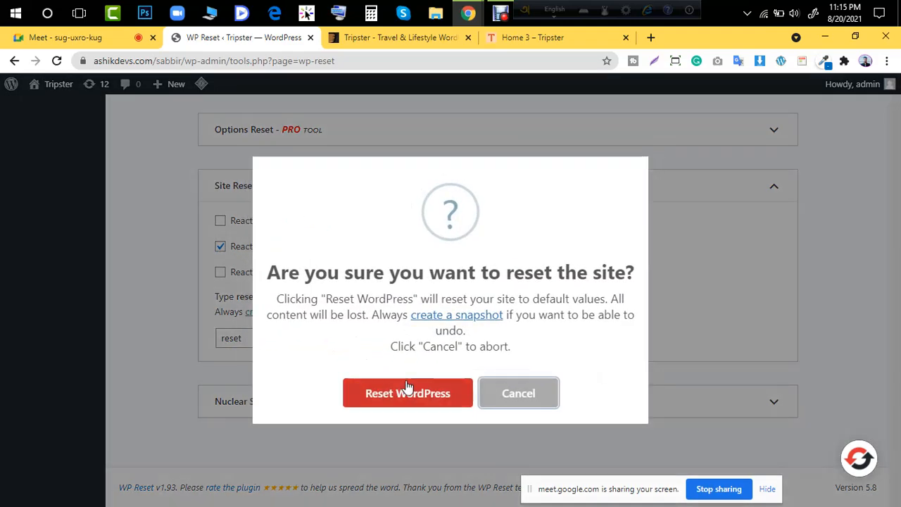
left_click(405, 389)
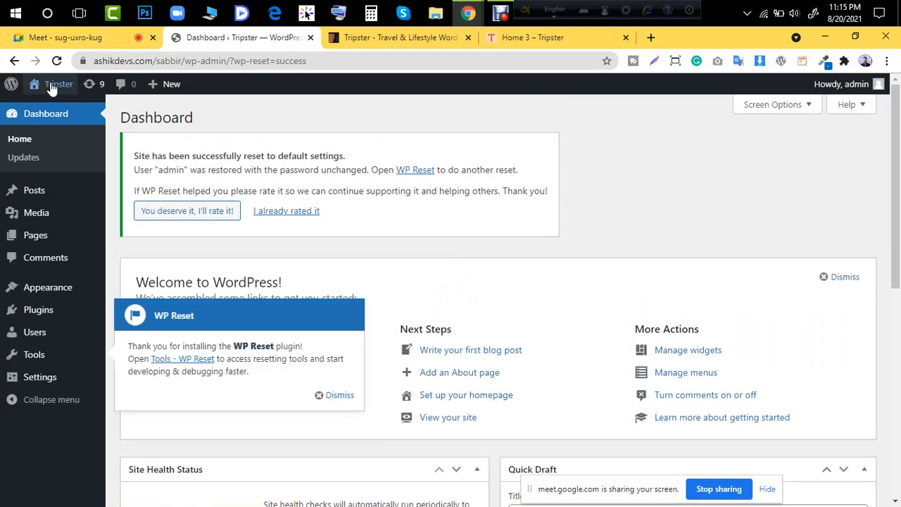
Visit the Tripster site's front end and look over the home page after the reset.
left_click(48, 107)
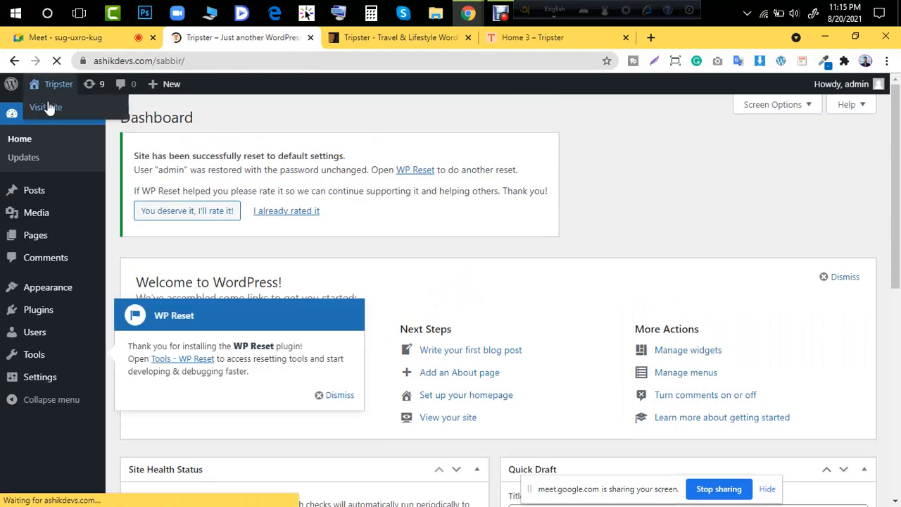
scroll(312, 187, "down", 1)
scroll(702, 247, "down", 6)
scroll(370, 222, "up", 4)
scroll(521, 237, "down", 5)
scroll(525, 236, "up", 6)
scroll(542, 223, "down", 1)
scroll(545, 221, "up", 1)
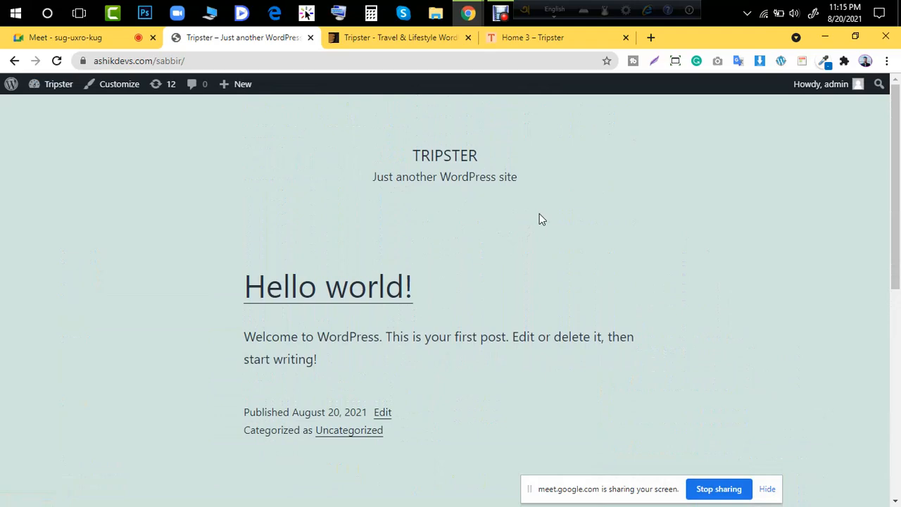
Return to the dashboard and activate the Tripster theme from the installed themes.
left_click(57, 110)
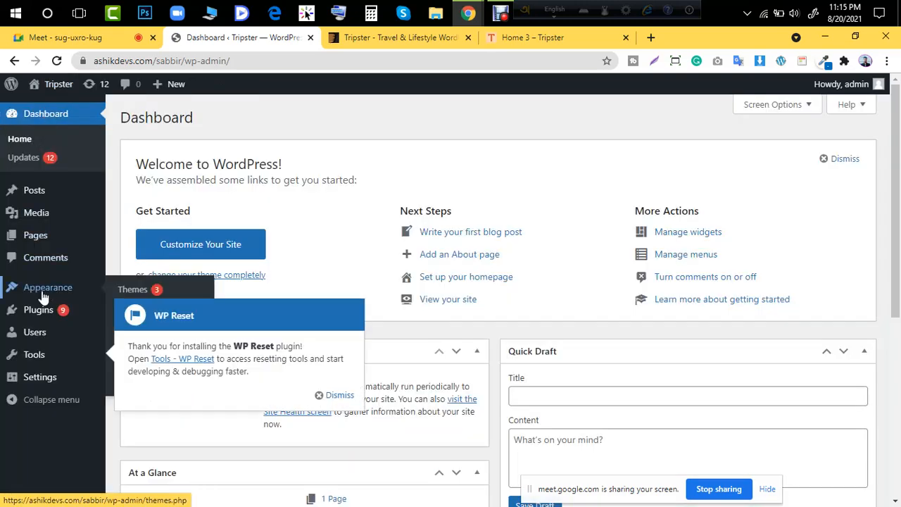
left_click(198, 294)
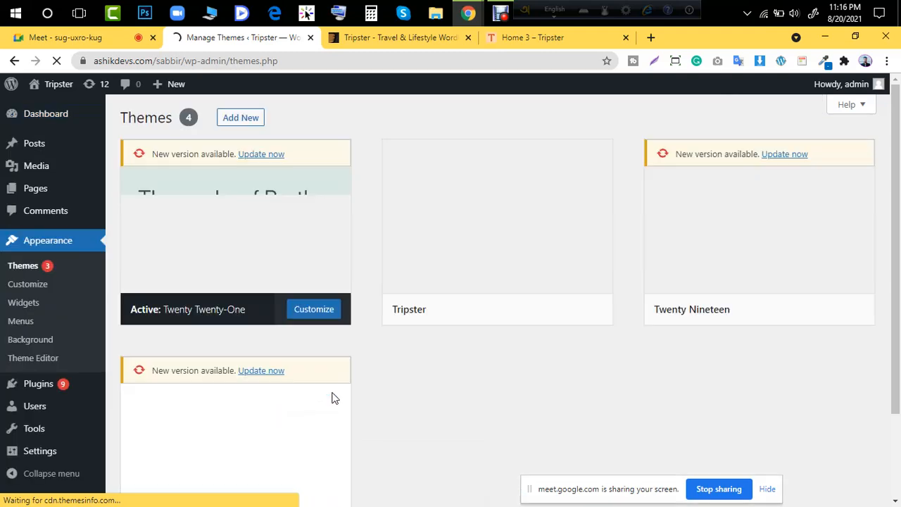
mouse_move(449, 283)
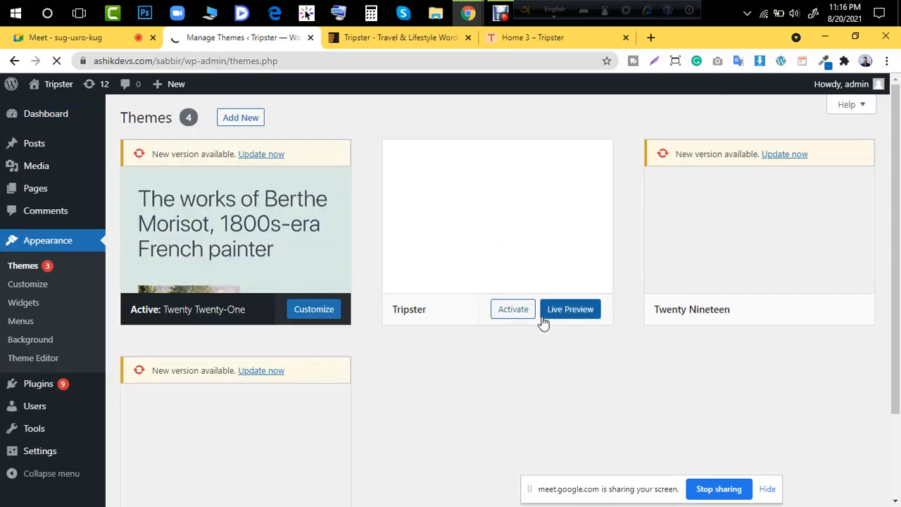
left_click(514, 313)
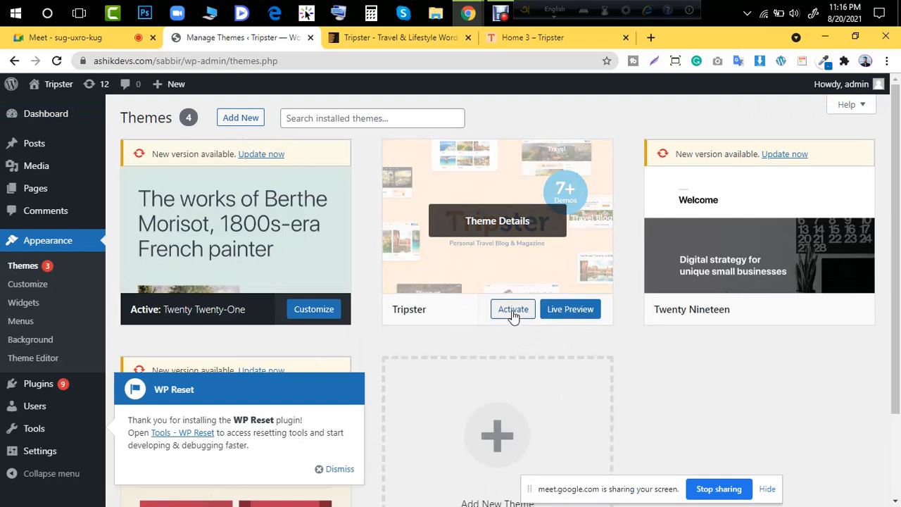
left_click(504, 313)
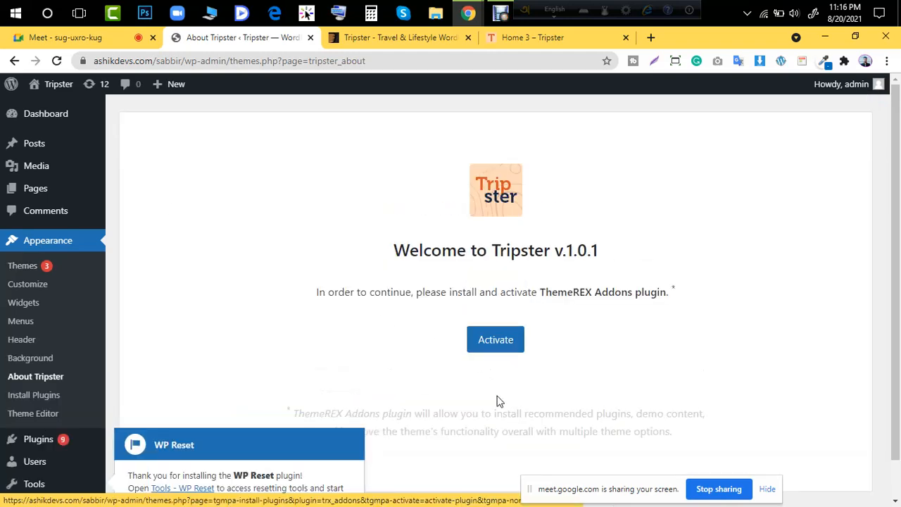
Activate the required ThemeREX Addons plugin and dismiss the WP Reset notice.
left_click(499, 342)
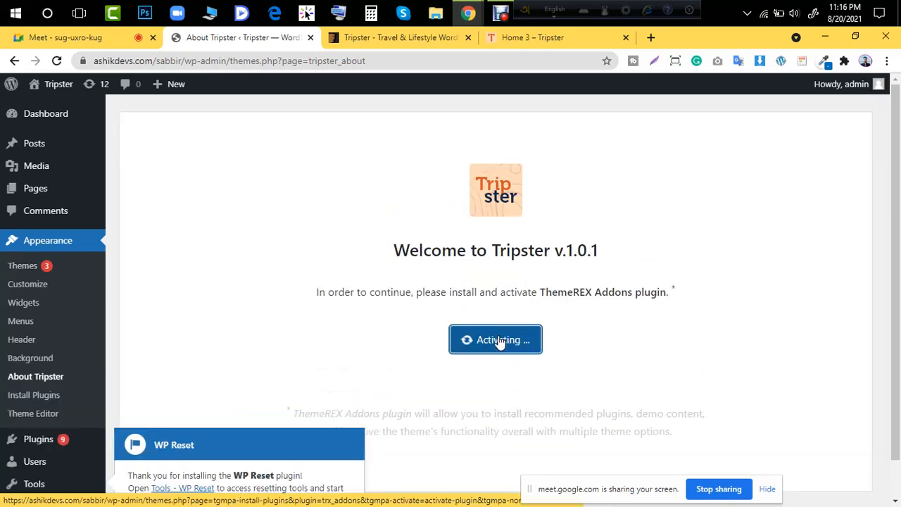
scroll(320, 457, "down", 1)
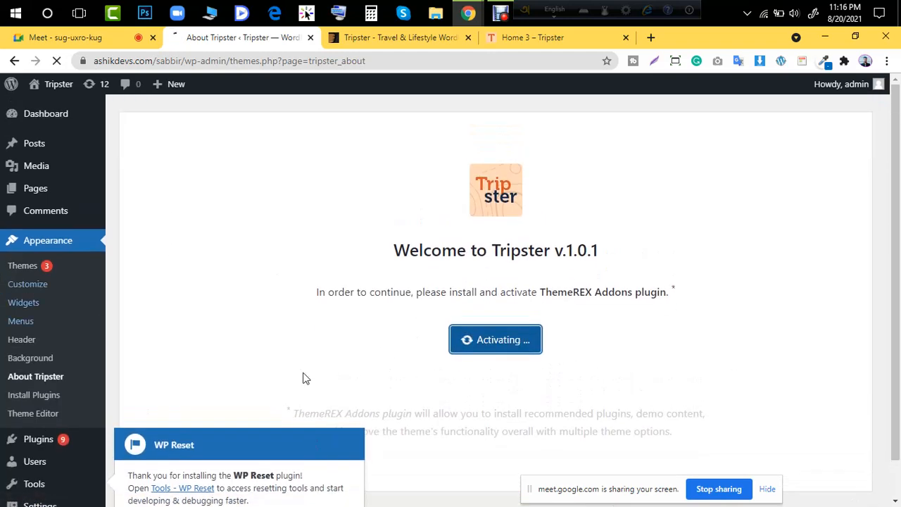
left_click(332, 484)
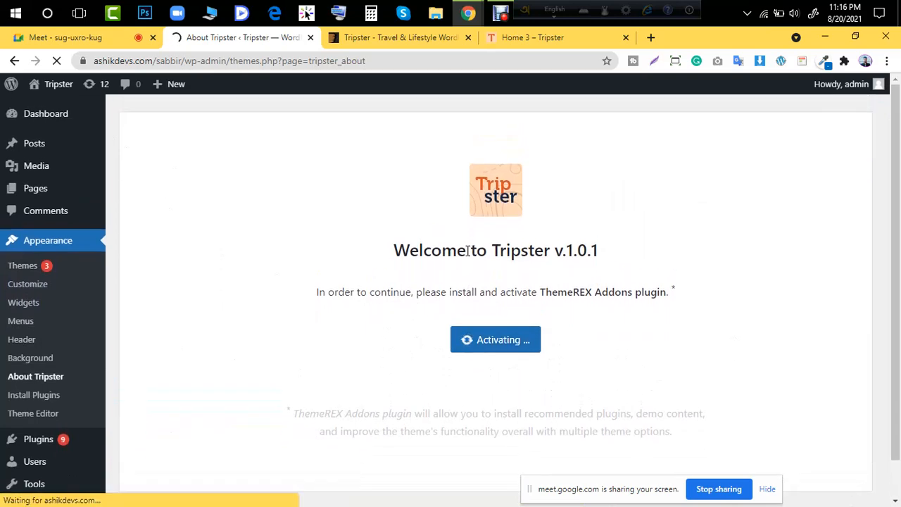
Open the Home 3 demo from Tripster's ThemeForest preview and close the preview page.
left_click(345, 43)
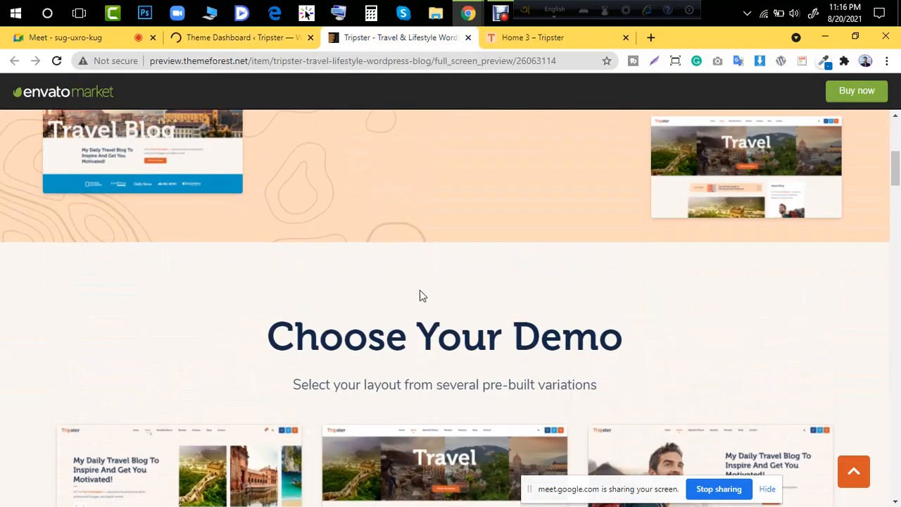
scroll(655, 333, "down", 3)
left_click(644, 287)
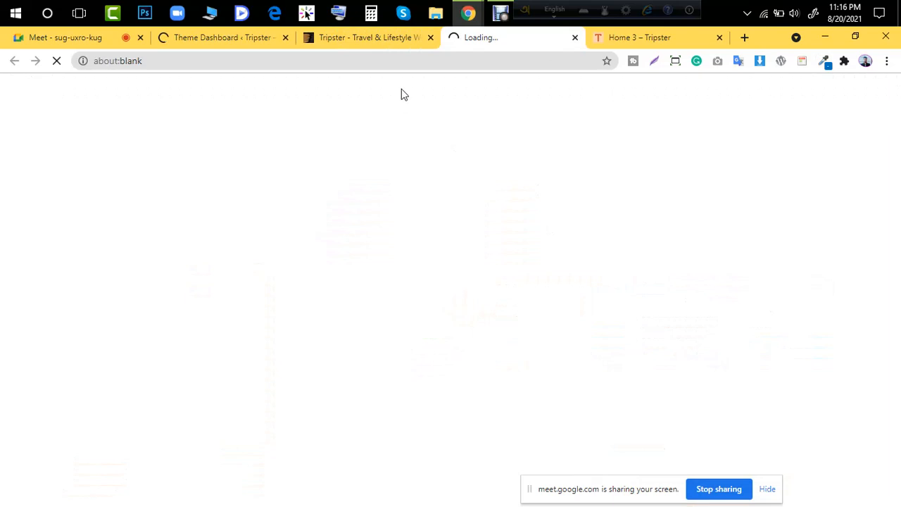
left_click(430, 38)
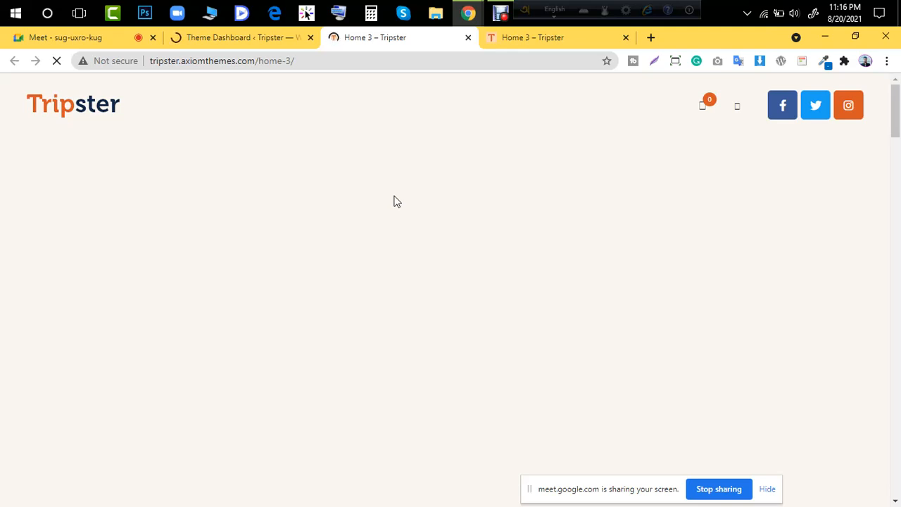
Look over the Home 3 demo's page sections and its web address.
scroll(401, 211, "down", 5)
scroll(405, 222, "down", 15)
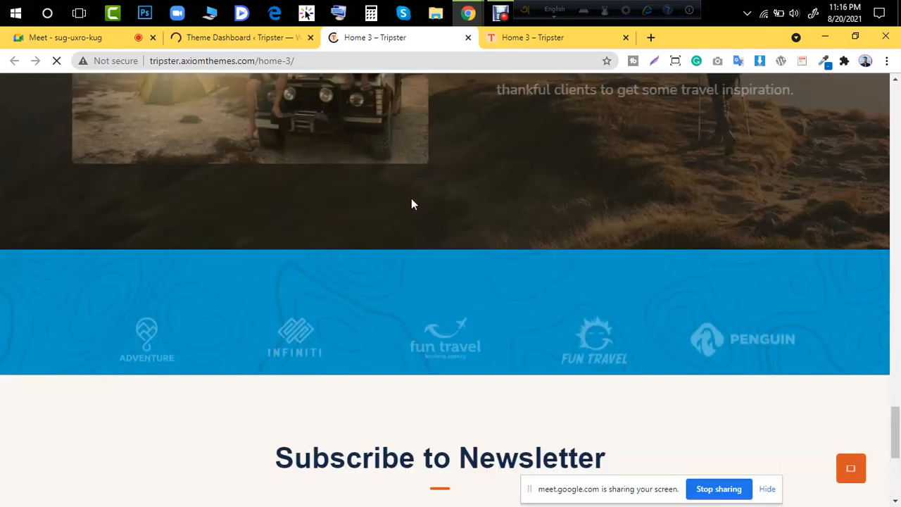
scroll(406, 201, "up", 10)
left_click(249, 61)
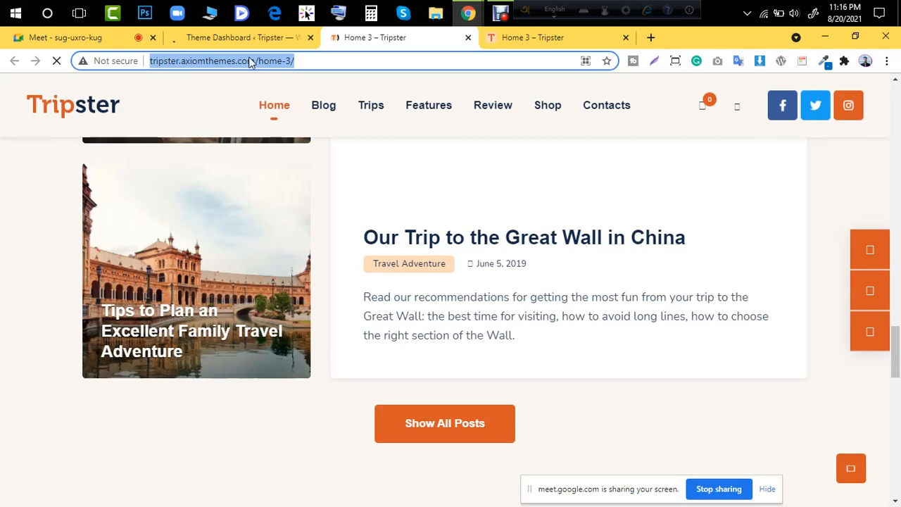
scroll(398, 298, "up", 10)
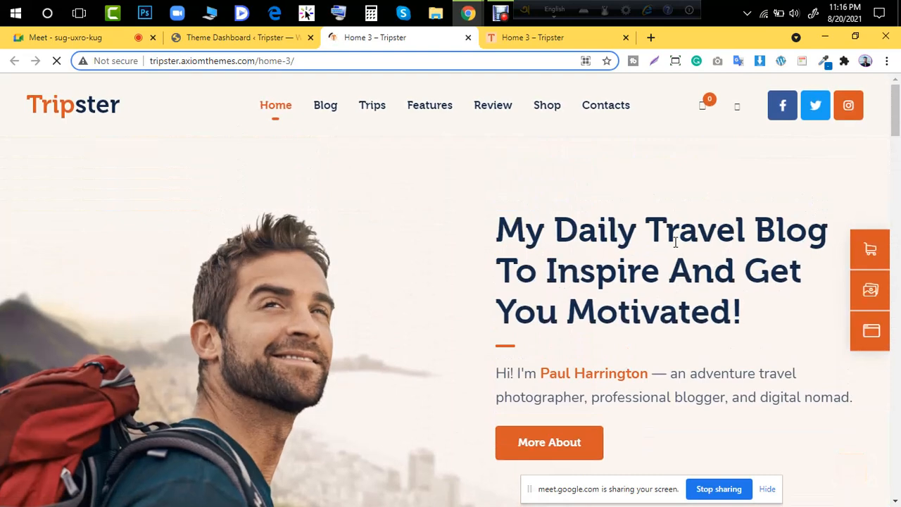
Switch back to the site's WordPress admin and view the Tripster theme dashboard's setup options.
left_click(215, 39)
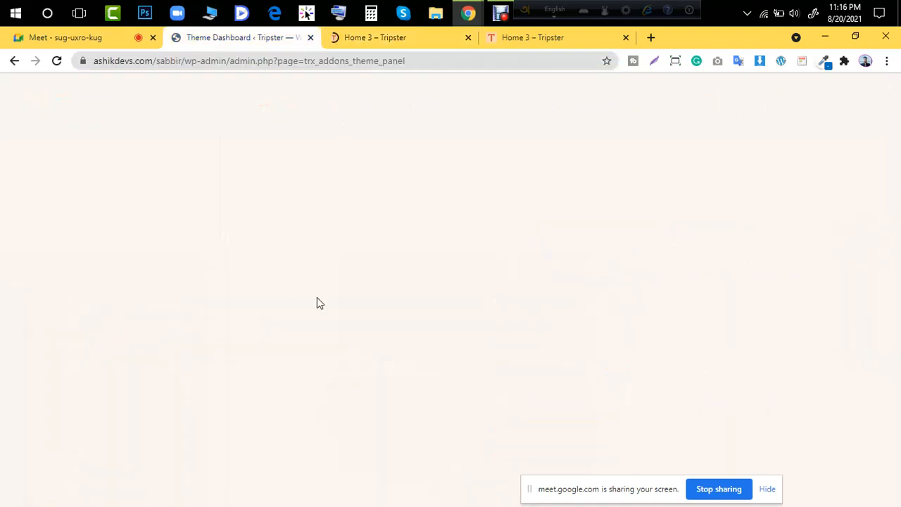
scroll(343, 315, "down", 3)
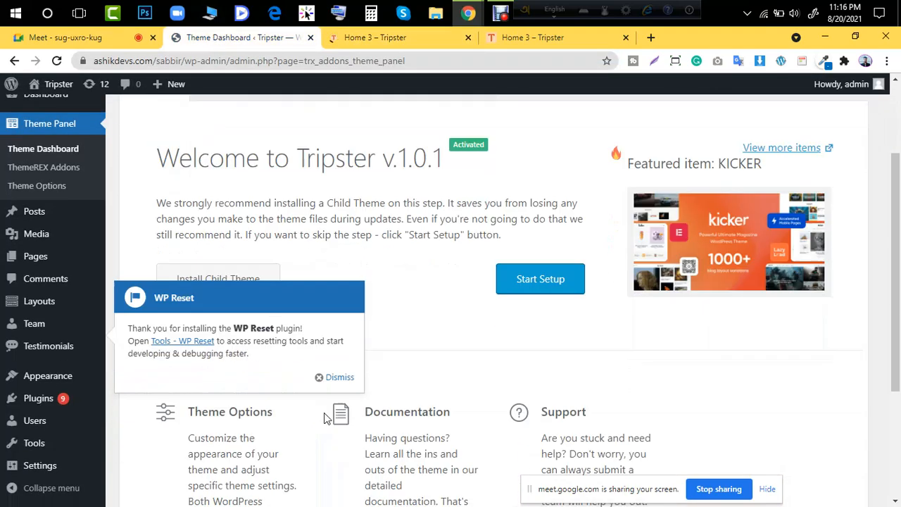
Dismiss the WP Reset notice and open the theme's Install Plugins page.
left_click(342, 315)
scroll(343, 315, "up", 3)
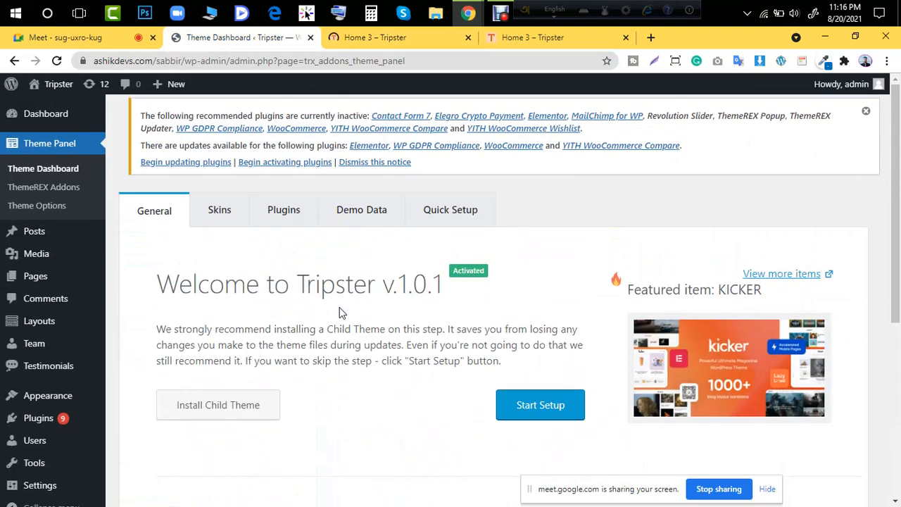
mouse_move(28, 267)
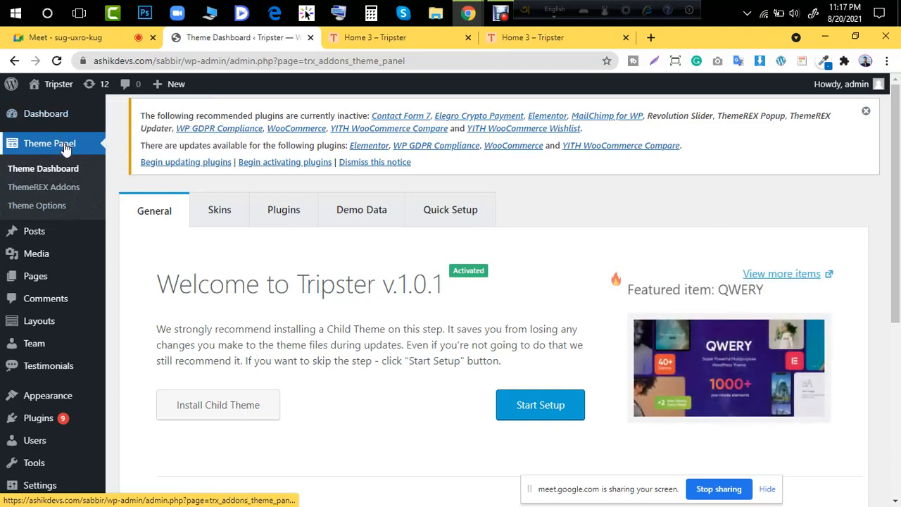
scroll(56, 310, "down", 3)
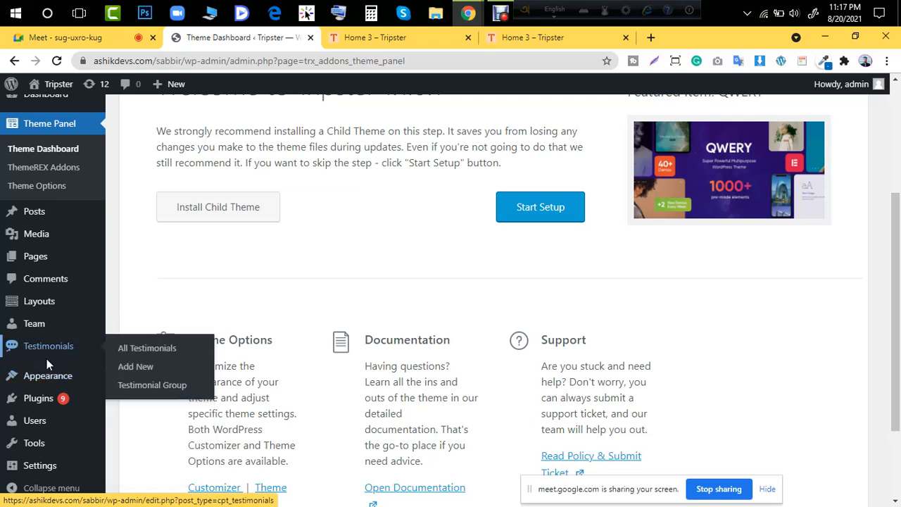
mouse_move(47, 382)
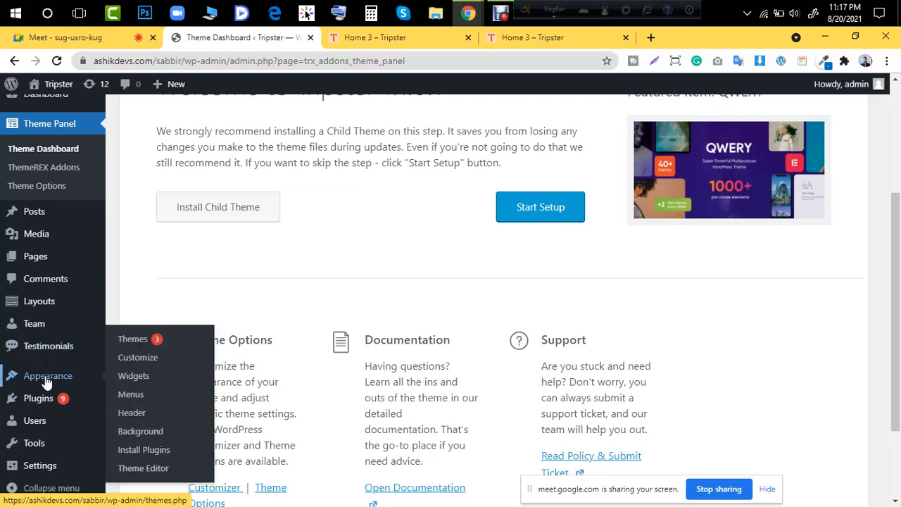
left_click(138, 459)
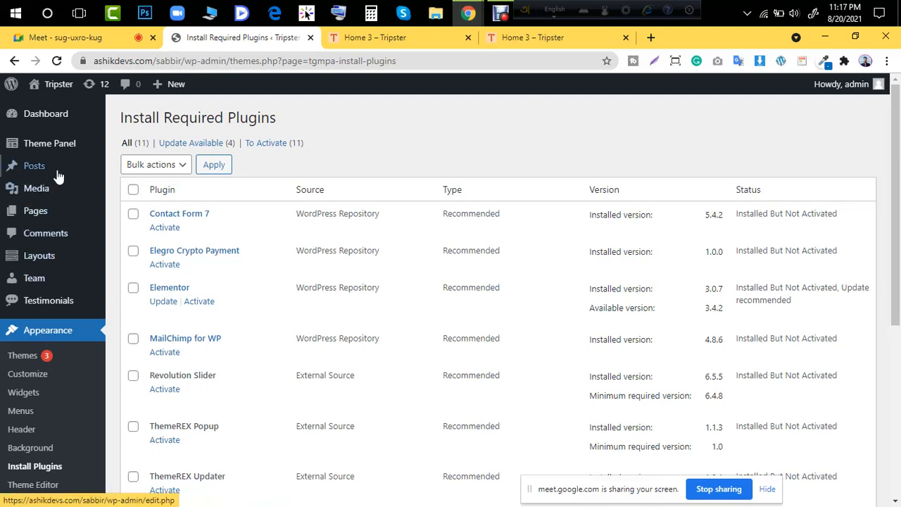
Return to the Theme Dashboard and look over its Plugins, General and Skins sections.
mouse_move(46, 147)
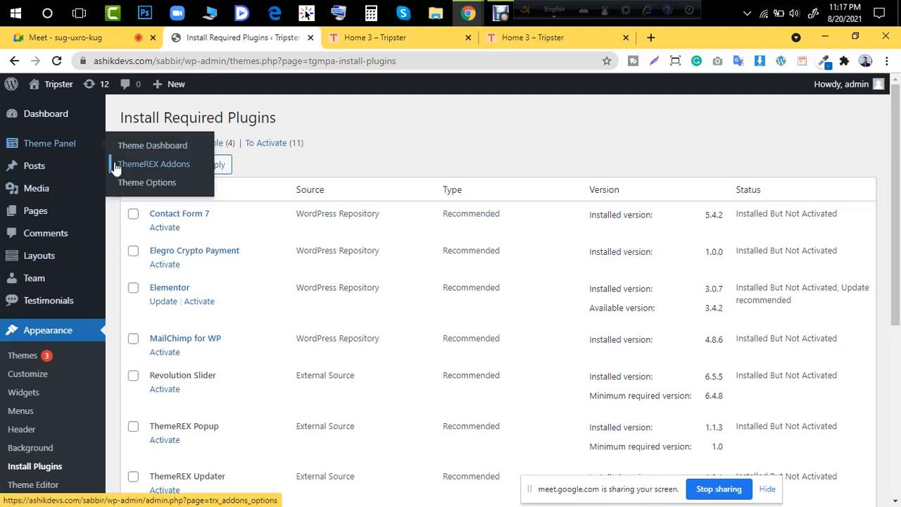
left_click(58, 149)
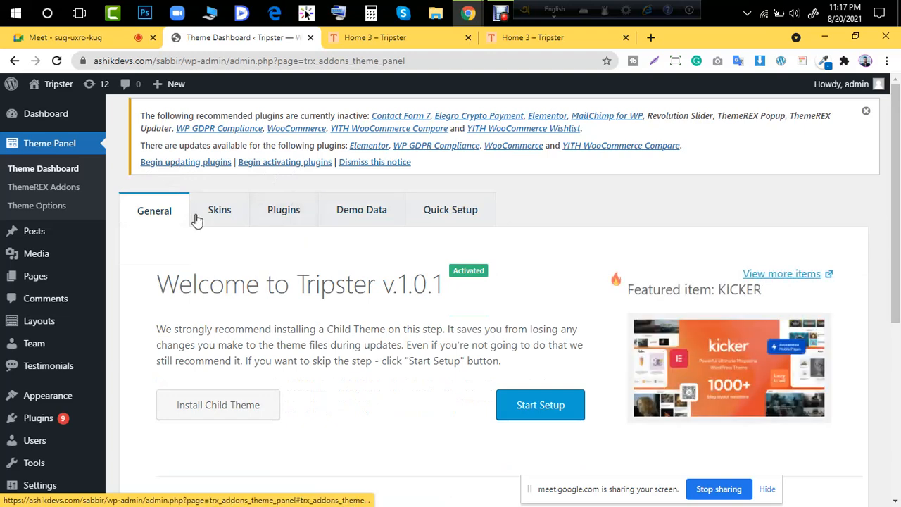
left_click(294, 217)
scroll(291, 217, "down", 5)
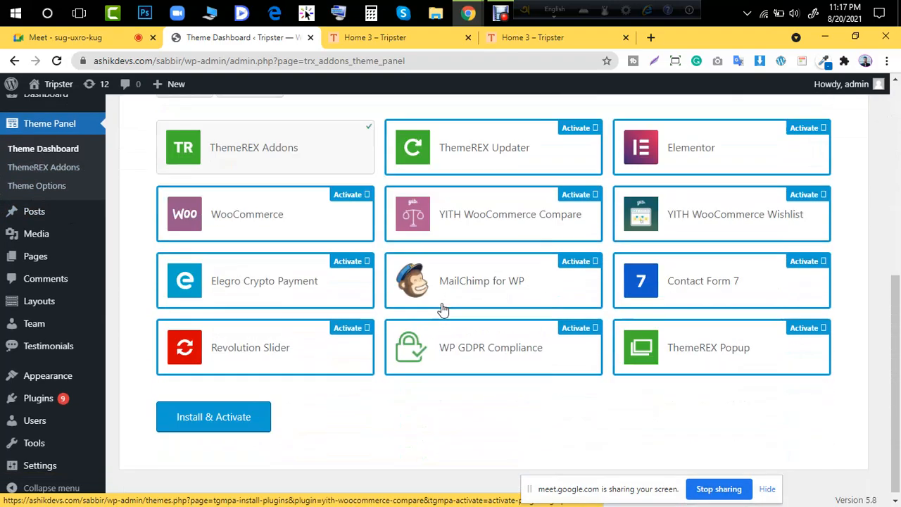
scroll(443, 310, "up", 5)
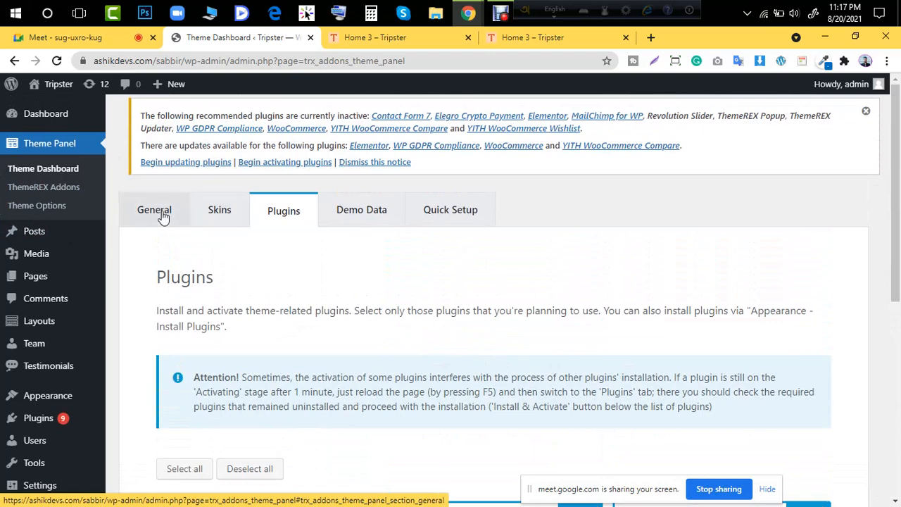
left_click(162, 217)
left_click(224, 222)
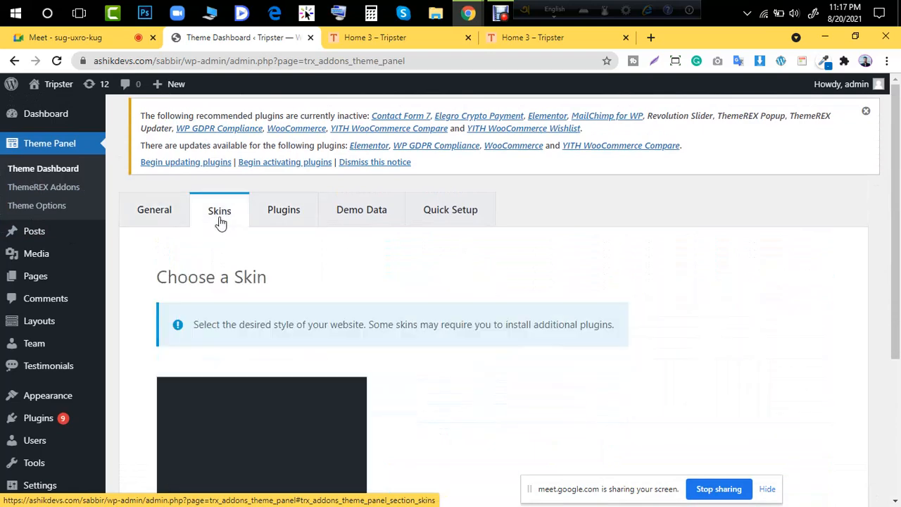
scroll(251, 341, "down", 3)
scroll(282, 317, "up", 3)
Select all theme-related plugins in the Theme Dashboard, then install and activate them.
left_click(285, 212)
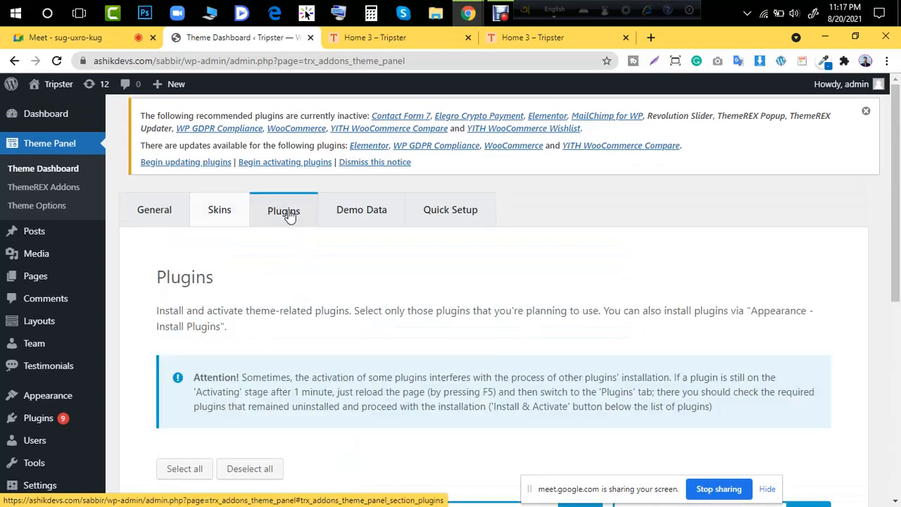
scroll(423, 225, "down", 3)
scroll(499, 268, "down", 1)
scroll(181, 338, "up", 3)
left_click(200, 345)
scroll(201, 352, "down", 4)
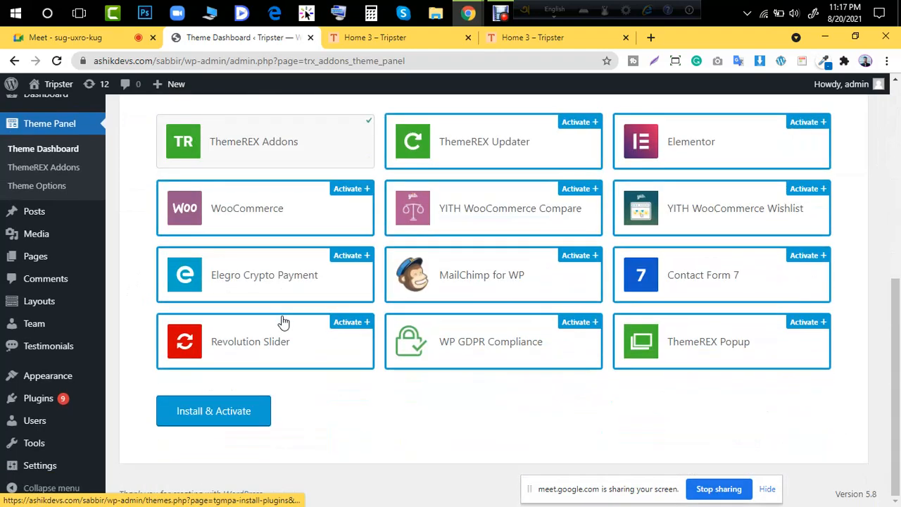
left_click(223, 417)
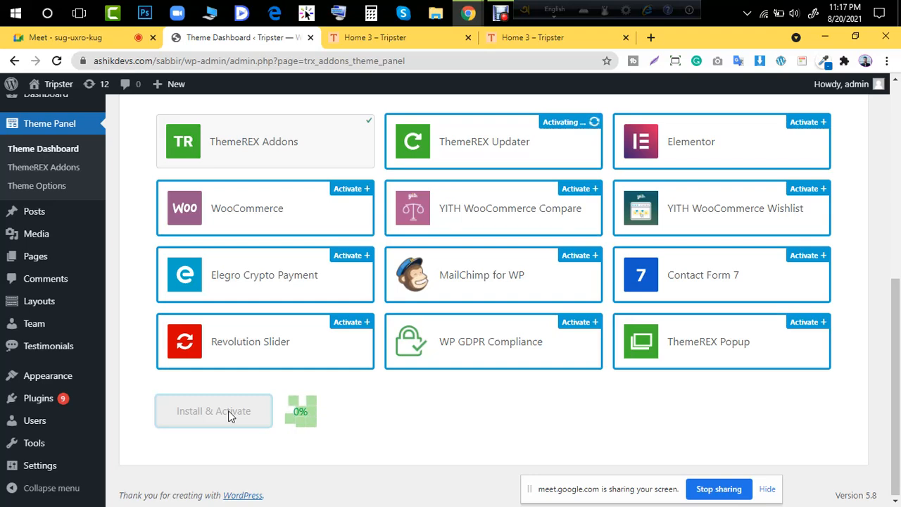
mouse_move(75, 383)
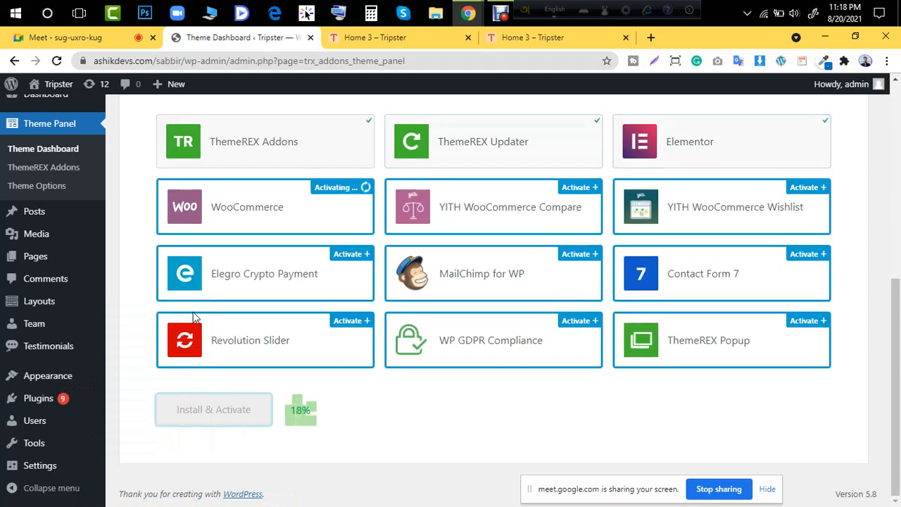
scroll(190, 311, "up", 3)
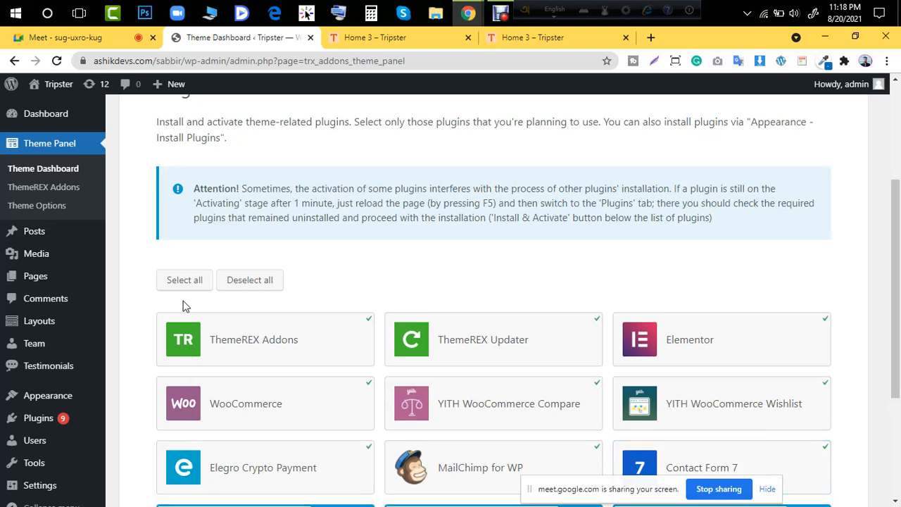
scroll(234, 429, "up", 5)
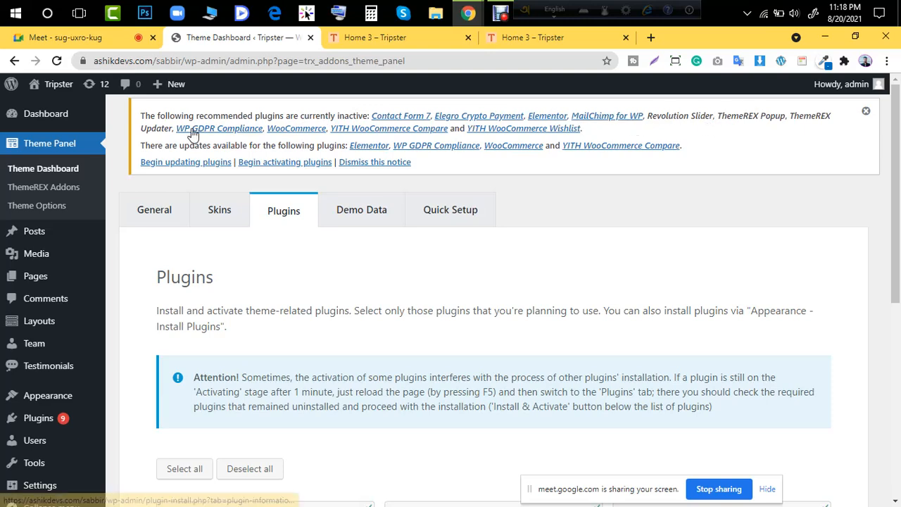
Check the activation status of the theme plugins in the dashboard's Plugins section.
left_click(266, 160)
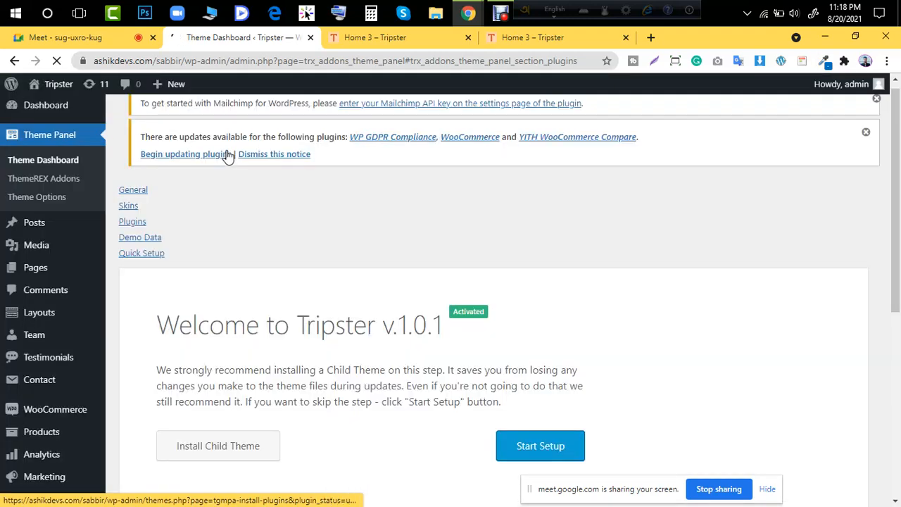
scroll(316, 170, "down", 5)
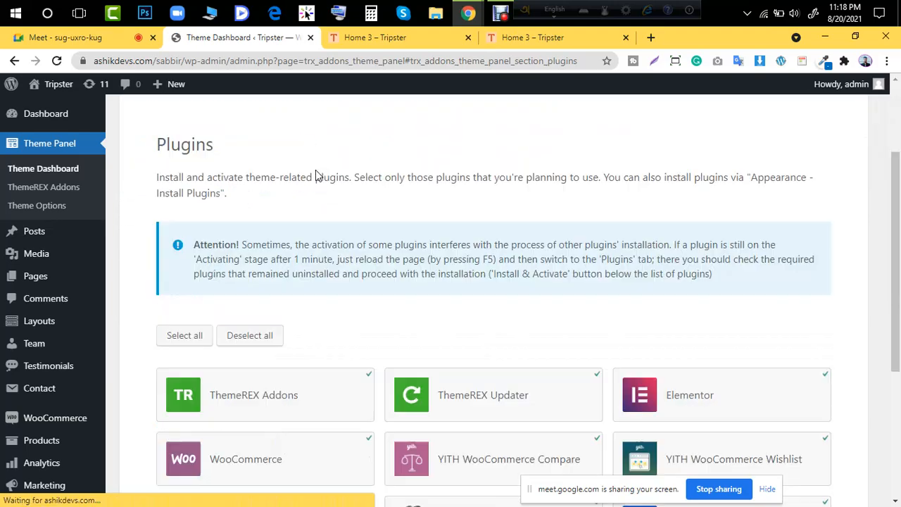
scroll(20, 342, "up", 1)
scroll(219, 182, "up", 4)
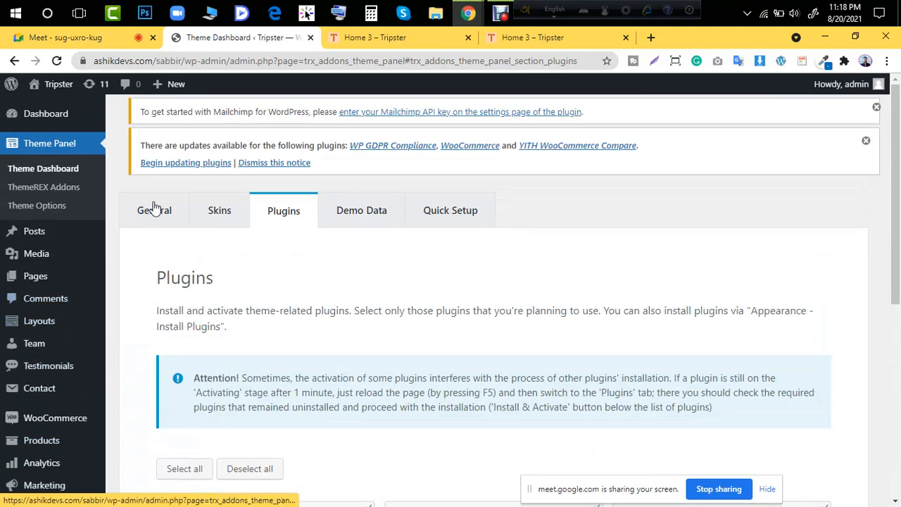
Bulk update WP GDPR Compliance, WooCommerce and YITH WooCommerce Compare from the Install Required Plugins page.
scroll(220, 182, "down", 4)
mouse_move(56, 303)
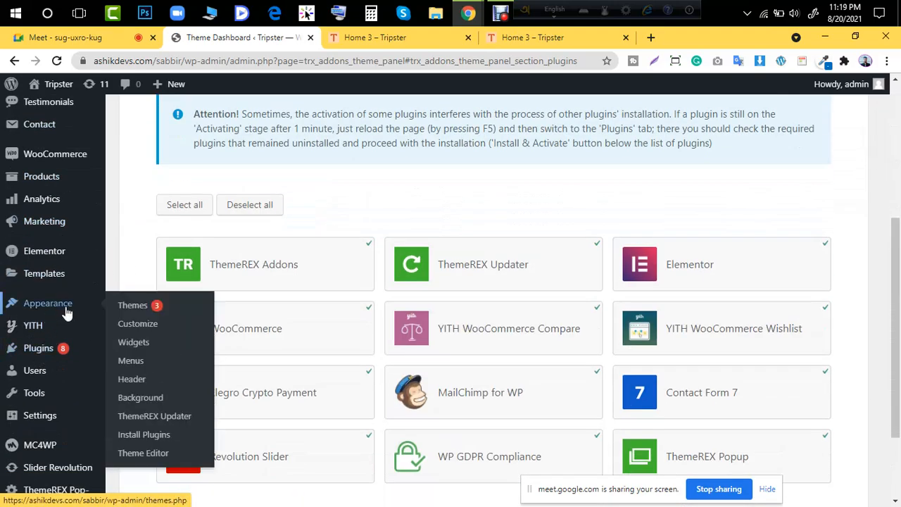
left_click(140, 433)
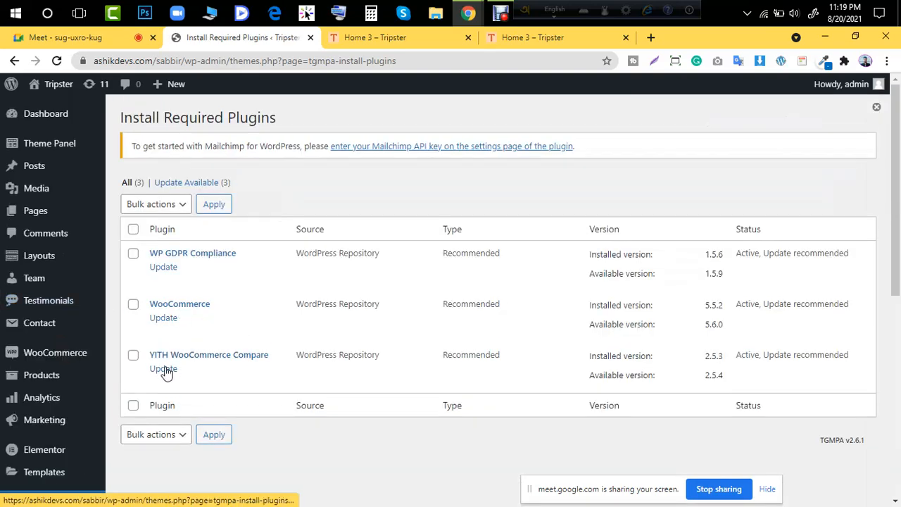
left_click(133, 229)
left_click(153, 204)
left_click(144, 248)
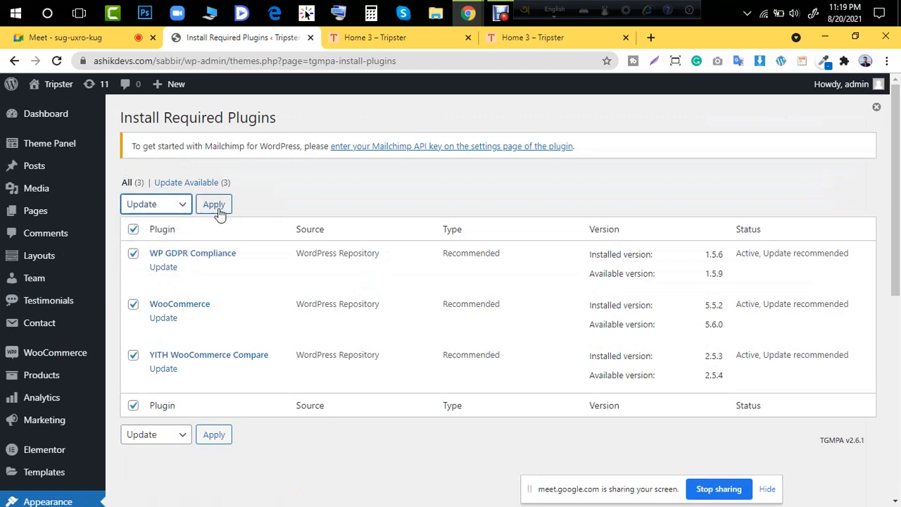
left_click(214, 205)
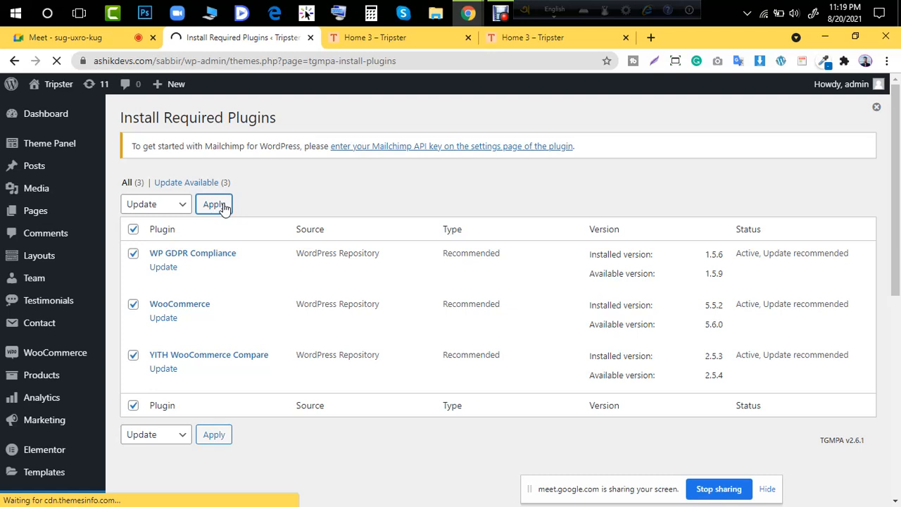
Try to open the site's Plugins page twice and its Pages list, going back to the Theme Dashboard between attempts.
scroll(37, 433, "down", 1)
scroll(40, 409, "down", 5)
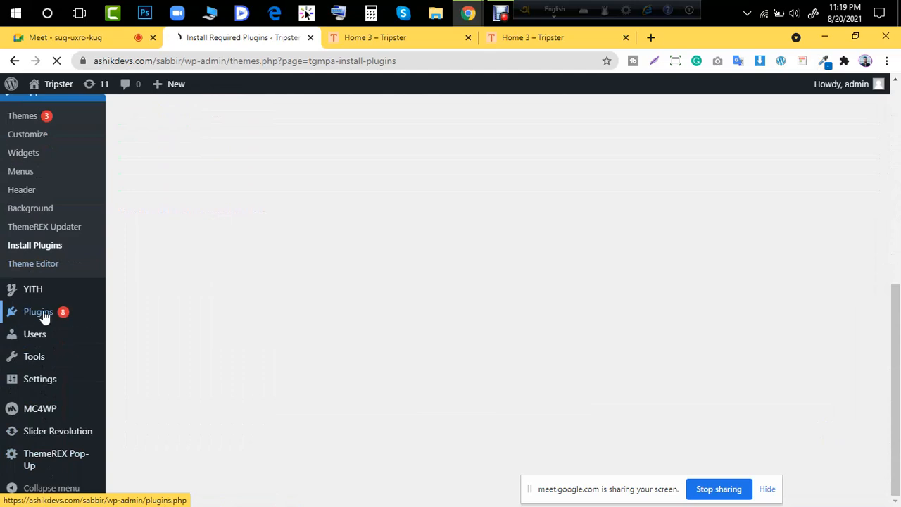
left_click(24, 320)
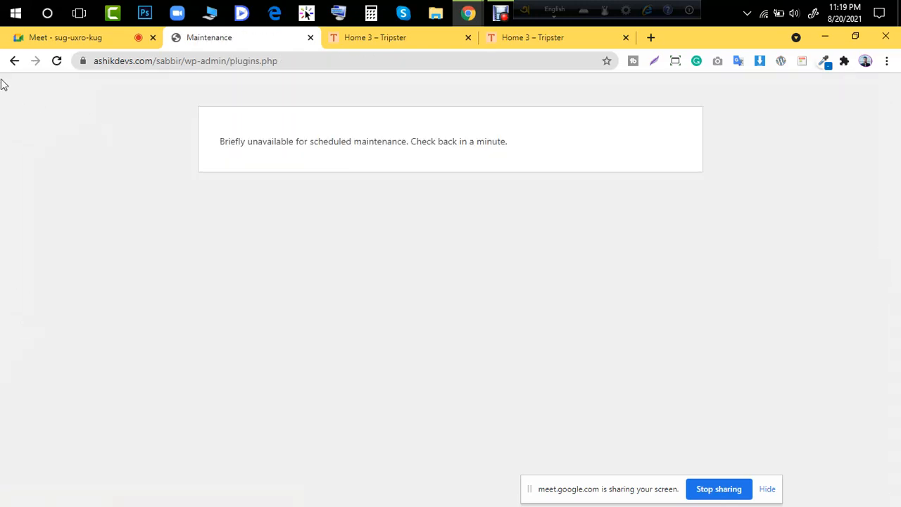
left_click(14, 61)
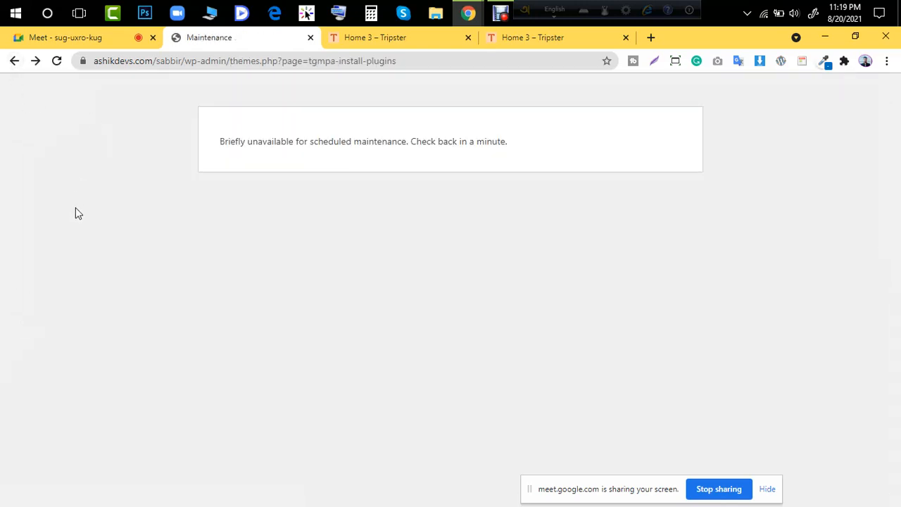
left_click(7, 62)
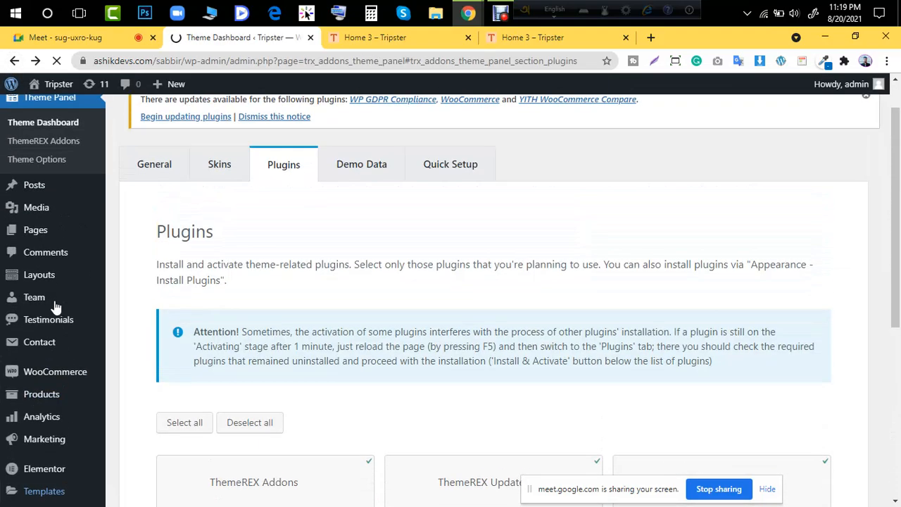
left_click(44, 315)
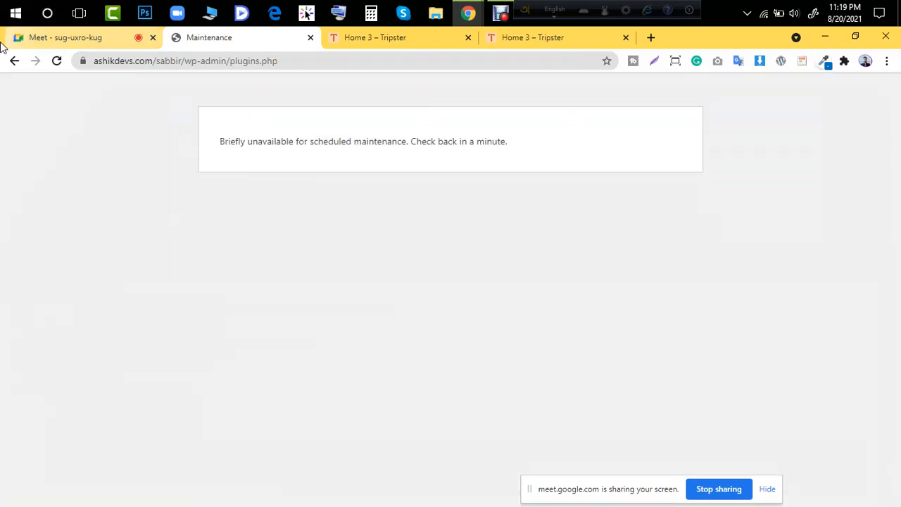
left_click(14, 60)
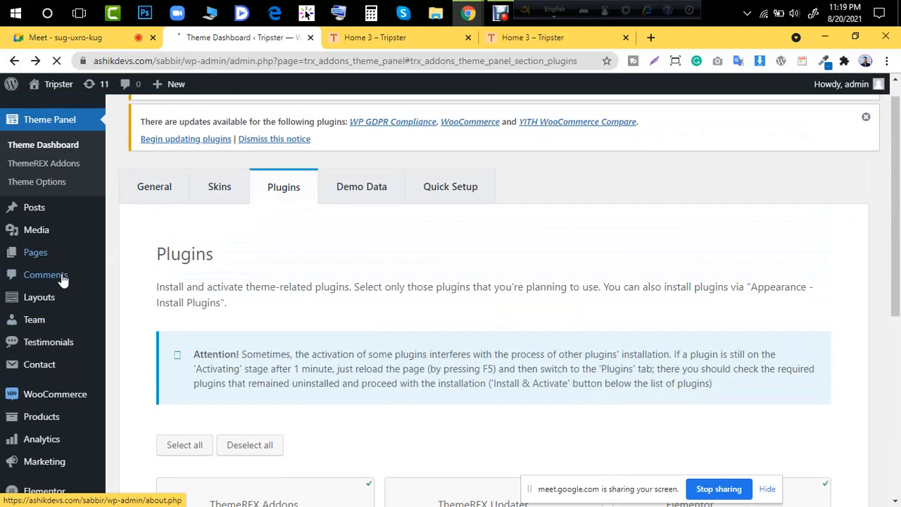
left_click(53, 283)
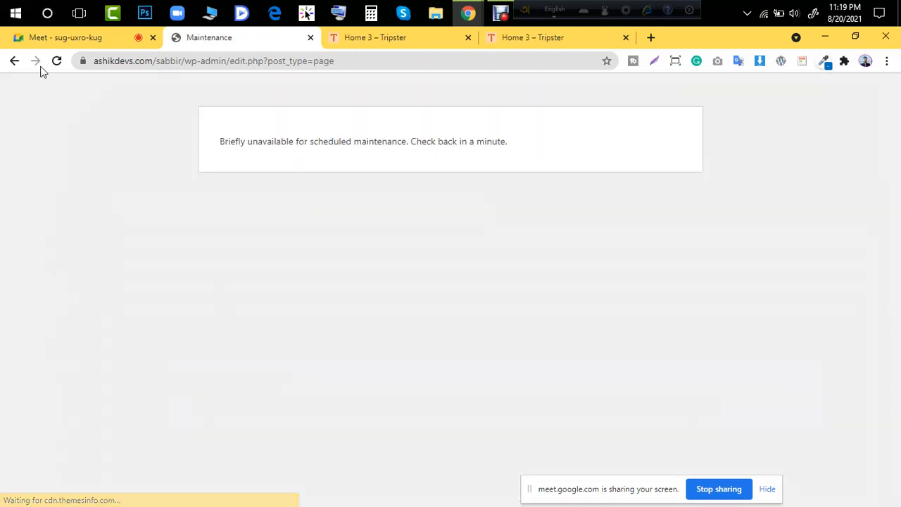
Load the site's front page by removing the wp-admin part from the web address.
left_click_drag(189, 63, 451, 81)
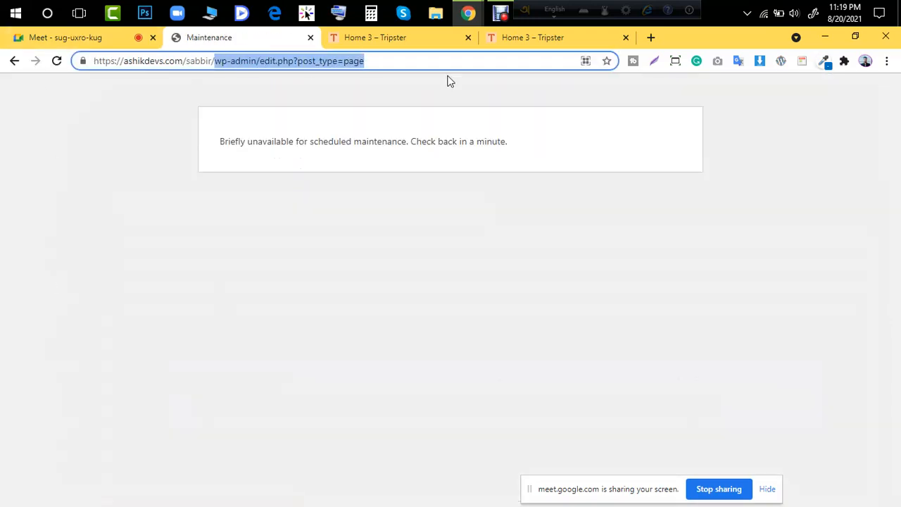
key("BackSpace")
key("Return")
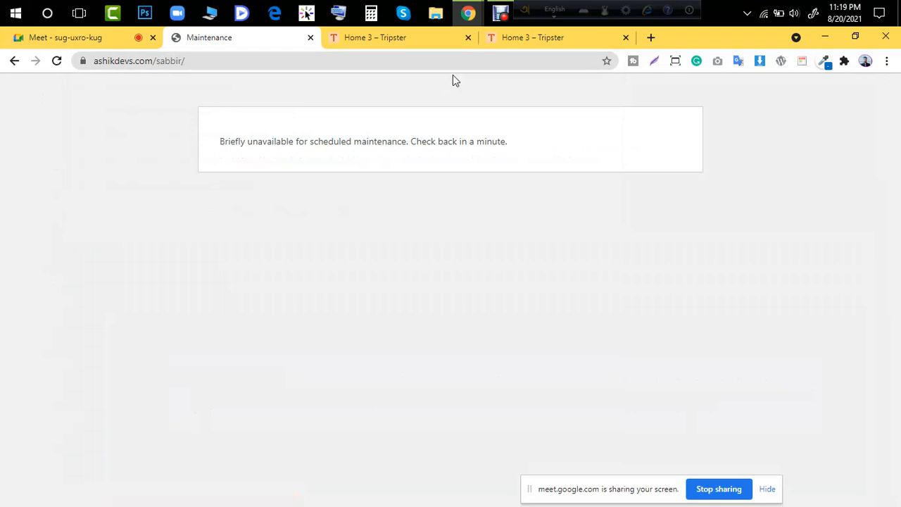
Search Google for the full message "Briefly unavailable for scheduled maintenance. Check back in a minute." shown on the site.
triple_click(297, 139)
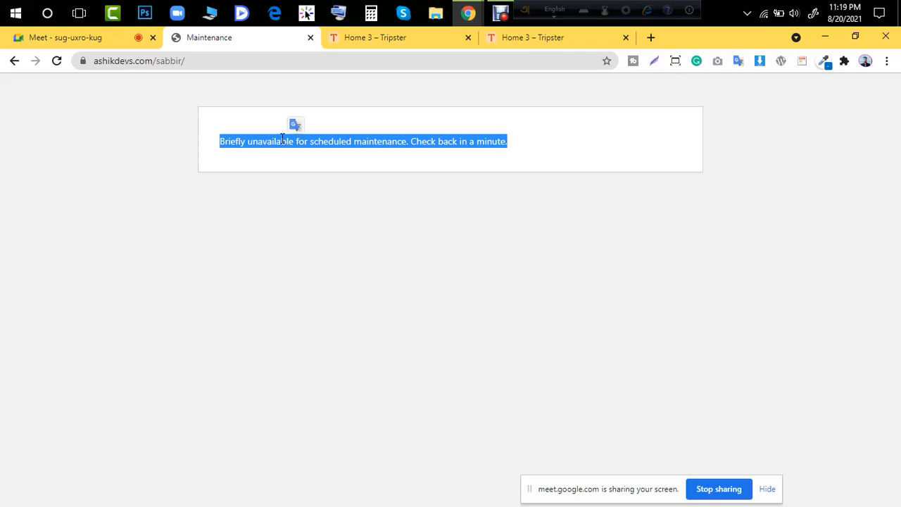
left_click(221, 138)
left_click_drag(237, 142, 336, 143)
triple_click(366, 143)
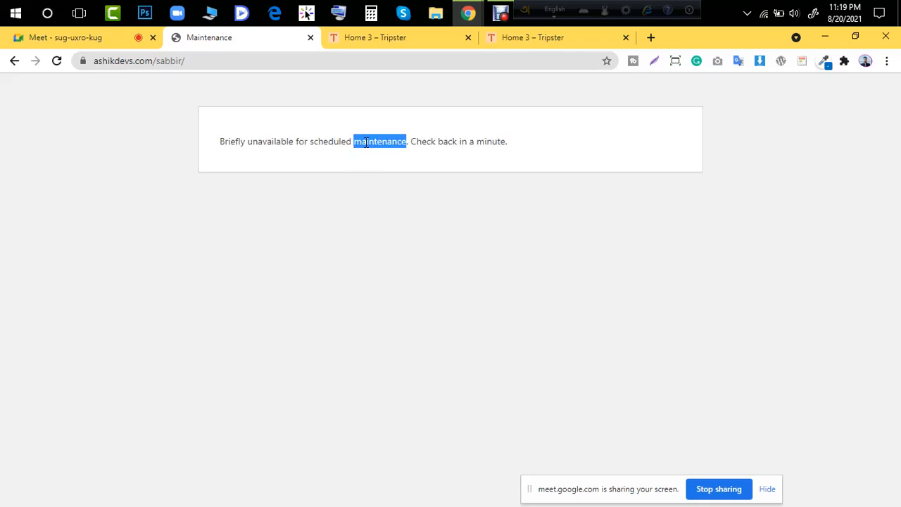
right_click(368, 142)
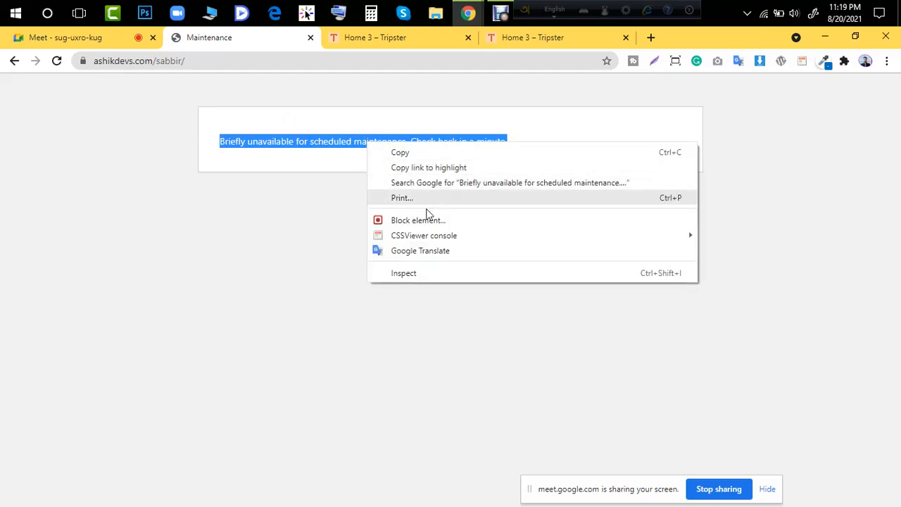
left_click(476, 185)
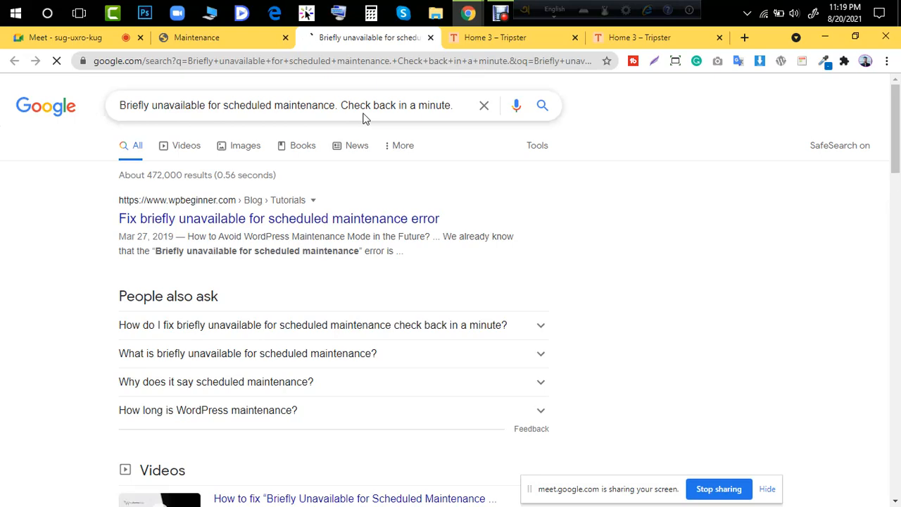
Look through the search results and open the WPBeginner article on fixing the scheduled maintenance error.
scroll(413, 193, "down", 5)
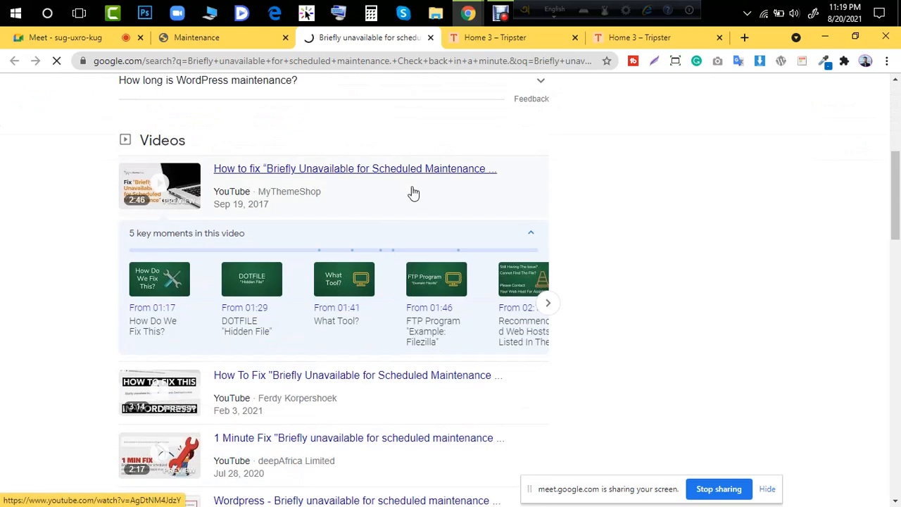
scroll(414, 193, "down", 3)
left_click(410, 195)
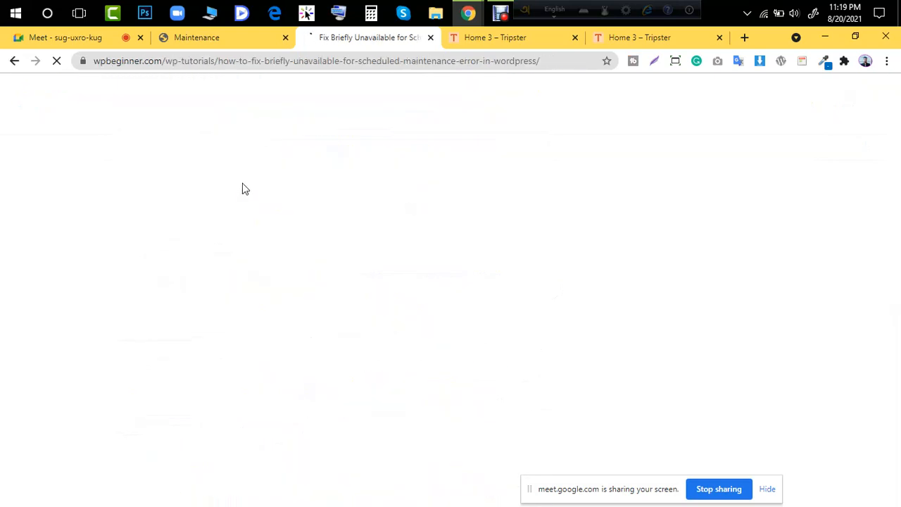
Reload the site's front page to recheck it, and return to the WPBeginner article.
left_click(210, 37)
left_click(58, 62)
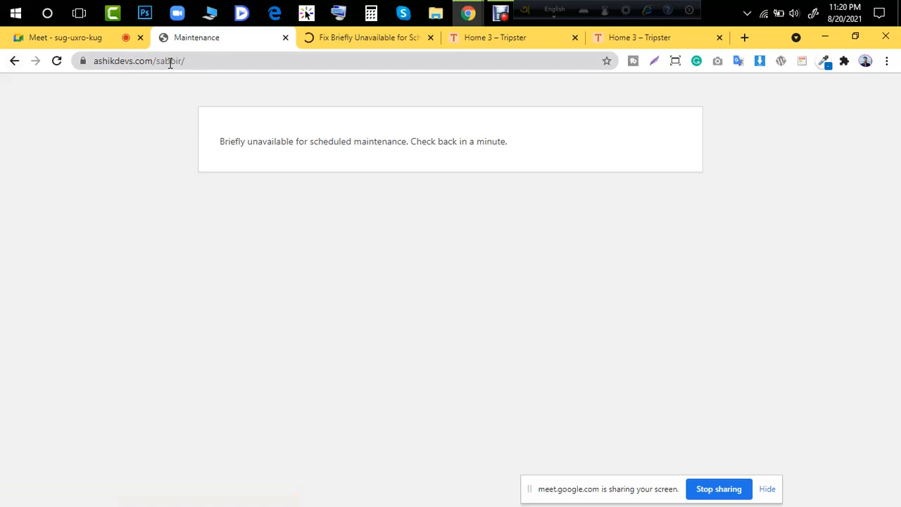
left_click(314, 39)
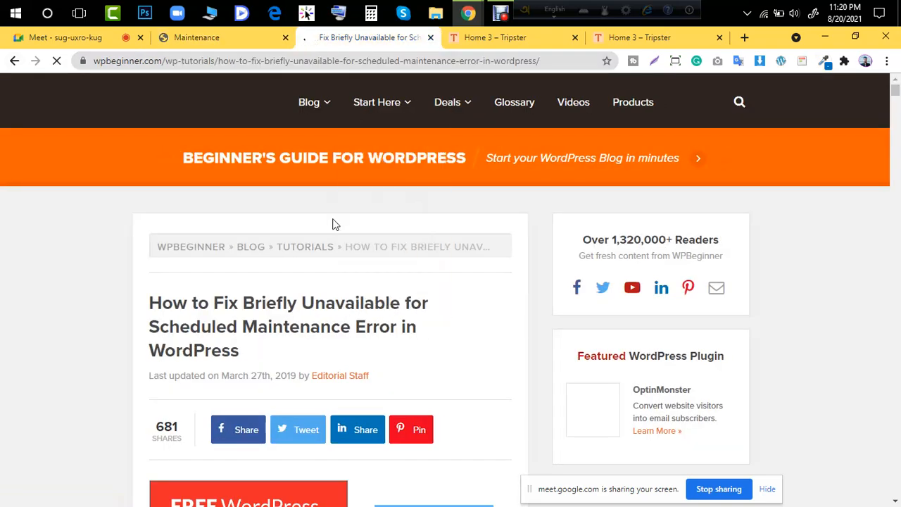
Read the article's explanation of why the WordPress maintenance mode error occurs and how the .maintenance file is handled.
scroll(317, 229, "down", 5)
scroll(285, 209, "down", 5)
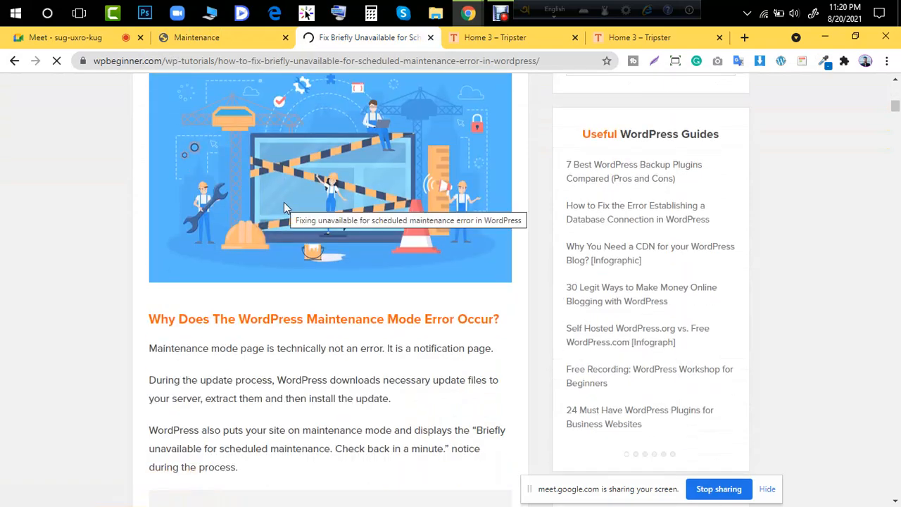
scroll(284, 201, "down", 5)
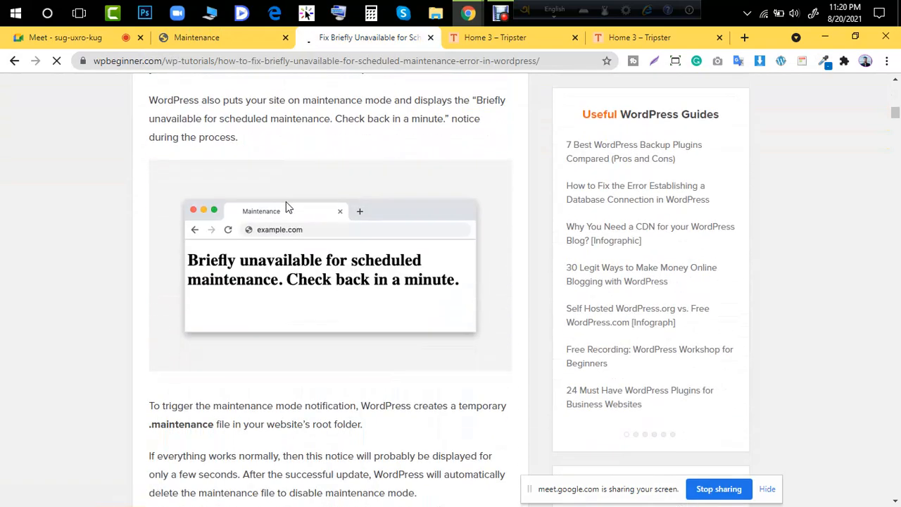
scroll(286, 206, "down", 2)
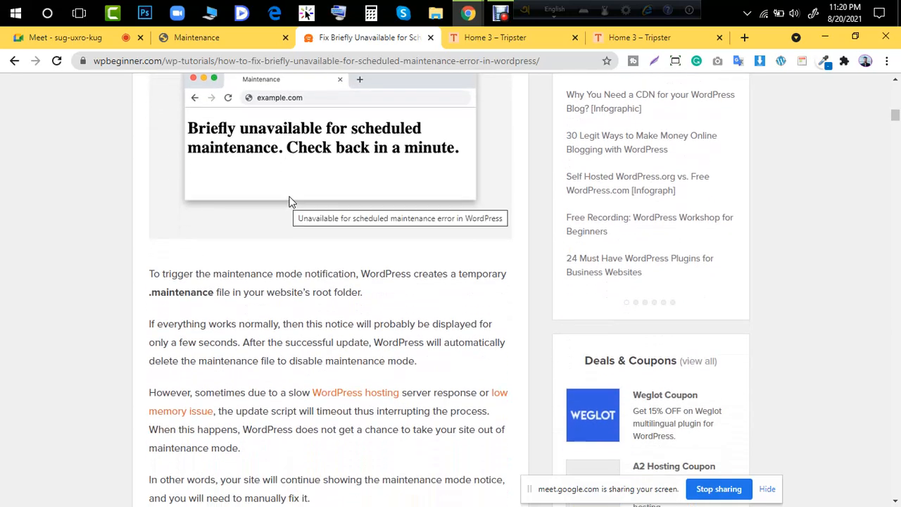
scroll(292, 201, "down", 1)
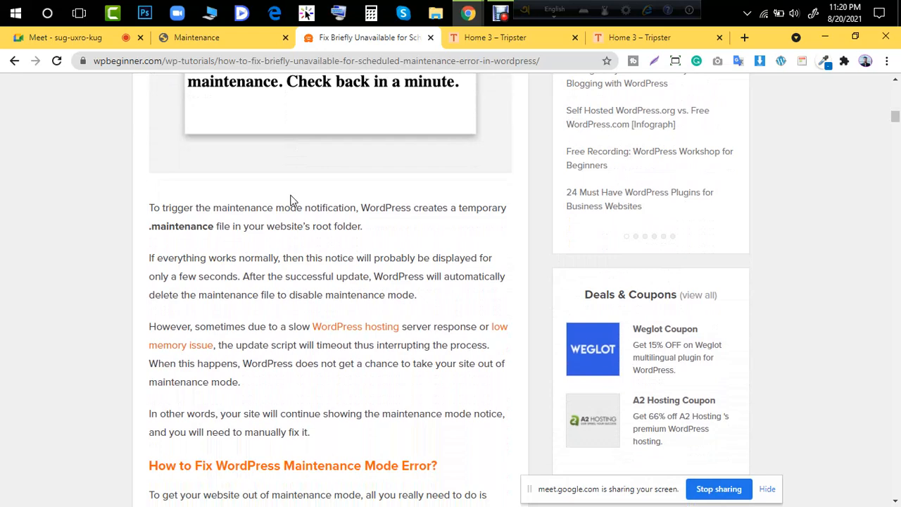
triple_click(443, 280)
left_click(250, 276)
triple_click(245, 275)
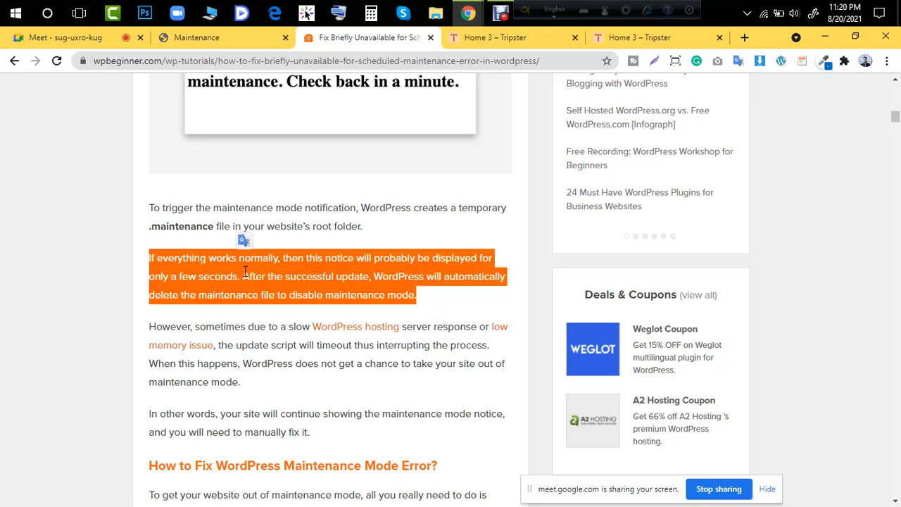
left_click(286, 280)
left_click_drag(373, 278, 241, 278)
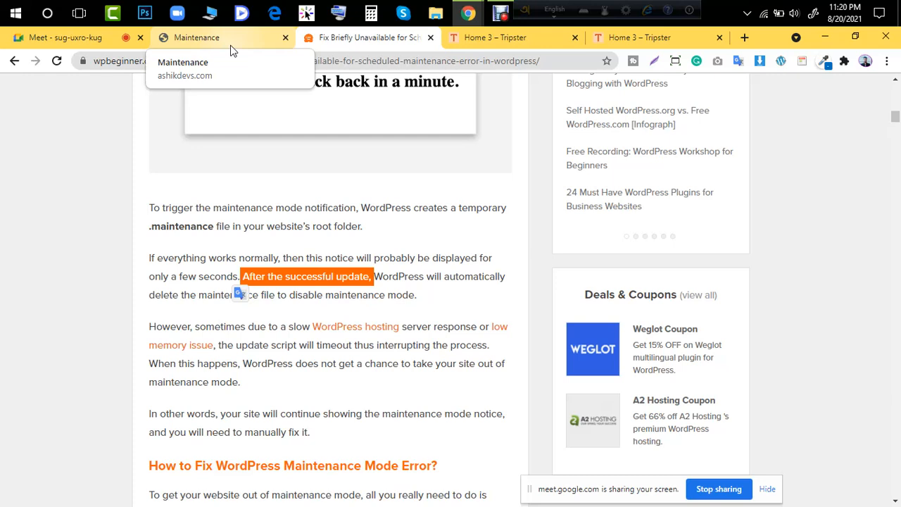
Recheck the site's maintenance page, and read the article's section on how to fix the WordPress maintenance mode error.
left_click(212, 42)
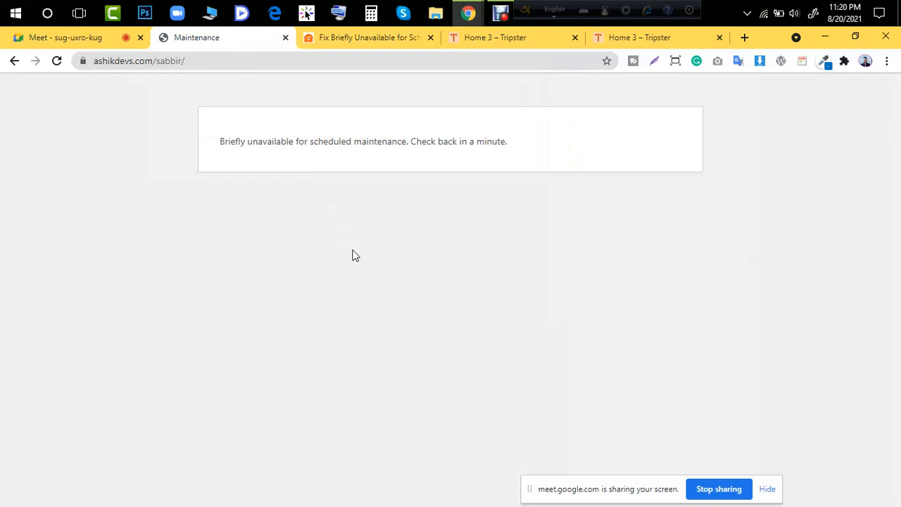
left_click(349, 43)
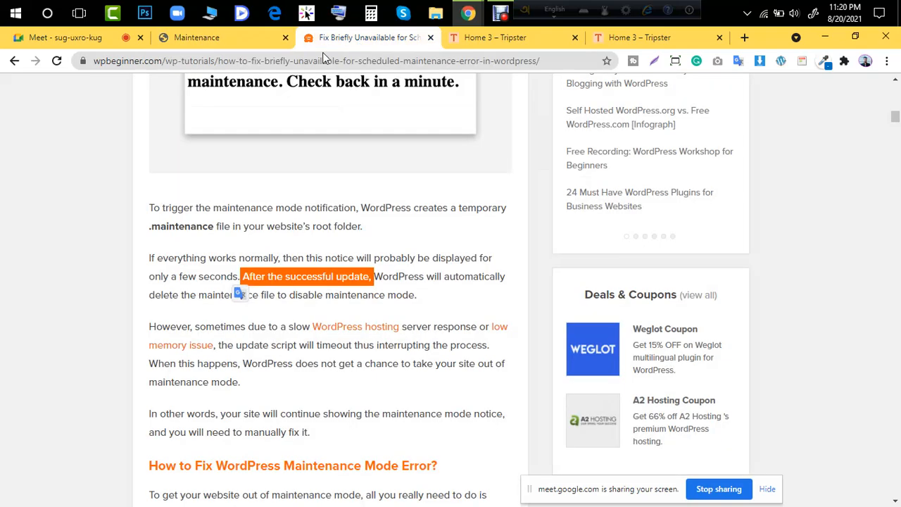
scroll(358, 309, "down", 5)
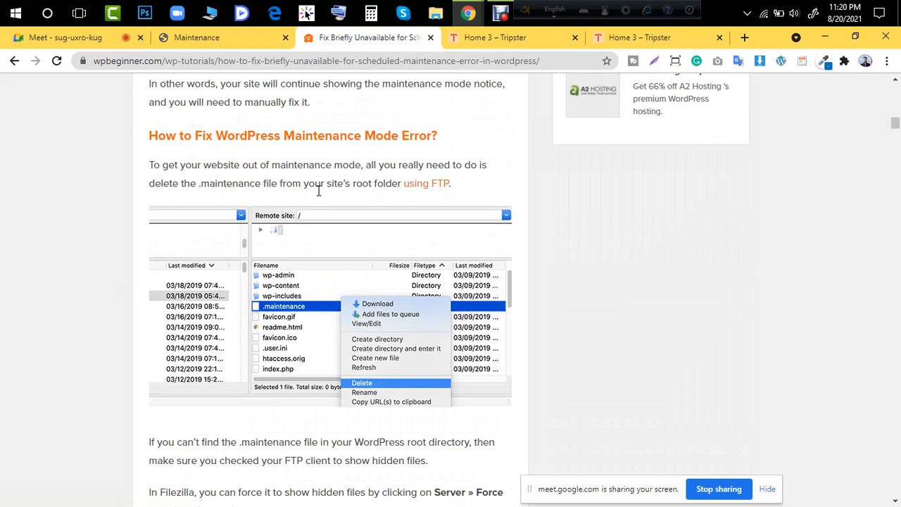
double_click(296, 137)
triple_click(296, 138)
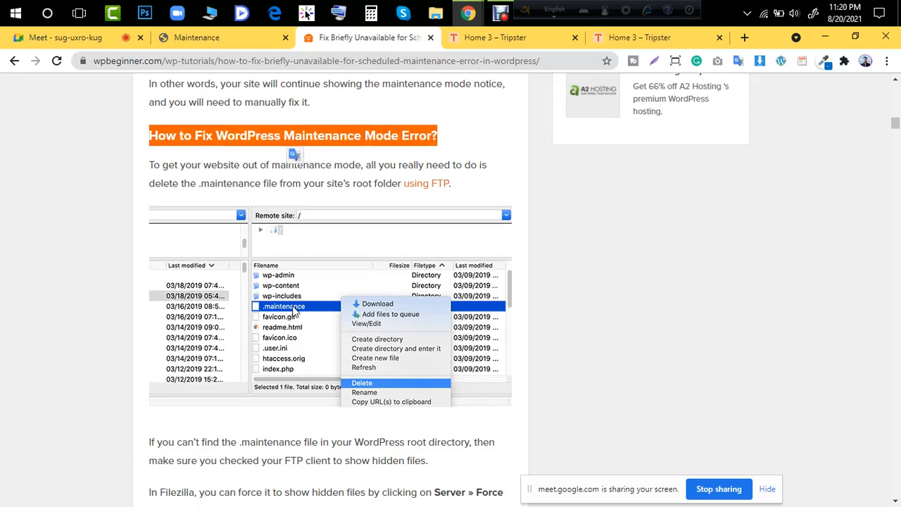
scroll(388, 400, "down", 4)
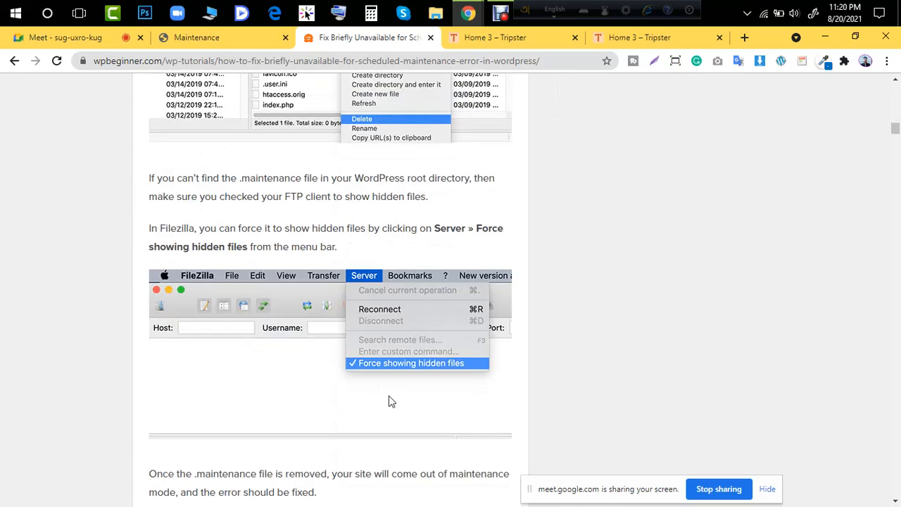
scroll(405, 360, "down", 2)
Go back to the site's Pages list address, shorten it to end at wp-admin and load it.
left_click(158, 39)
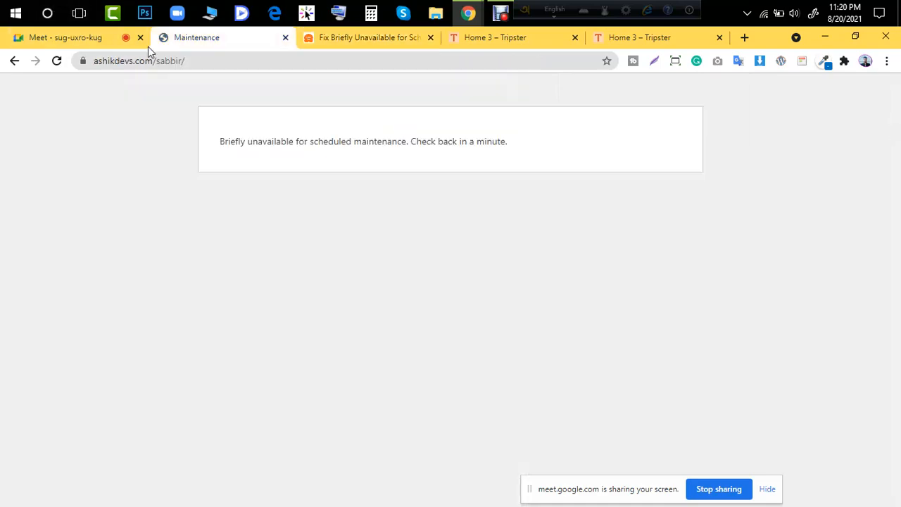
left_click(15, 61)
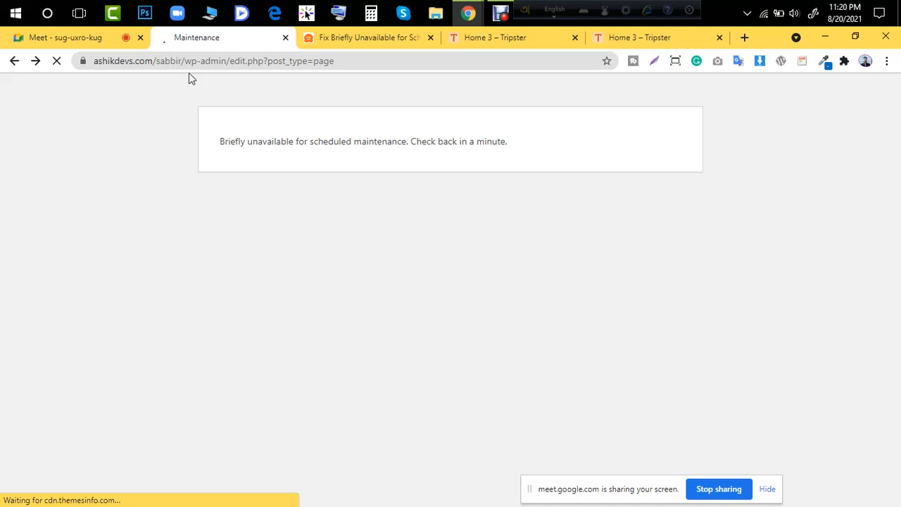
left_click_drag(226, 62, 500, 64)
key("BackSpace")
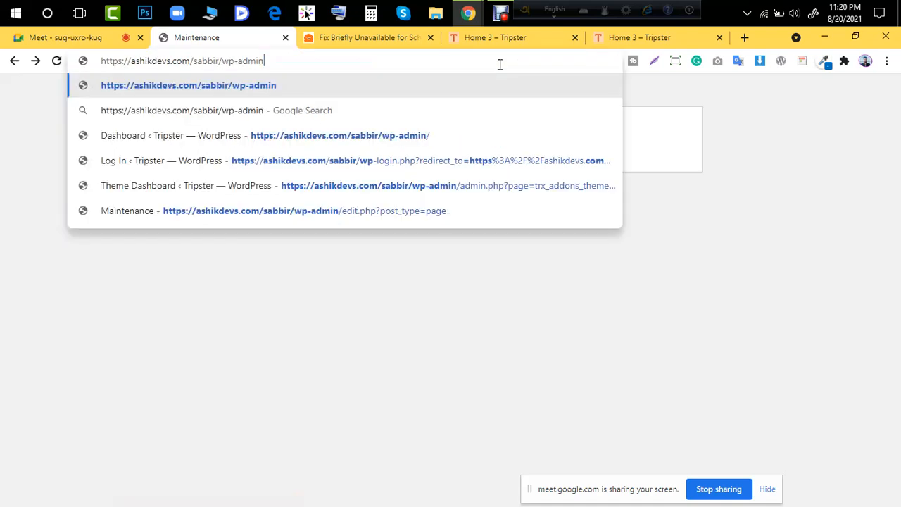
key("Return")
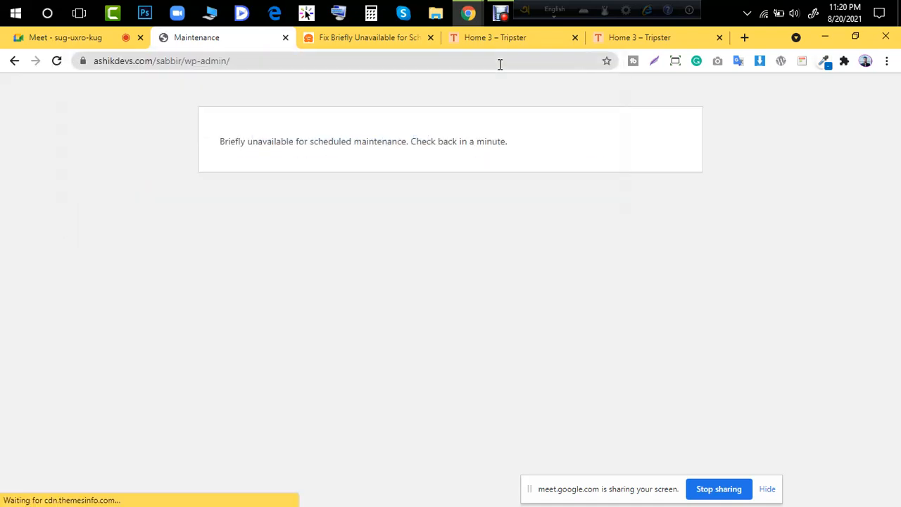
Reload the site's wp-admin address several times to recheck whether the dashboard is accessible.
left_click(57, 62)
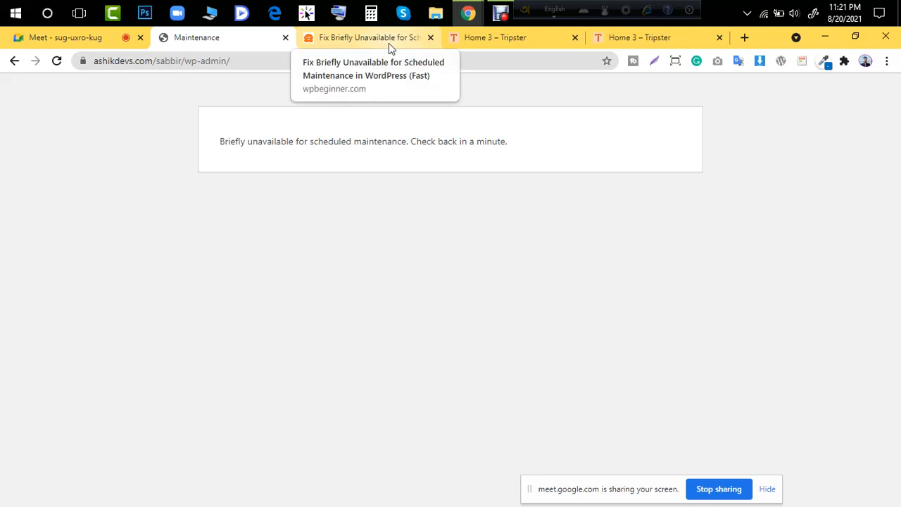
left_click(56, 61)
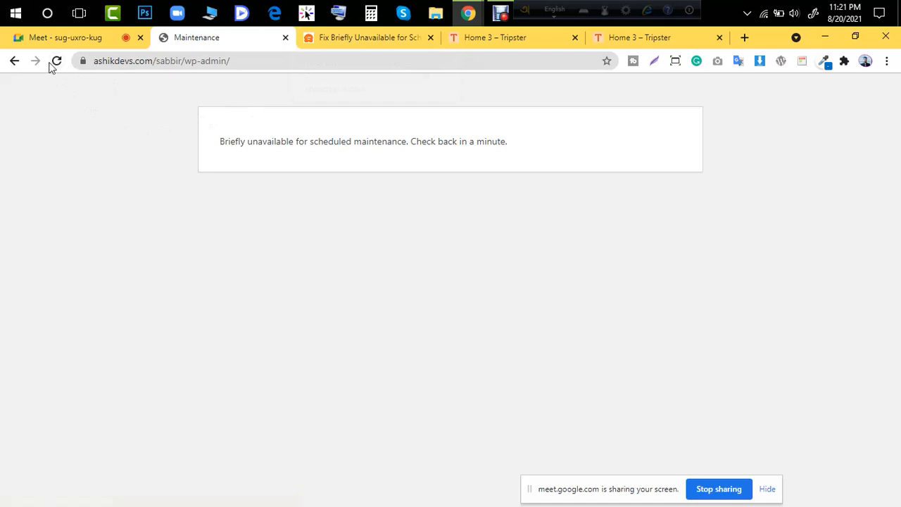
left_click(246, 60)
left_click(296, 60)
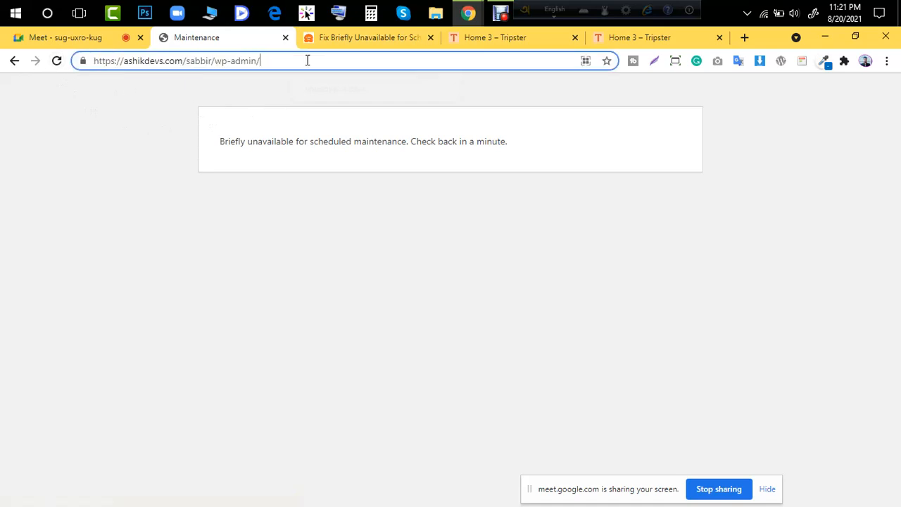
key("Return")
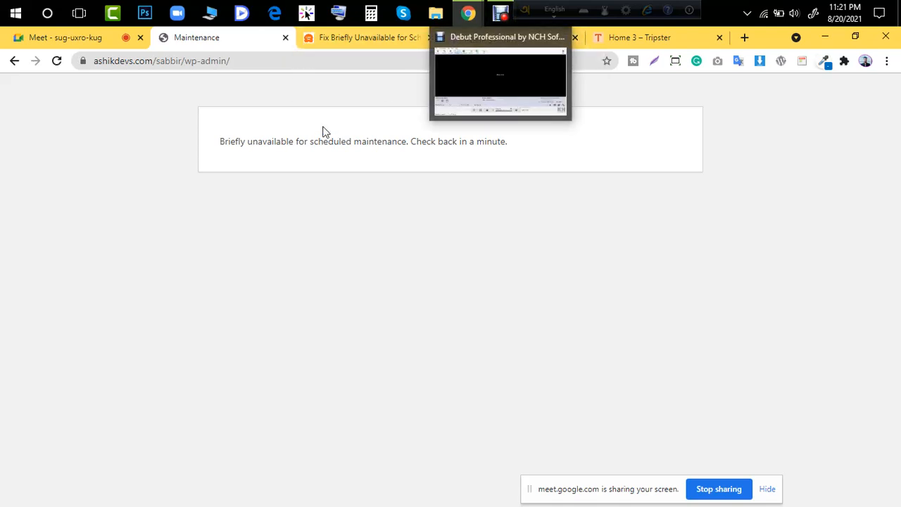
Open namecheap.com in place of the WPBeginner article.
left_click(356, 50)
left_click(269, 64)
type("na")
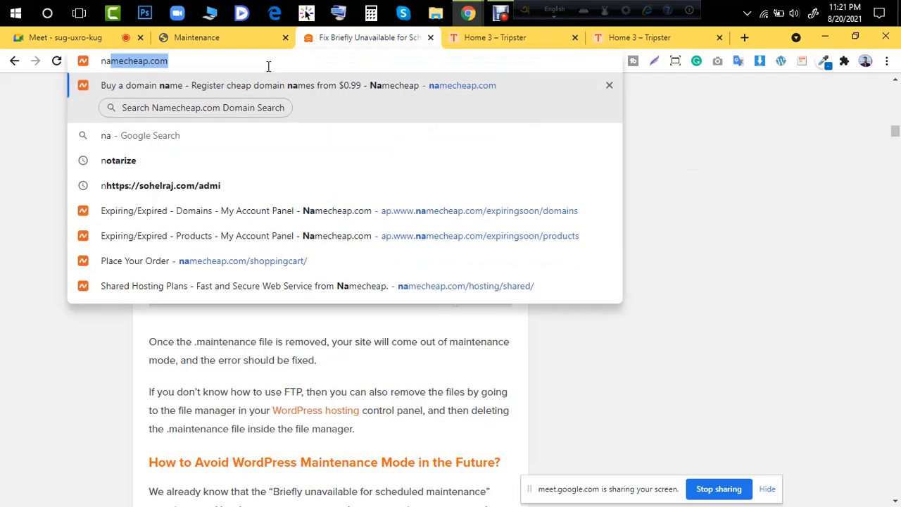
key("Return")
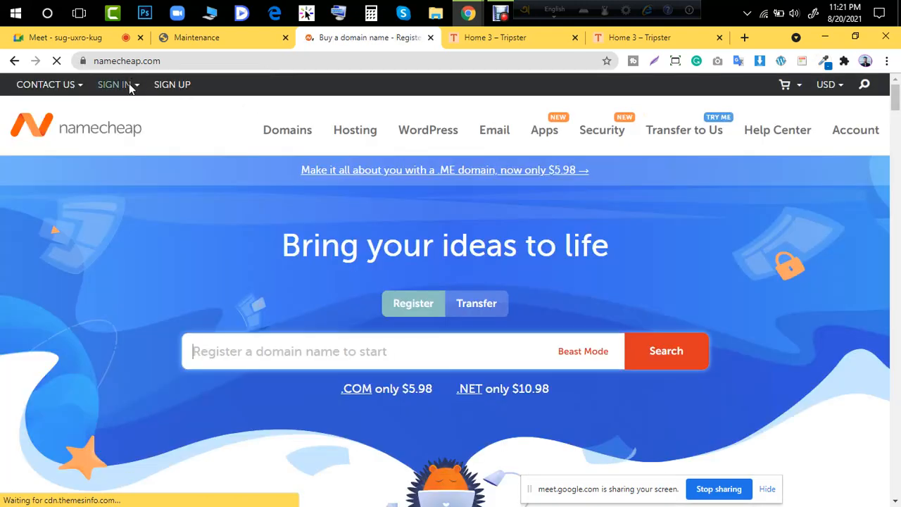
Go to the Namecheap account dashboard and show the Hosting List with its subscriptions.
left_click(115, 85)
left_click(138, 203)
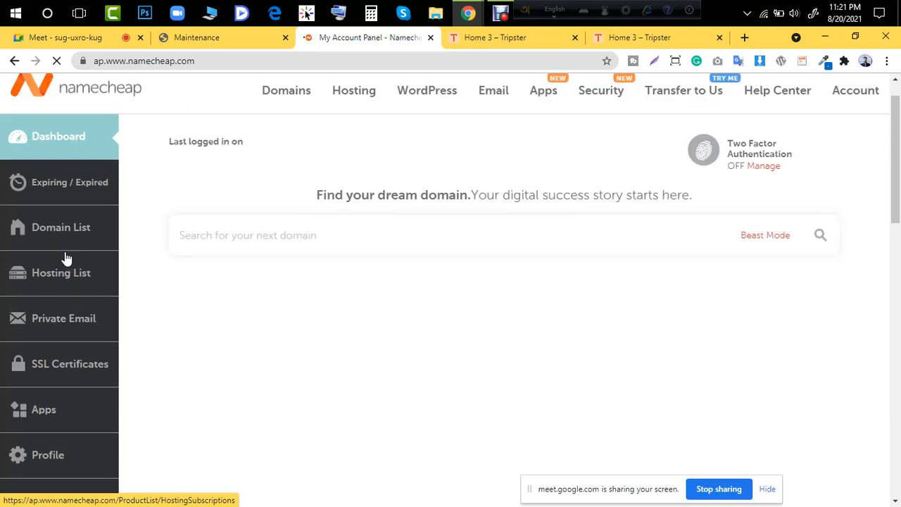
left_click(63, 316)
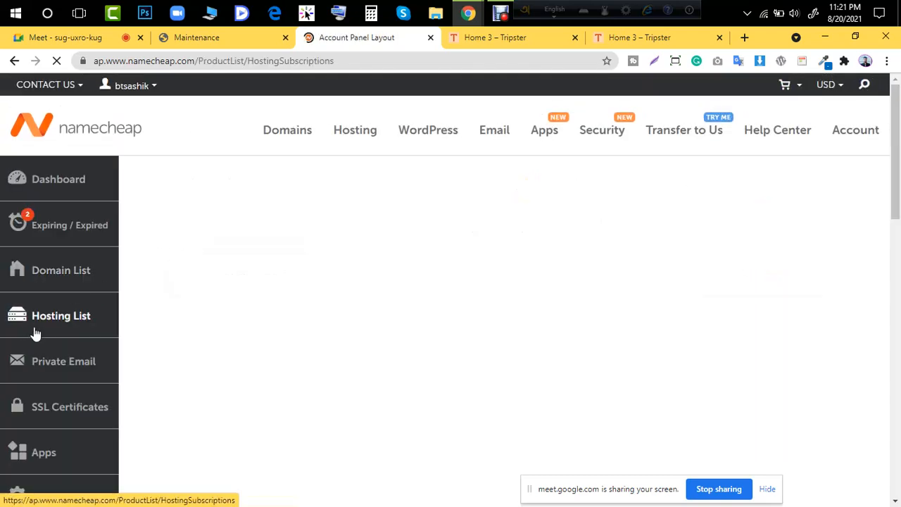
scroll(281, 275, "down", 1)
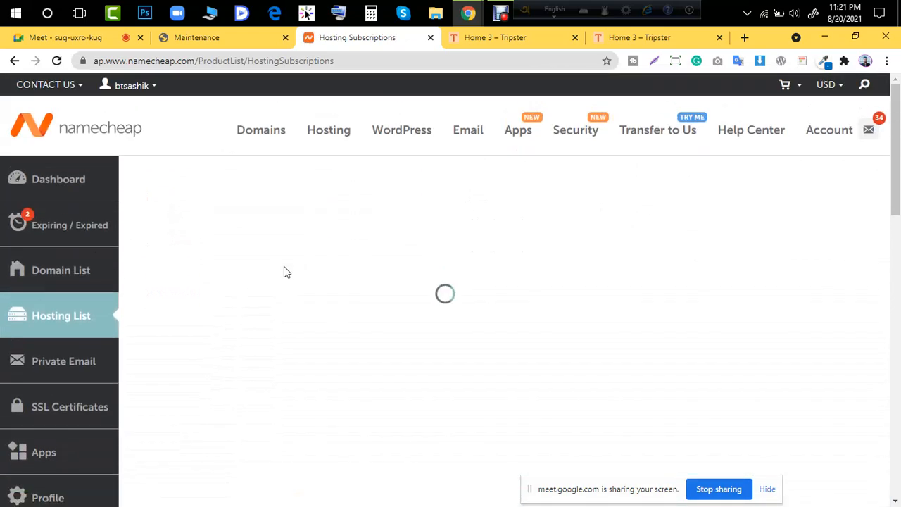
scroll(285, 269, "down", 1)
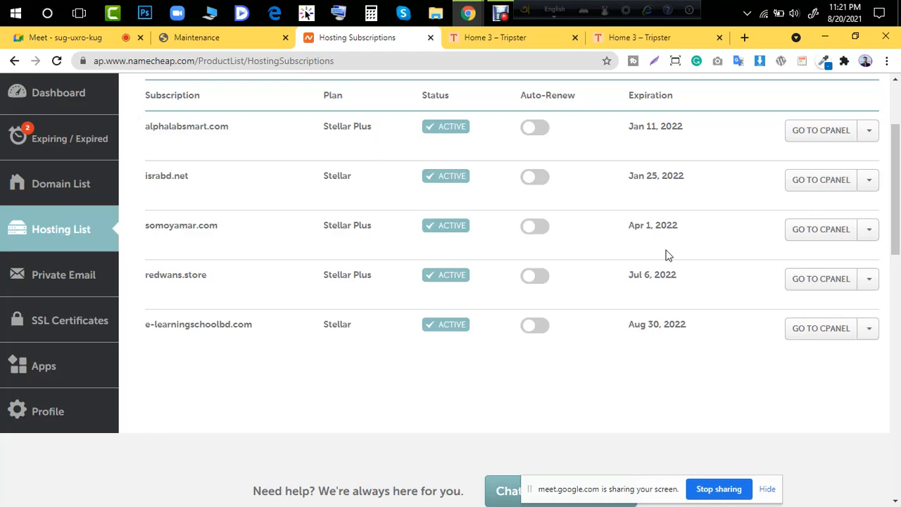
Open the cPanel of the somoyamar.com hosting subscription and close the Hosting Subscriptions page.
left_click(817, 232)
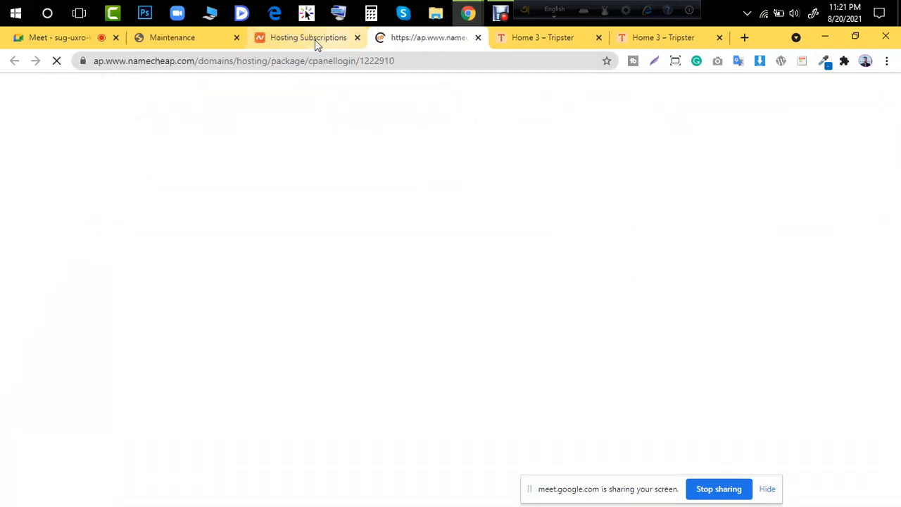
left_click(330, 44)
left_click(357, 38)
Load the site's front page at ashikdevs.com/sabbir/ to check whether the maintenance message persists.
left_click(124, 39)
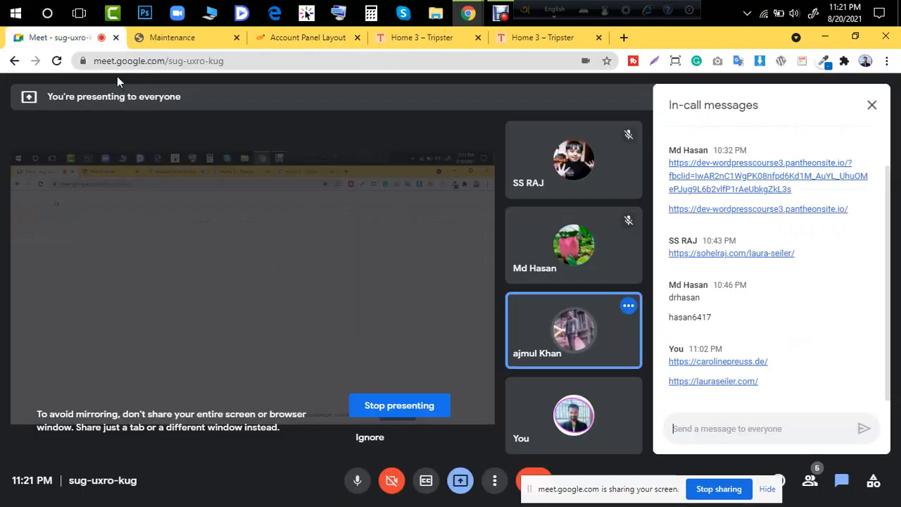
left_click(209, 43)
left_click(14, 61)
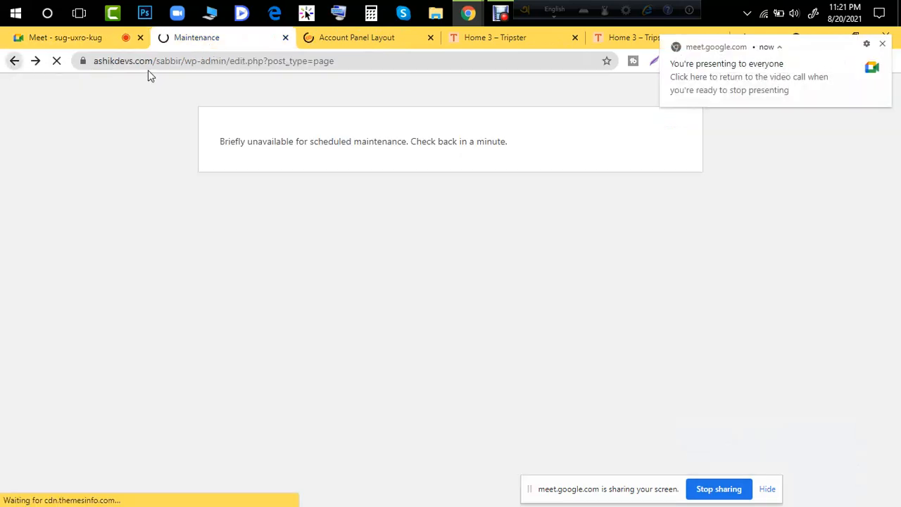
left_click_drag(185, 61, 415, 65)
key("BackSpace")
key("Return")
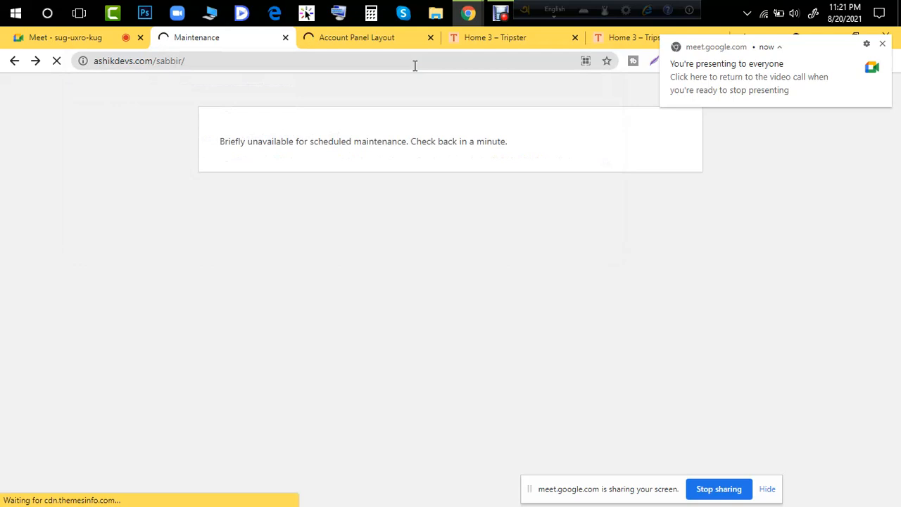
Dismiss the screen-sharing notification and open the File Manager from the hosting cPanel.
left_click(382, 42)
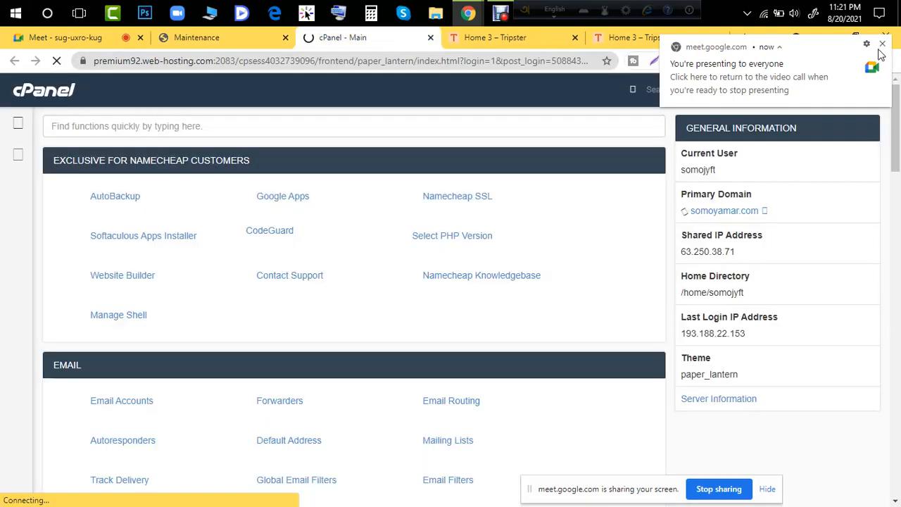
left_click(881, 45)
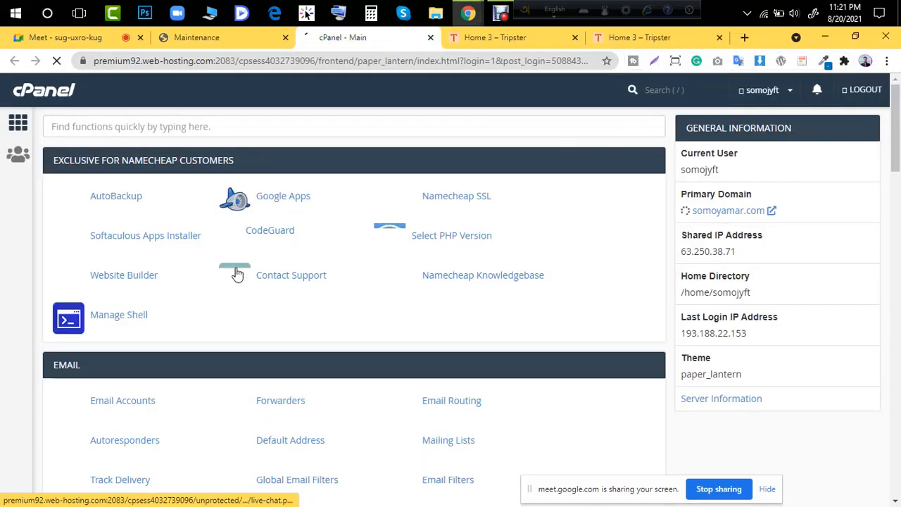
scroll(257, 296, "down", 5)
scroll(258, 295, "up", 5)
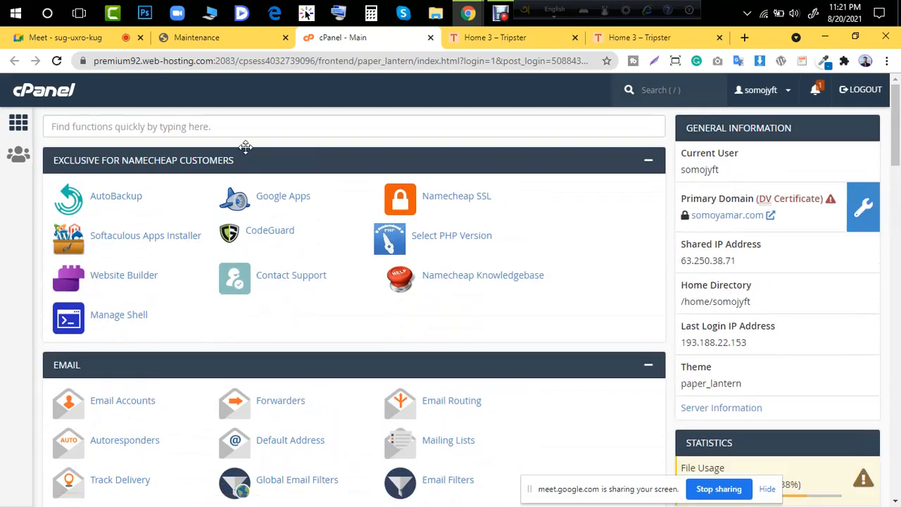
scroll(246, 146, "down", 4)
scroll(197, 218, "up", 4)
scroll(162, 246, "down", 5)
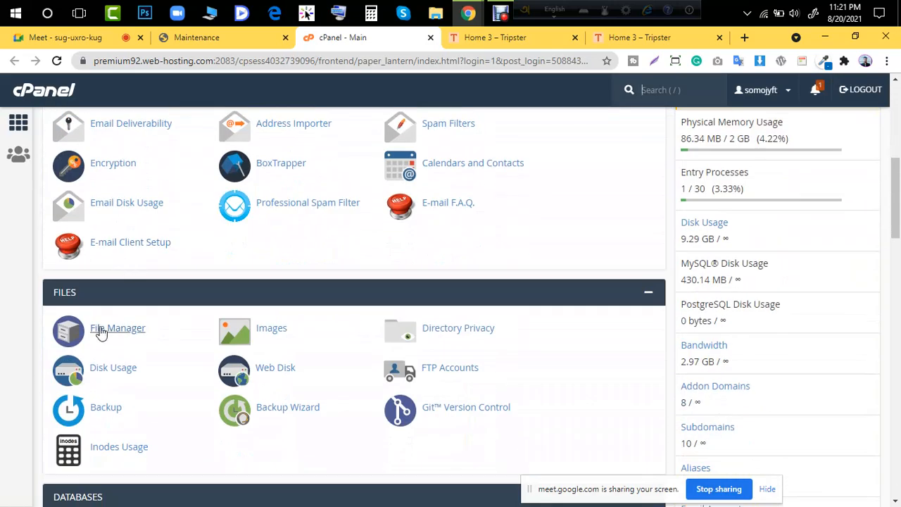
left_click(102, 269)
Recheck the site by reloading ashikdevs.com/sabbir/ while the File Manager loads.
left_click(193, 44)
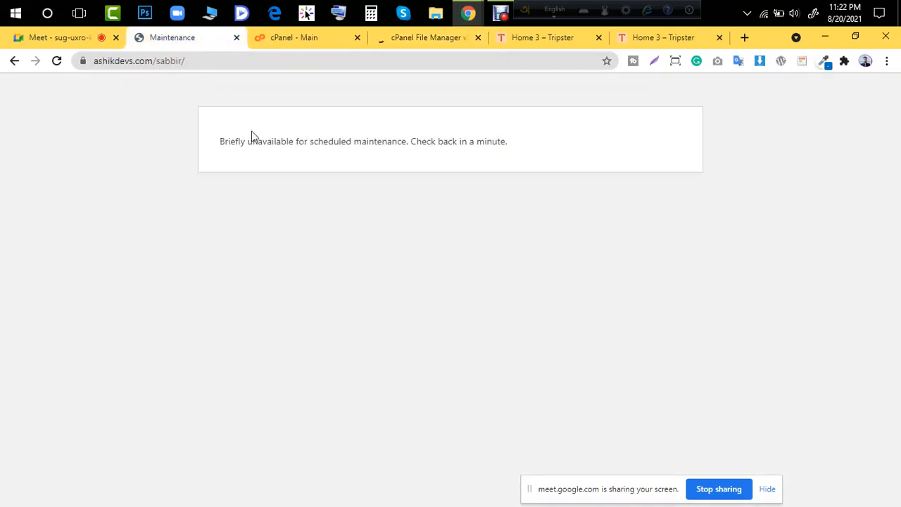
left_click(414, 41)
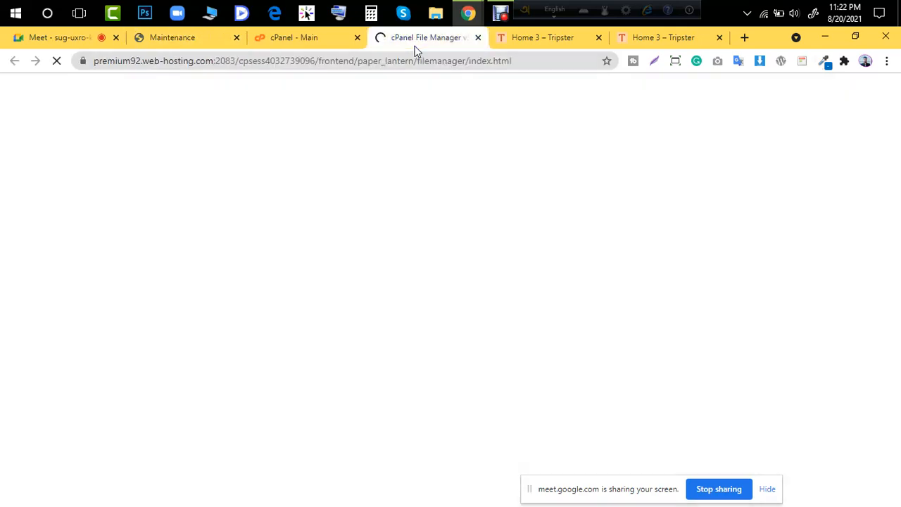
left_click(177, 37)
left_click_drag(156, 62, 378, 64)
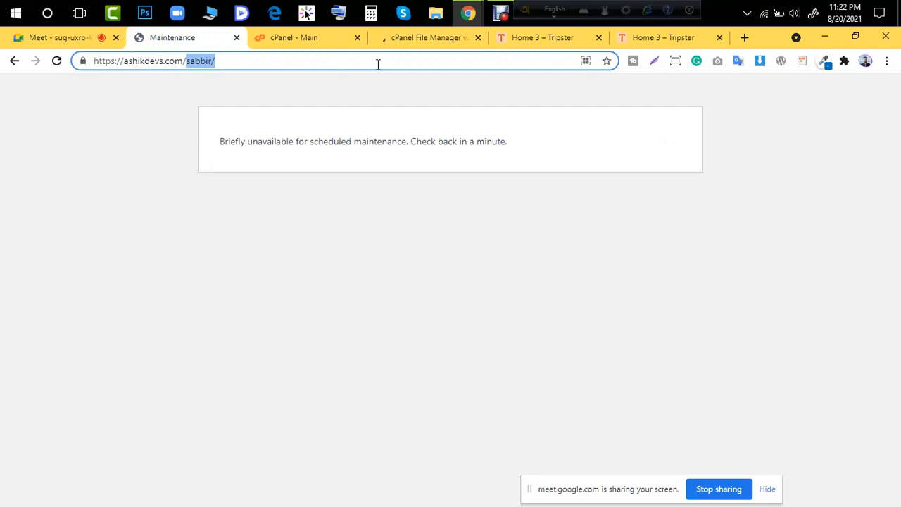
left_click(373, 66)
key("Return")
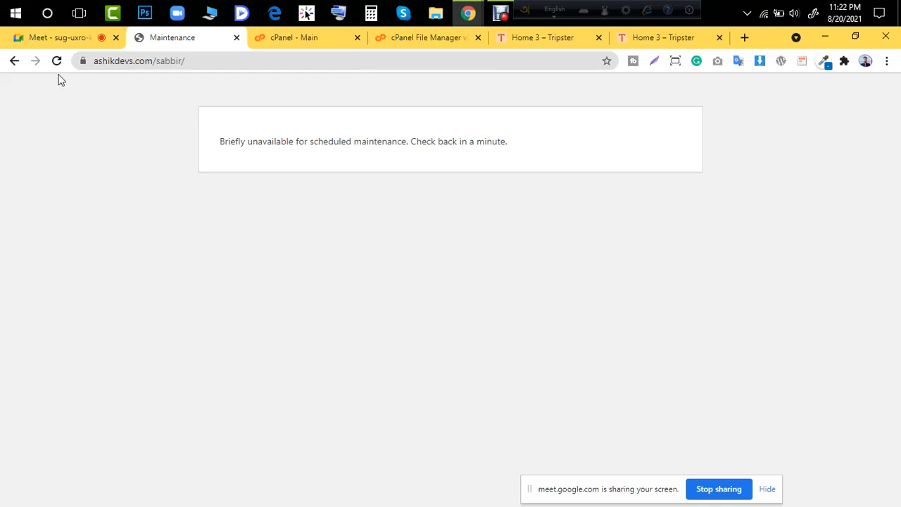
left_click(56, 61)
Show the contents of the public_html folder in the File Manager.
left_click(432, 39)
scroll(131, 204, "down", 3)
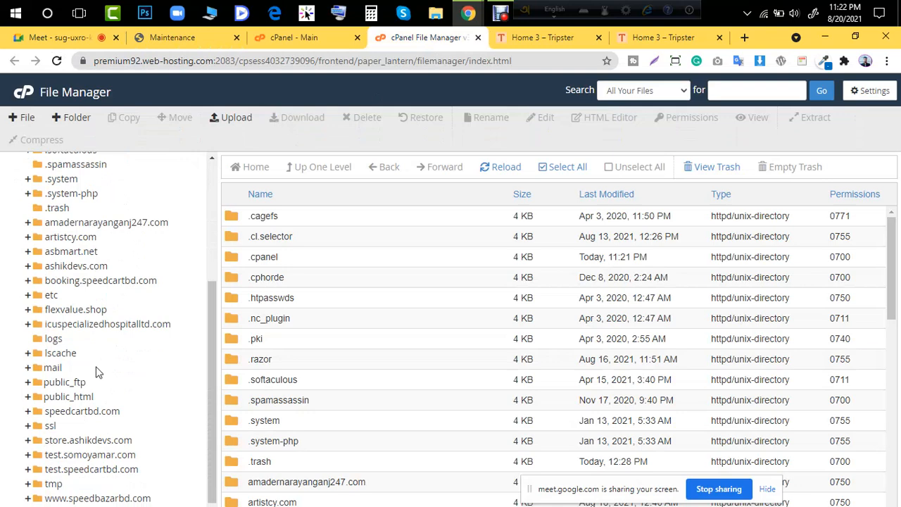
scroll(74, 338, "down", 1)
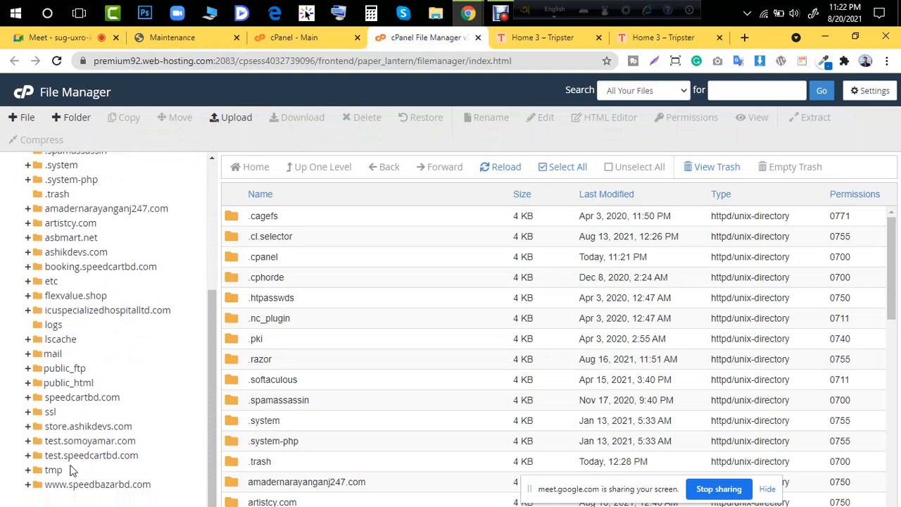
left_click(69, 382)
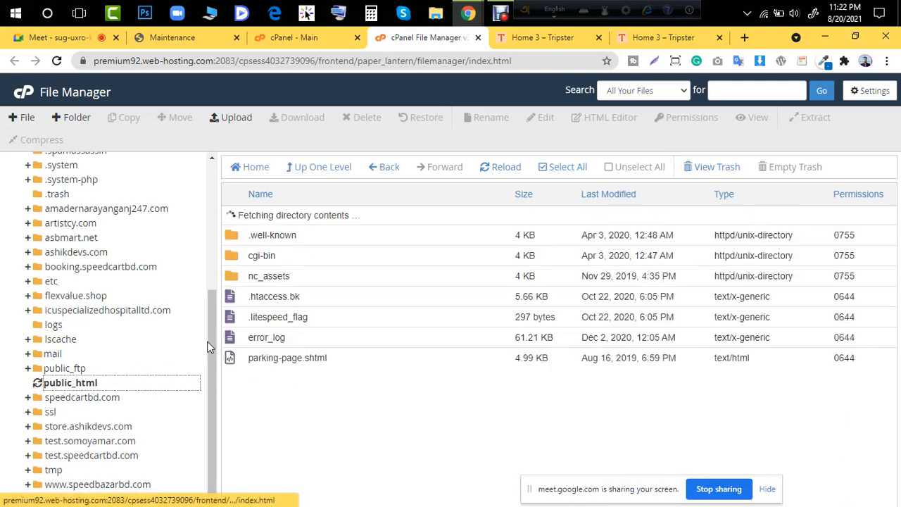
scroll(60, 395, "up", 5)
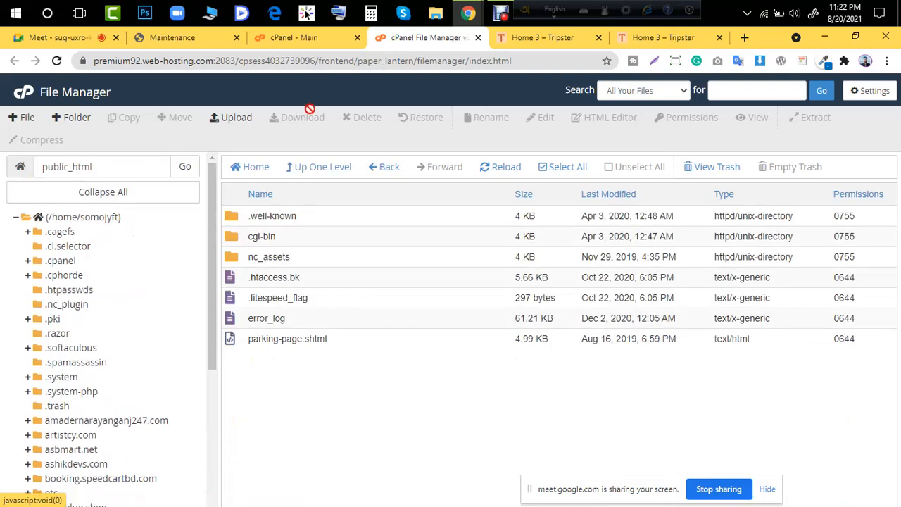
Open the Domains list in cPanel and examine which root folder belongs to ashikdevs.com.
left_click(301, 44)
scroll(307, 258, "down", 5)
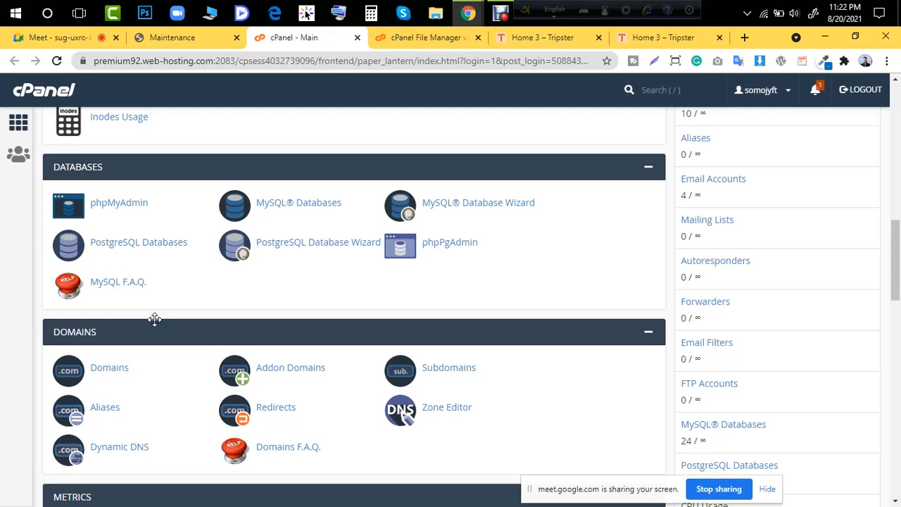
left_click(113, 369)
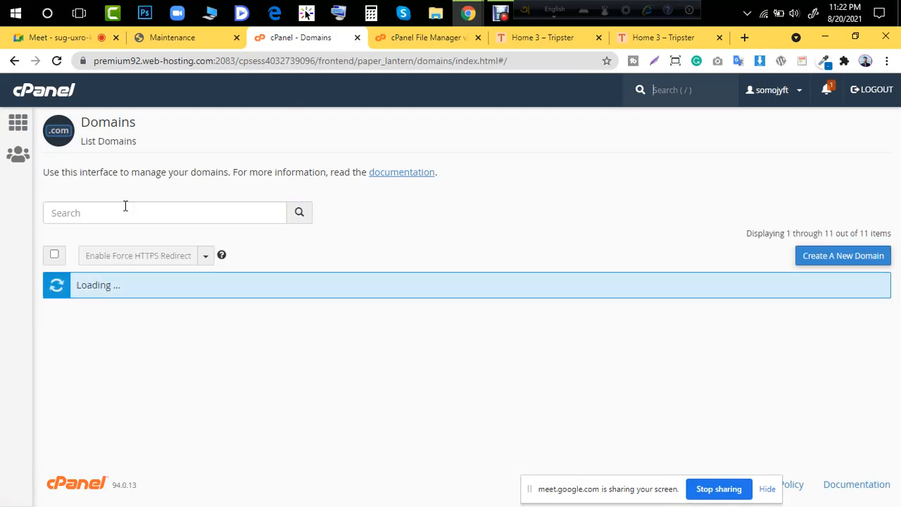
scroll(71, 226, "down", 2)
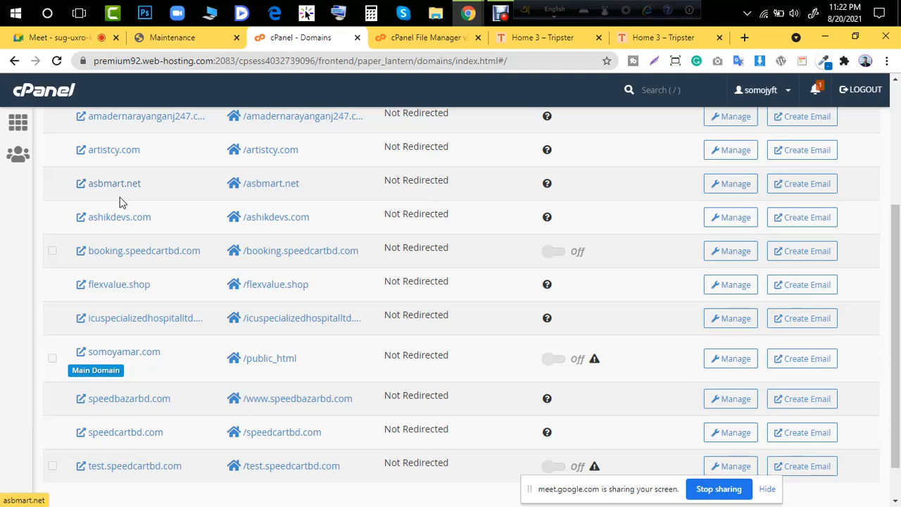
Open the sabbir folder inside the ashikdevs.com directory in the File Manager.
left_click(411, 44)
scroll(81, 274, "down", 3)
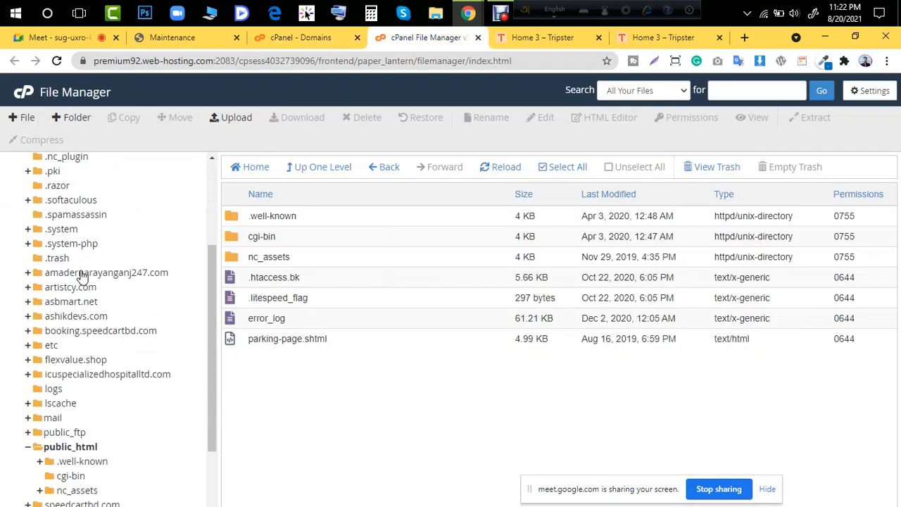
left_click(81, 265)
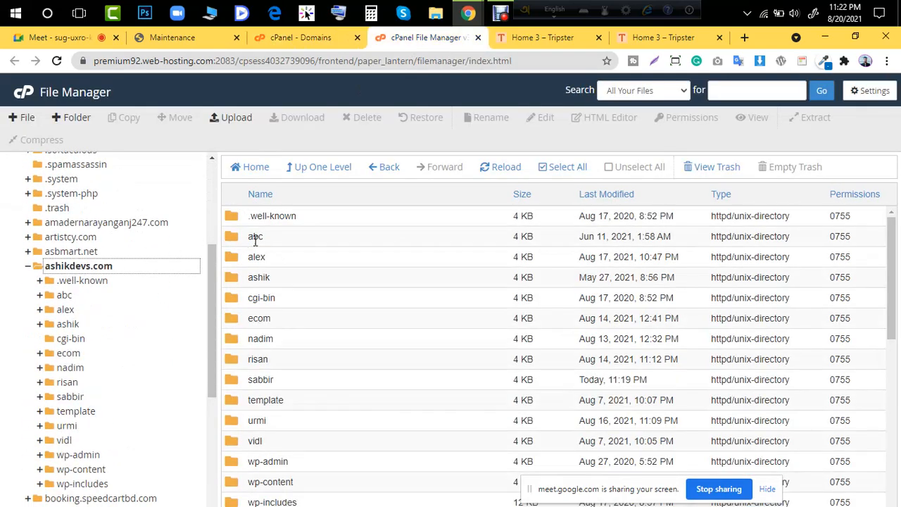
scroll(270, 355, "down", 2)
scroll(260, 363, "up", 2)
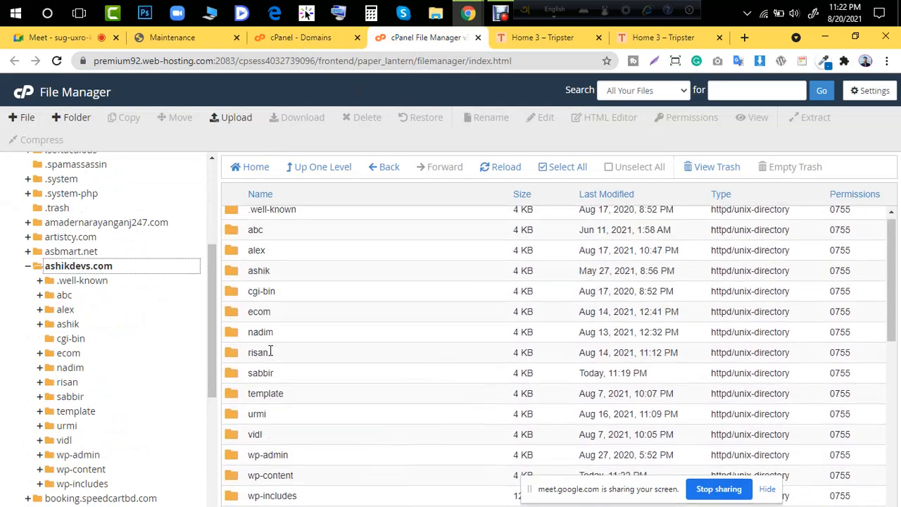
double_click(235, 384)
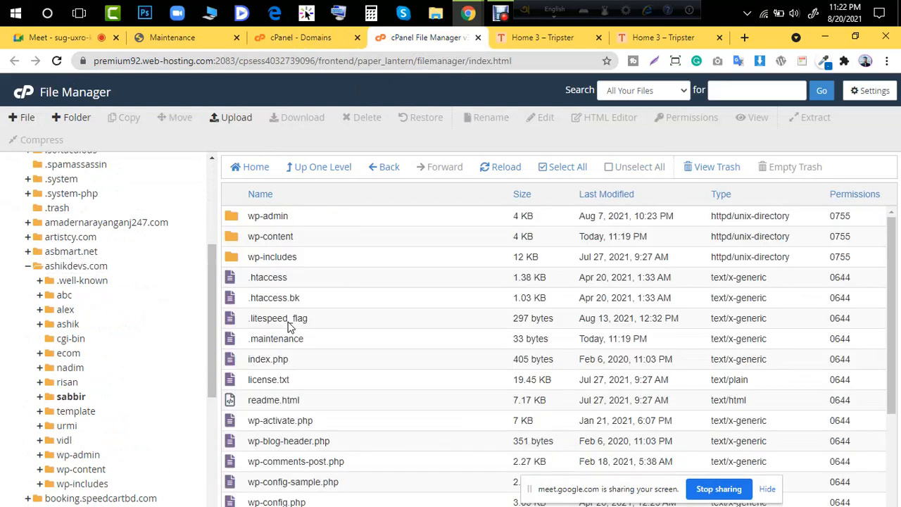
Delete the .maintenance file from the sabbir folder and confirm the deletion.
scroll(322, 278, "down", 2)
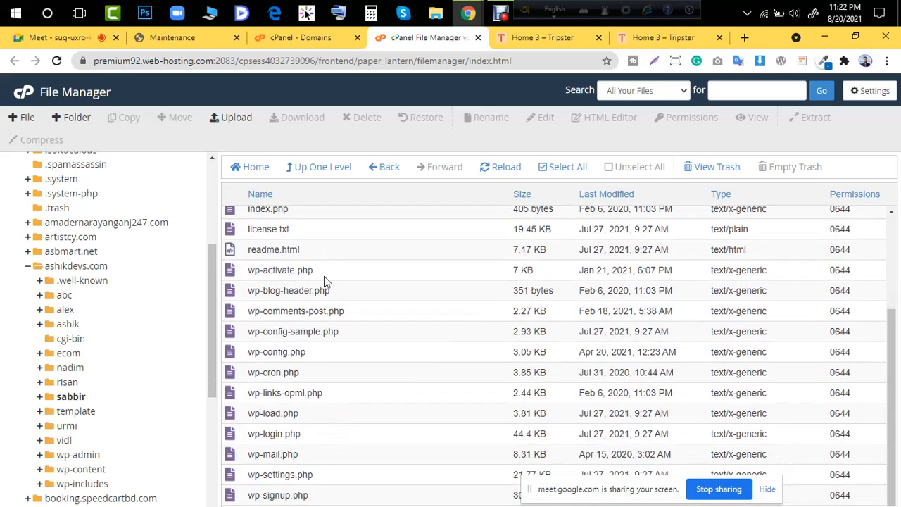
scroll(327, 314, "up", 2)
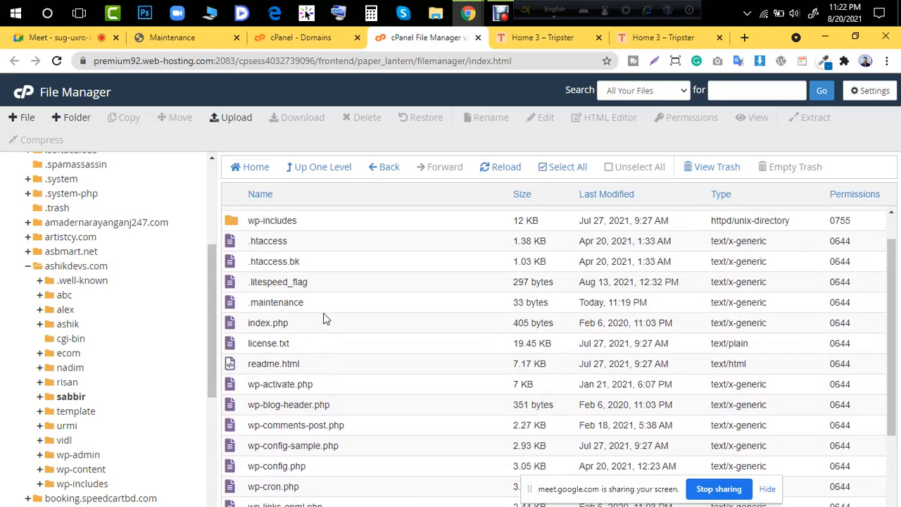
left_click(297, 310)
right_click(281, 310)
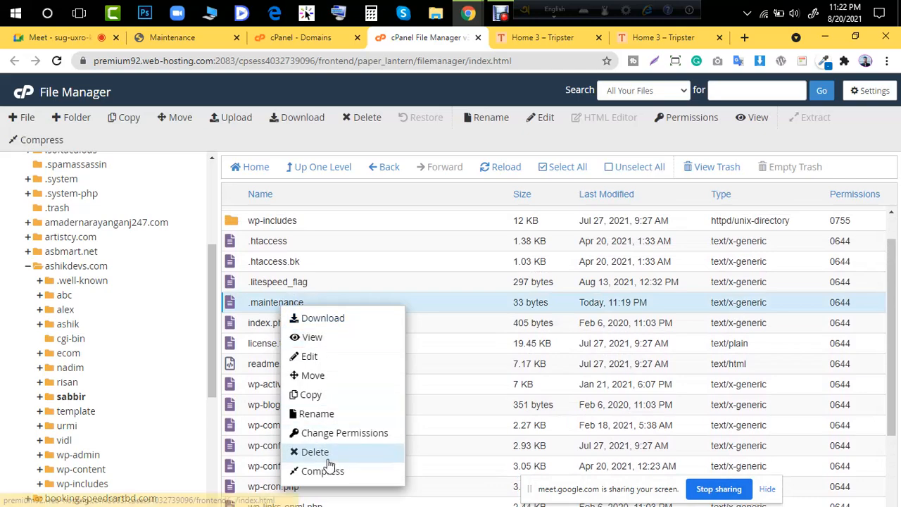
left_click(322, 453)
left_click(560, 332)
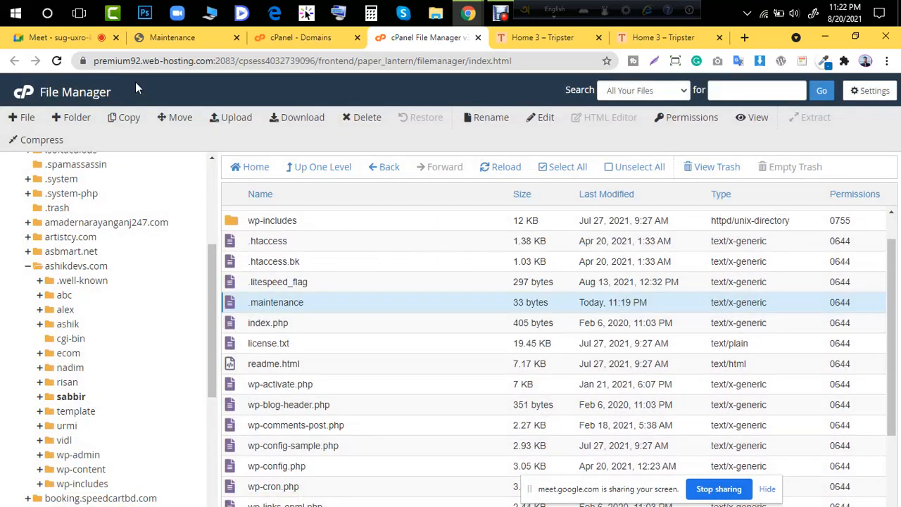
Reload the site, and request its dashboard at ashikdevs.com/sabbir/wp-admin/.
left_click(185, 37)
left_click(56, 60)
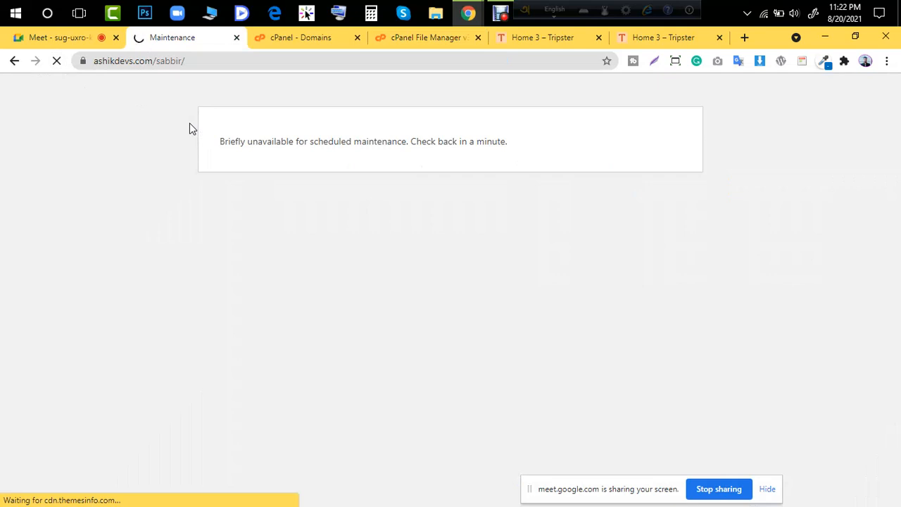
left_click(338, 61)
left_click(339, 62)
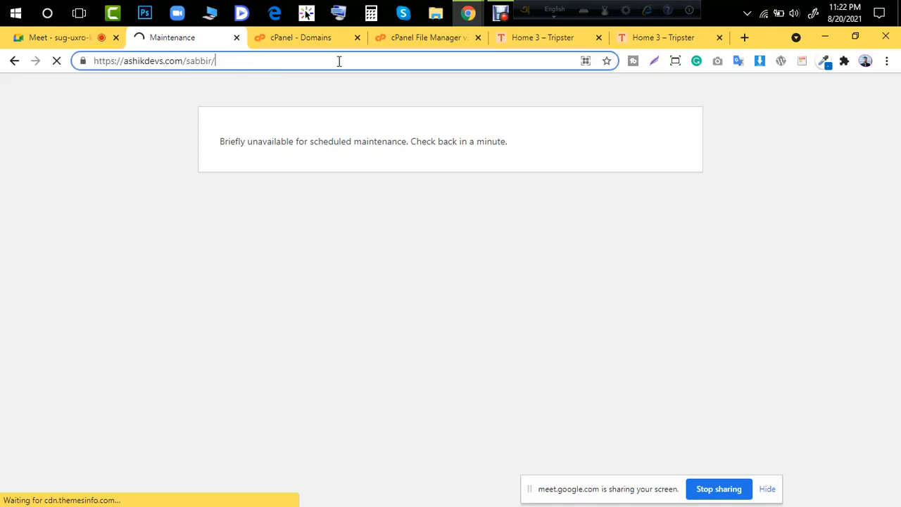
type("wpa")
key("BackSpace")
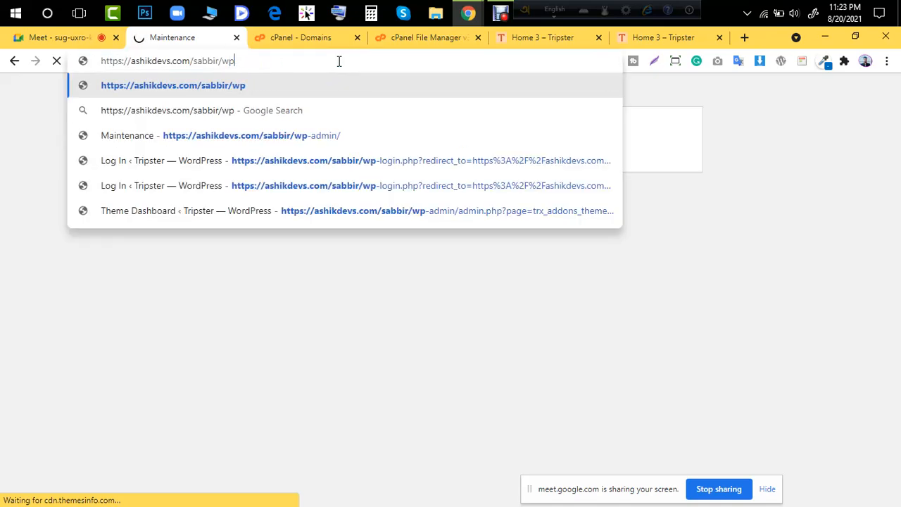
left_click(300, 139)
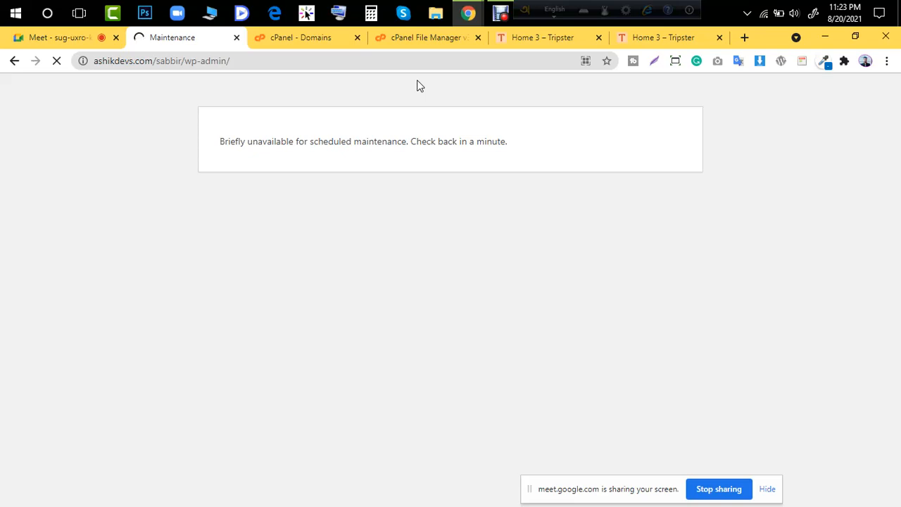
Open the plugins folder inside the sabbir site's wp-content directory in the File Manager.
left_click(422, 45)
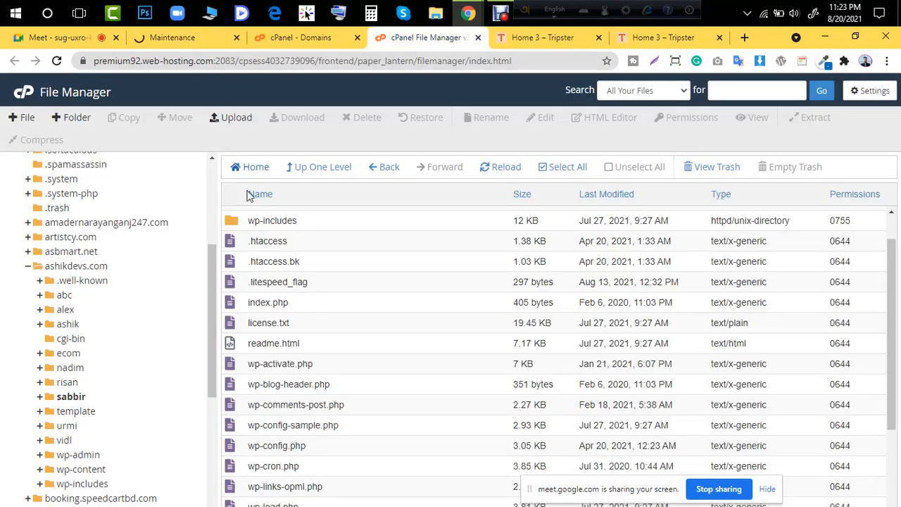
scroll(277, 258, "down", 2)
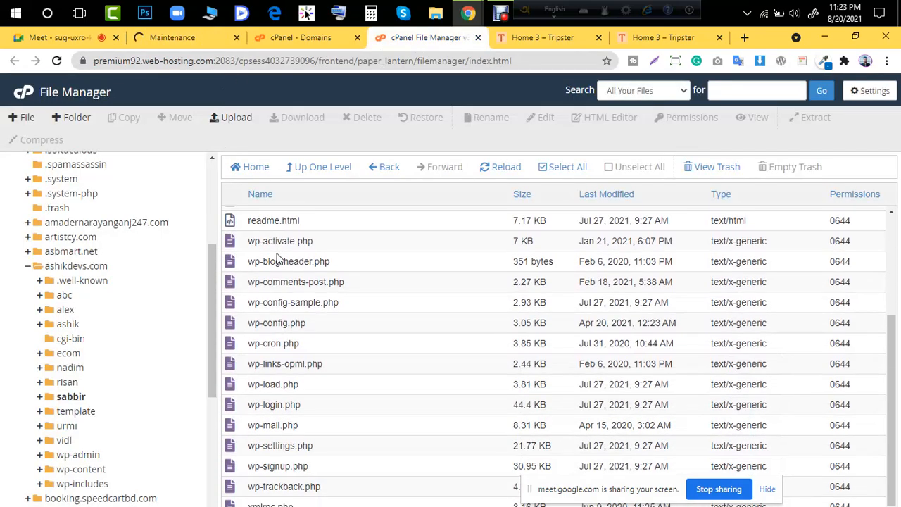
scroll(279, 281, "up", 3)
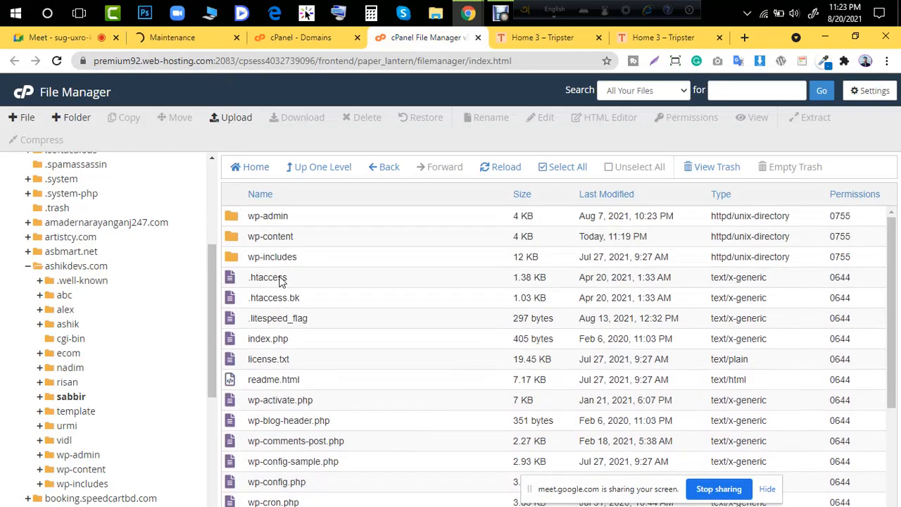
double_click(234, 238)
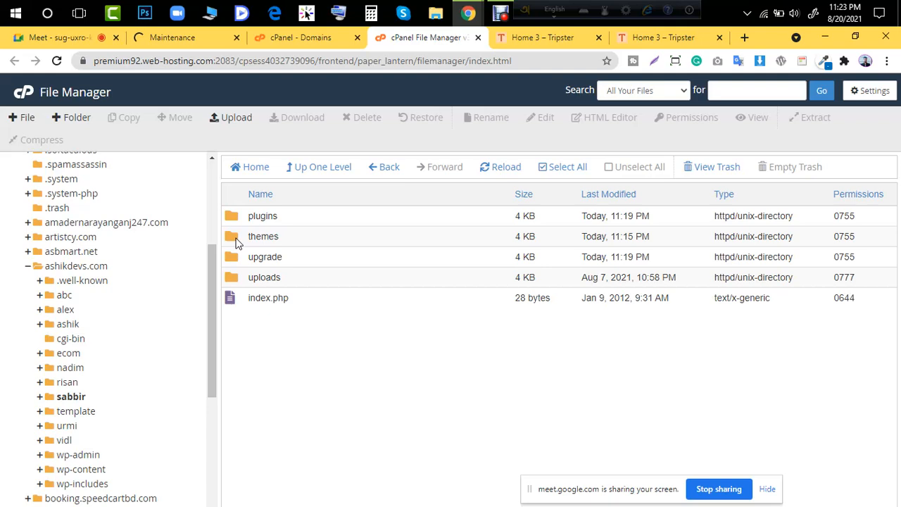
double_click(237, 215)
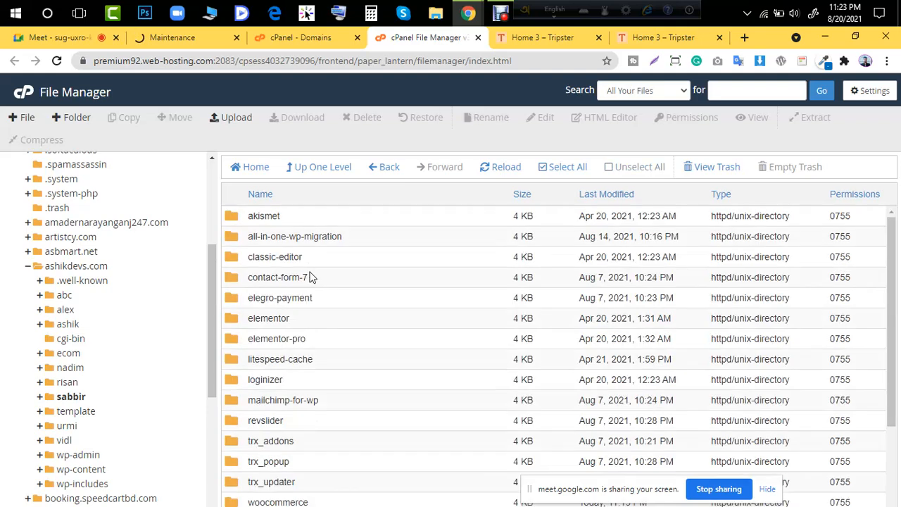
Examine the plugin folders of the sabbir site and their modification dates, checking in between whether the WordPress dashboard has loaded.
scroll(296, 310, "down", 2)
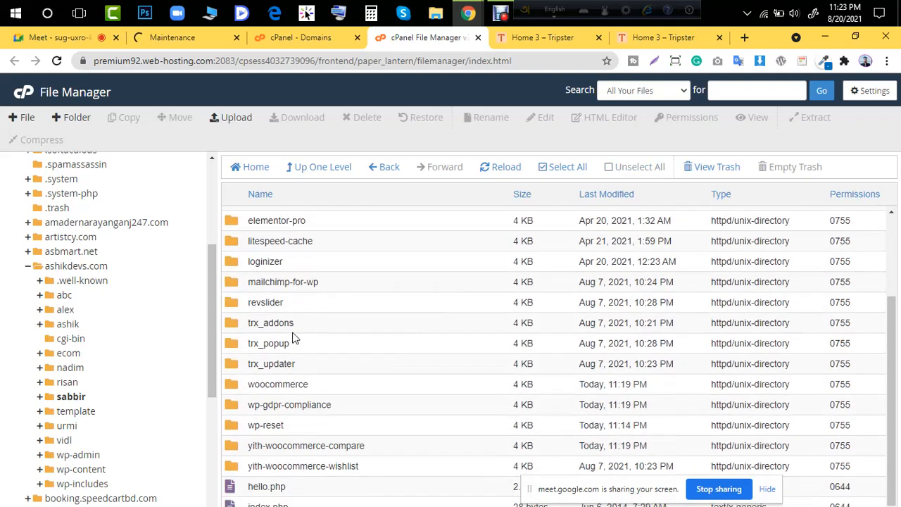
scroll(294, 339, "up", 2)
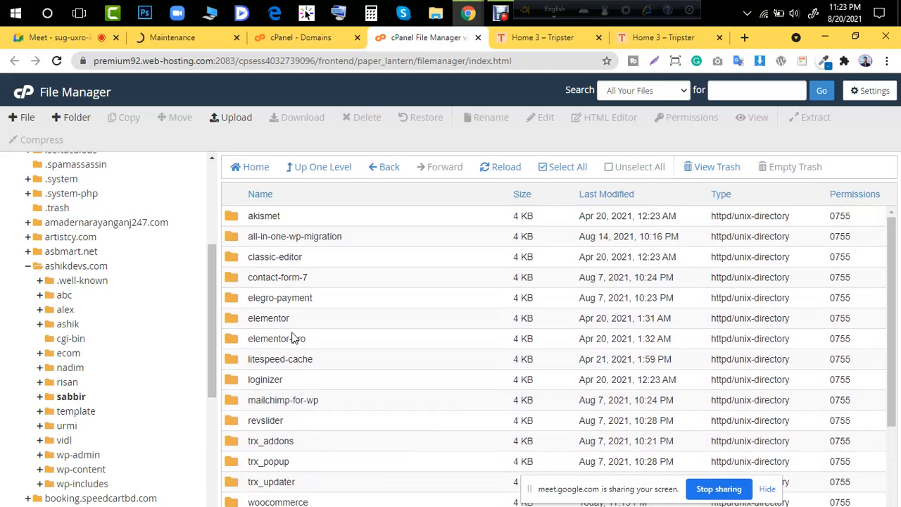
scroll(294, 339, "down", 2)
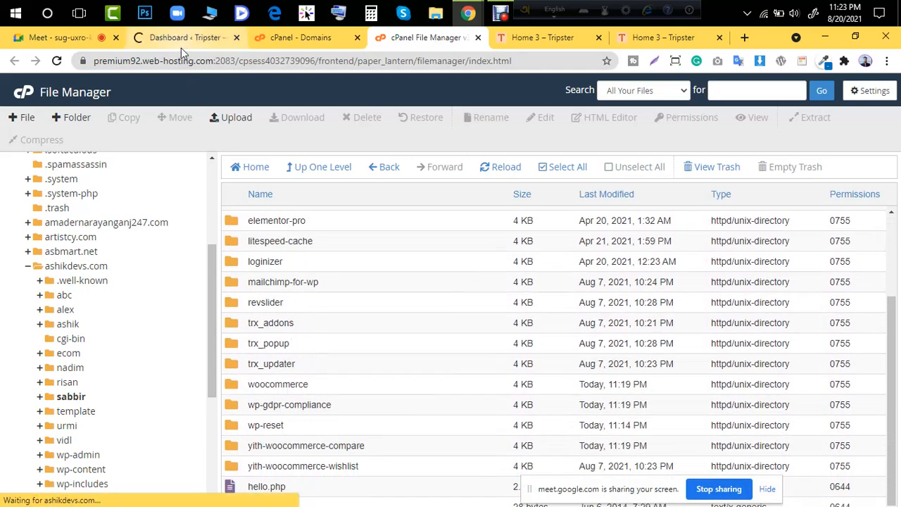
left_click(181, 42)
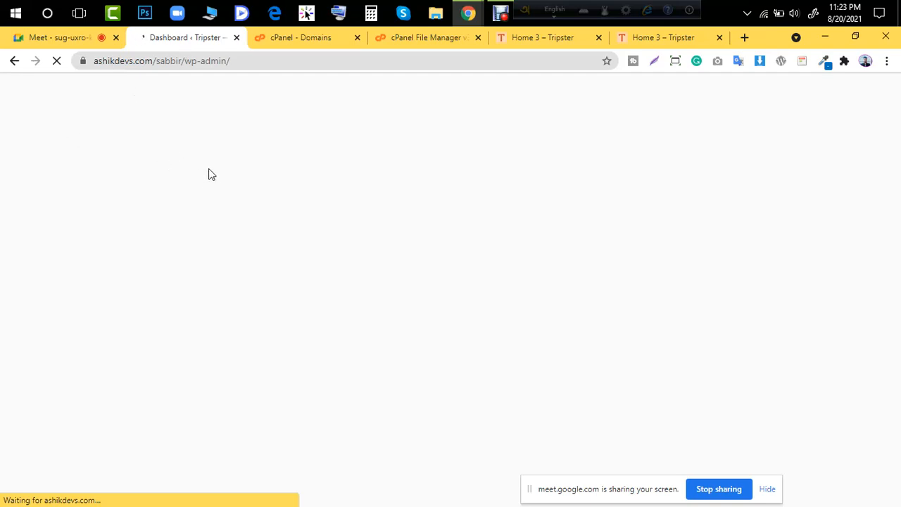
left_click(393, 44)
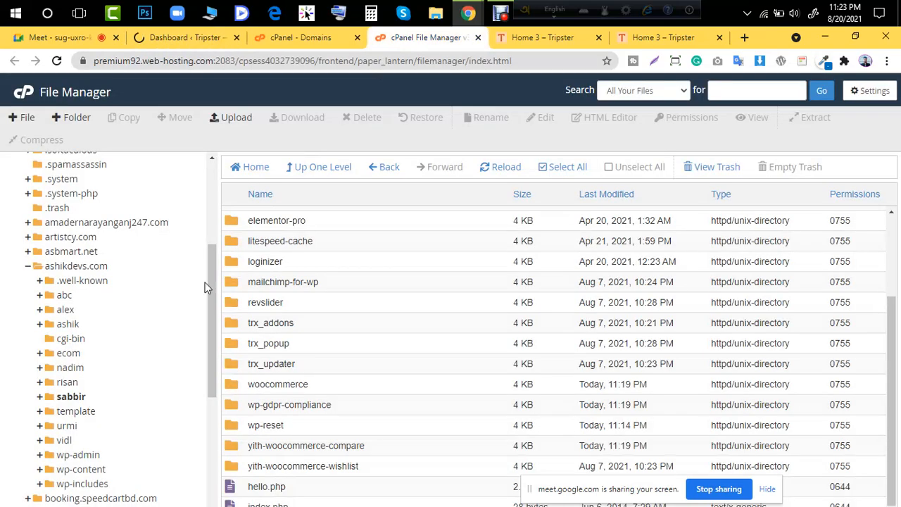
scroll(178, 318, "down", 1)
scroll(308, 305, "up", 2)
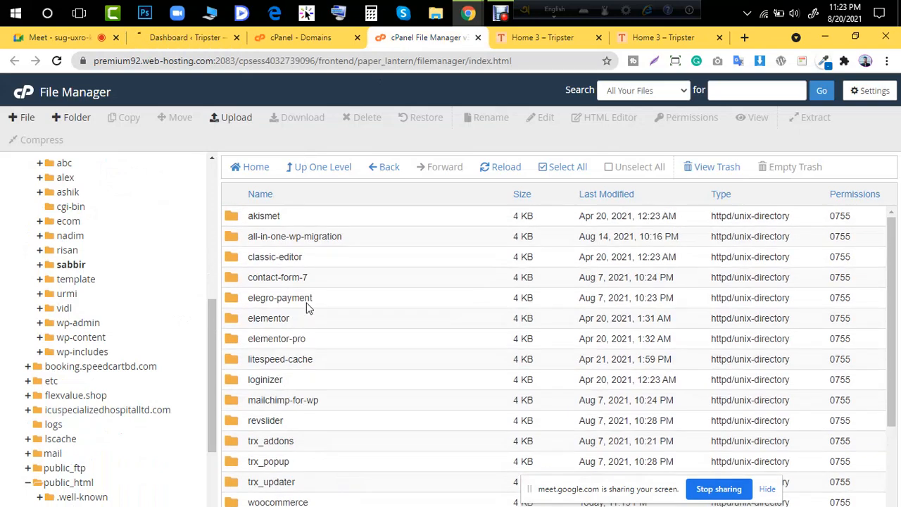
scroll(303, 302, "down", 2)
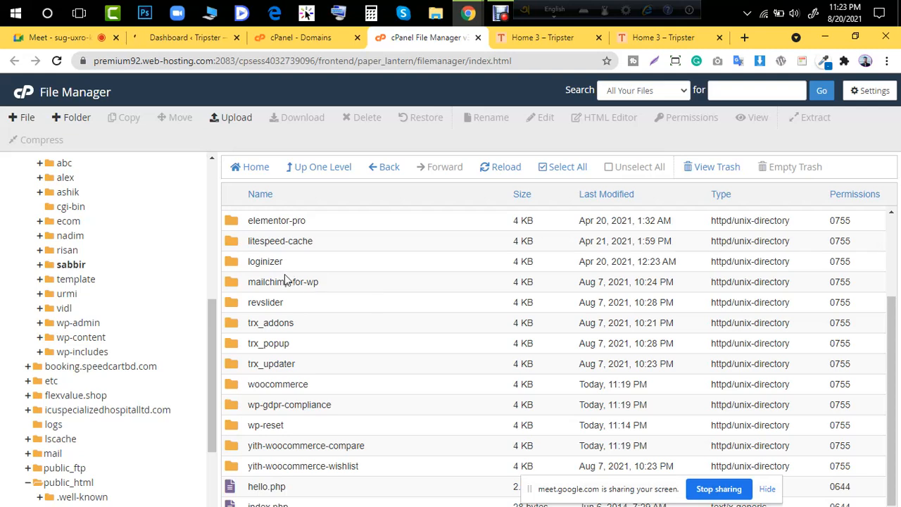
scroll(284, 276, "up", 3)
scroll(285, 276, "down", 3)
Check the dashboard's loading progress again and go back over the full list of plugin folders from akismet to yith-woocommerce-wishlist.
left_click(180, 38)
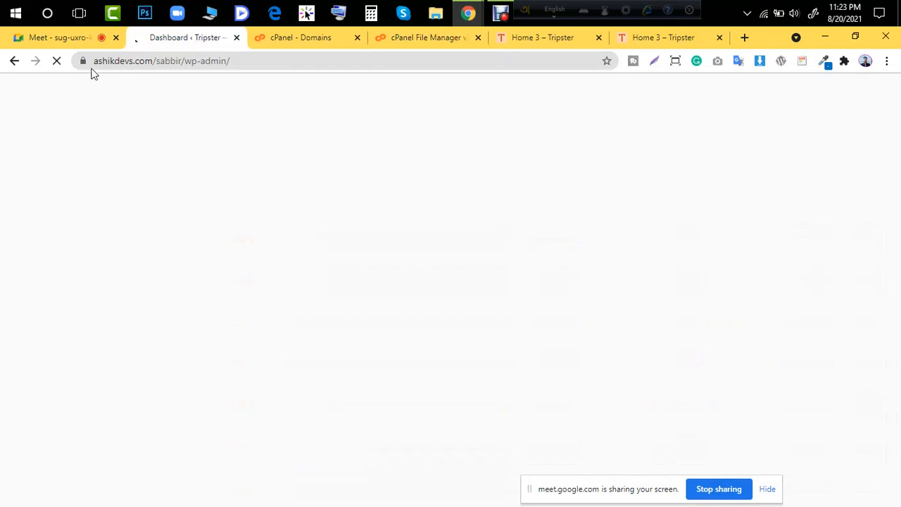
left_click(373, 41)
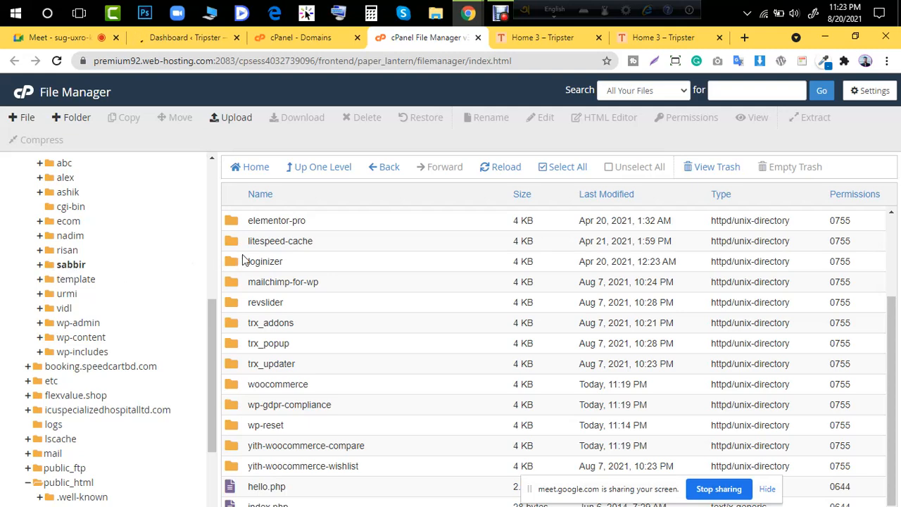
scroll(243, 283, "up", 3)
scroll(243, 283, "up", 2)
scroll(243, 296, "down", 1)
scroll(250, 317, "up", 1)
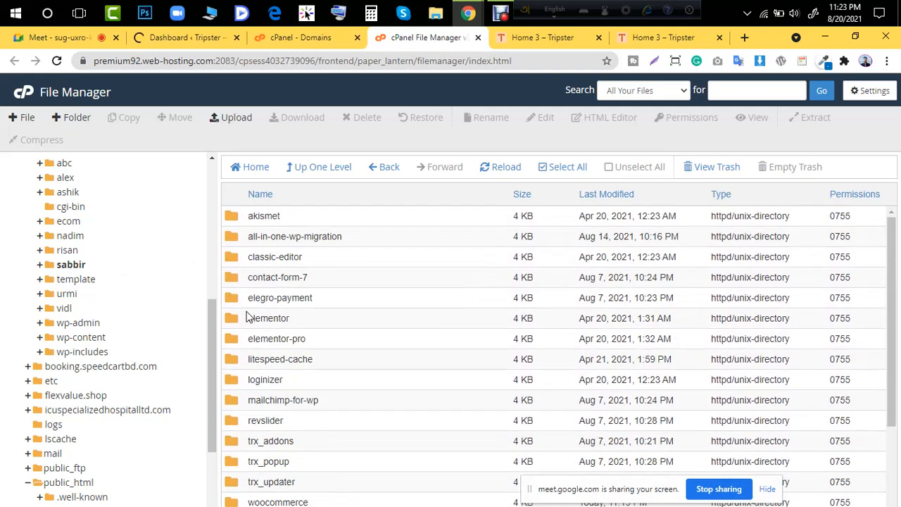
left_click(197, 39)
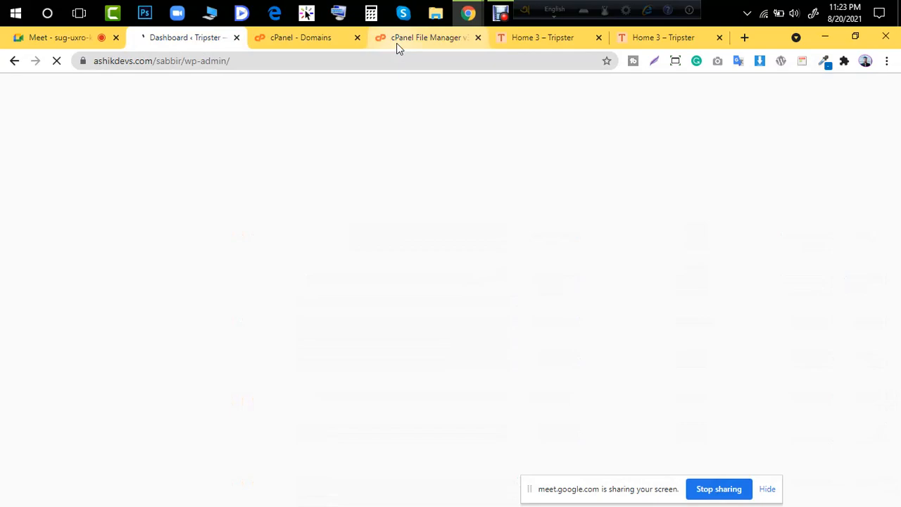
left_click(396, 40)
scroll(294, 313, "down", 3)
scroll(294, 313, "up", 3)
scroll(239, 288, "down", 2)
scroll(259, 312, "up", 2)
scroll(258, 312, "down", 3)
scroll(255, 310, "up", 3)
scroll(252, 309, "down", 3)
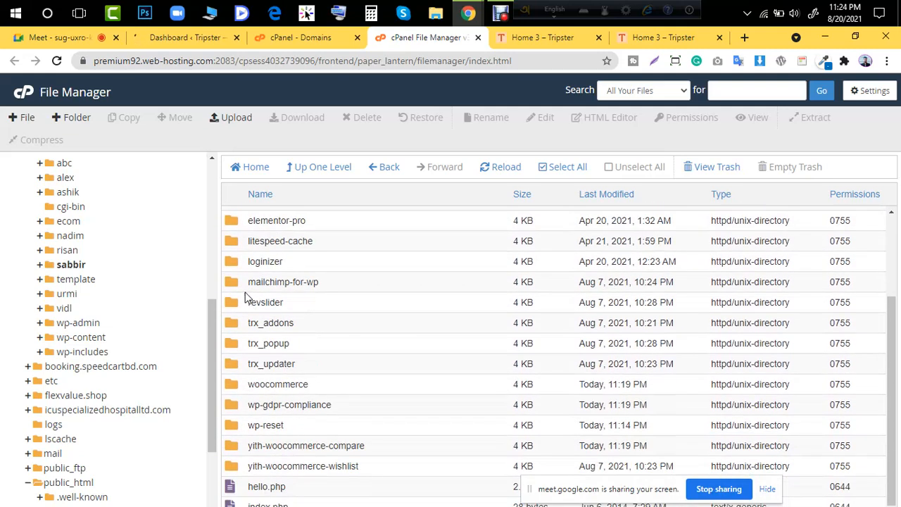
scroll(282, 277, "up", 3)
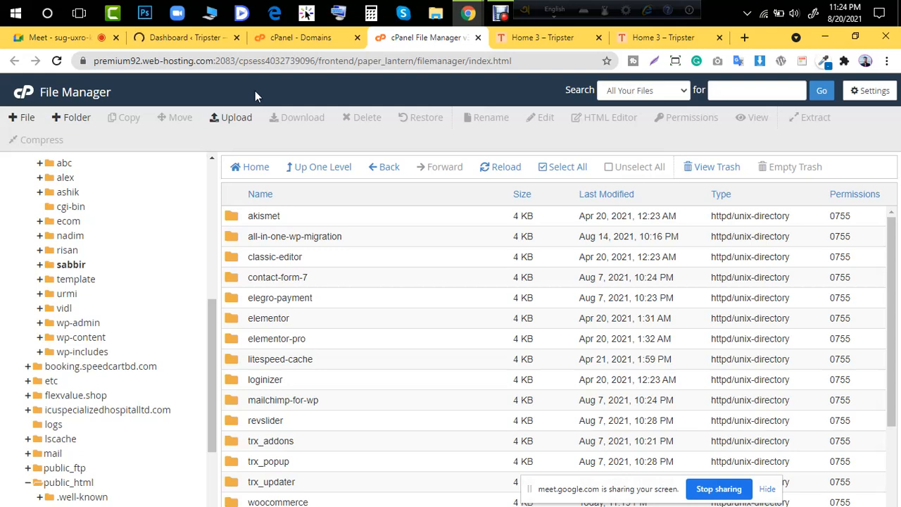
Return to the Tripster WordPress dashboard and dismiss the notice about available plugin updates.
left_click(179, 38)
left_click(254, 63)
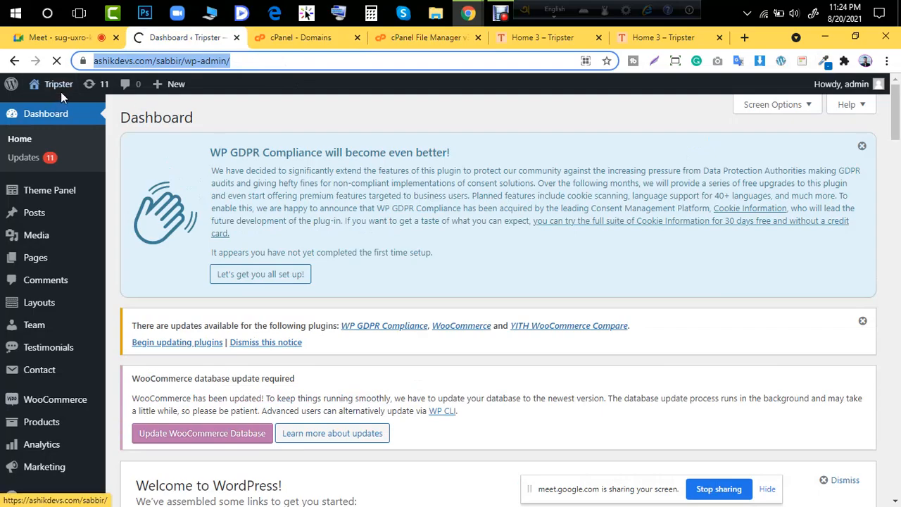
scroll(61, 176, "down", 5)
scroll(820, 181, "up", 4)
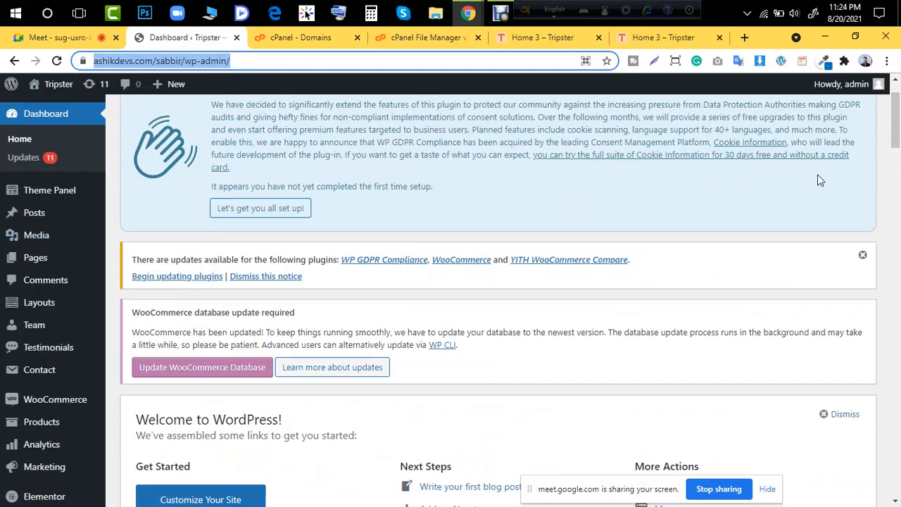
left_click(862, 255)
Close both cPanel pages and the duplicate Home 3 demo page, and return to the Tripster dashboard.
left_click(341, 40)
left_click(367, 40)
left_click(357, 38)
left_click(356, 39)
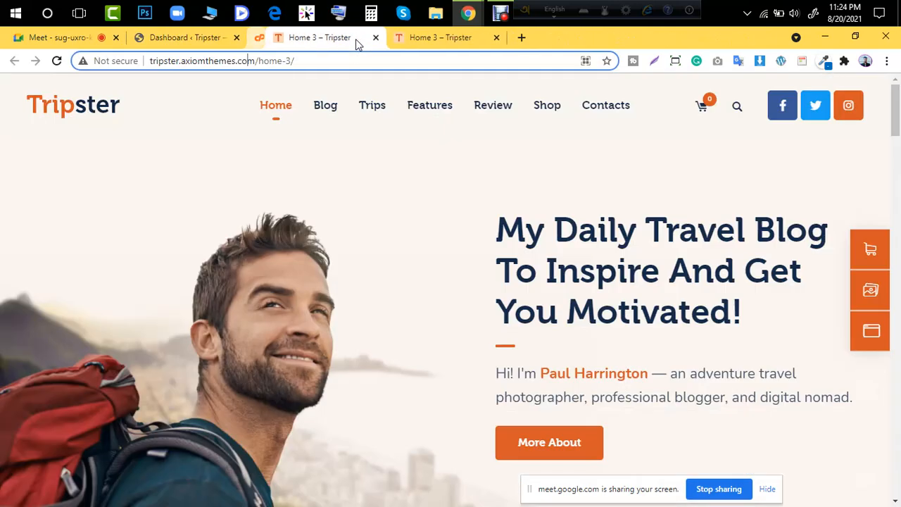
left_click(356, 38)
left_click(189, 39)
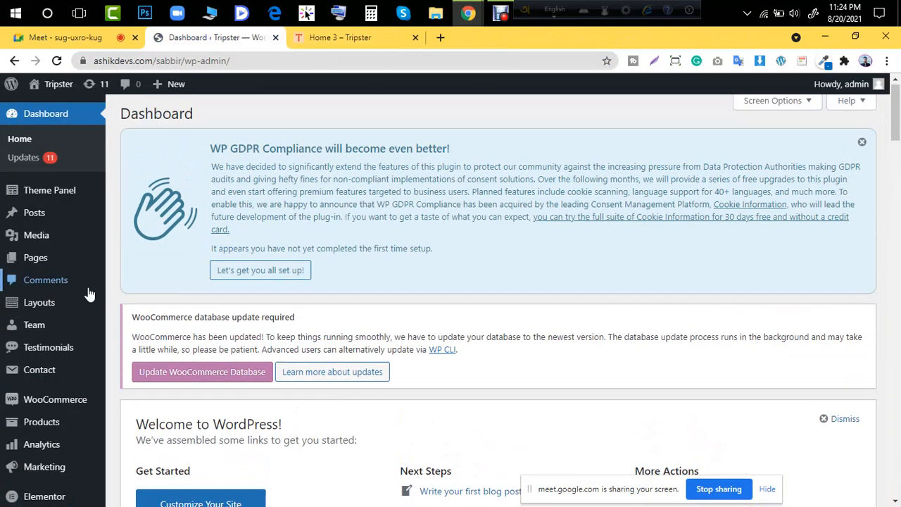
Look through the WordPress admin menu to find the theme's settings.
scroll(45, 177, "down", 5)
scroll(25, 176, "up", 5)
scroll(31, 233, "down", 8)
scroll(247, 244, "up", 4)
scroll(240, 225, "up", 5)
scroll(28, 395, "down", 6)
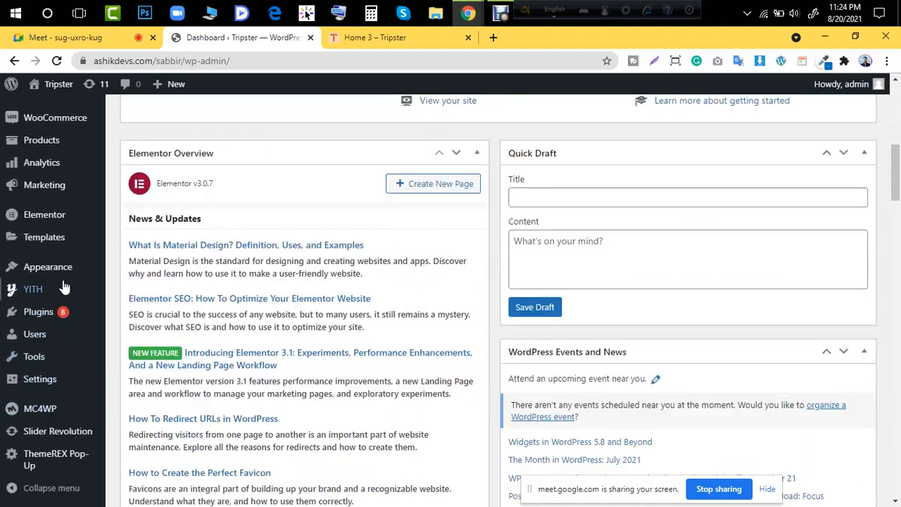
mouse_move(67, 277)
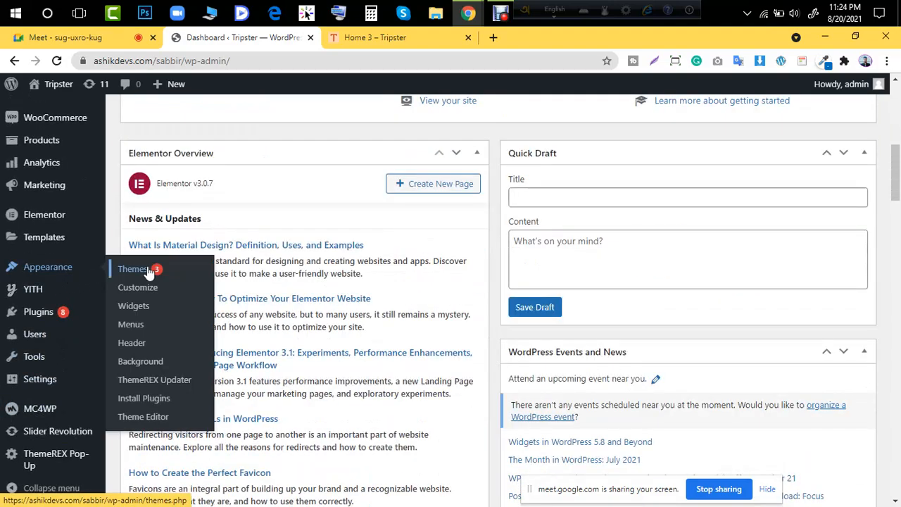
scroll(33, 339, "up", 4)
scroll(34, 339, "up", 3)
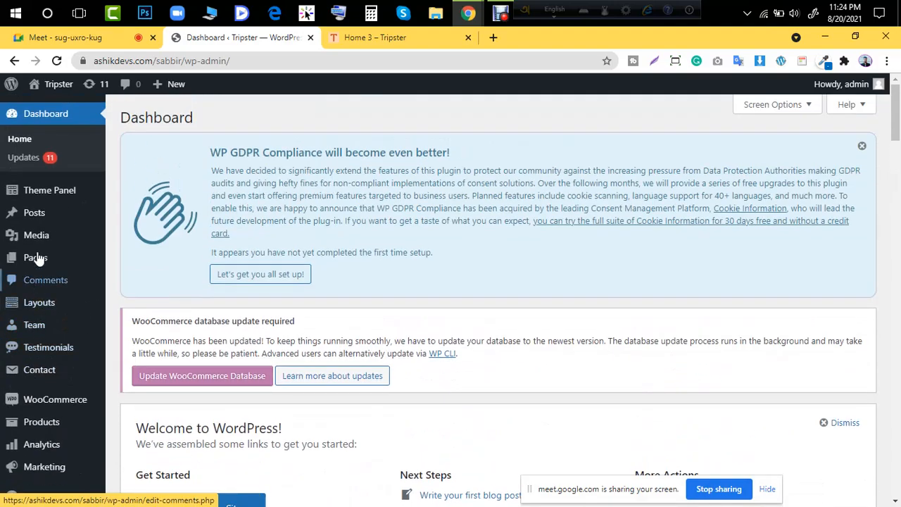
Open the Theme Dashboard of the Tripster theme and look over its General section.
mouse_move(40, 190)
left_click(153, 199)
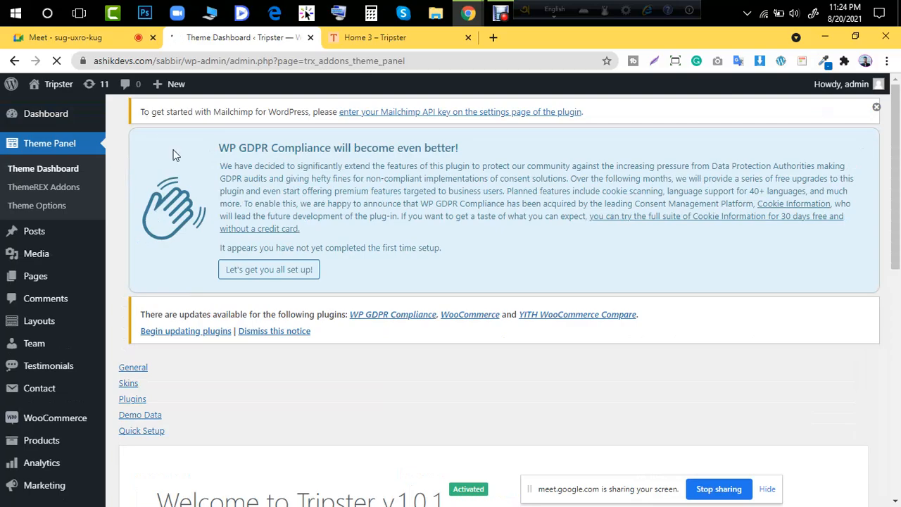
scroll(632, 435, "down", 7)
scroll(334, 286, "up", 4)
scroll(334, 286, "up", 3)
scroll(328, 272, "down", 5)
scroll(268, 270, "down", 2)
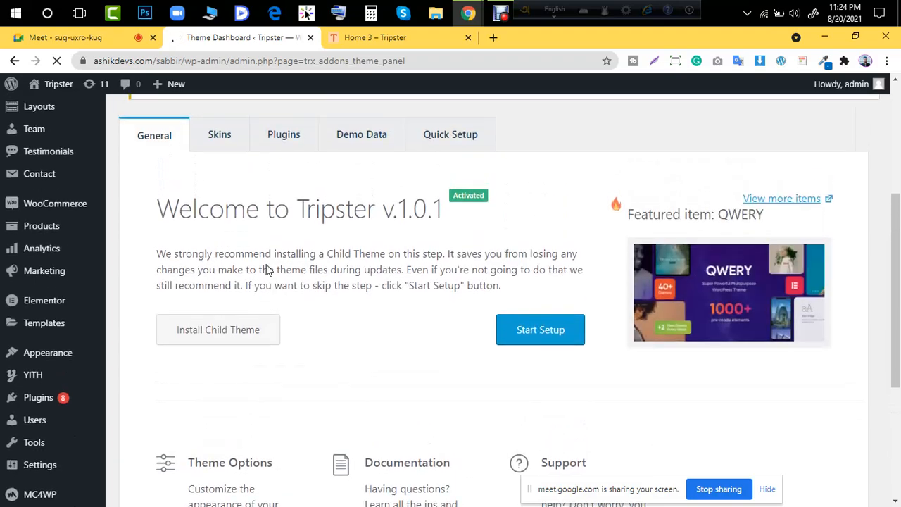
Review the list of theme-related plugins and their activation status in the Theme Dashboard.
scroll(267, 268, "up", 3)
left_click(284, 312)
scroll(276, 316, "down", 7)
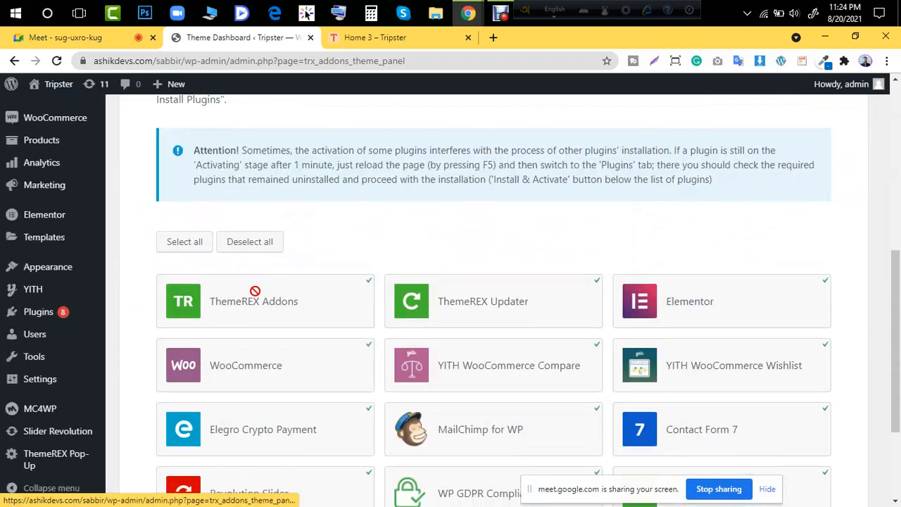
scroll(442, 274, "up", 2)
scroll(442, 274, "down", 2)
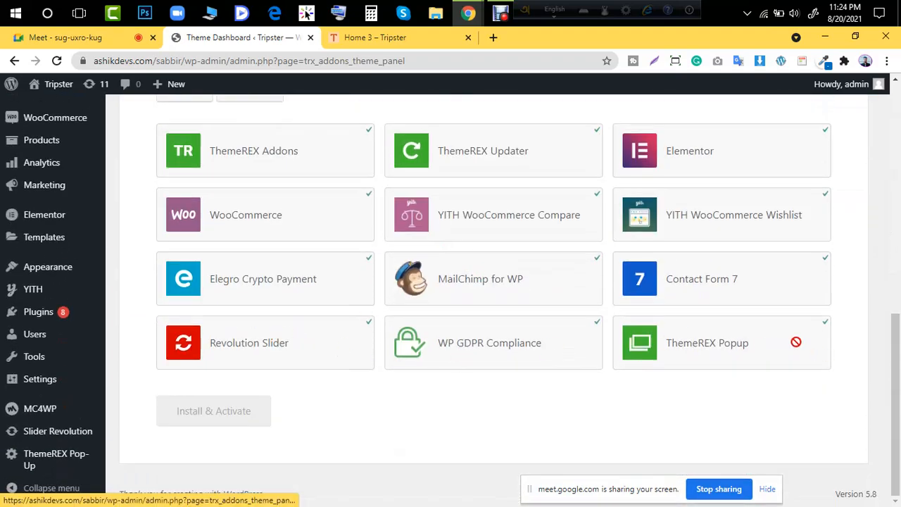
scroll(211, 352, "up", 5)
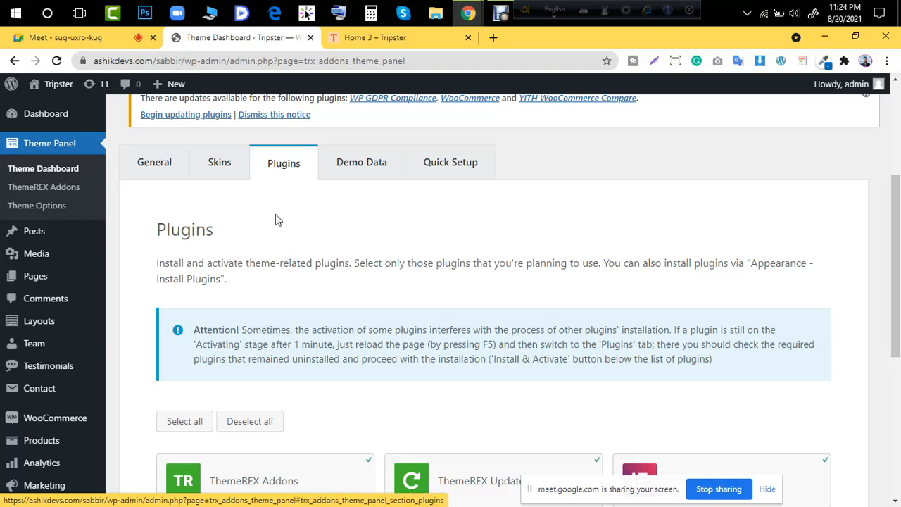
left_click(40, 207)
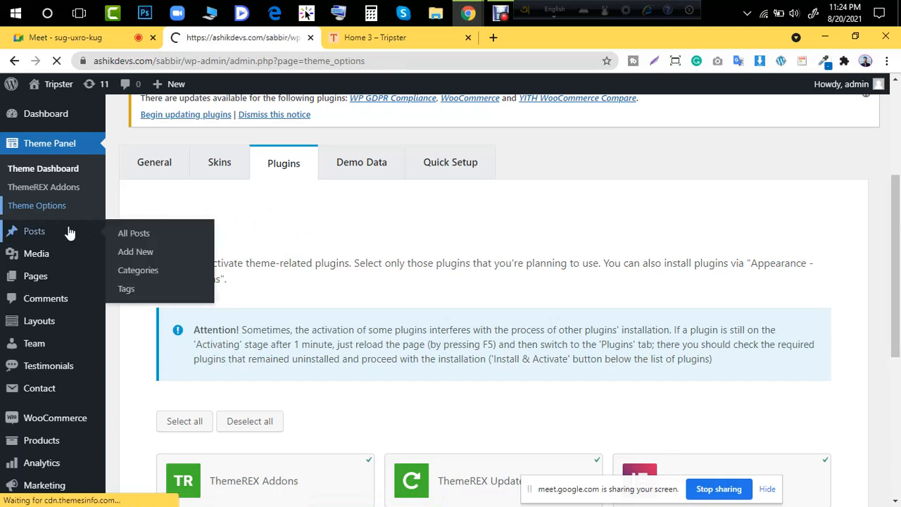
scroll(90, 402, "down", 5)
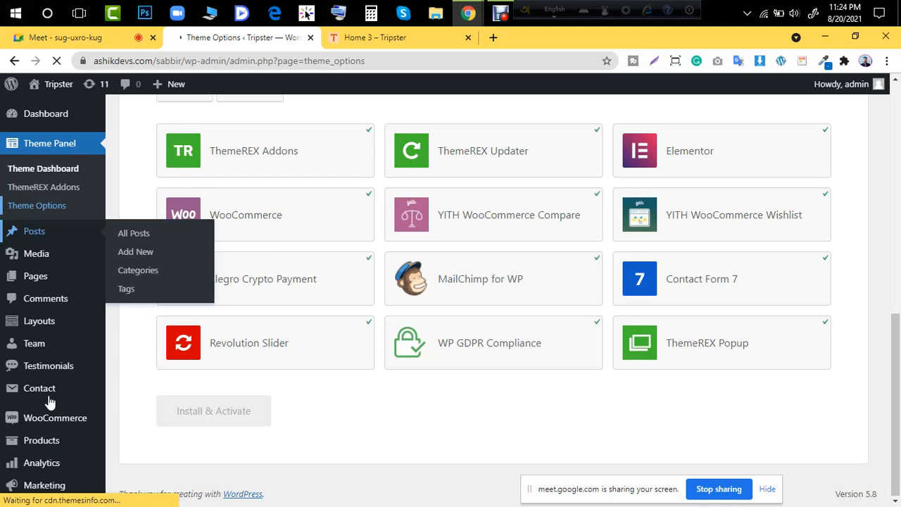
scroll(17, 306, "up", 4)
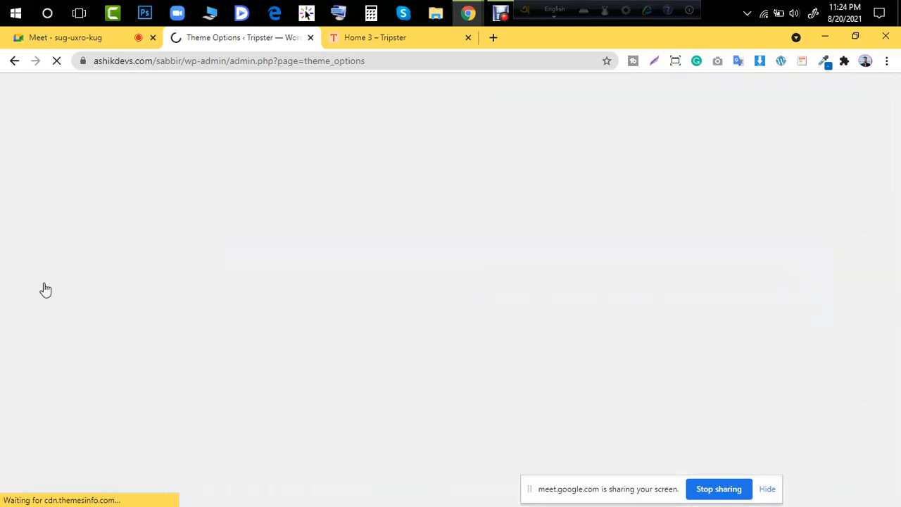
left_click(14, 60)
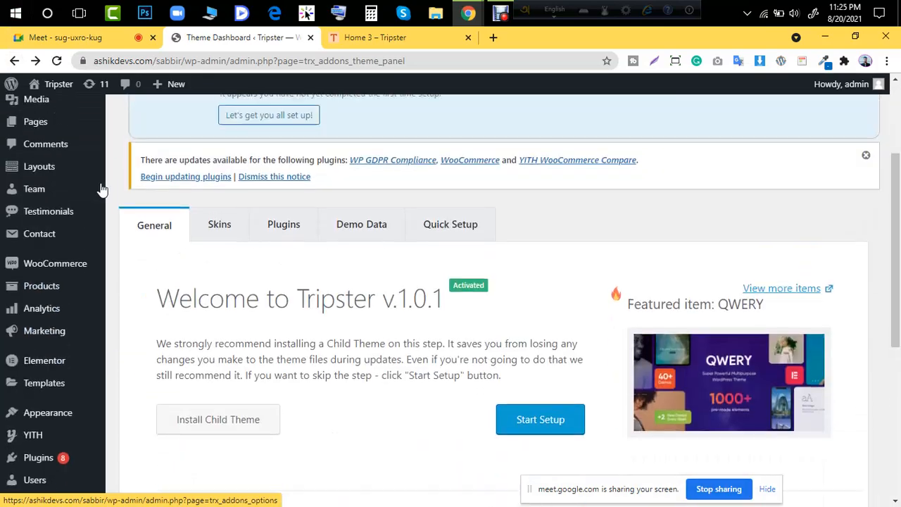
Open the theme's Demo Data section and review the partial import options and system check.
scroll(211, 204, "down", 3)
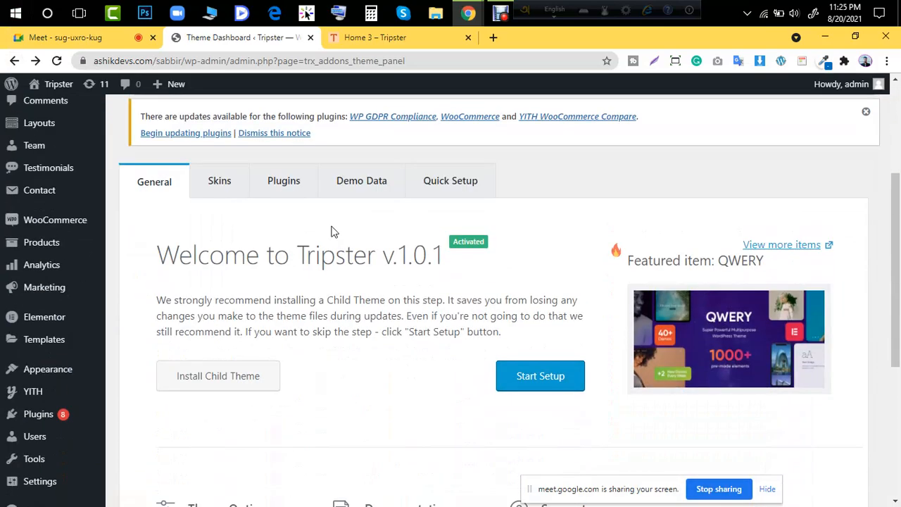
left_click(366, 187)
scroll(361, 188, "down", 3)
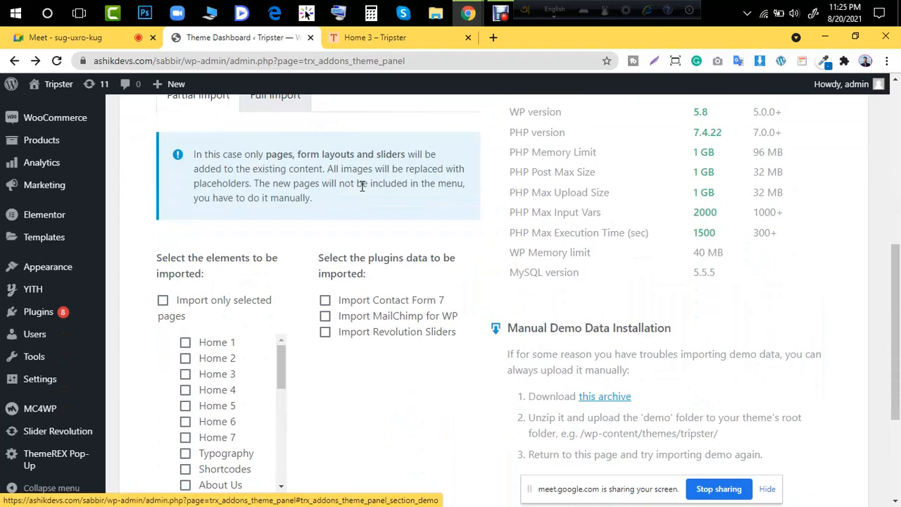
scroll(361, 188, "up", 3)
scroll(344, 264, "down", 3)
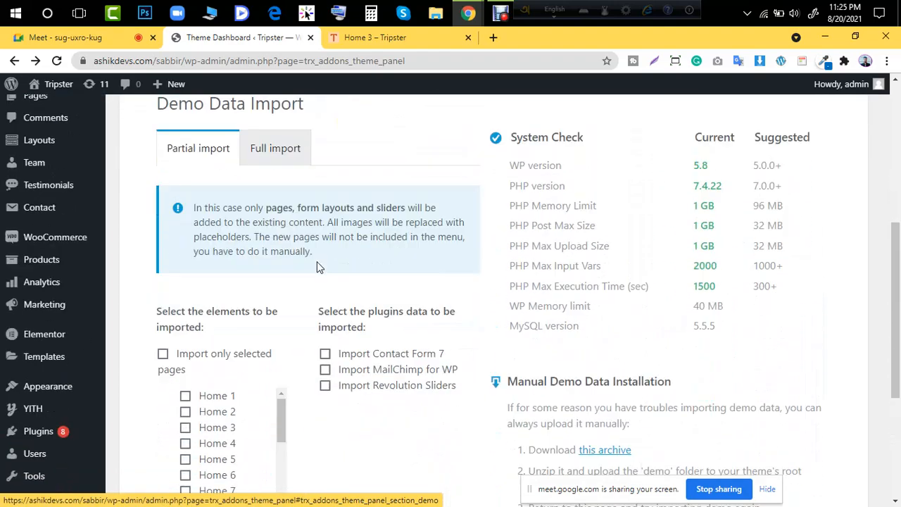
scroll(277, 106, "up", 4)
scroll(257, 296, "down", 2)
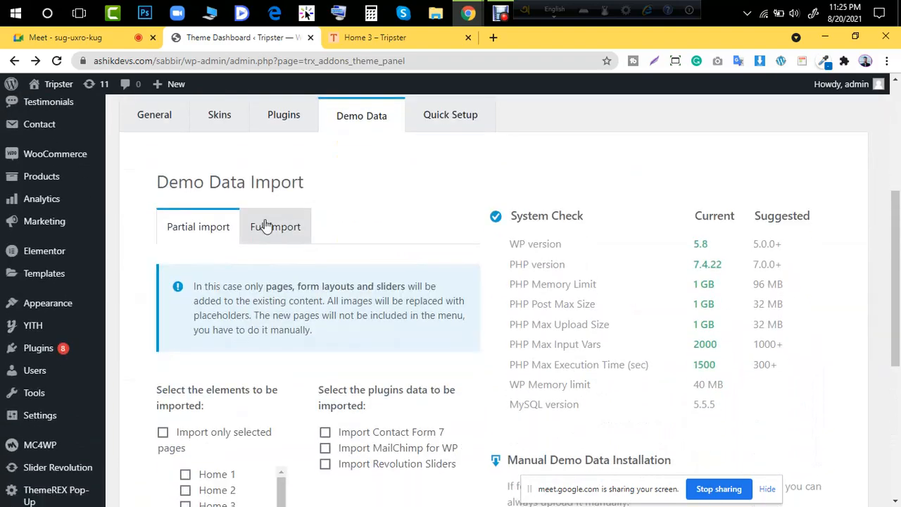
Display the Full import options, accepting the data erasure warning, and review the elements and plugin data selected for import.
left_click(282, 228)
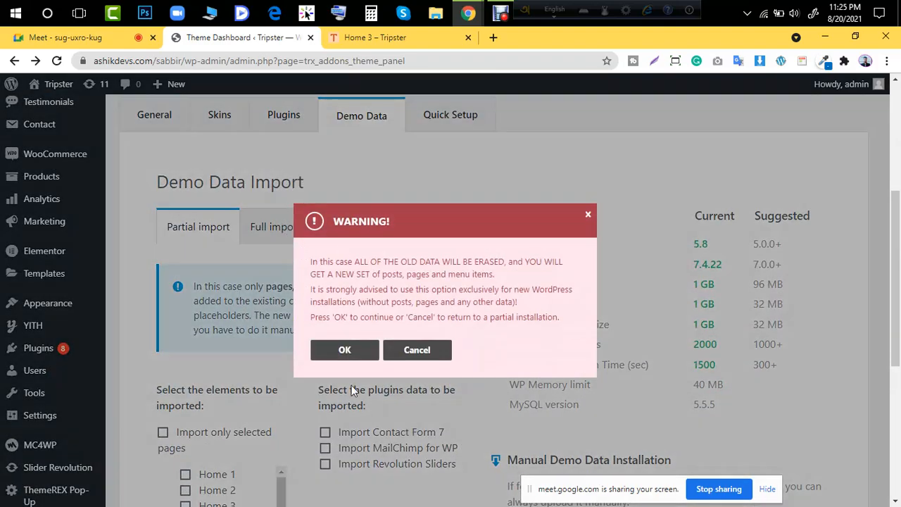
left_click(344, 350)
scroll(282, 298, "down", 3)
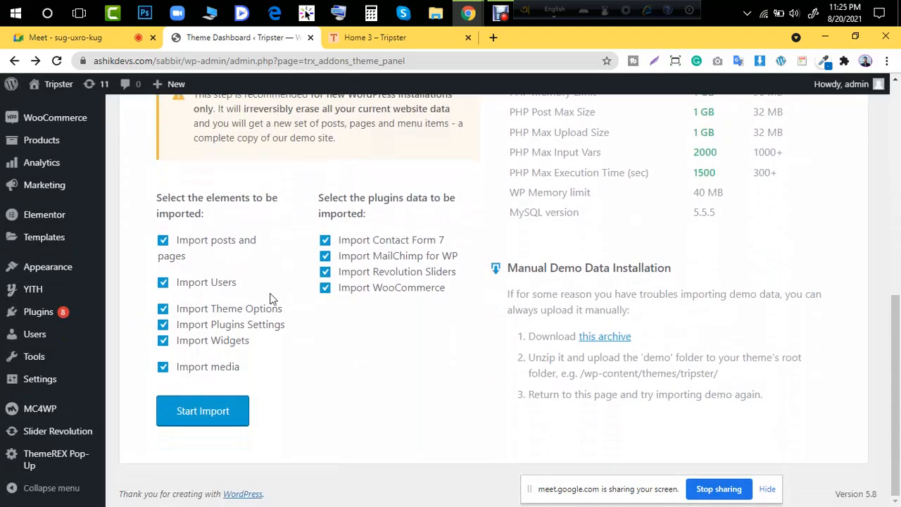
scroll(268, 274, "up", 4)
scroll(265, 251, "down", 3)
scroll(245, 257, "up", 3)
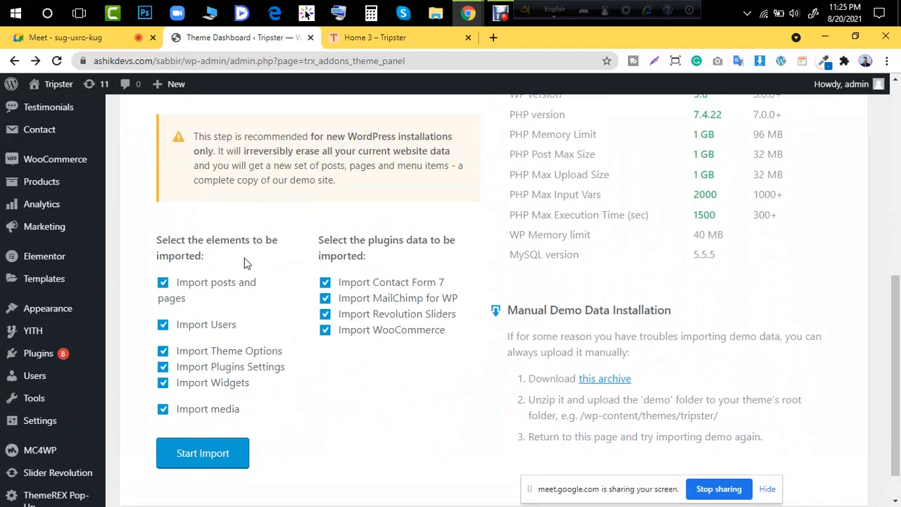
Go back to Partial import and look through the list of individual pages available for import.
left_click(180, 238)
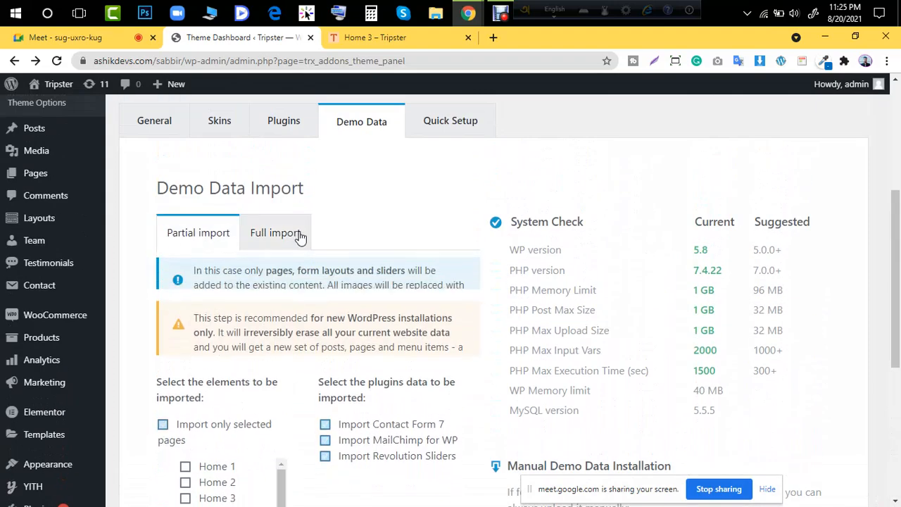
scroll(232, 282, "down", 3)
scroll(226, 317, "up", 1)
scroll(232, 369, "down", 5)
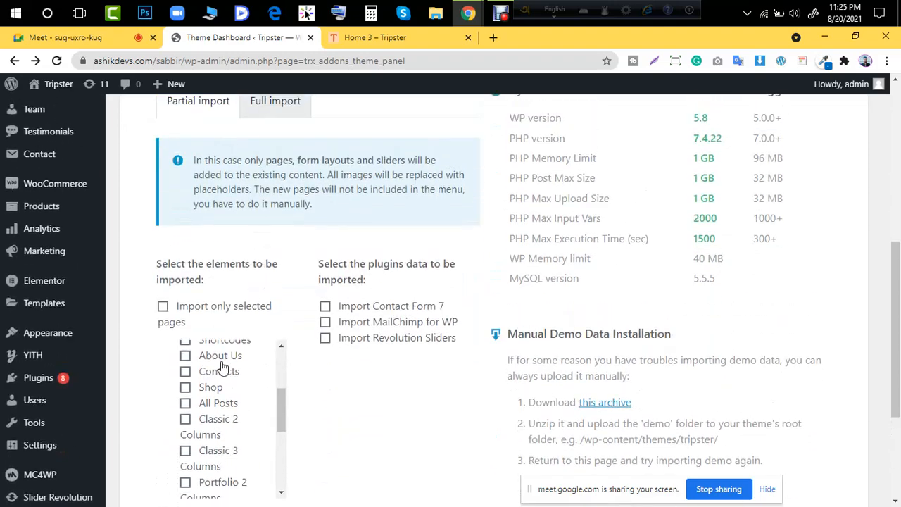
scroll(231, 410, "down", 2)
scroll(275, 413, "down", 1)
scroll(271, 369, "up", 3)
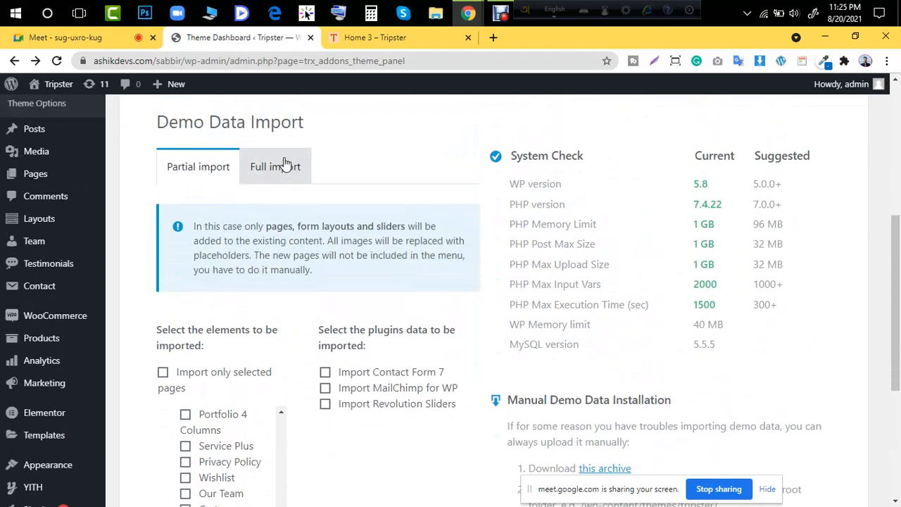
Set the demo data import to Full import and accept the erasure of all old data.
left_click(284, 177)
left_click(352, 352)
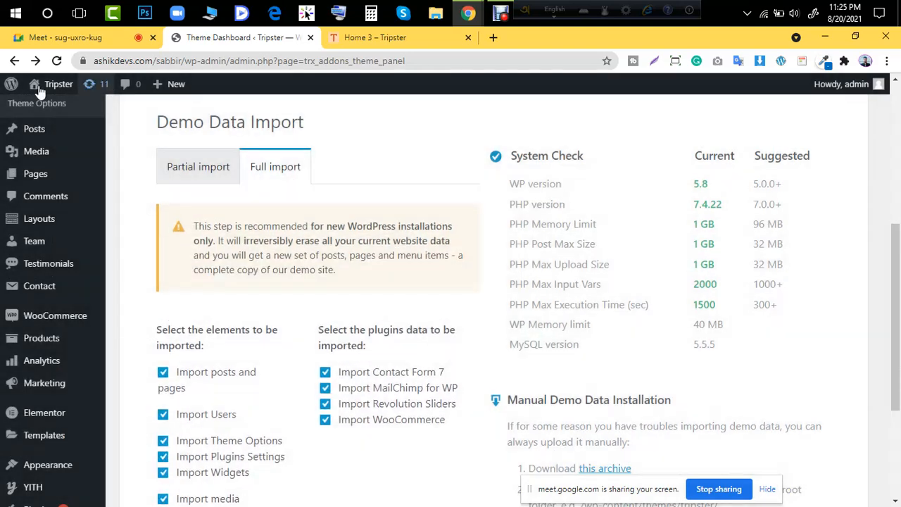
Open the Tripster site's home page in a new tab and examine its default content.
mouse_move(42, 86)
middle_click(48, 109)
left_click(345, 39)
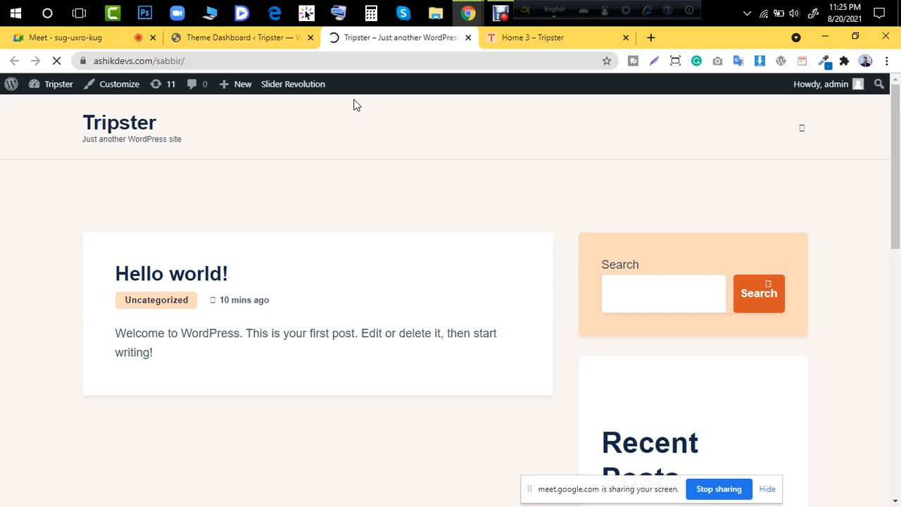
scroll(193, 217, "down", 10)
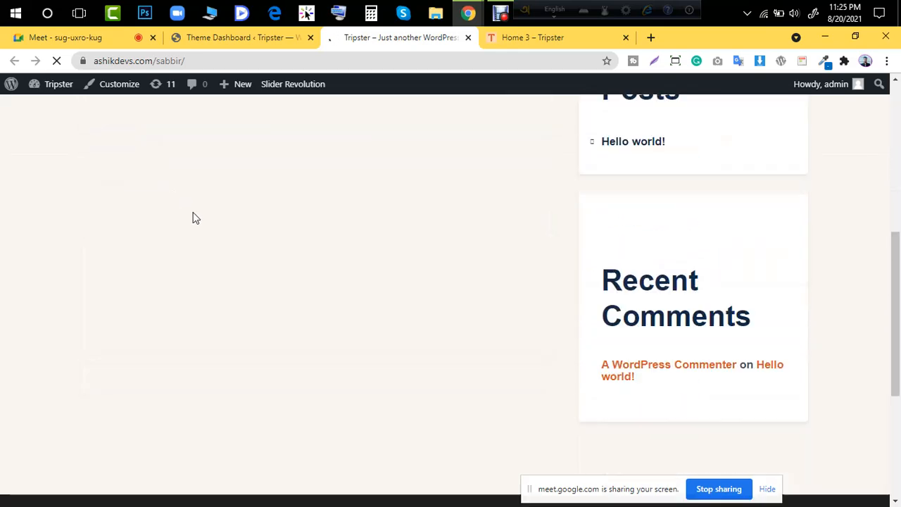
scroll(428, 350, "up", 10)
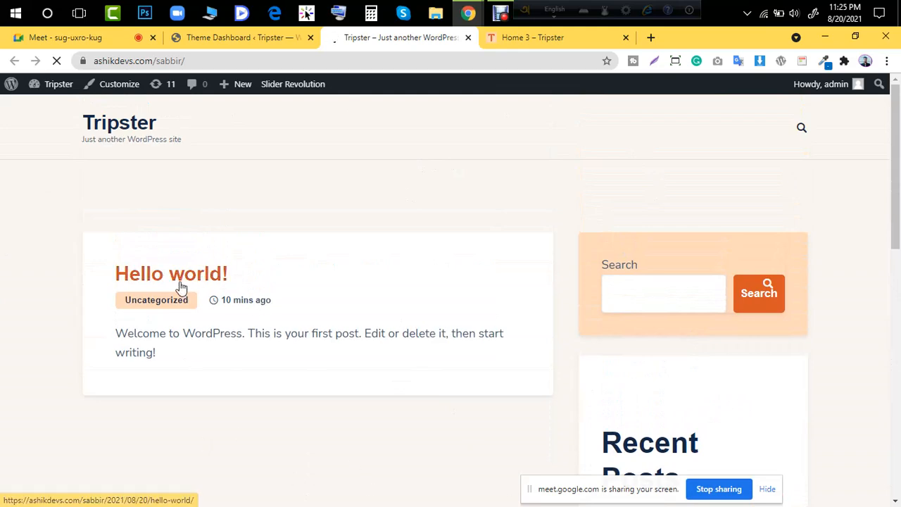
scroll(335, 240, "down", 1)
scroll(335, 241, "up", 1)
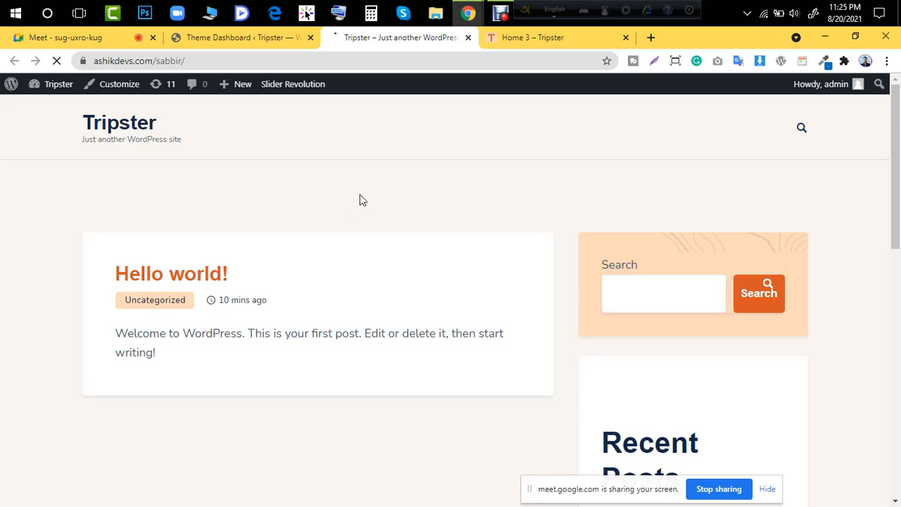
scroll(338, 194, "down", 5)
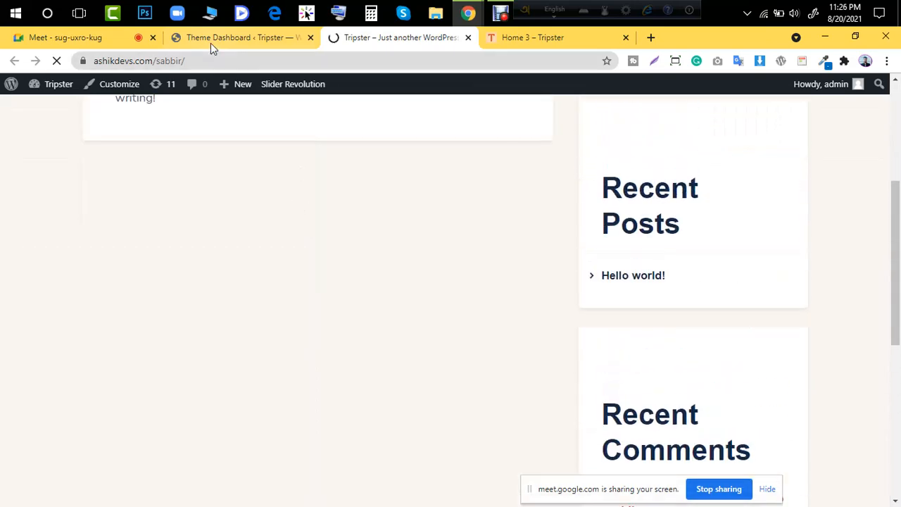
Return to the theme's demo data options and start the full import with all elements and plugin data selected.
left_click(211, 39)
scroll(265, 213, "down", 2)
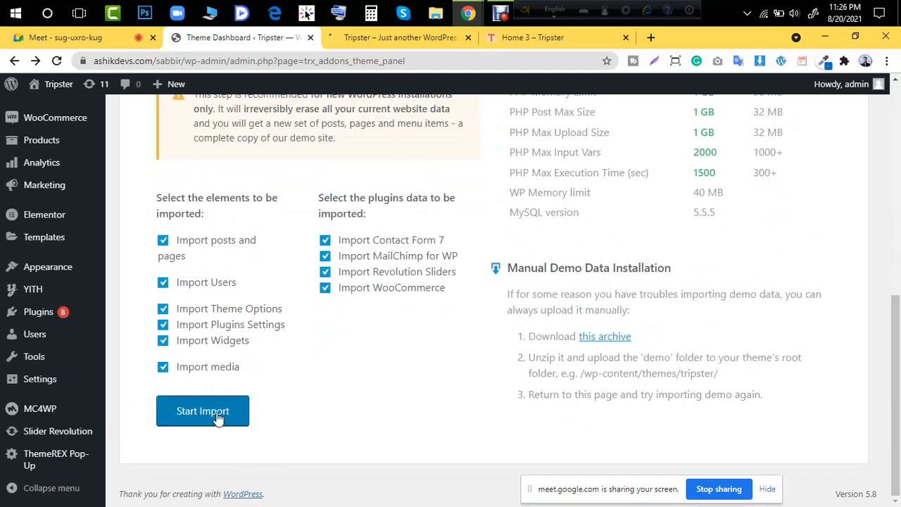
left_click(213, 414)
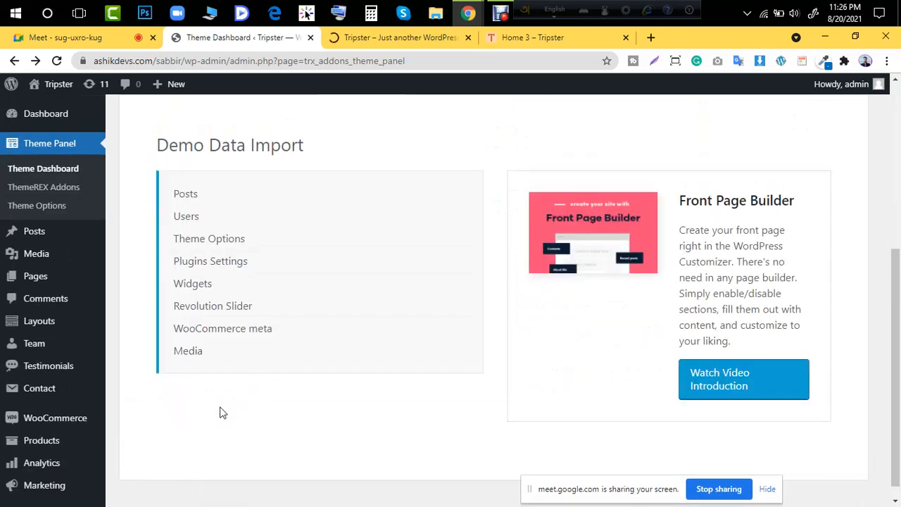
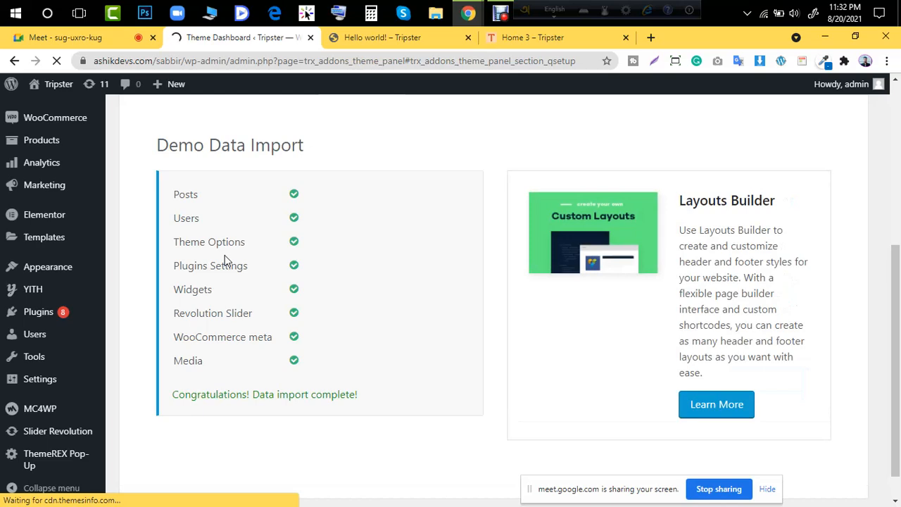
Load the Tripster home page from the Hello world! post and examine the imported demo content.
left_click(368, 40)
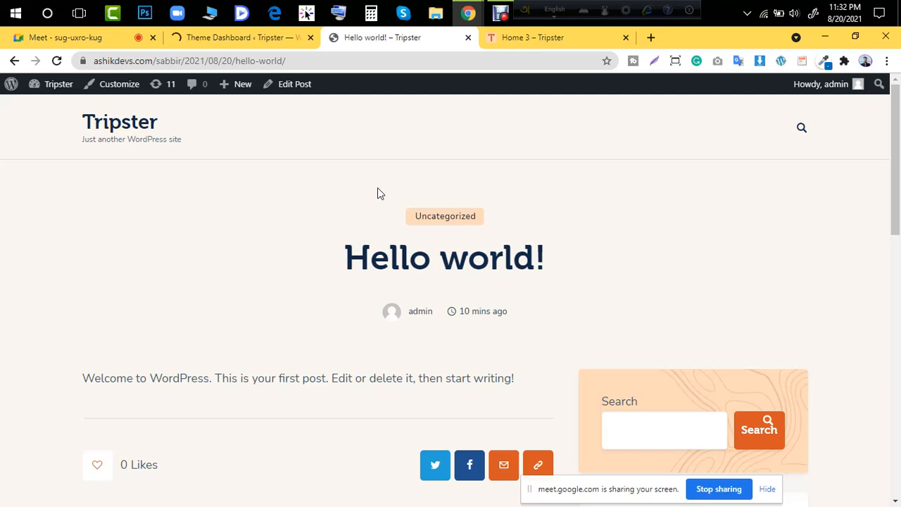
left_click(116, 126)
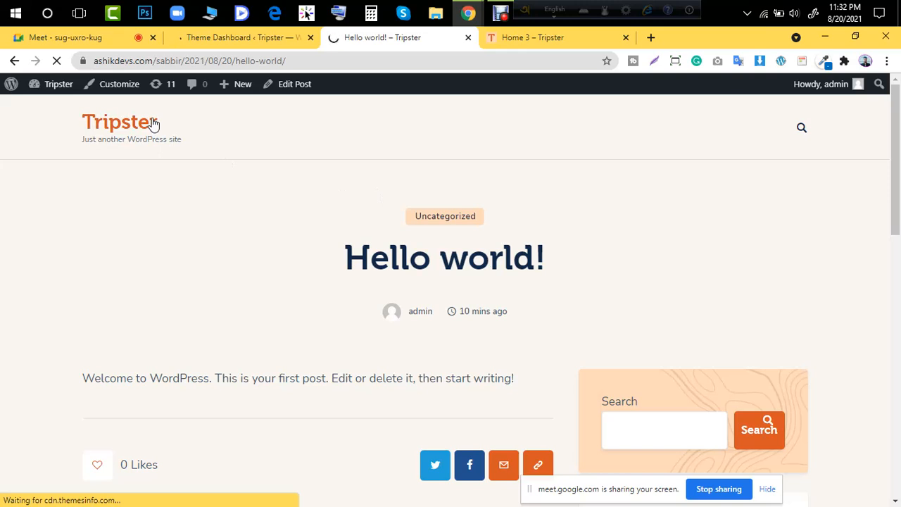
left_click(153, 124)
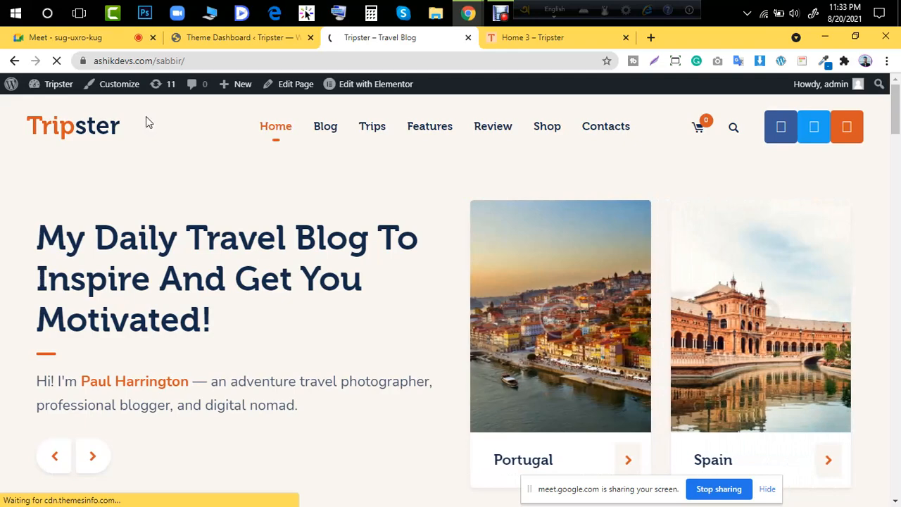
scroll(233, 229, "down", 5)
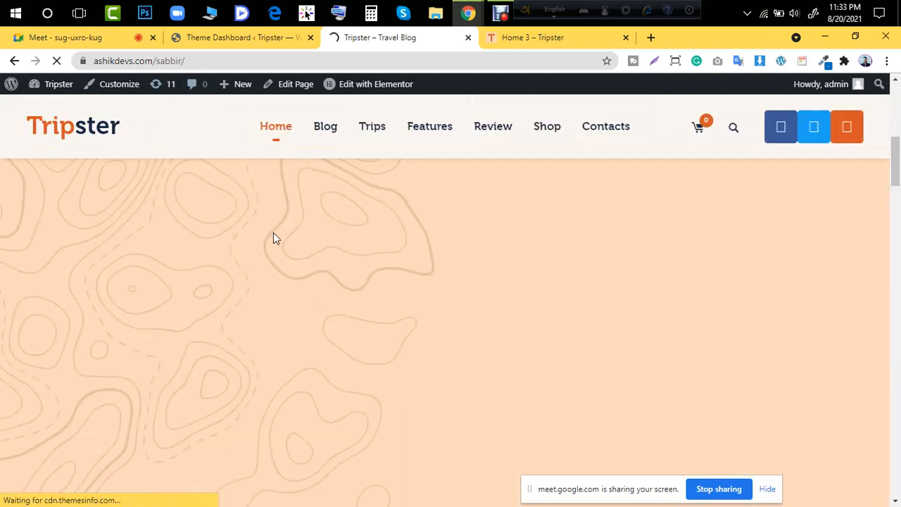
Examine the imported home page from the hotel reviews to the latest blog posts, and view the list of Home page variants.
scroll(374, 258, "down", 10)
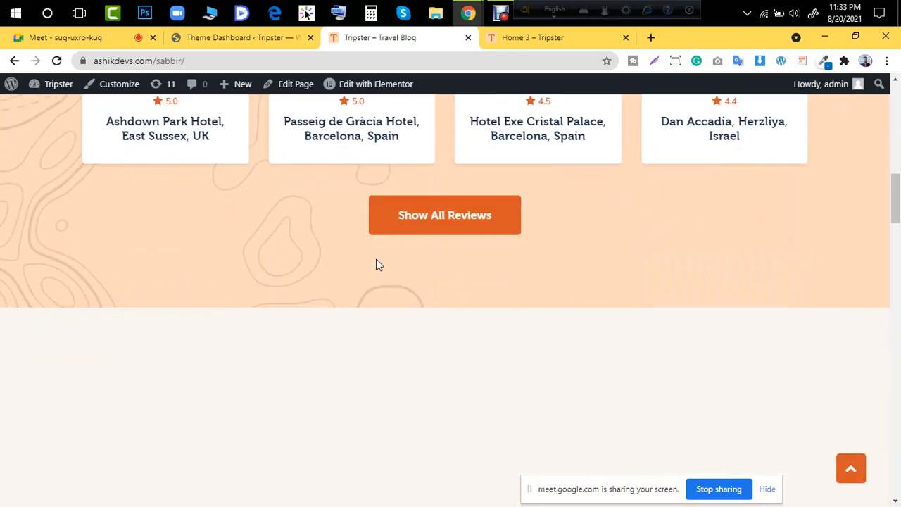
scroll(404, 264, "down", 2)
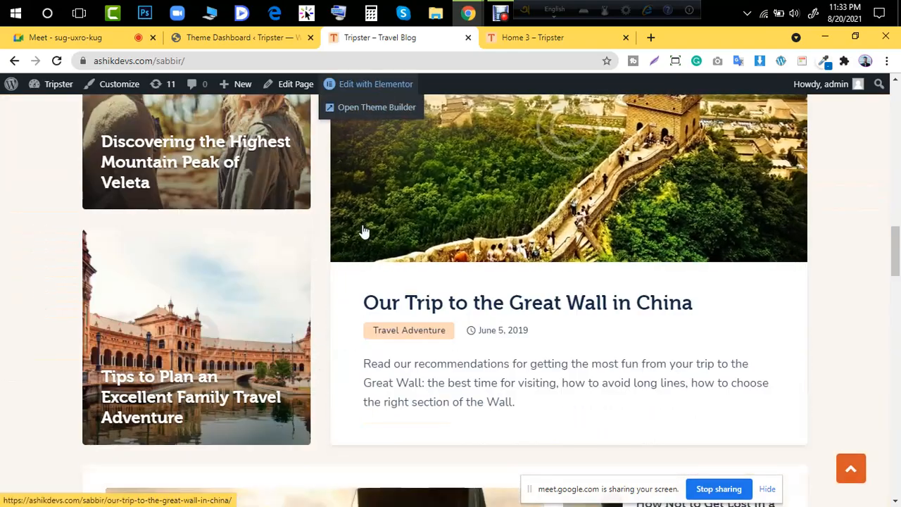
scroll(525, 279, "down", 3)
scroll(465, 331, "down", 10)
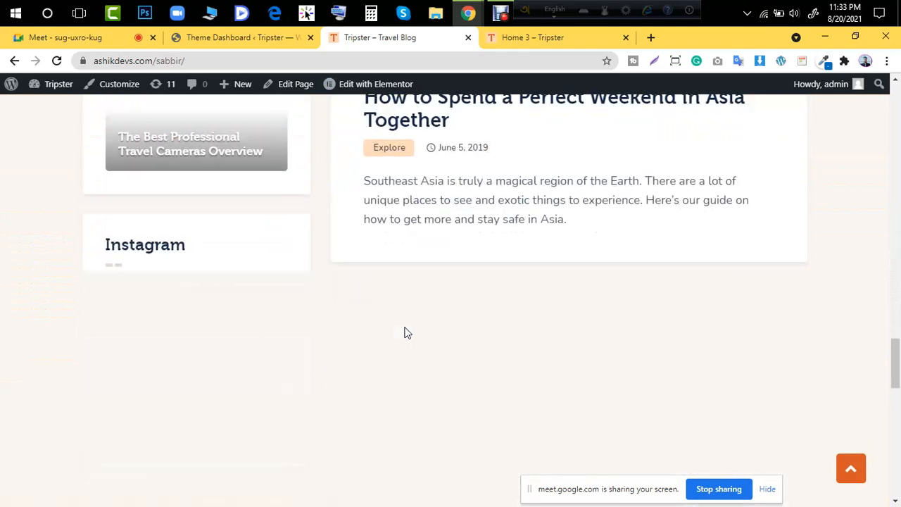
scroll(404, 327, "down", 7)
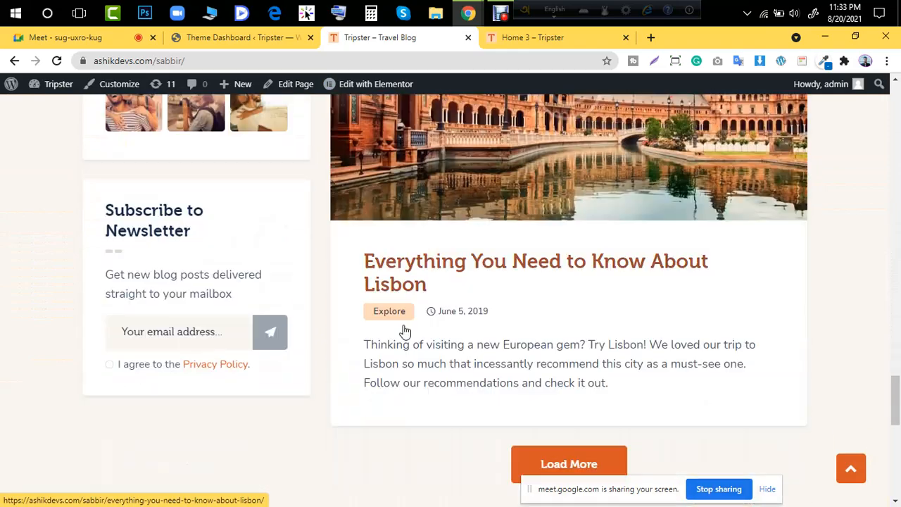
scroll(404, 327, "down", 3)
scroll(402, 335, "up", 15)
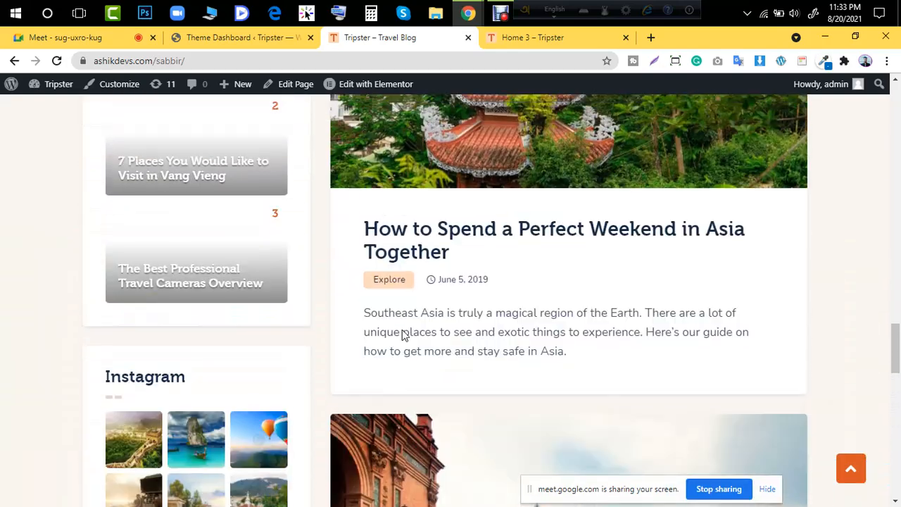
scroll(415, 332, "up", 10)
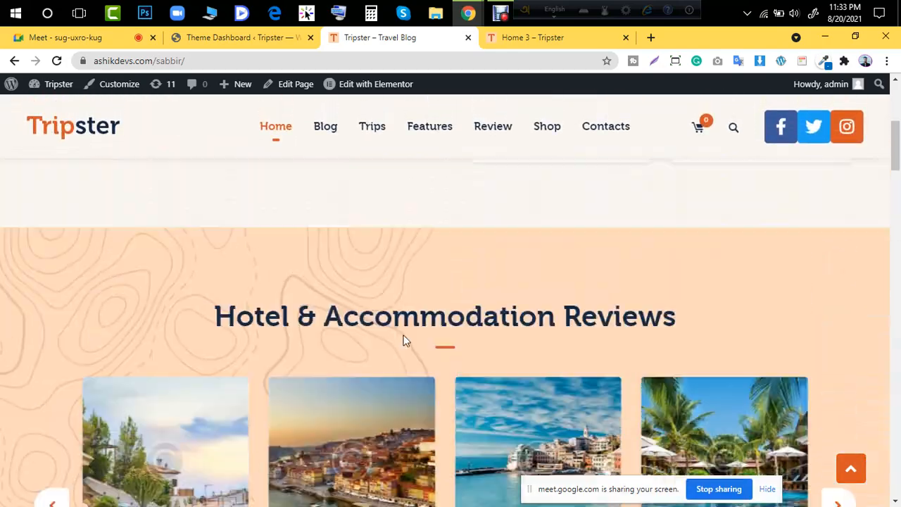
mouse_move(268, 137)
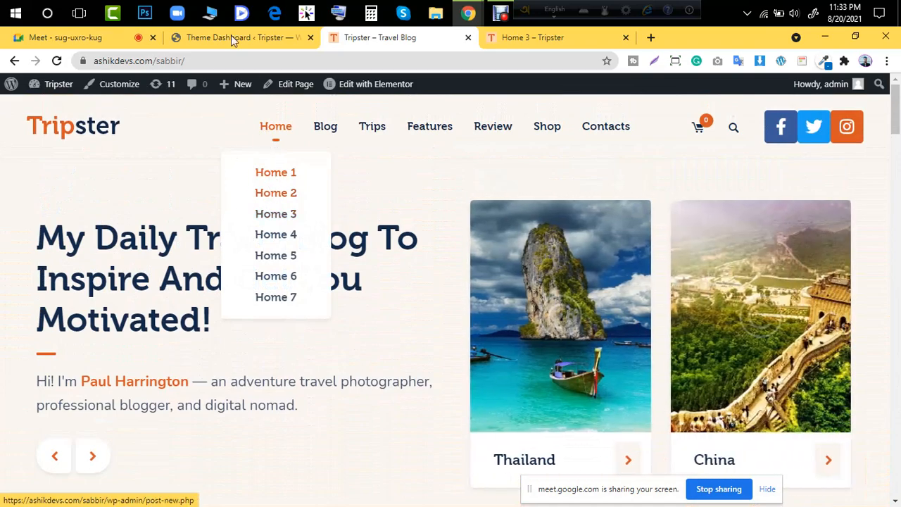
Reopen the theme's Demo Data options, bring up the Full import warning and dismiss it to remain on Partial import.
left_click(231, 35)
scroll(28, 183, "up", 5)
left_click(31, 176)
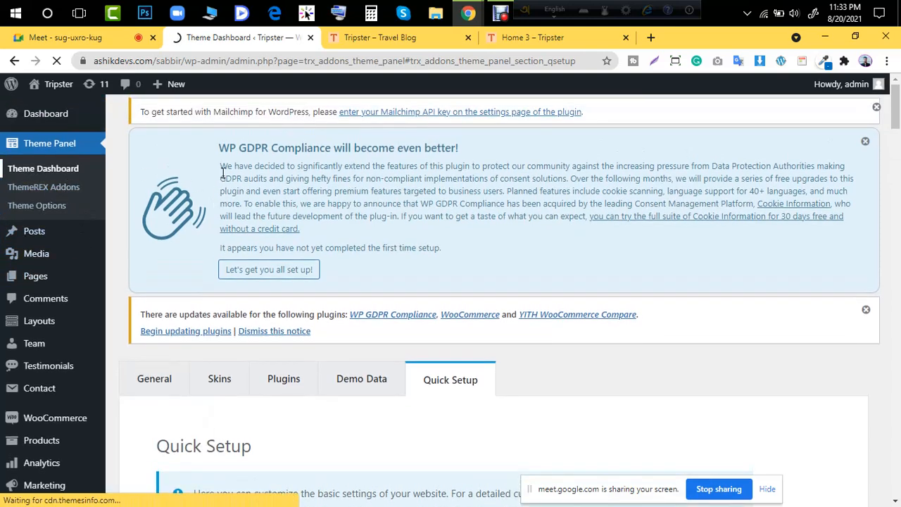
scroll(354, 198, "down", 3)
left_click(358, 181)
scroll(360, 191, "down", 2)
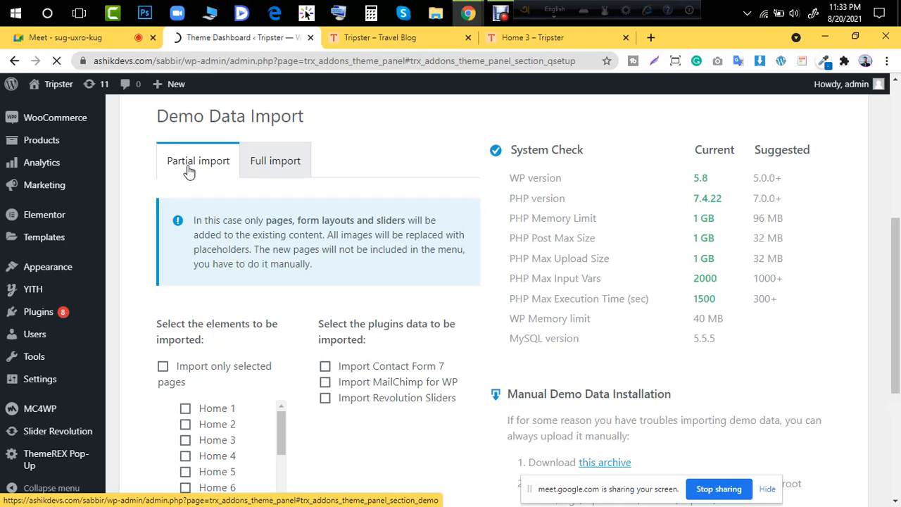
left_click(299, 174)
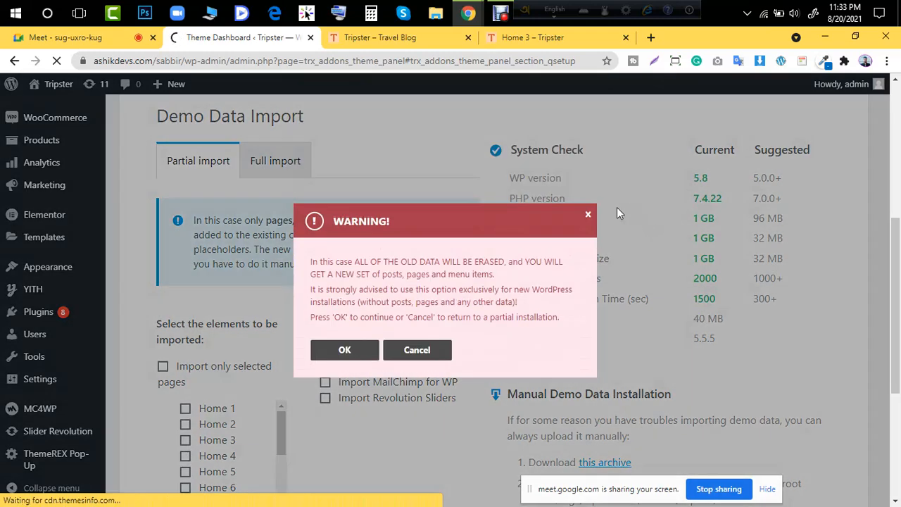
left_click(588, 217)
scroll(204, 225, "down", 2)
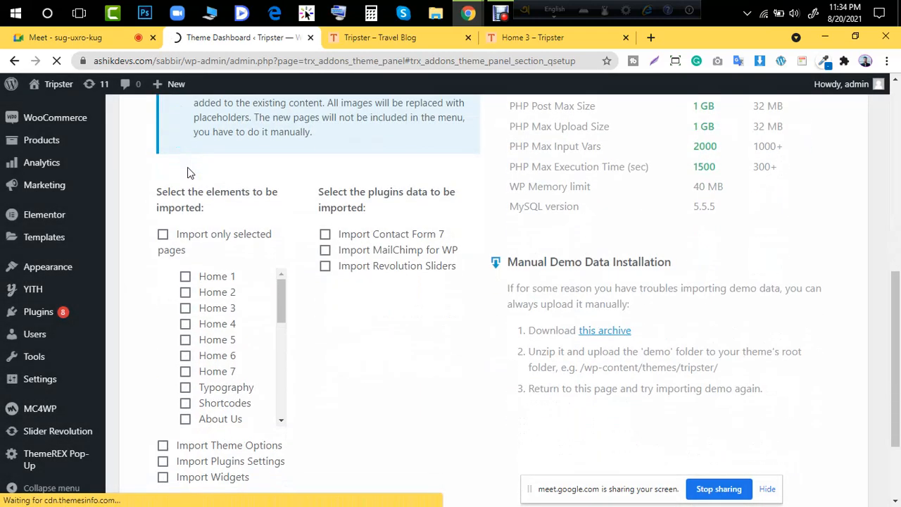
left_click(163, 235)
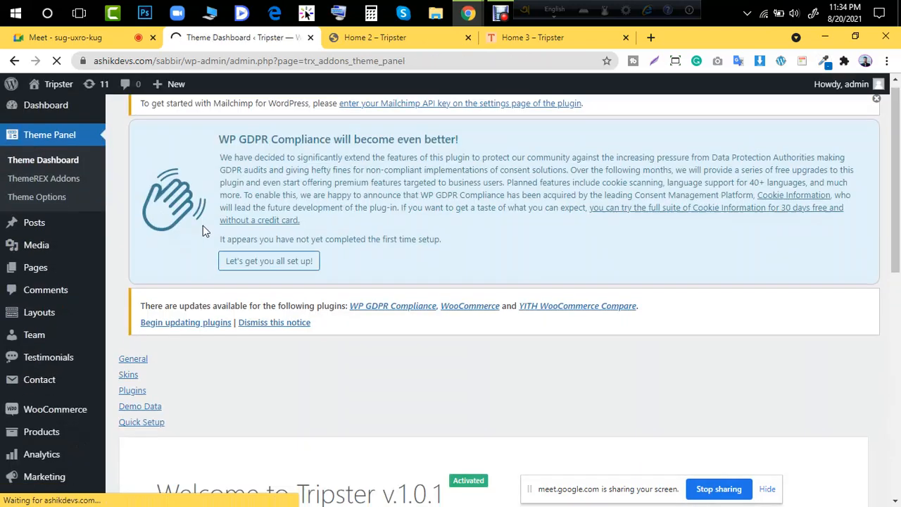
Reopen the theme's Demo Data options and select the Home 4 and Home 5 pages for partial import.
scroll(202, 225, "down", 5)
scroll(306, 211, "up", 5)
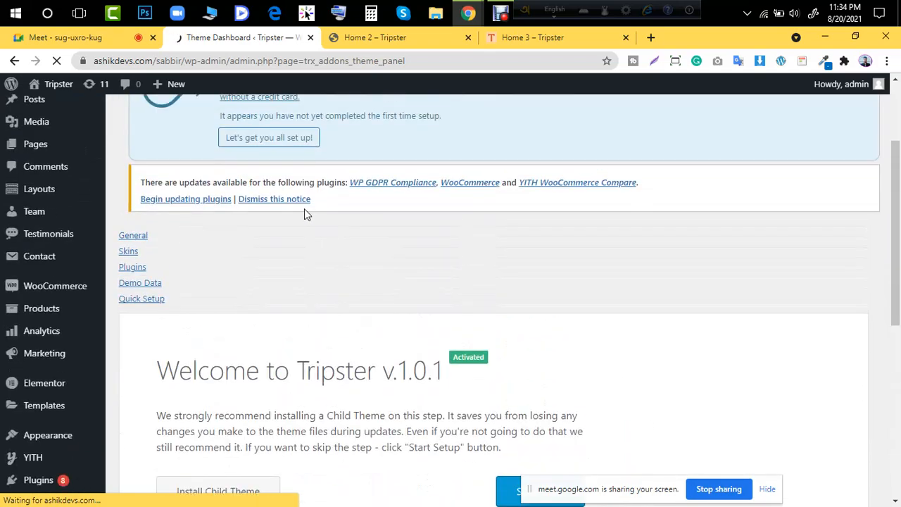
left_click(376, 37)
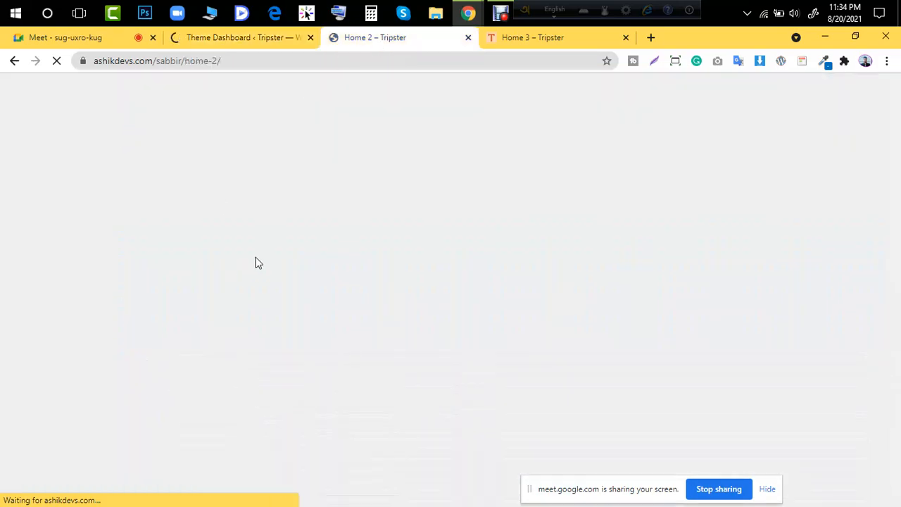
left_click(271, 40)
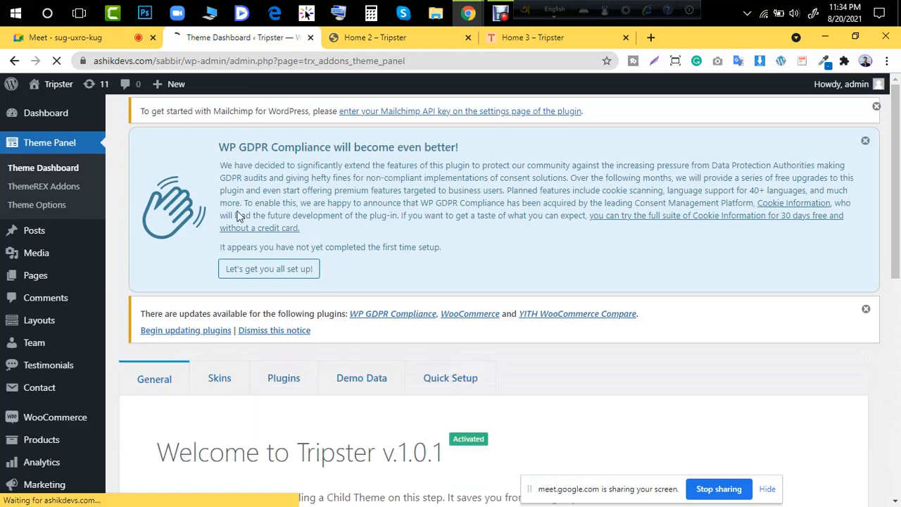
scroll(256, 195, "down", 3)
left_click(342, 115)
scroll(197, 285, "down", 4)
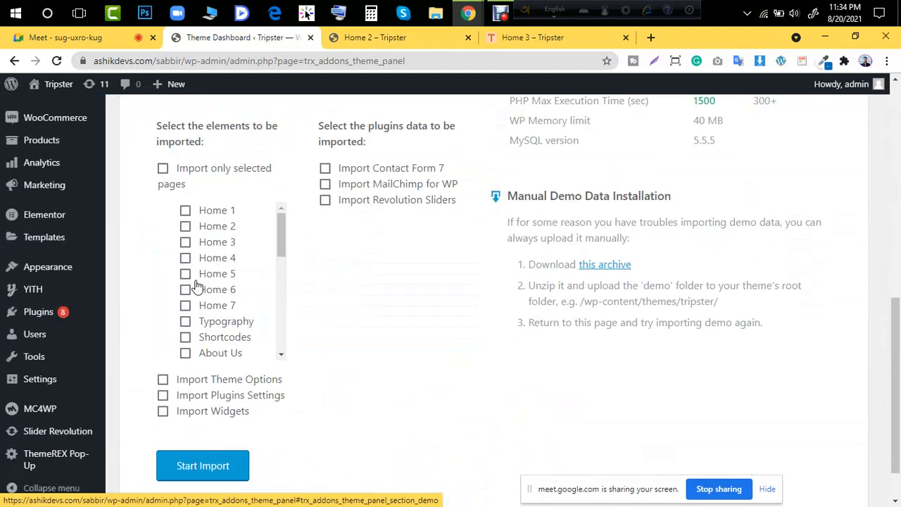
left_click(185, 257)
left_click(185, 273)
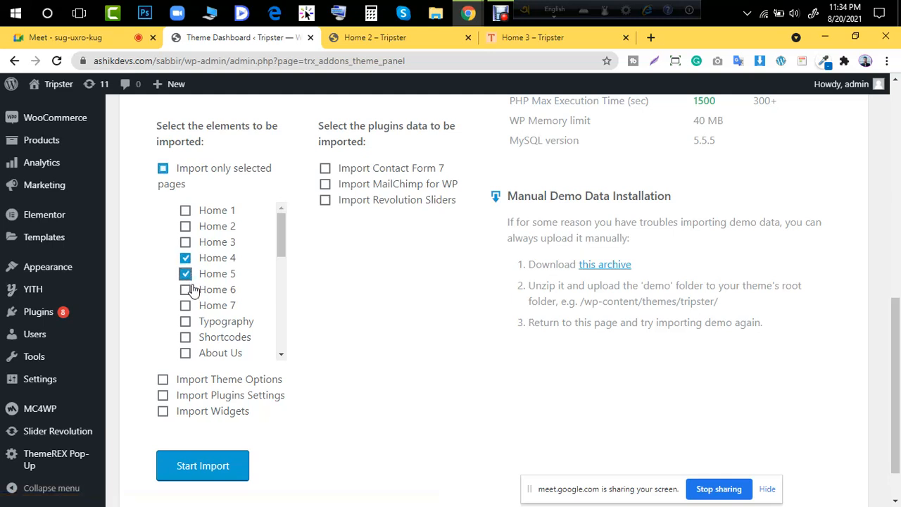
Select further pages for the partial import, including Our Team, and return to the start of the page list.
scroll(209, 331, "down", 4)
scroll(209, 331, "down", 1)
left_click(208, 324)
left_click(209, 337)
left_click(214, 290)
scroll(216, 281, "up", 2)
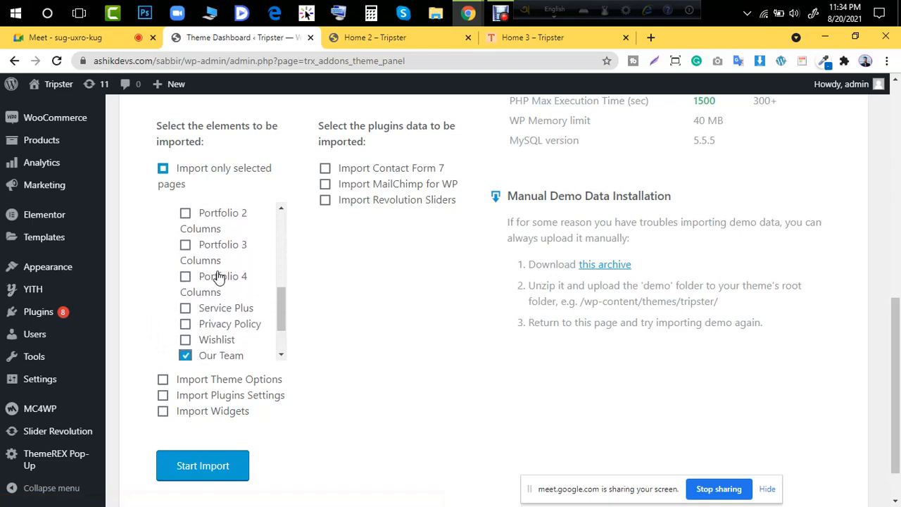
left_click(219, 282)
left_click(217, 245)
scroll(222, 253, "up", 3)
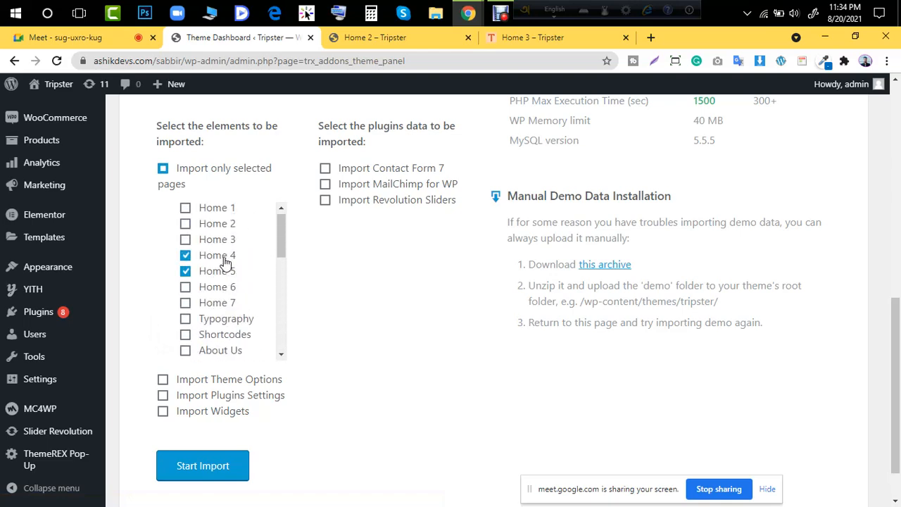
left_click_drag(282, 237, 281, 218)
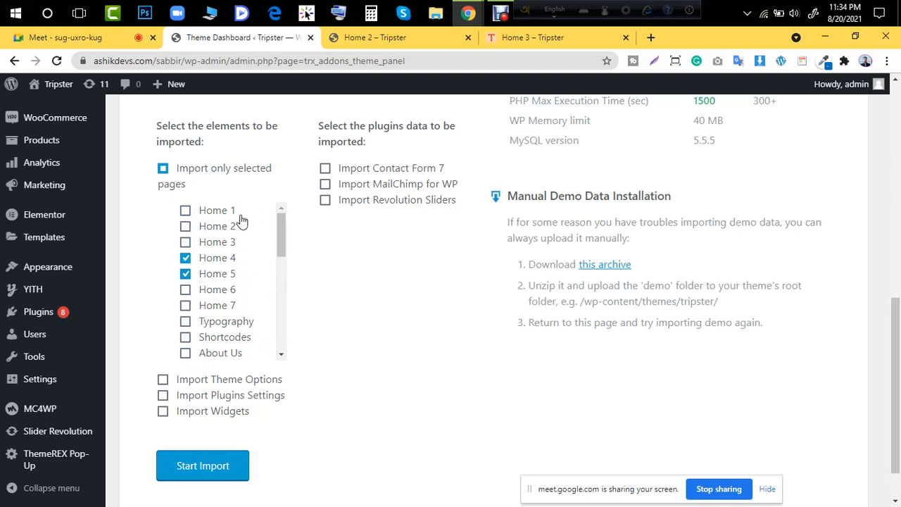
Examine the Home 2 page of the Tripster site and open the Home 3 page from its navigation.
scroll(239, 222, "up", 3)
triple_click(238, 219)
left_click(291, 234)
left_click(359, 39)
left_click(228, 38)
left_click(335, 39)
scroll(540, 276, "down", 2)
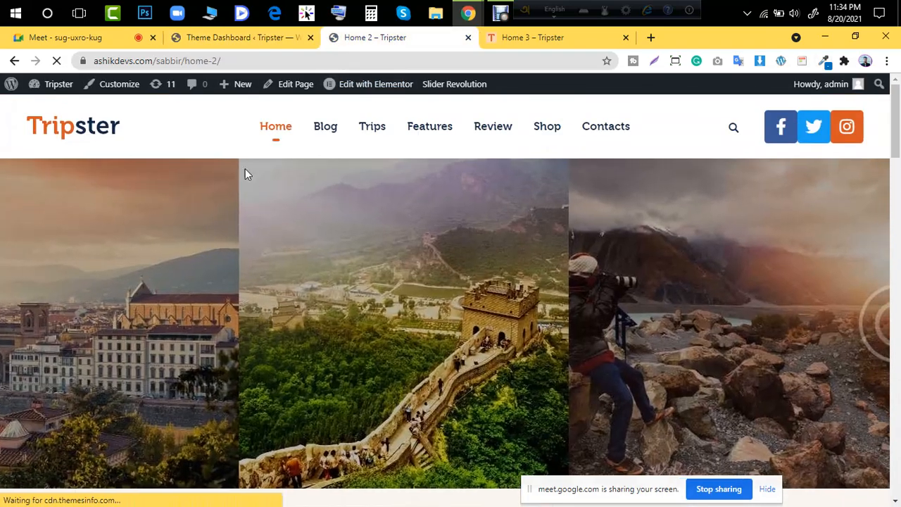
mouse_move(274, 130)
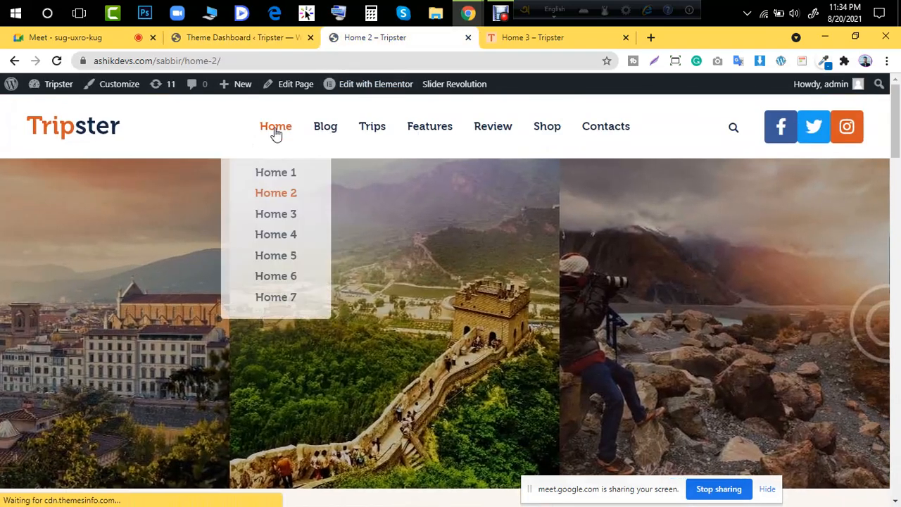
left_click(282, 88)
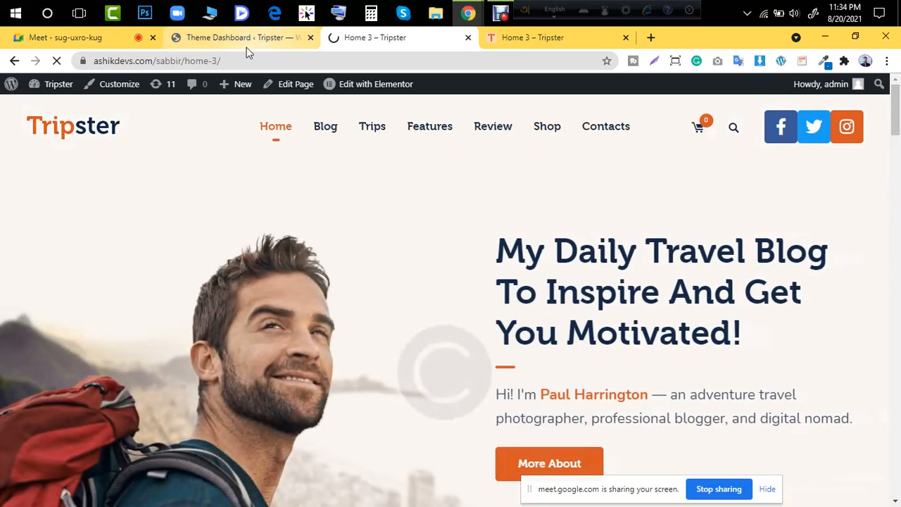
Review the partial import page selection, the plugin data options and the partial import note in the theme dashboard.
left_click(242, 48)
scroll(253, 209, "down", 4)
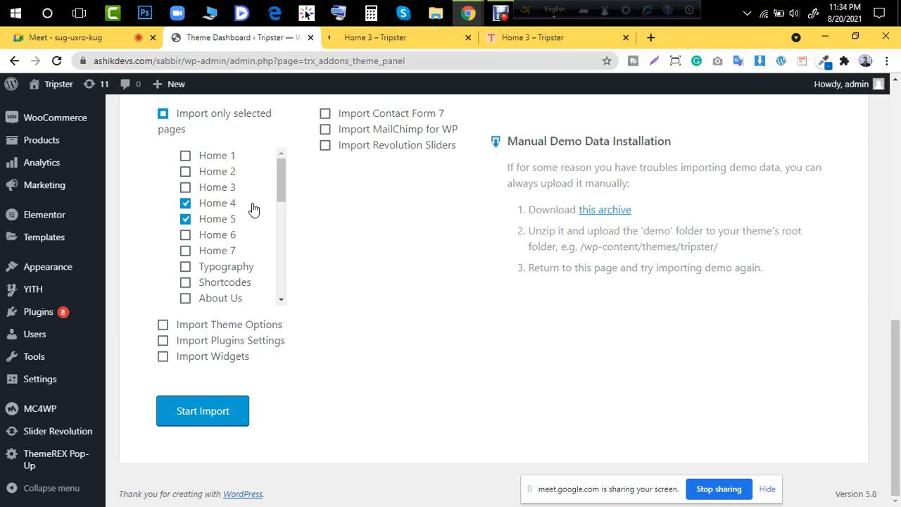
scroll(43, 184, "up", 5)
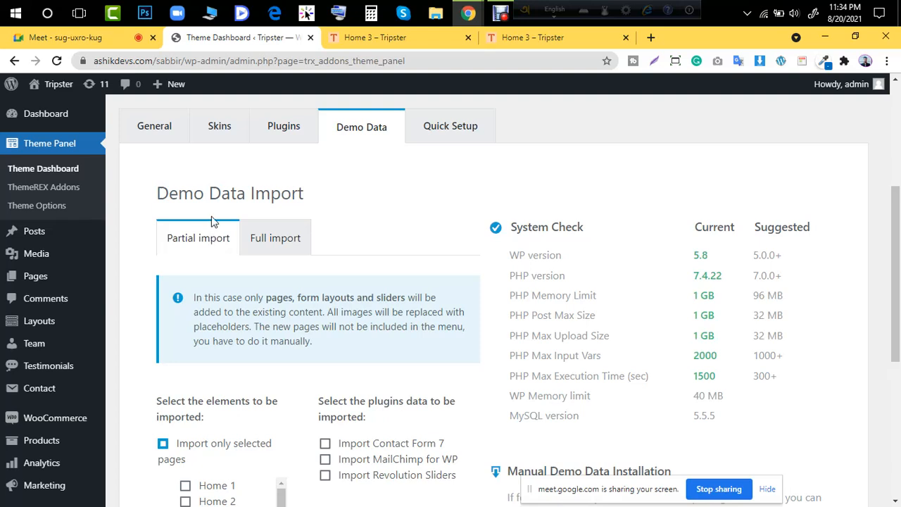
scroll(343, 222, "up", 2)
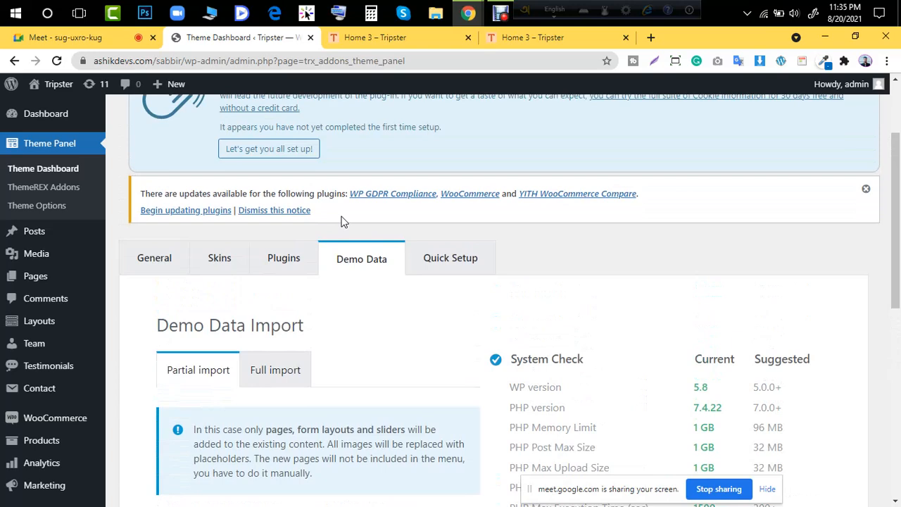
scroll(331, 215, "up", 2)
Examine the Home 3 page from its introduction through the Explore Destinations section.
left_click(380, 38)
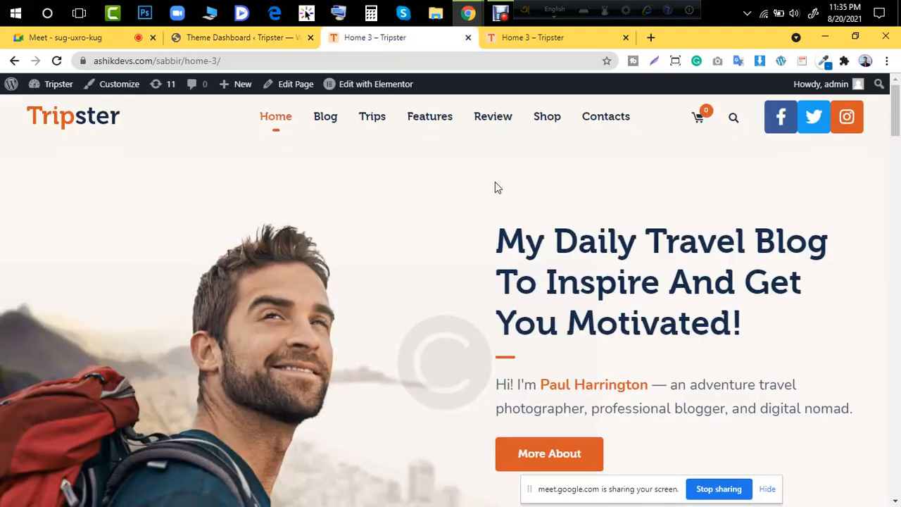
scroll(500, 205, "down", 5)
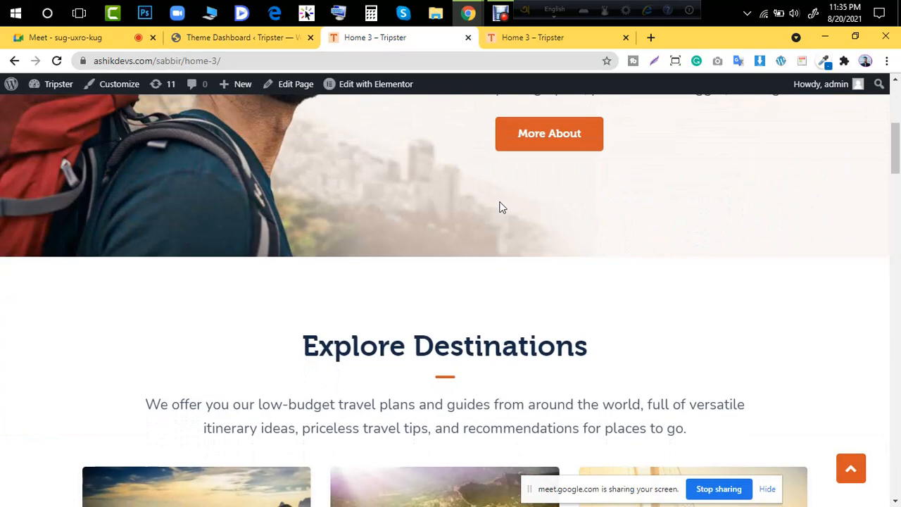
scroll(471, 280, "down", 8)
scroll(443, 313, "up", 7)
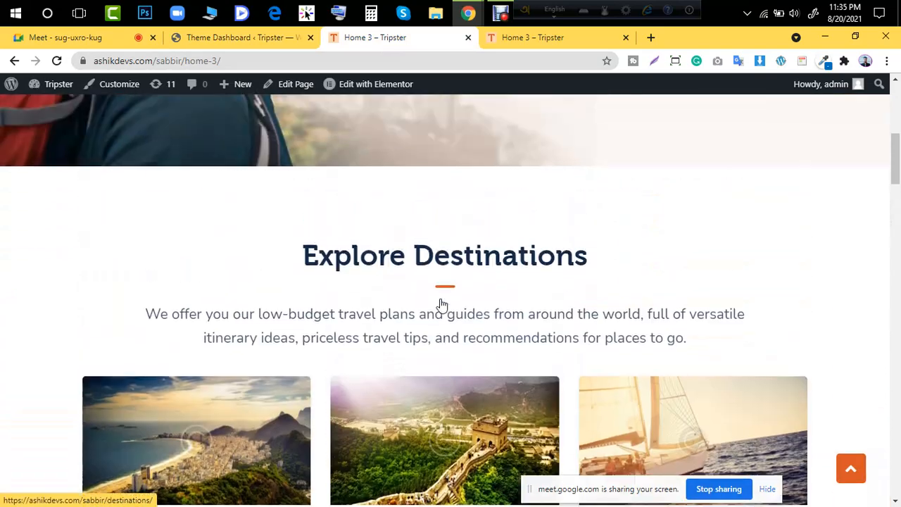
scroll(441, 304, "up", 5)
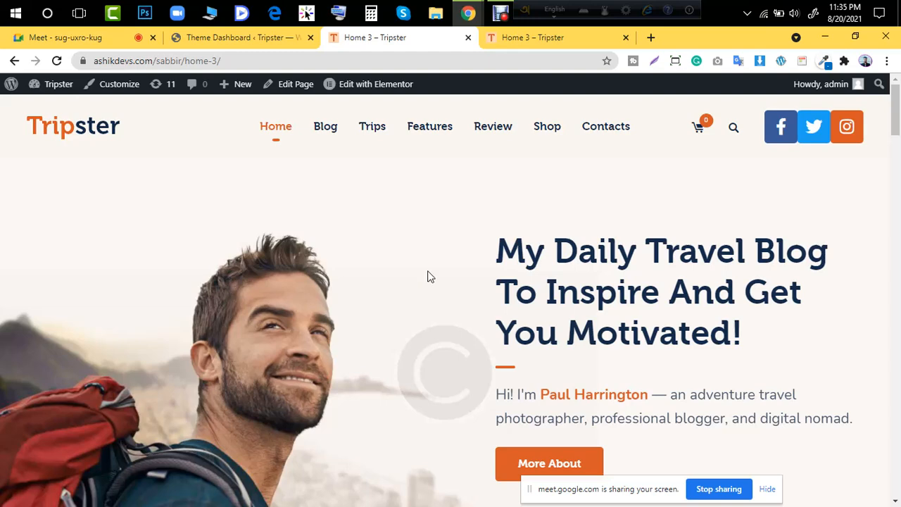
Open the list of all pages in the site's admin area and look through the imported pages.
left_click(254, 41)
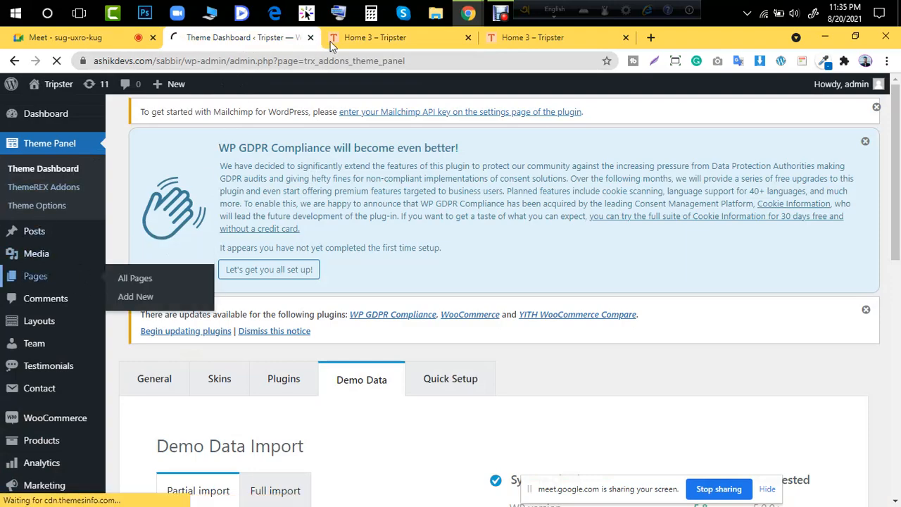
left_click(342, 39)
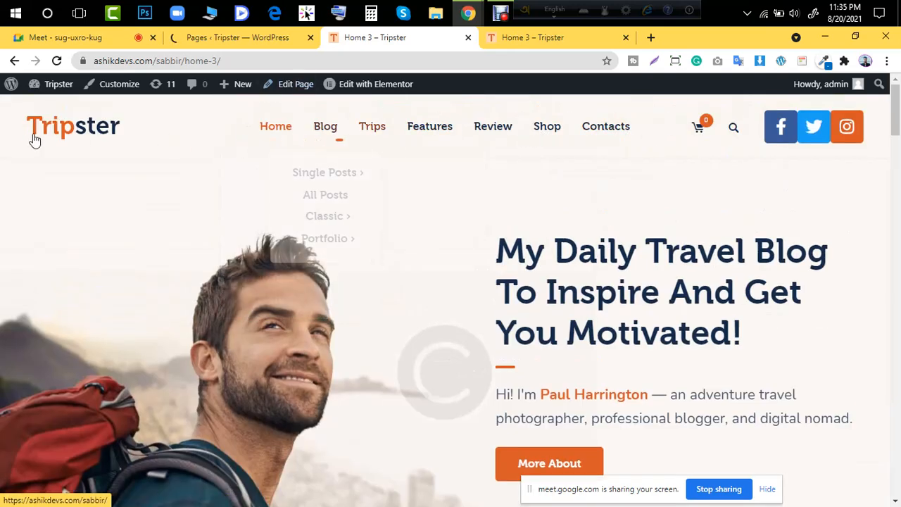
left_click(162, 60)
left_click(210, 39)
scroll(267, 216, "down", 1)
scroll(296, 232, "down", 12)
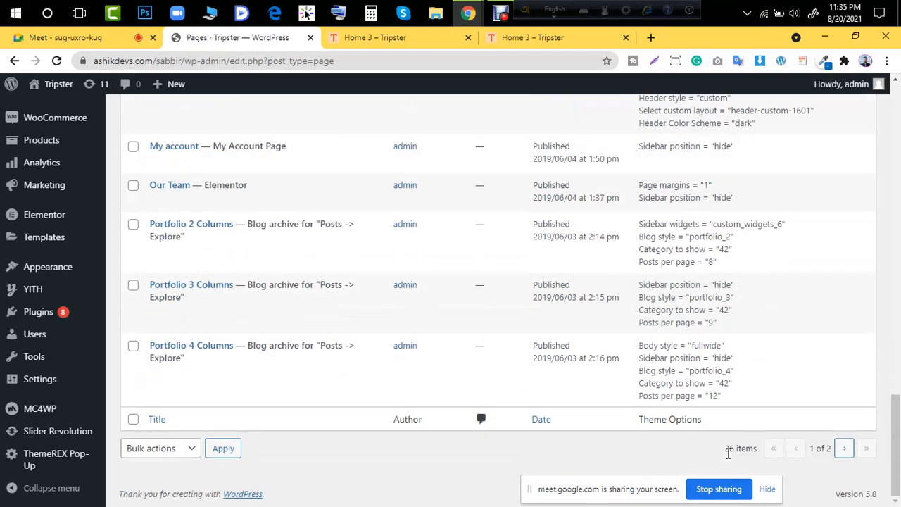
Open the WordPress menu editor and compare it with the navigation on the Home 3 page.
mouse_move(71, 271)
left_click(139, 326)
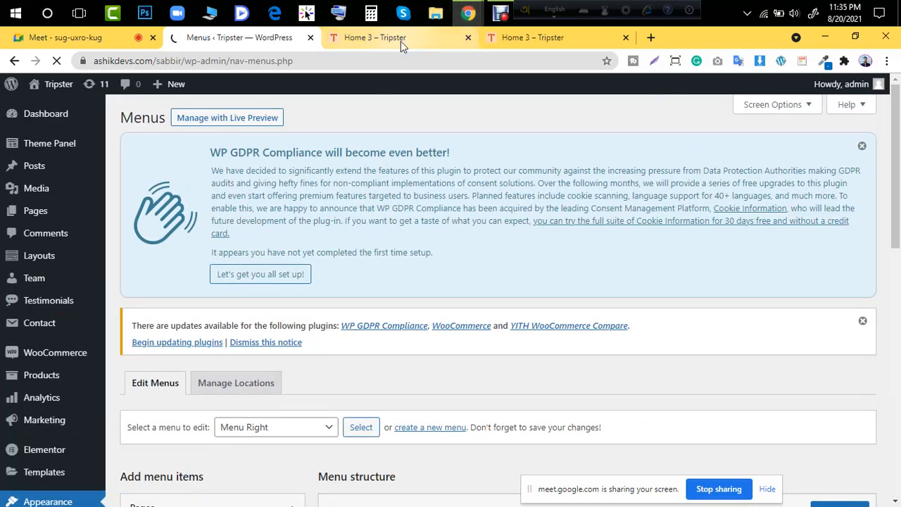
left_click(401, 40)
scroll(388, 285, "down", 5)
scroll(388, 286, "up", 5)
left_click(265, 39)
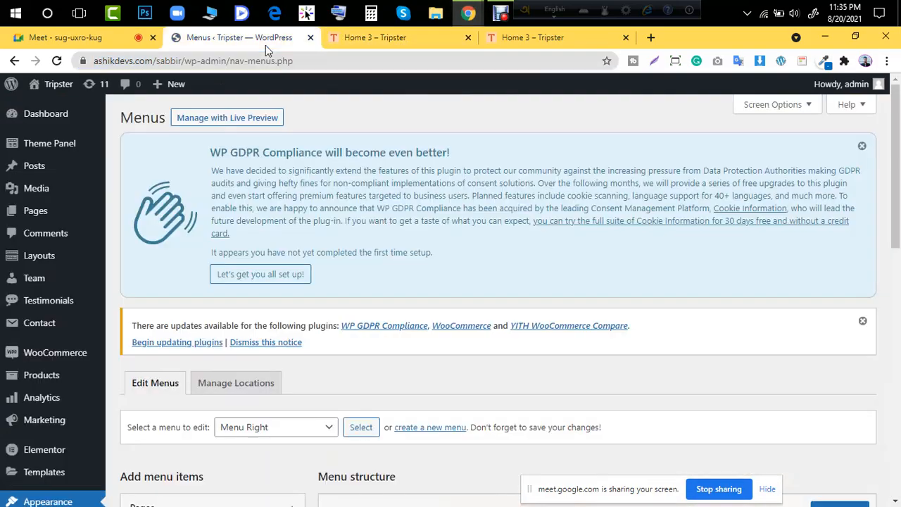
Compare Menu Right with the Home 3 page's navigation and load the Main Menu for editing.
scroll(369, 315, "down", 2)
scroll(369, 315, "down", 4)
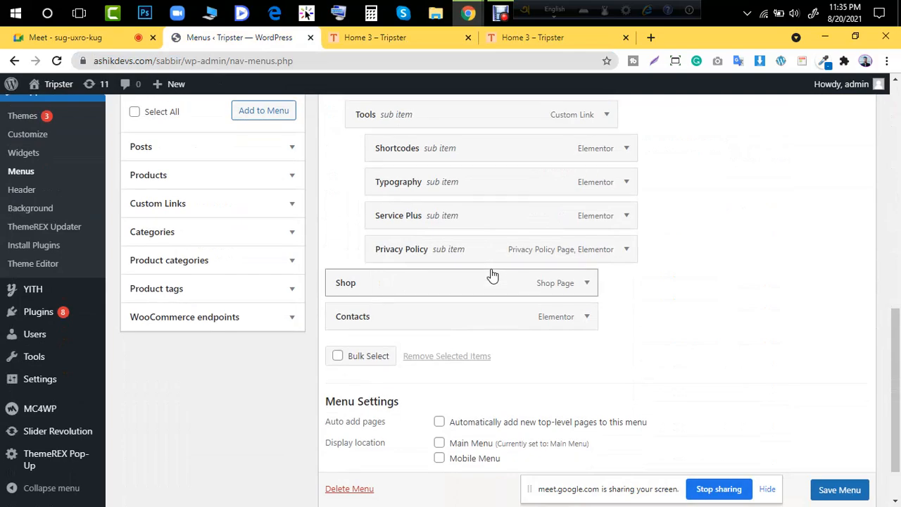
scroll(491, 274, "up", 1)
left_click(379, 40)
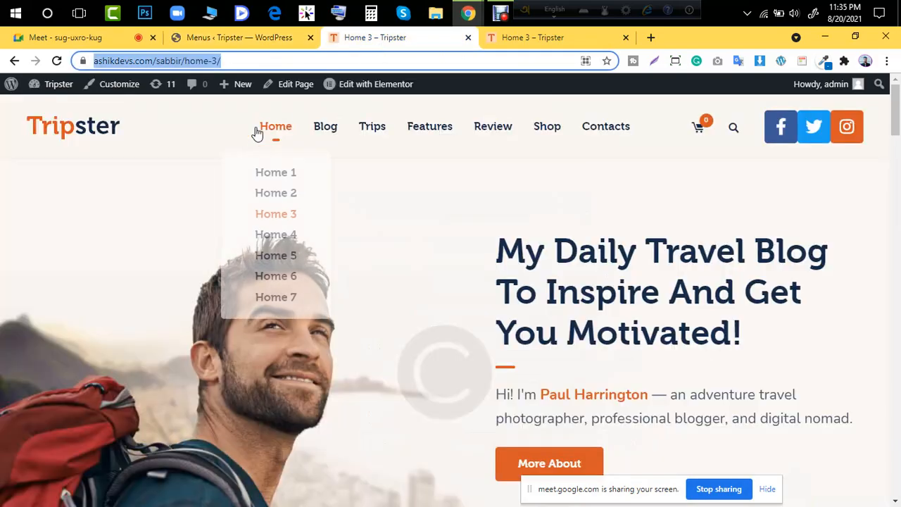
left_click(271, 37)
scroll(257, 216, "up", 5)
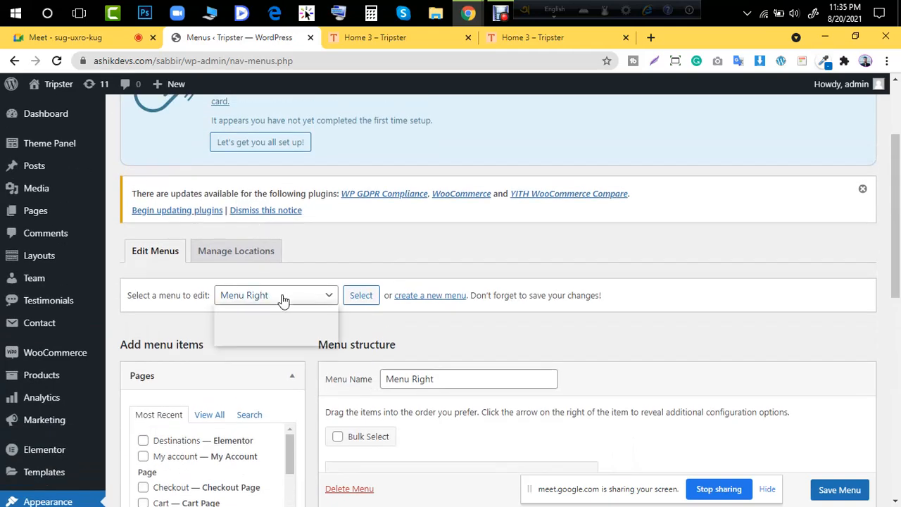
left_click(281, 295)
left_click(274, 316)
scroll(384, 301, "down", 4)
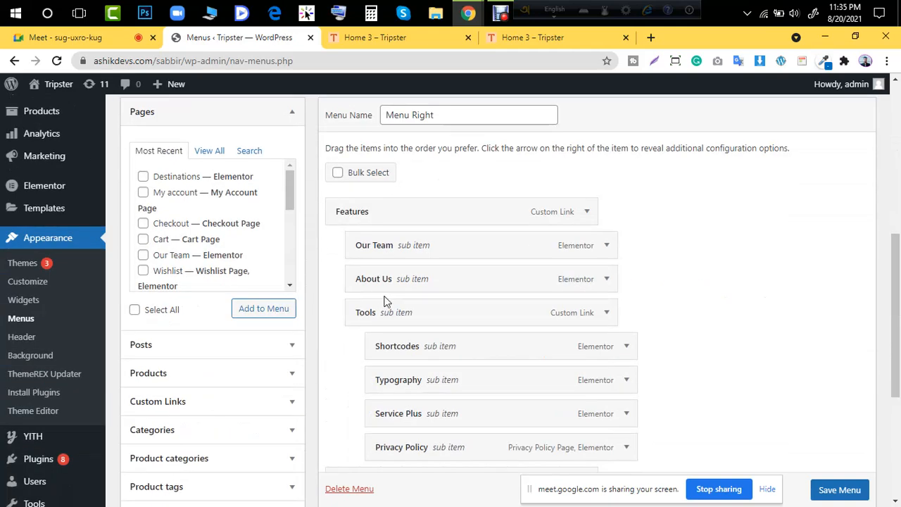
scroll(381, 296, "up", 3)
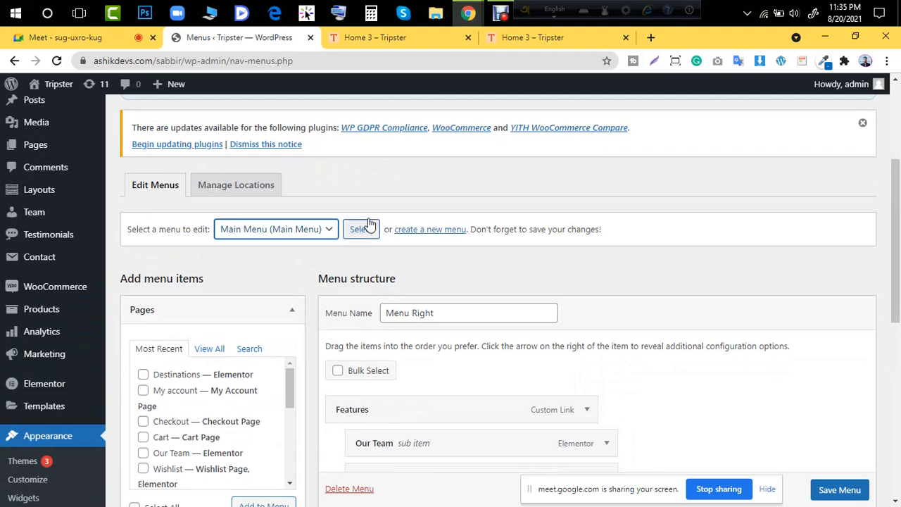
left_click(361, 230)
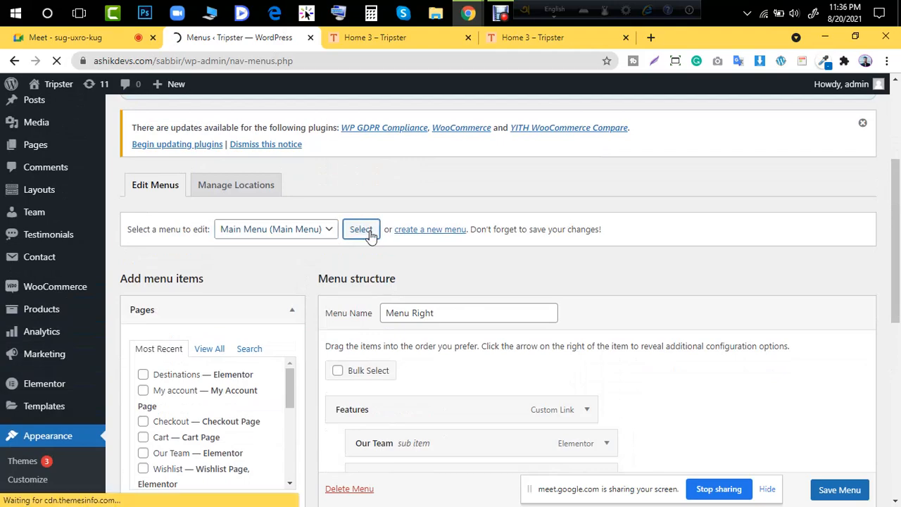
Move the Home 2 item to the top level above Home in the Main Menu and remove the parent Home custom link.
scroll(380, 274, "down", 4)
scroll(380, 265, "up", 4)
scroll(379, 272, "down", 5)
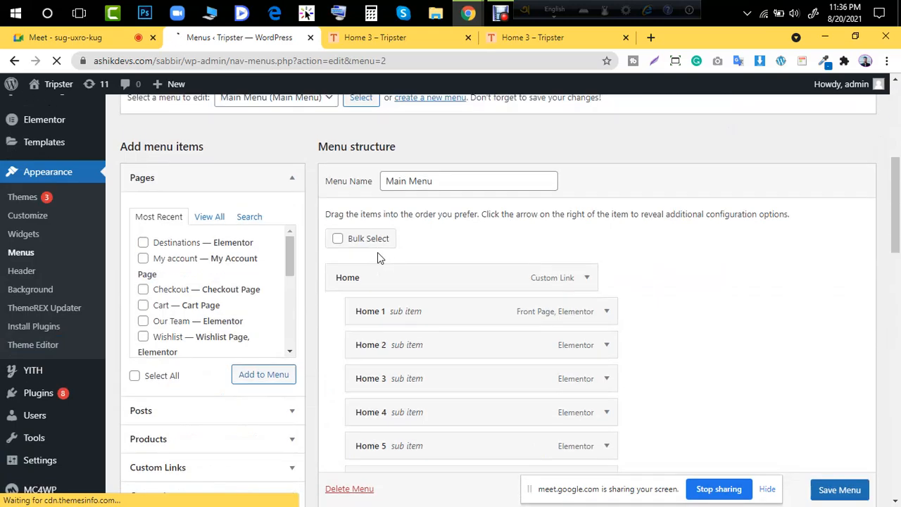
scroll(428, 280, "down", 1)
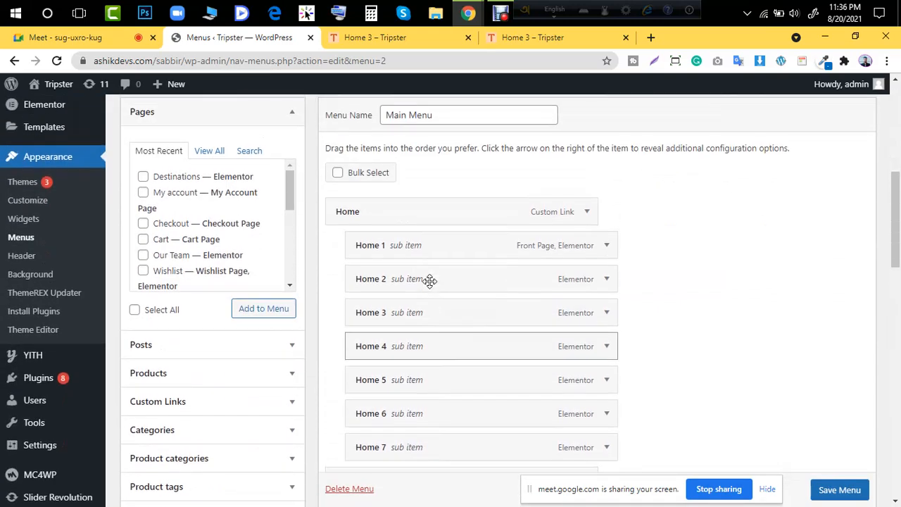
left_click_drag(519, 282, 486, 225)
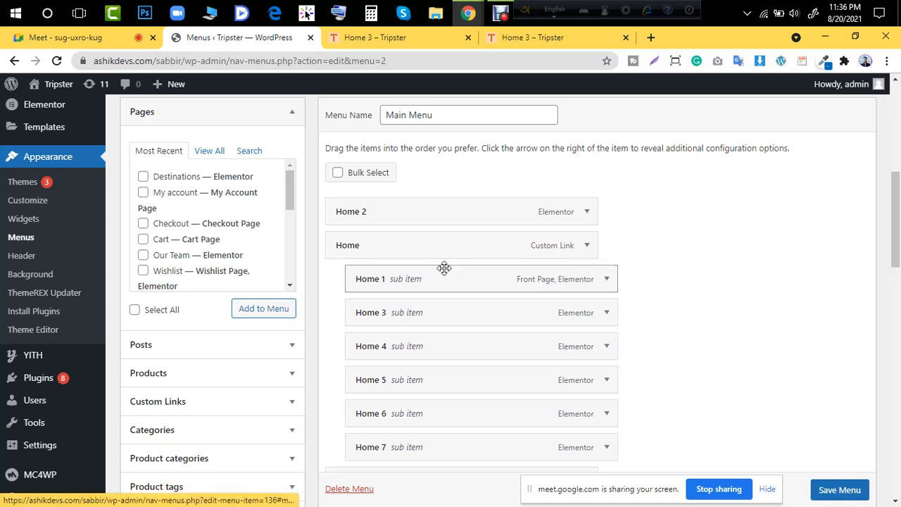
left_click(587, 246)
left_click(348, 412)
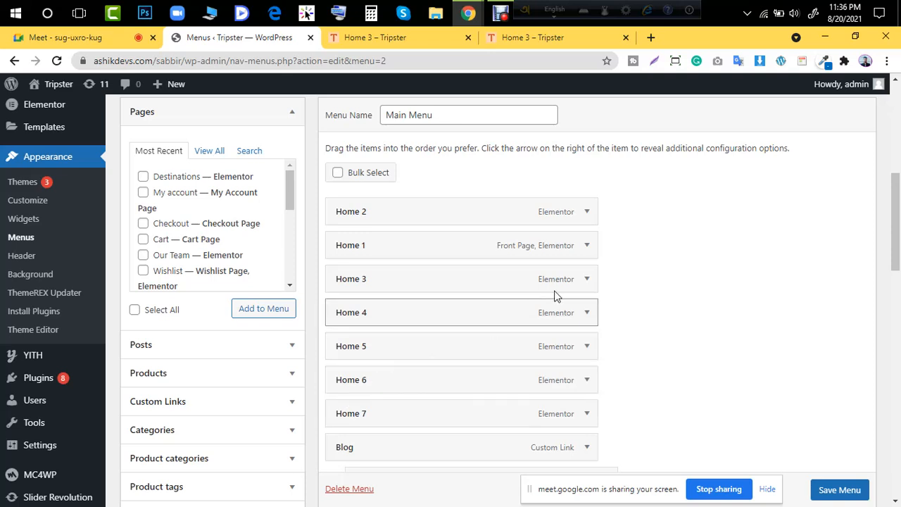
Remove the Home 1 and Home 3 items from the Main Menu.
left_click(587, 246)
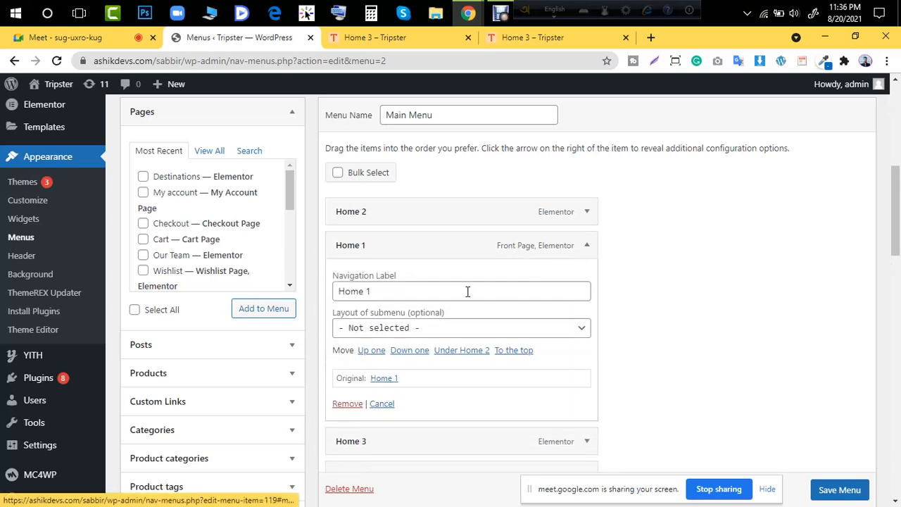
left_click(349, 405)
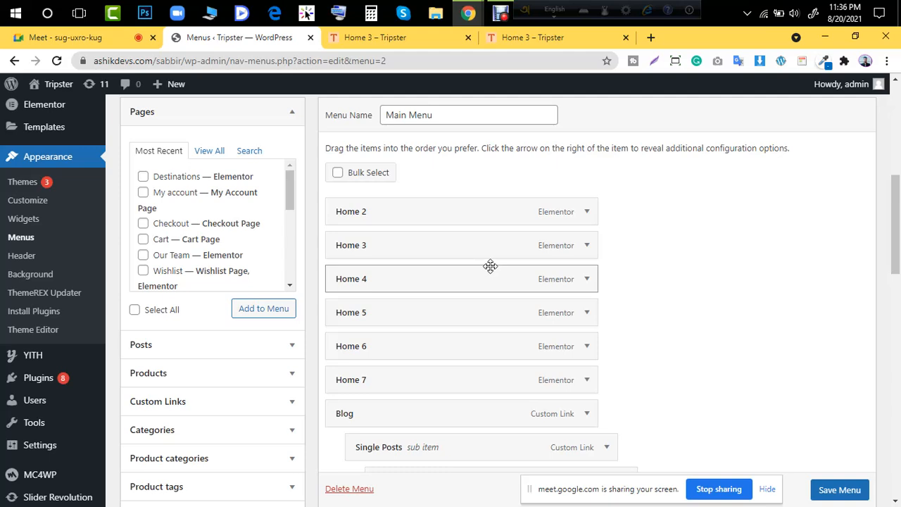
left_click(588, 246)
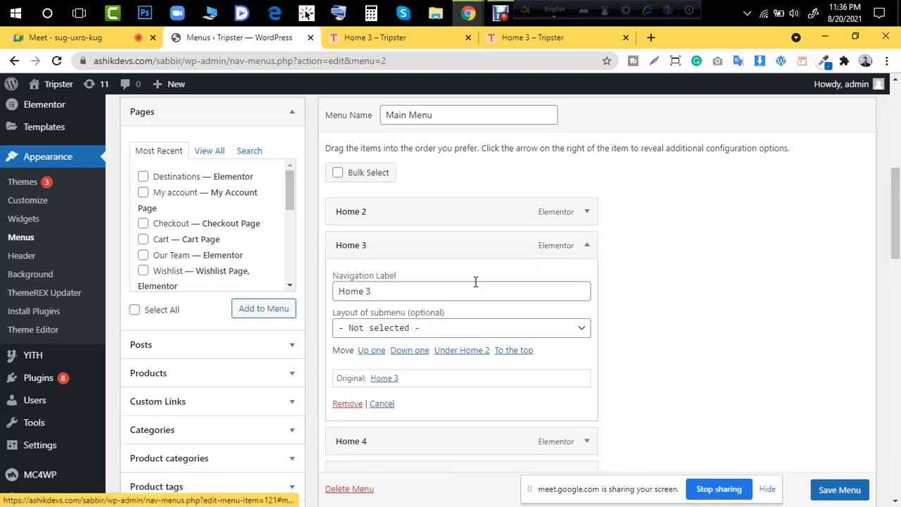
left_click(361, 402)
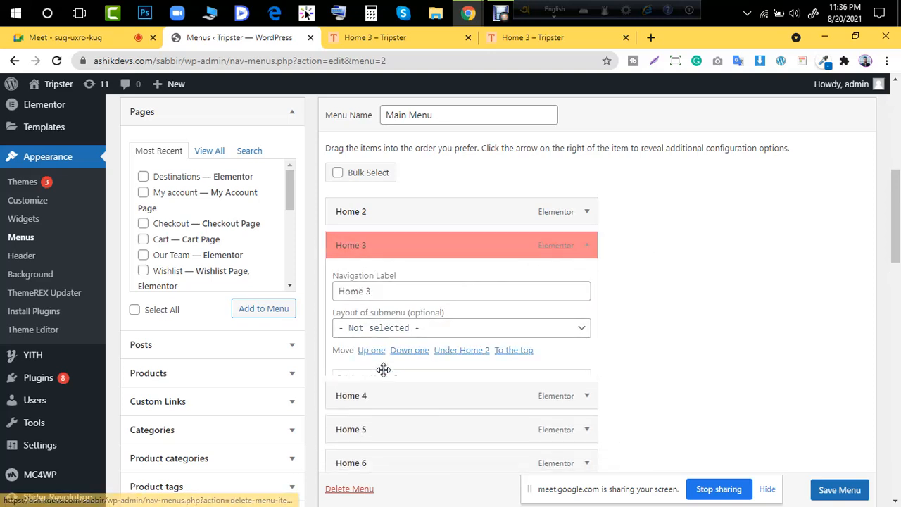
Change the navigation label of the Home 2 menu item to Home.
left_click(587, 211)
left_click(420, 258)
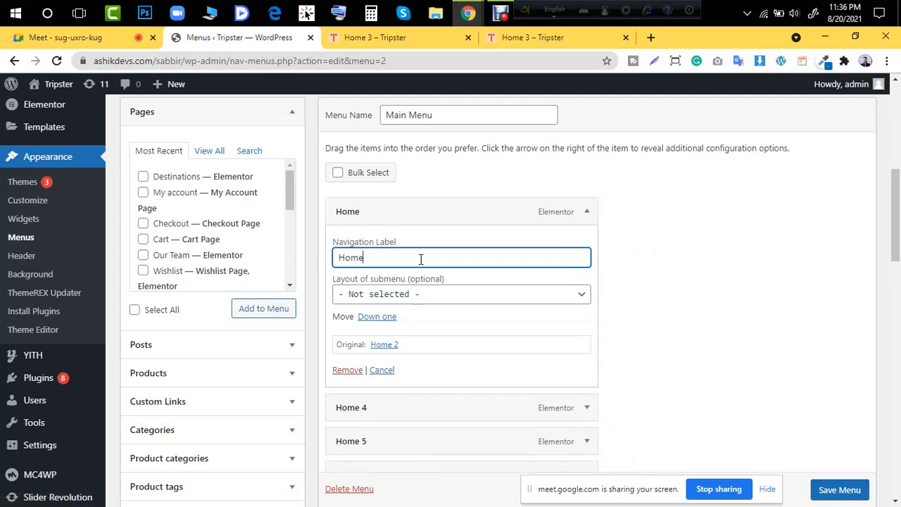
left_click(589, 218)
Remove the Home 4, Home 5, Home 6 and Home 7 items from the Main Menu.
left_click(588, 247)
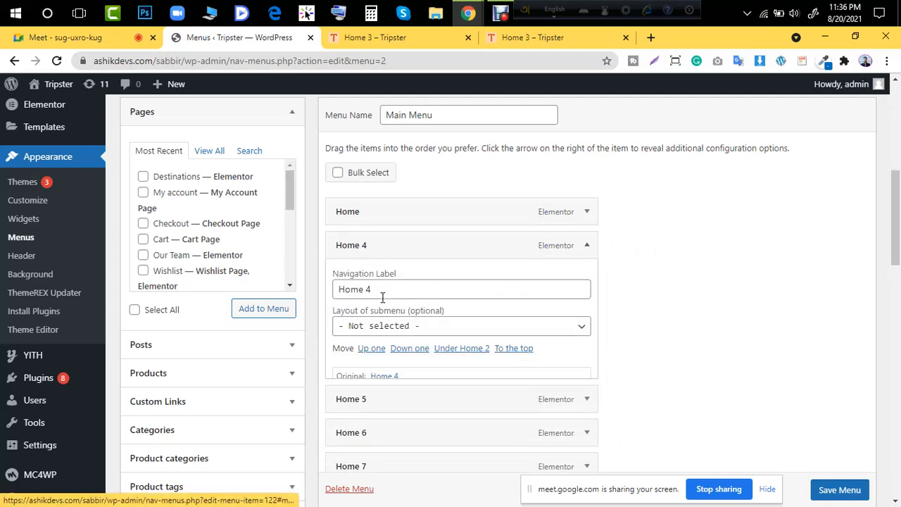
left_click(350, 399)
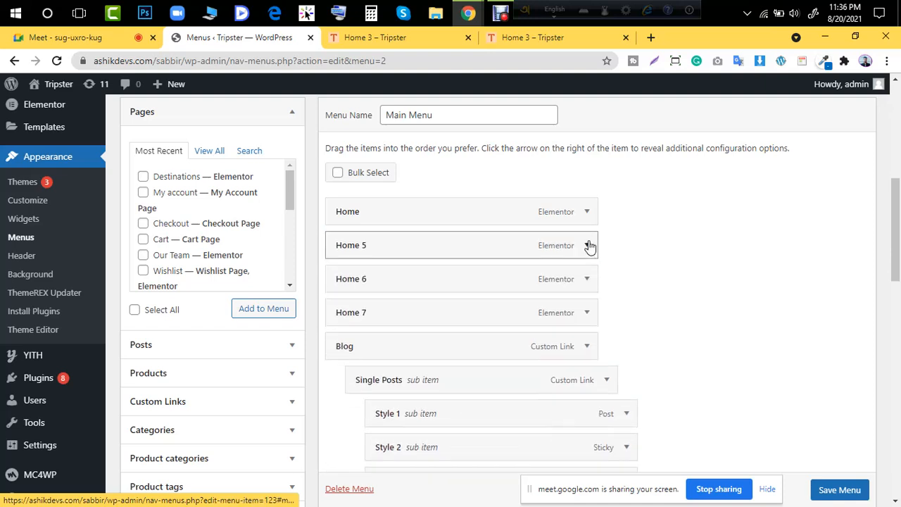
left_click(588, 245)
left_click(348, 403)
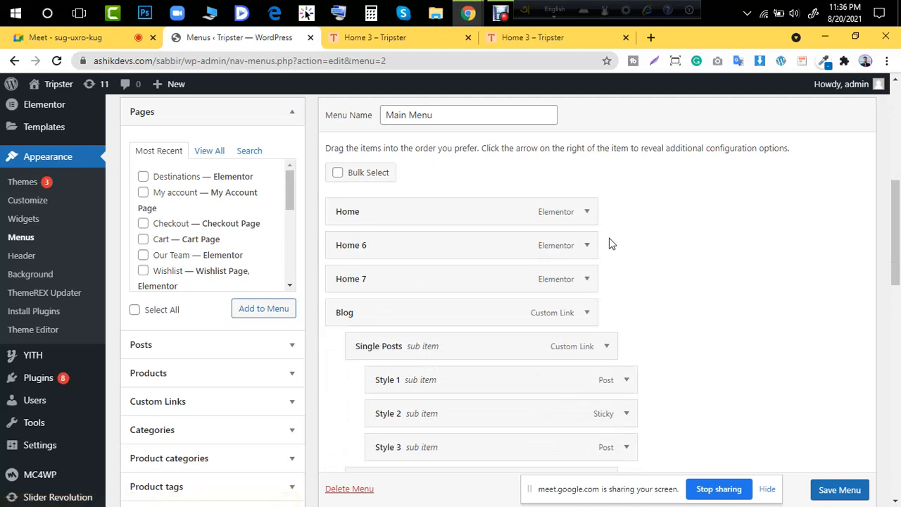
left_click(588, 246)
left_click(348, 400)
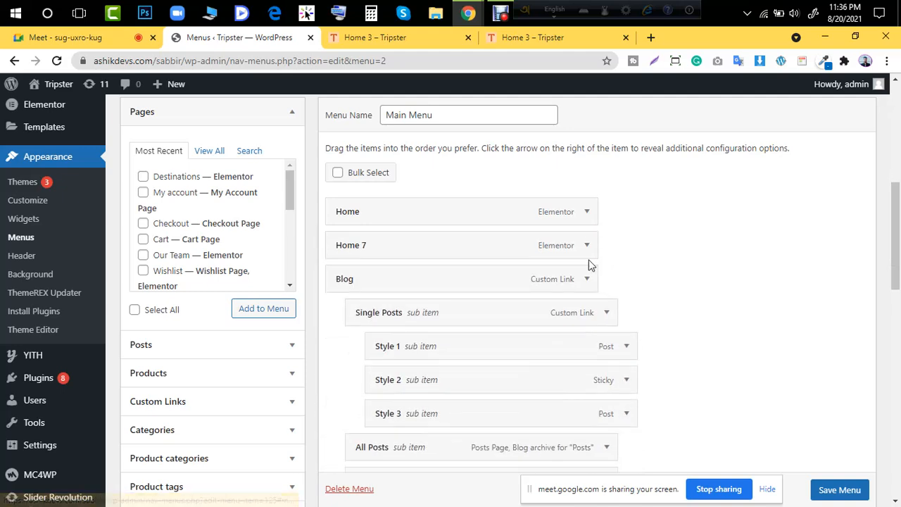
left_click(587, 246)
left_click(348, 404)
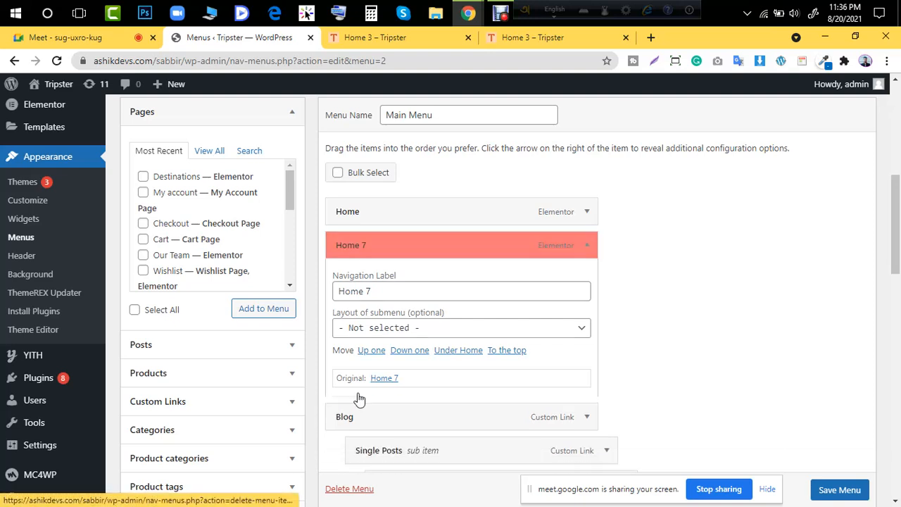
Remove the Shop and Review items near the end of the Main Menu.
scroll(411, 289, "down", 1)
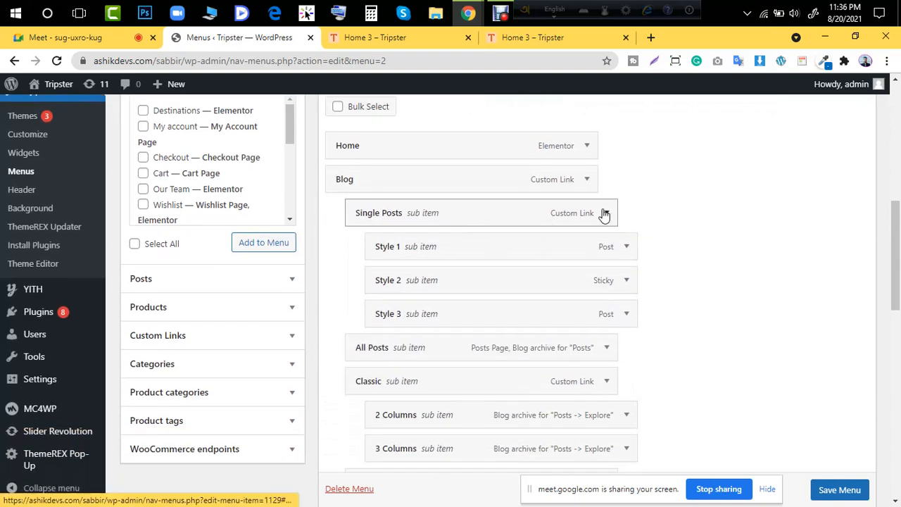
scroll(598, 226, "down", 8)
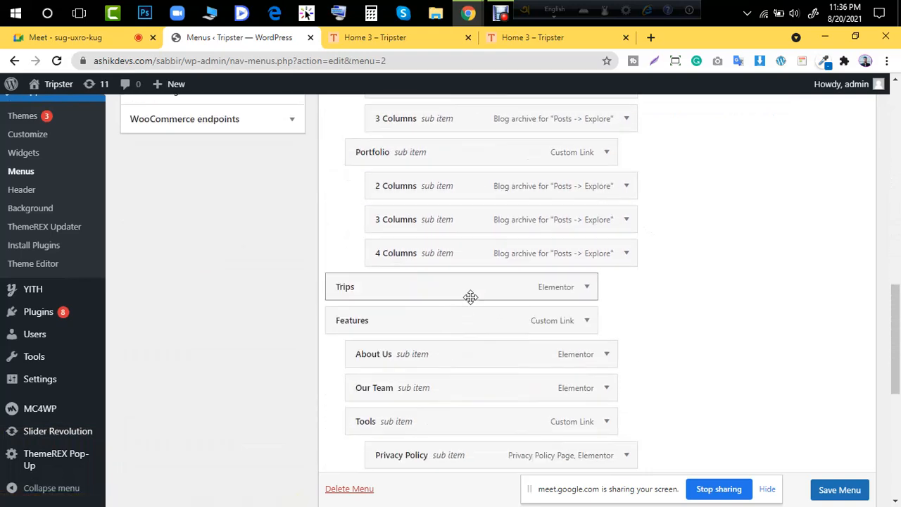
scroll(469, 303, "down", 1)
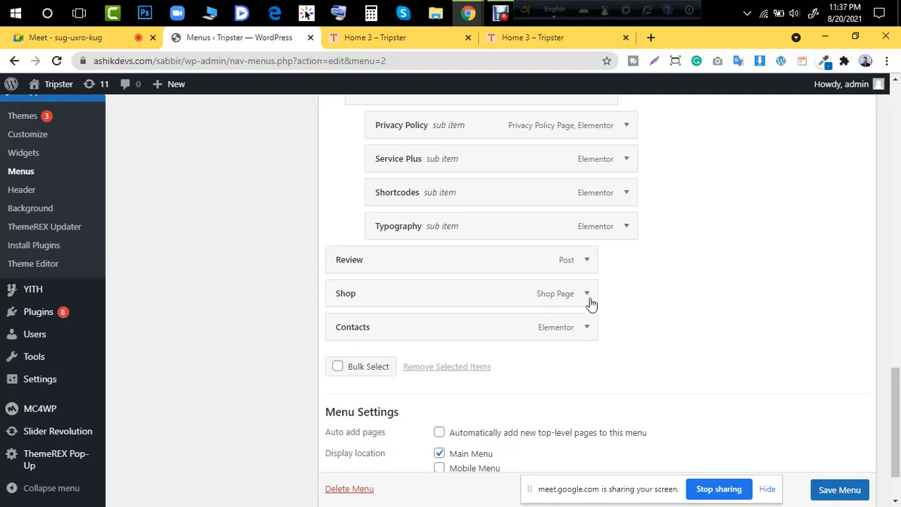
left_click(588, 296)
scroll(585, 298, "down", 1)
left_click(340, 386)
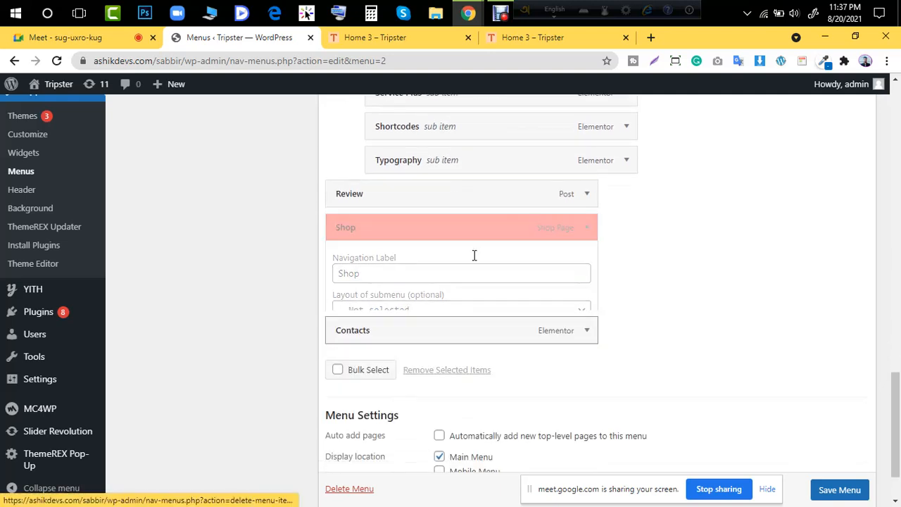
left_click(583, 223)
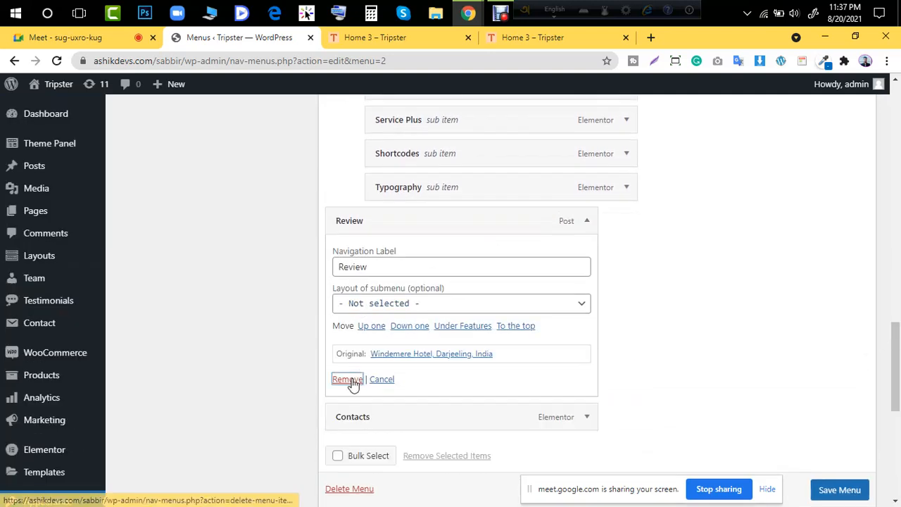
left_click(352, 380)
Move About Us out of the Features submenu to a top-level position directly above Trips.
scroll(405, 299, "up", 5)
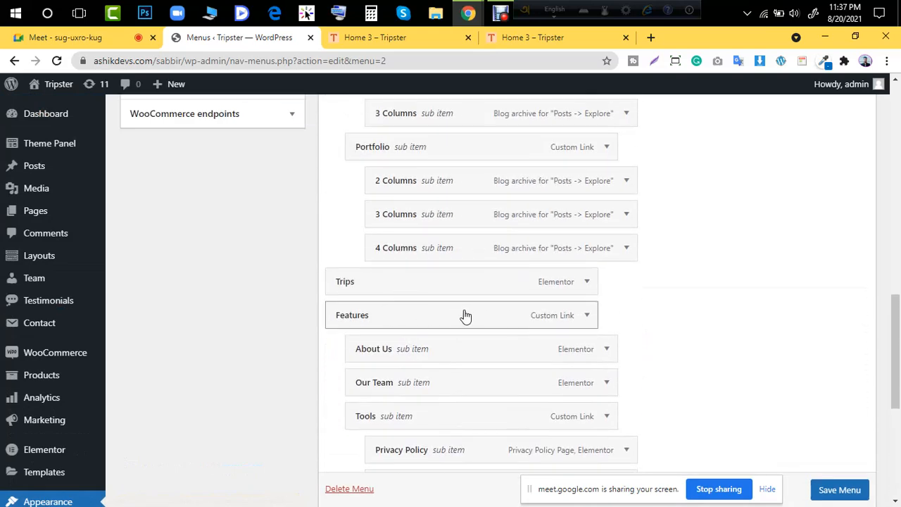
scroll(461, 316, "down", 2)
scroll(427, 286, "up", 4)
left_click_drag(405, 403, 383, 346)
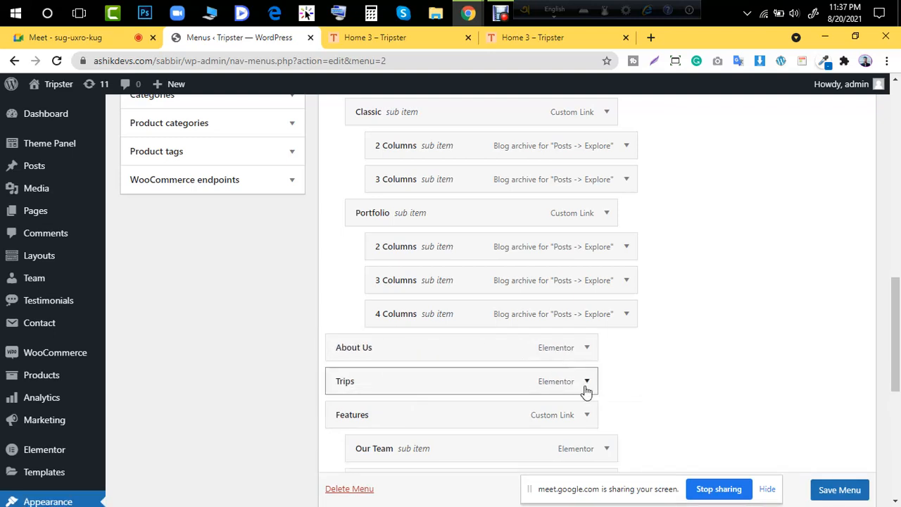
Remove the Trips, Features and Our Team items from the Main Menu.
scroll(578, 373, "down", 1)
left_click(587, 316)
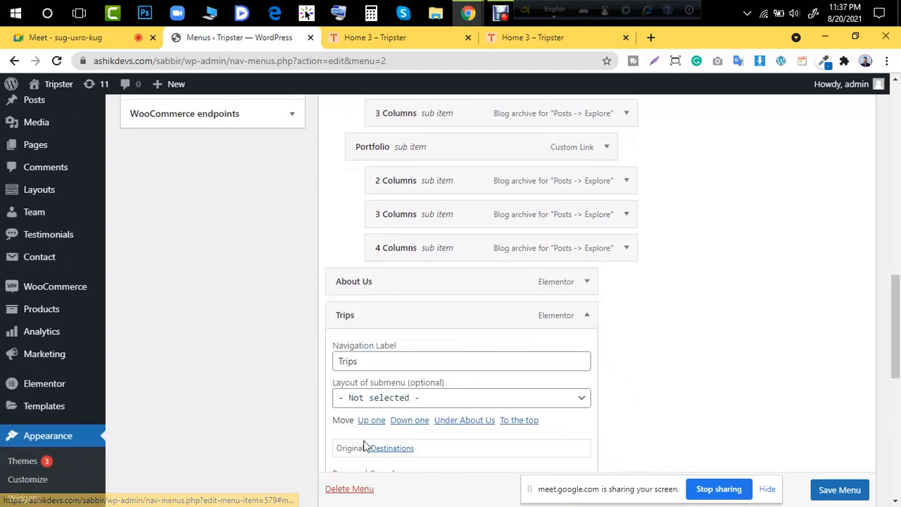
scroll(364, 445, "down", 1)
left_click(349, 465)
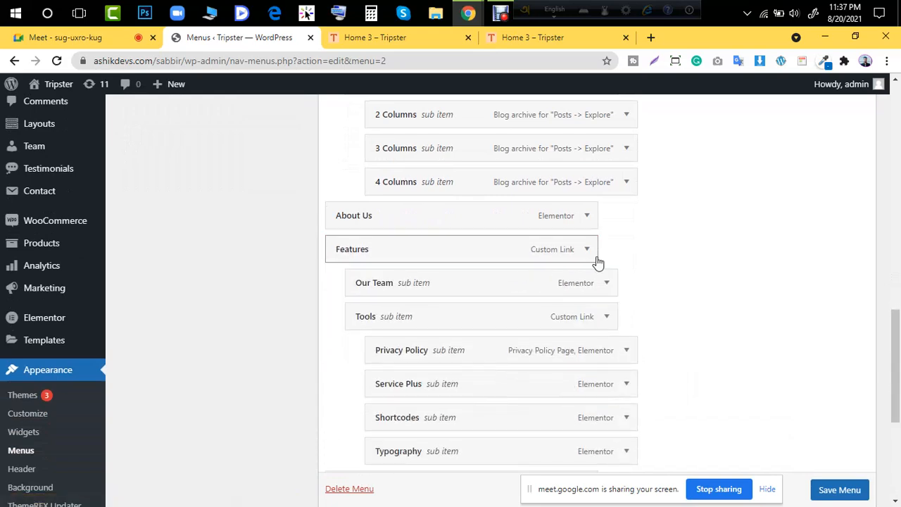
left_click(587, 250)
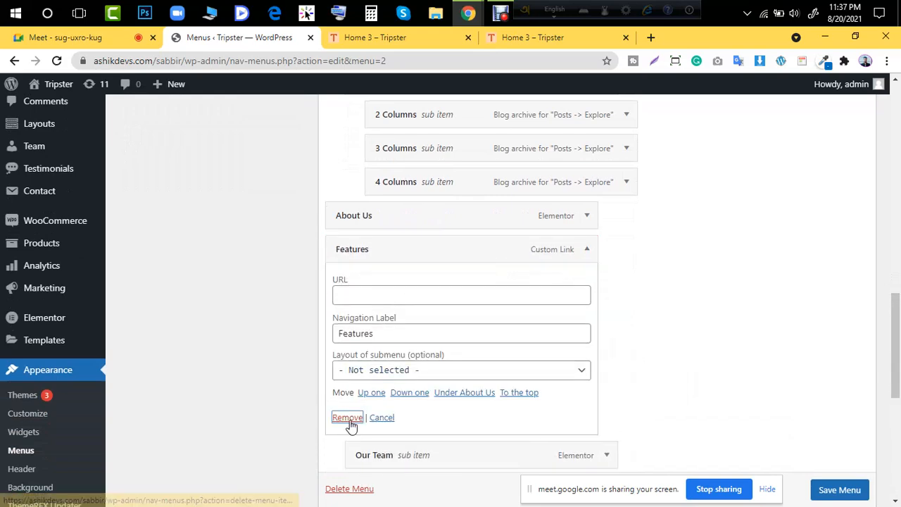
left_click(347, 417)
left_click(587, 250)
left_click(347, 409)
Remove the Tools, Privacy Policy, Service Plus and Shortcodes items from the Main Menu.
scroll(377, 367, "down", 1)
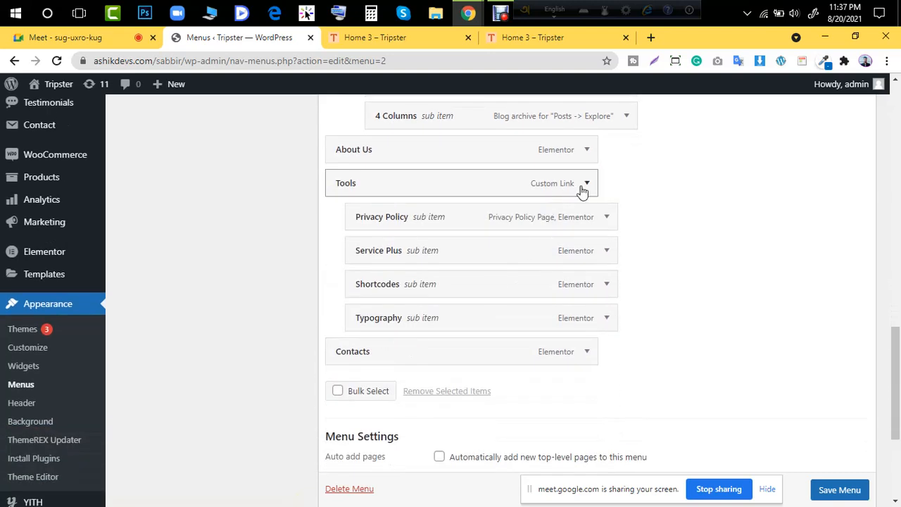
left_click(587, 183)
left_click(348, 354)
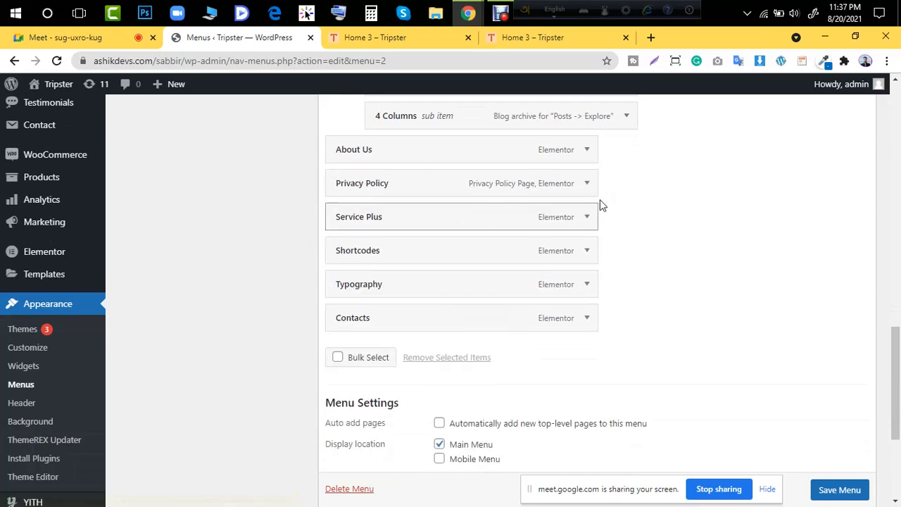
left_click(587, 183)
left_click(341, 342)
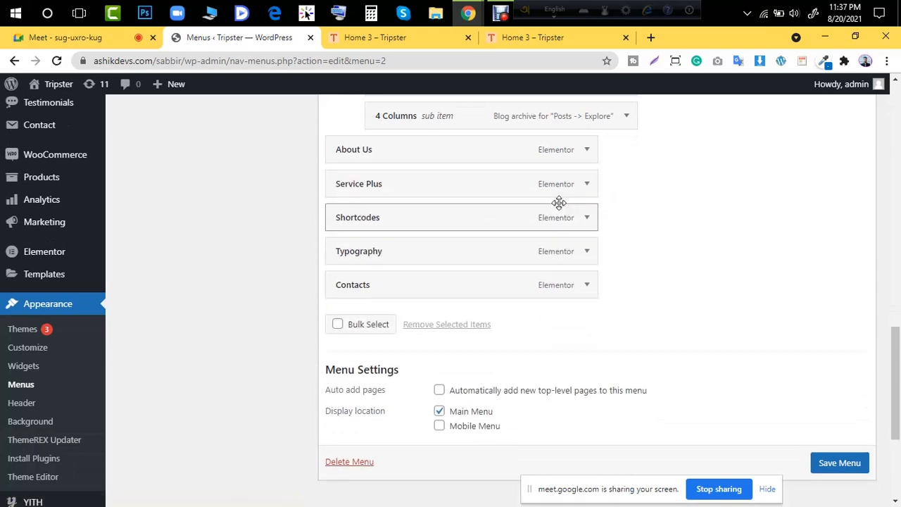
left_click(587, 183)
left_click(343, 343)
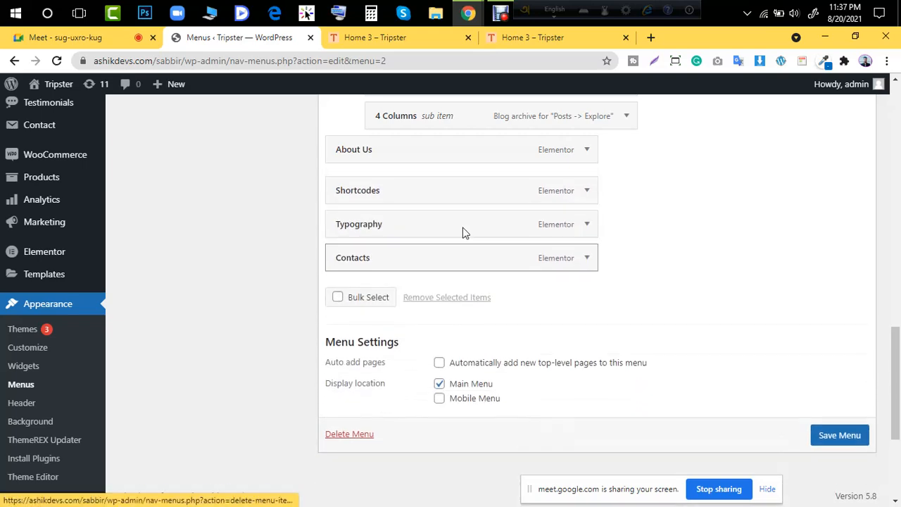
left_click(587, 183)
left_click(347, 343)
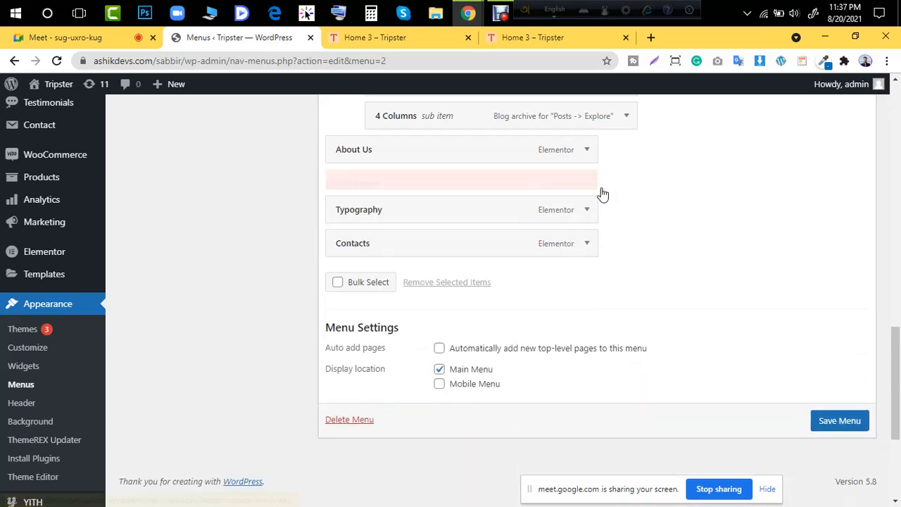
Remove the Typography item between About Us and Contacts from the Main Menu and save the menu.
left_click(587, 183)
left_click(347, 343)
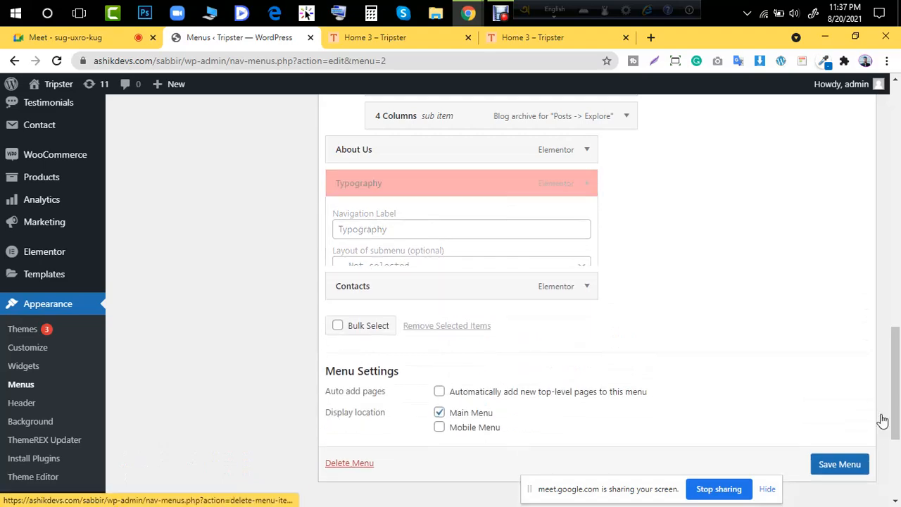
left_click(834, 368)
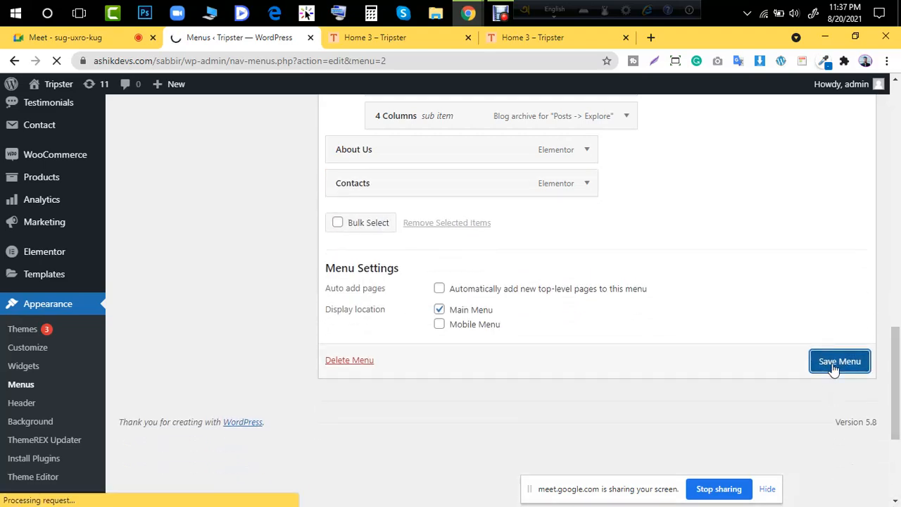
scroll(775, 322, "up", 15)
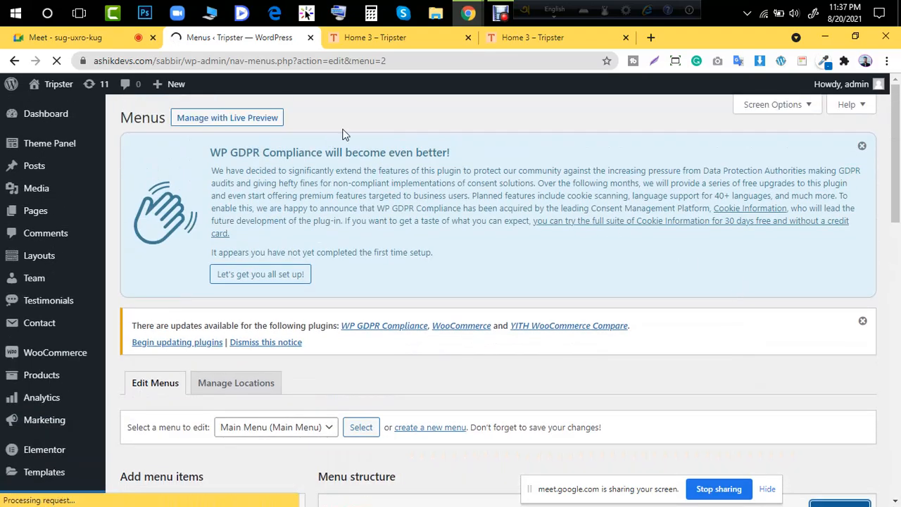
Reload the Home 3 page on the front end and open the site's home page from the logo.
left_click(386, 36)
left_click(60, 61)
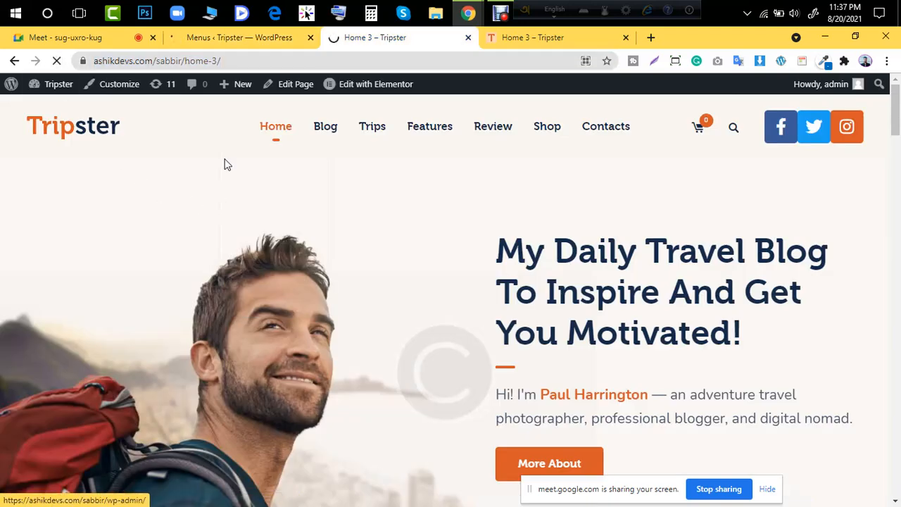
left_click(232, 39)
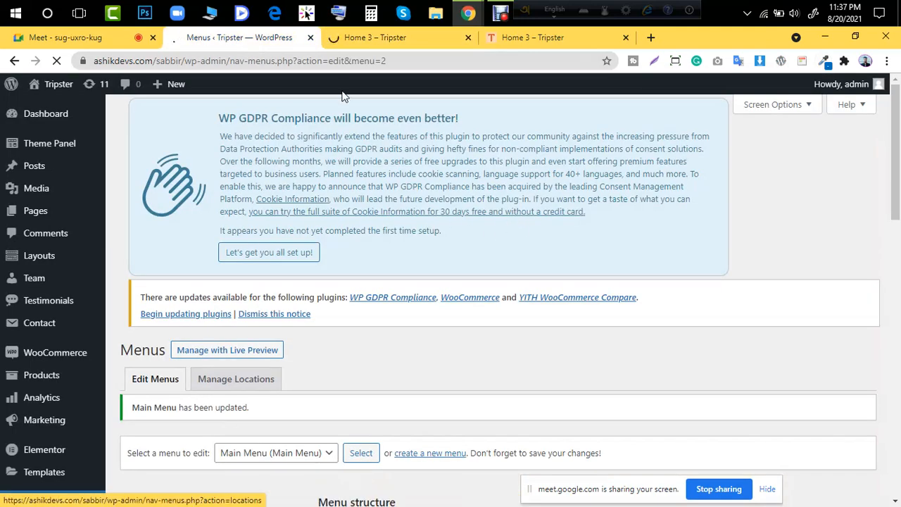
left_click(381, 39)
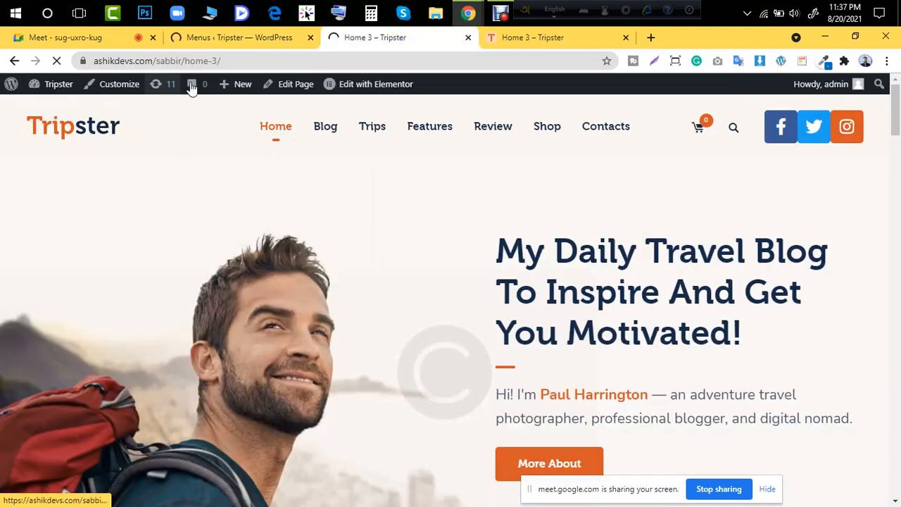
left_click_drag(219, 61, 406, 64)
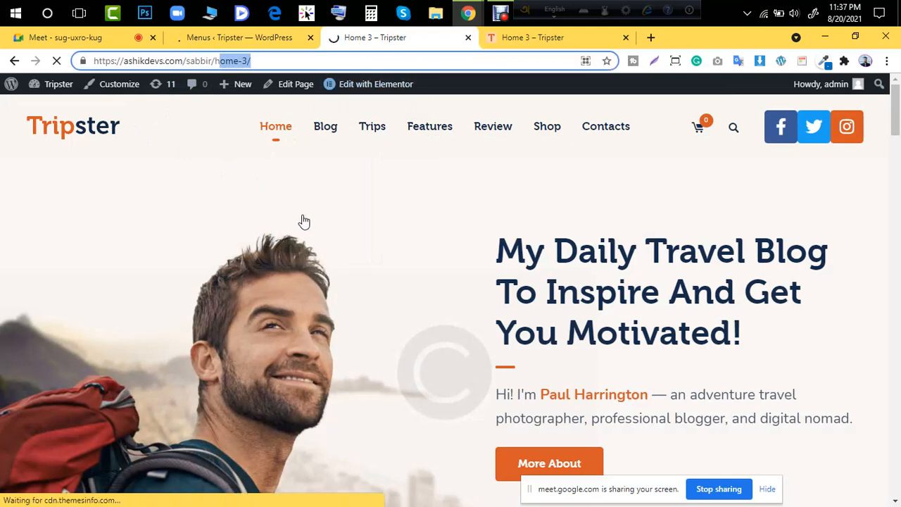
left_click(103, 135)
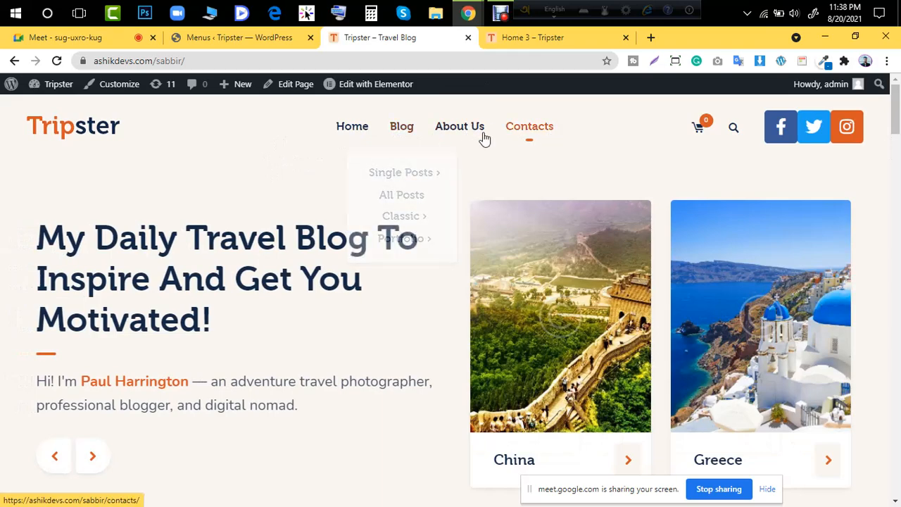
Look over the home page, its header menu with the Blog submenus, and the header search.
scroll(372, 233, "down", 5)
scroll(362, 231, "up", 5)
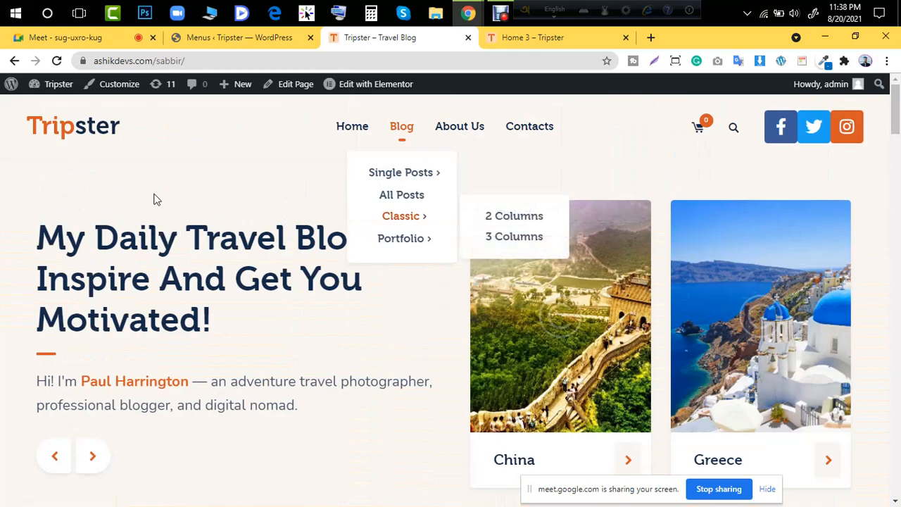
scroll(246, 228, "down", 10)
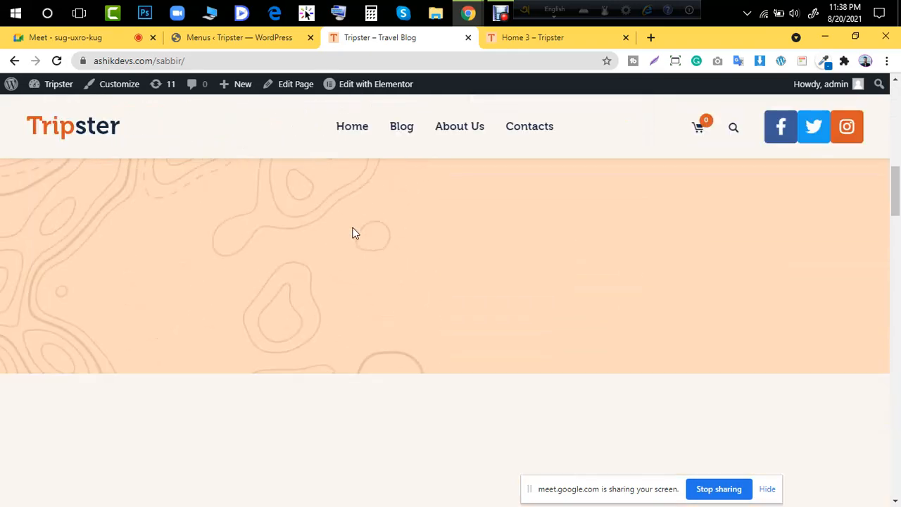
scroll(409, 264, "up", 12)
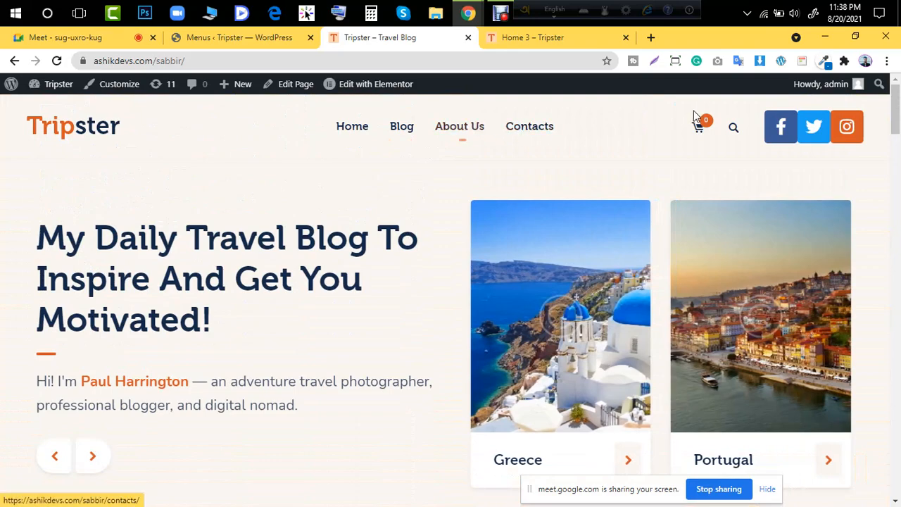
left_click(736, 135)
left_click(829, 136)
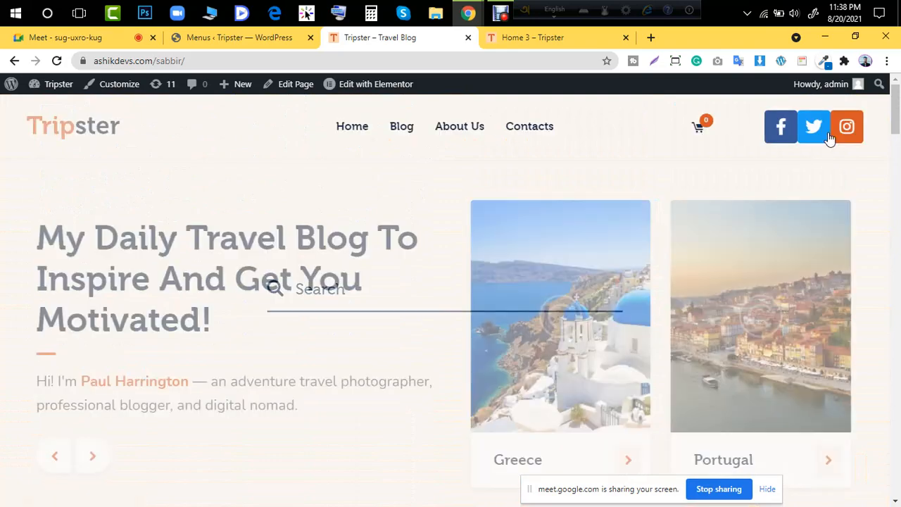
Load the Customizer from the home page and open the theme's Theme Options in the dashboard tab.
mouse_move(382, 87)
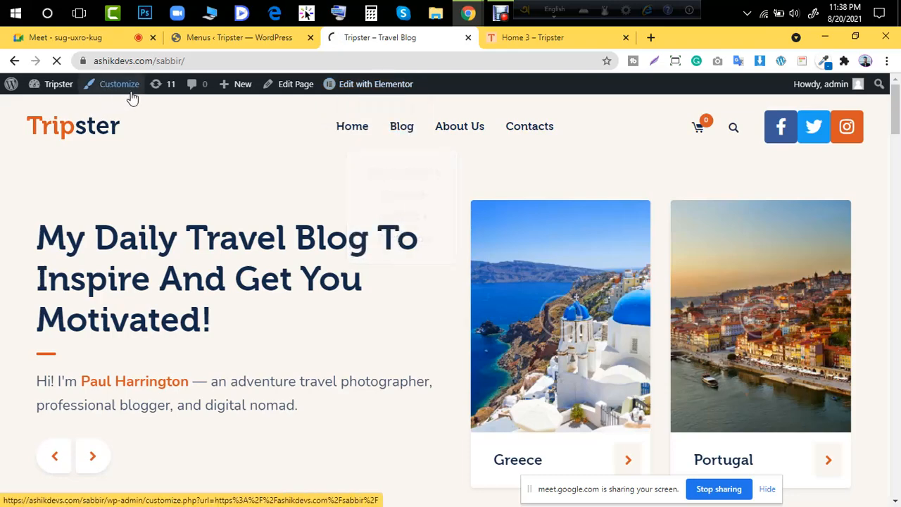
left_click(203, 37)
scroll(42, 212, "down", 8)
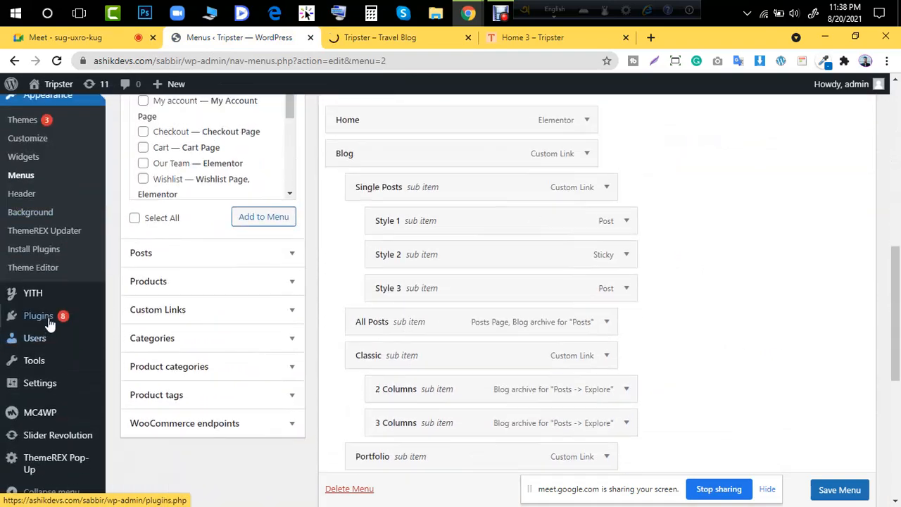
scroll(49, 322, "up", 3)
left_click(26, 330)
scroll(28, 331, "up", 5)
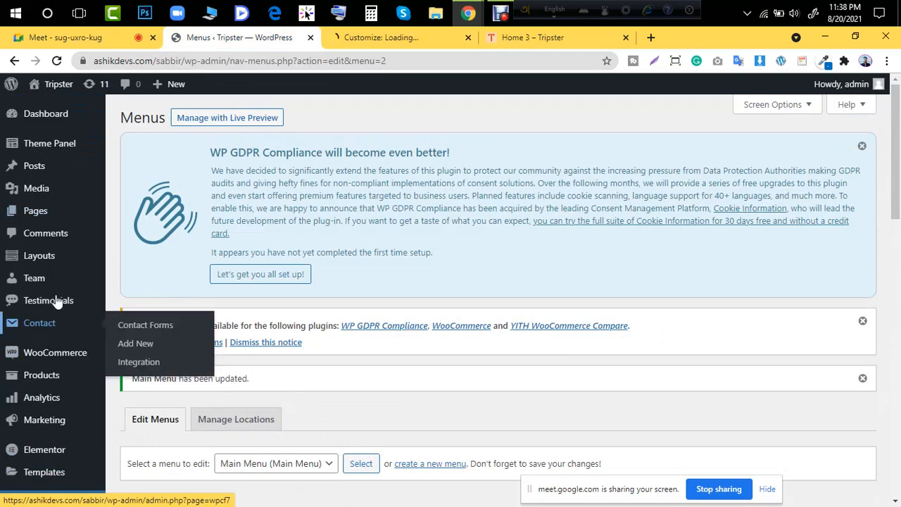
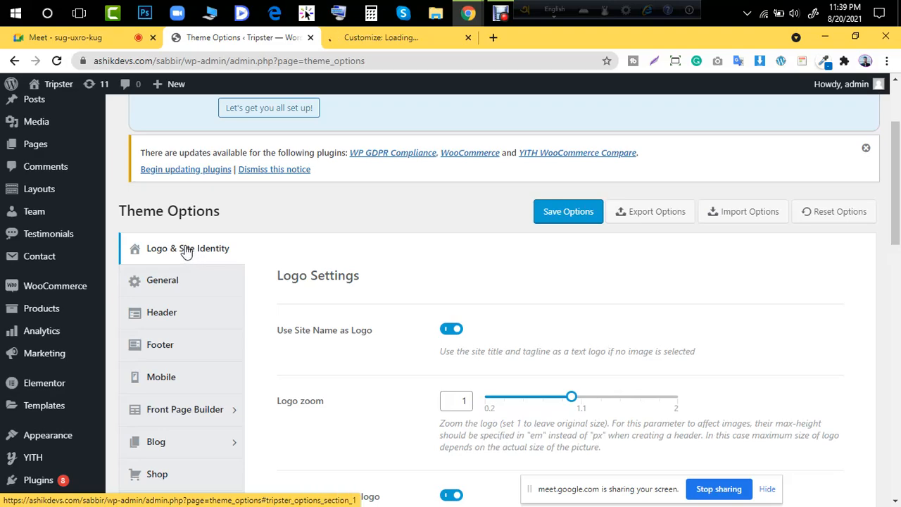
Open the image chooser for the site Logo in the Logo & Site Identity section of Theme Options.
scroll(72, 177, "up", 2)
scroll(145, 232, "down", 7)
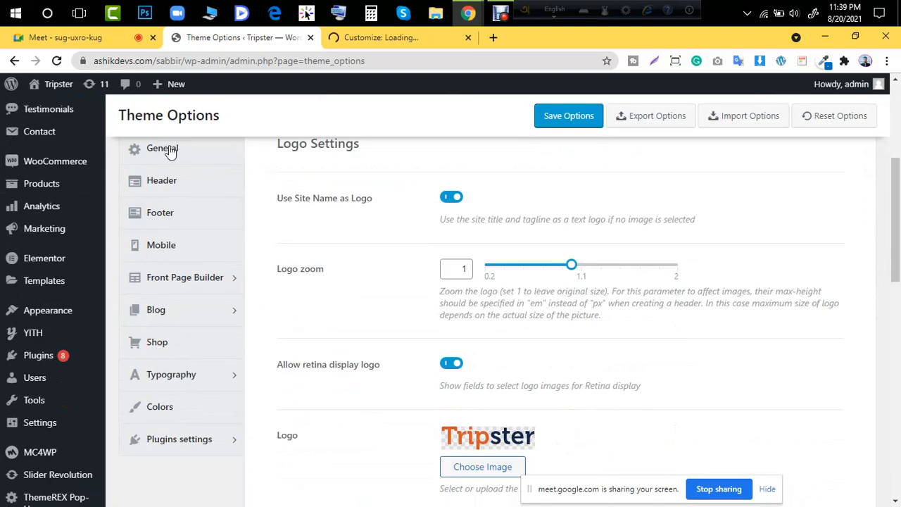
scroll(169, 220, "up", 4)
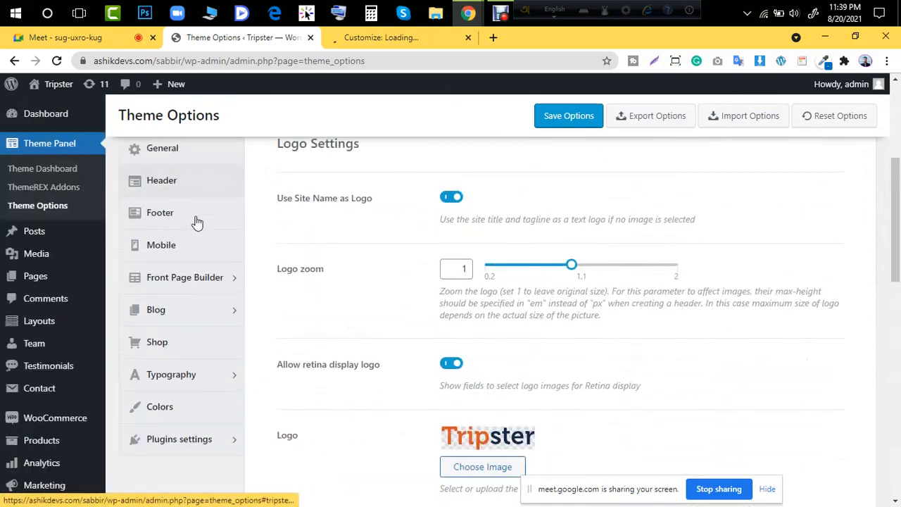
scroll(171, 217, "up", 3)
scroll(191, 320, "down", 8)
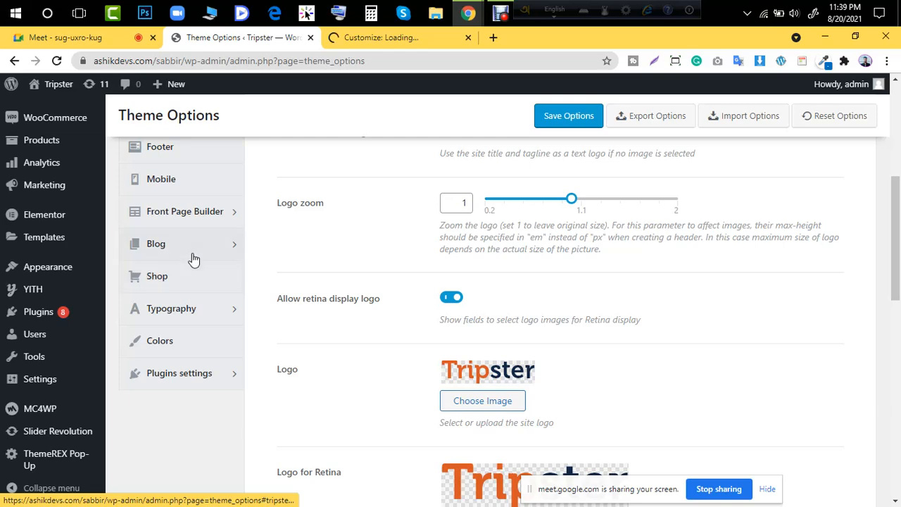
scroll(495, 315, "down", 3)
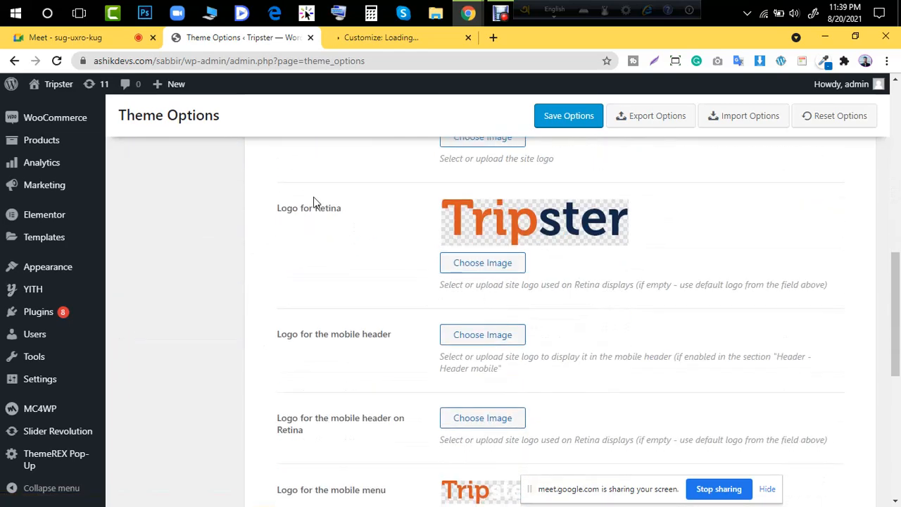
scroll(617, 251, "up", 3)
left_click(495, 336)
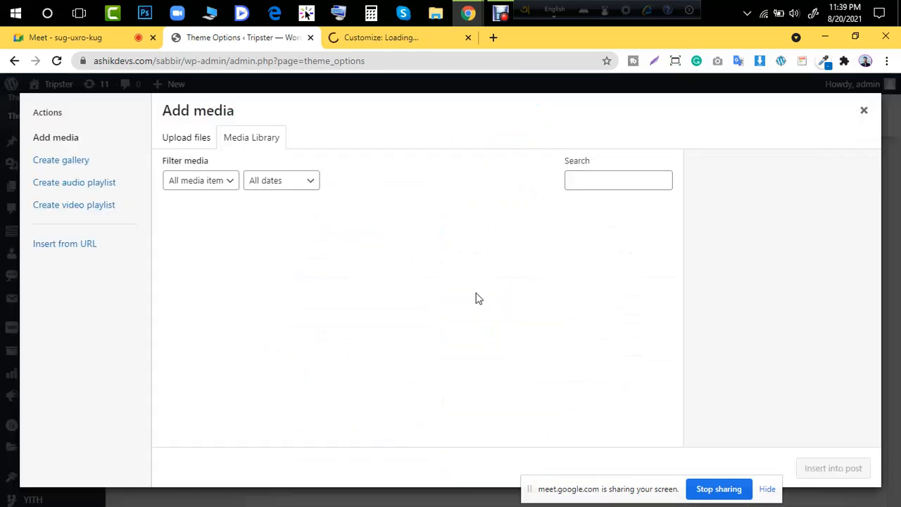
Switch to File Explorer, find logo-white-1.png in the Downloads folder and upload it to the open media library.
left_click(437, 13)
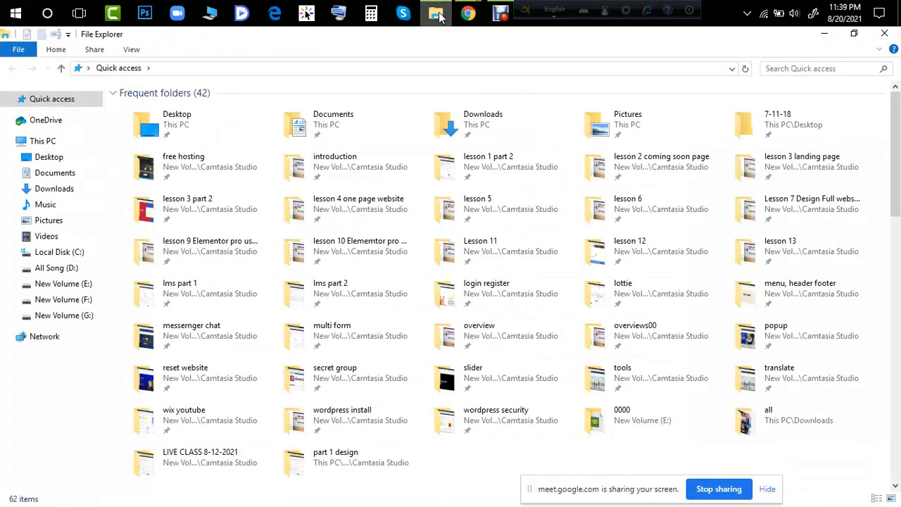
left_click(62, 191)
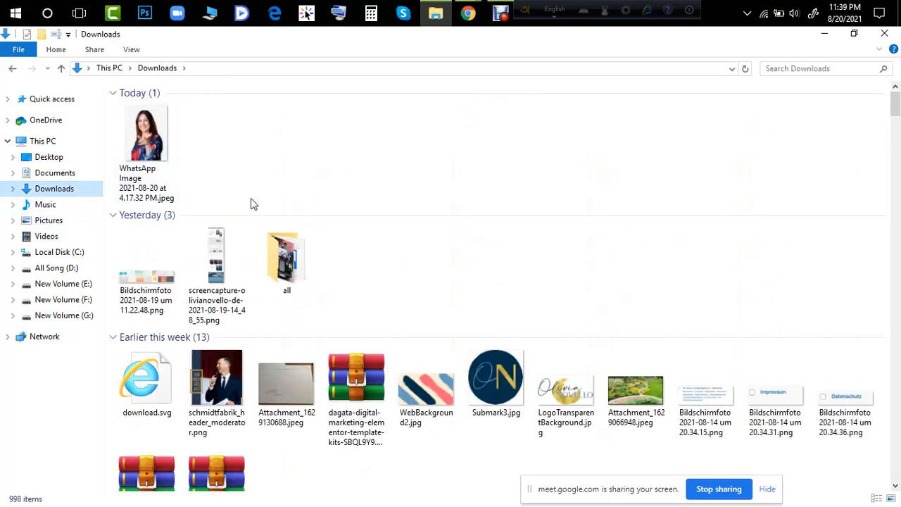
scroll(254, 204, "down", 6)
scroll(257, 201, "down", 3)
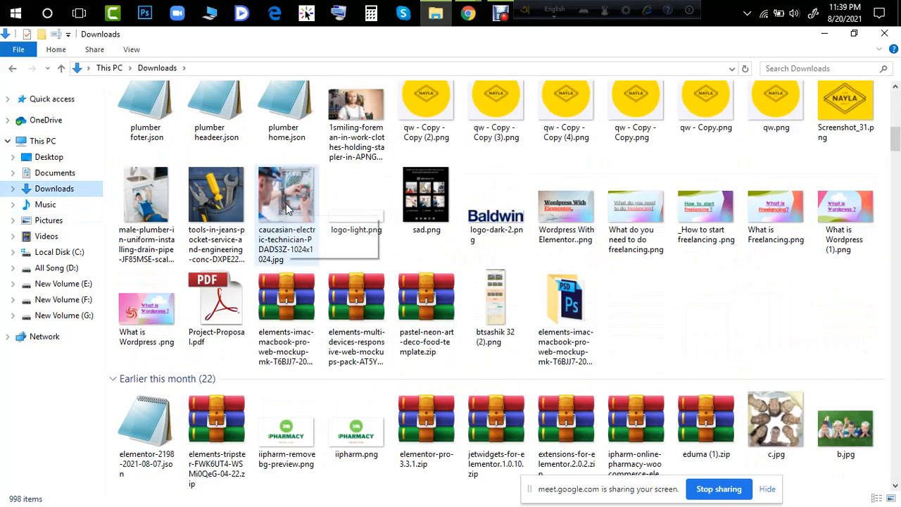
scroll(291, 201, "down", 3)
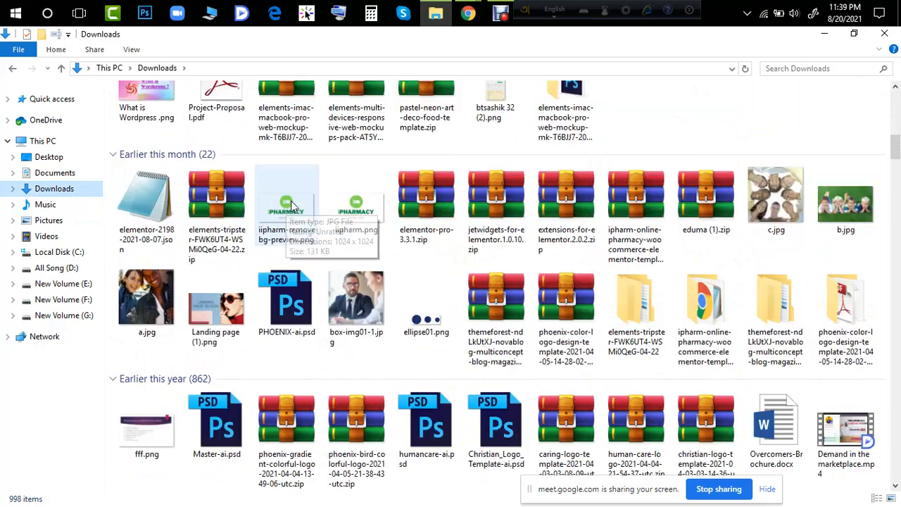
scroll(409, 299, "down", 14)
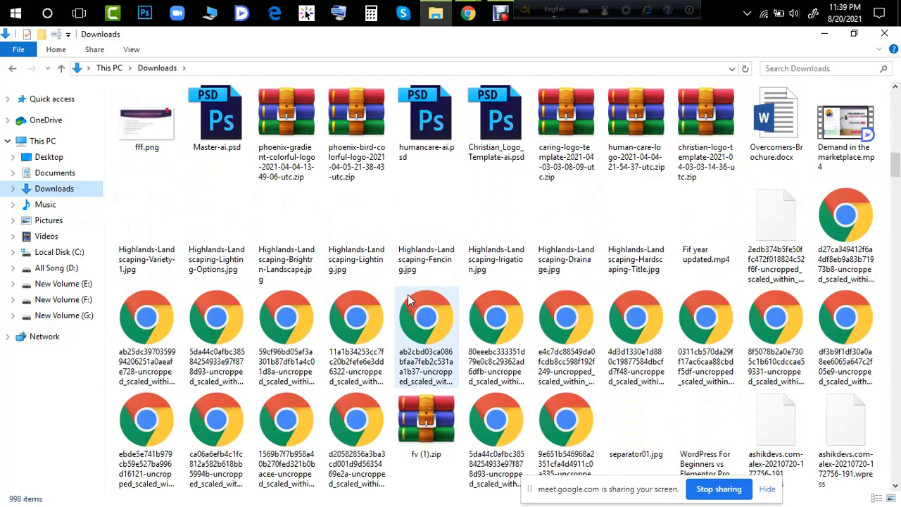
scroll(400, 299, "up", 4)
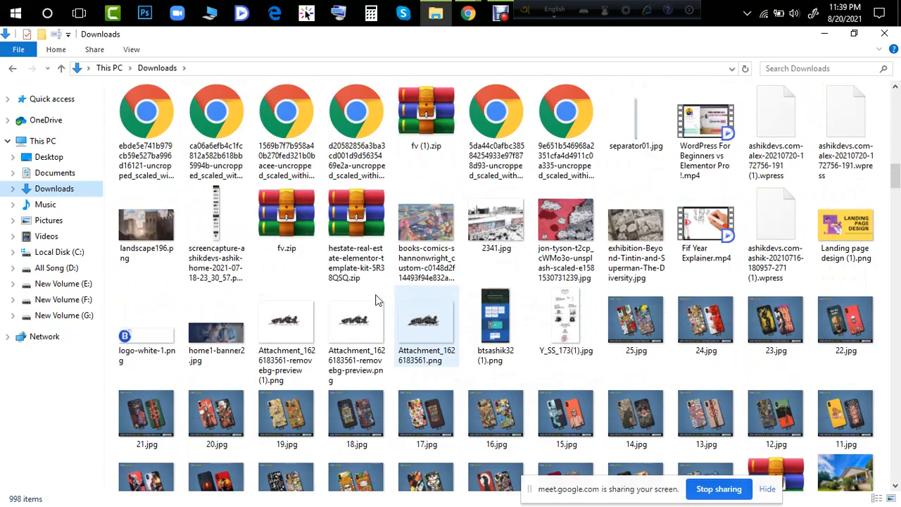
left_click(143, 357)
left_click_drag(147, 358, 317, 260)
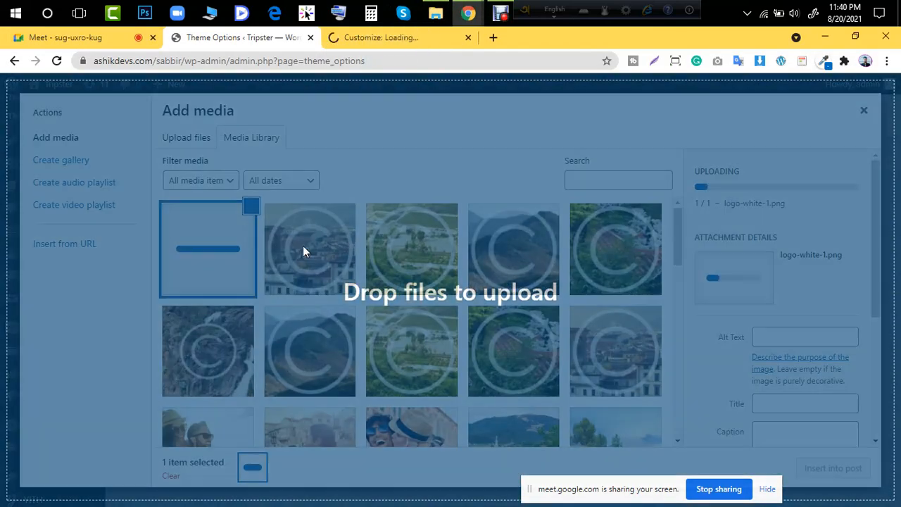
Switch to the Customizer and examine its Logo & Site Identity settings and the list of customization sections.
left_click(372, 42)
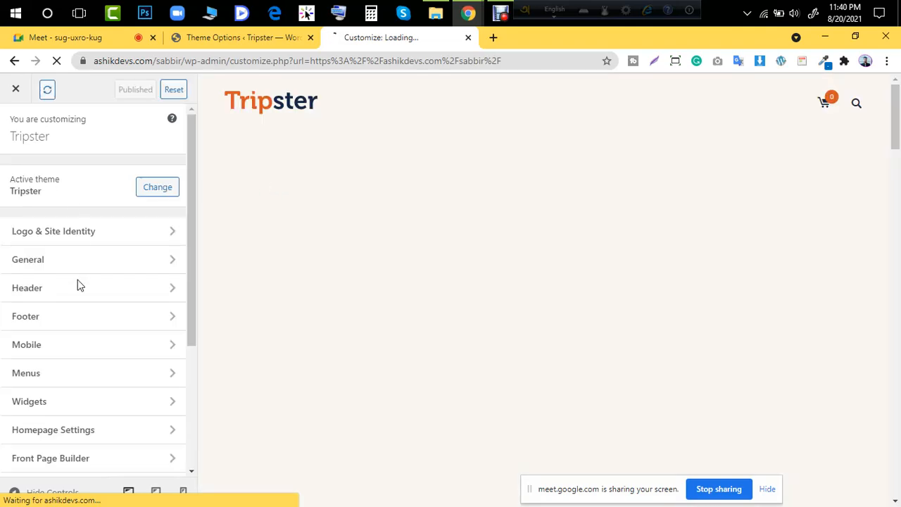
left_click(74, 236)
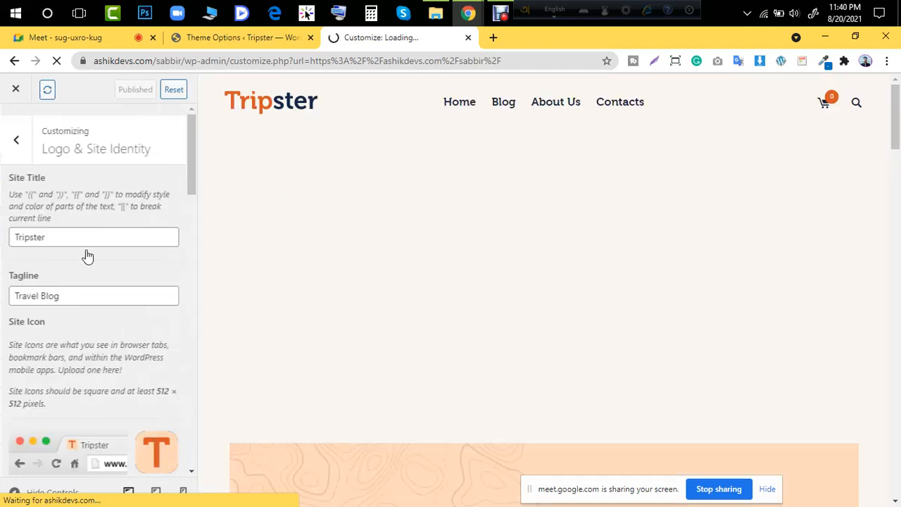
scroll(96, 302, "down", 8)
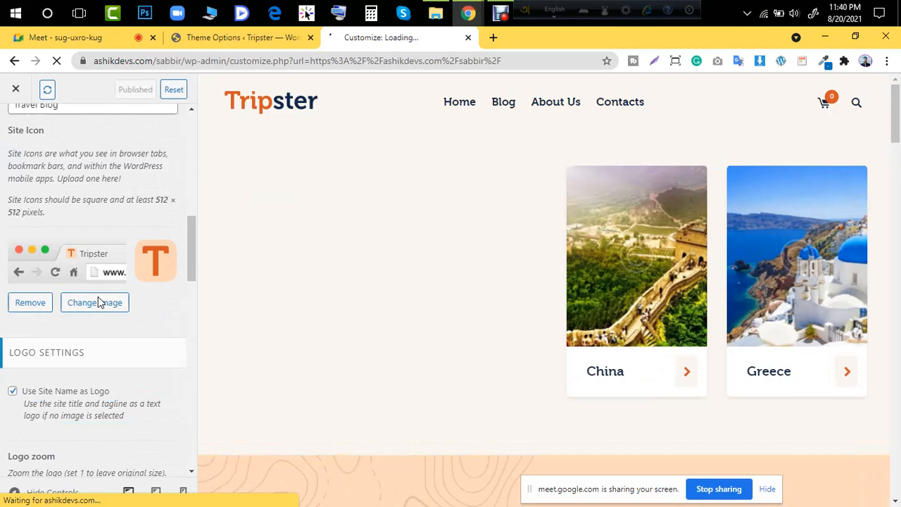
scroll(72, 248, "up", 3)
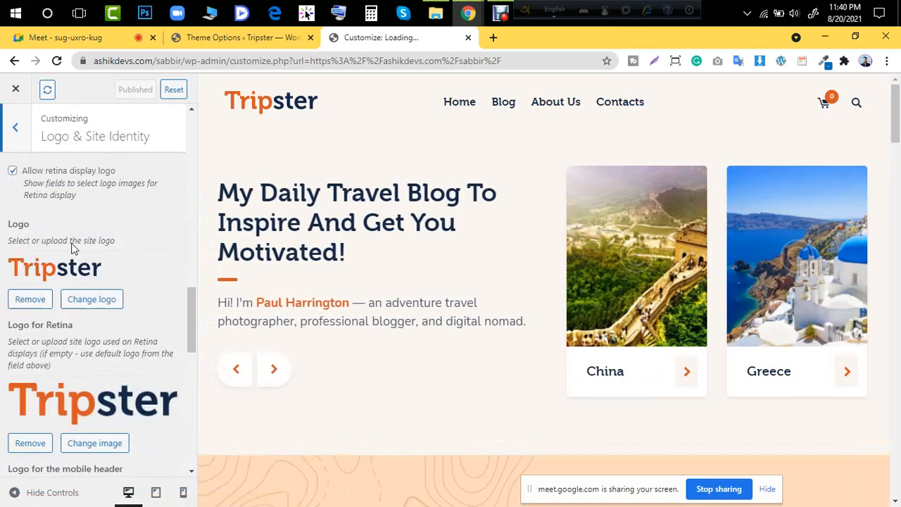
scroll(81, 267, "up", 5)
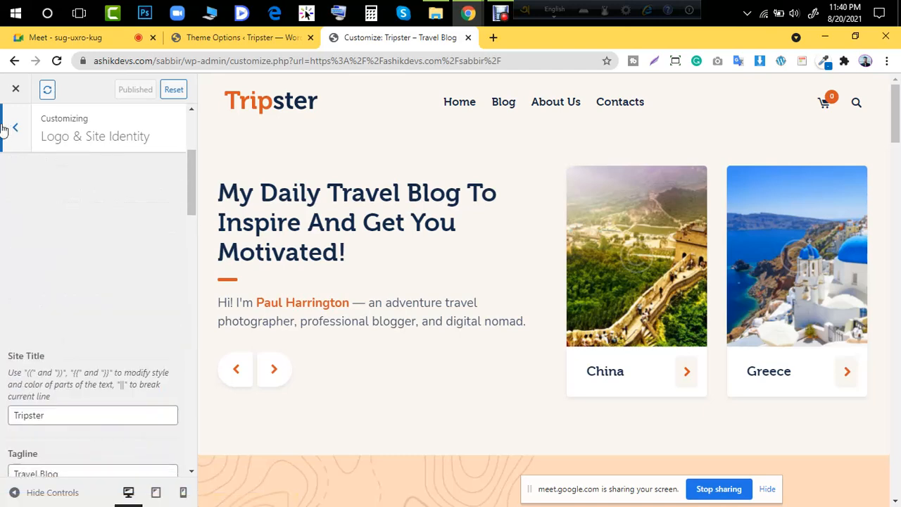
left_click(5, 129)
scroll(54, 271, "down", 3)
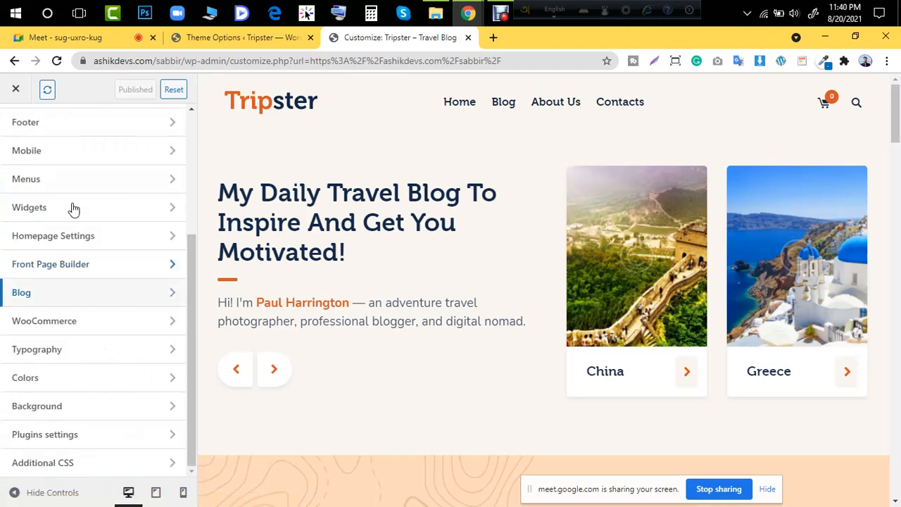
scroll(107, 162, "up", 2)
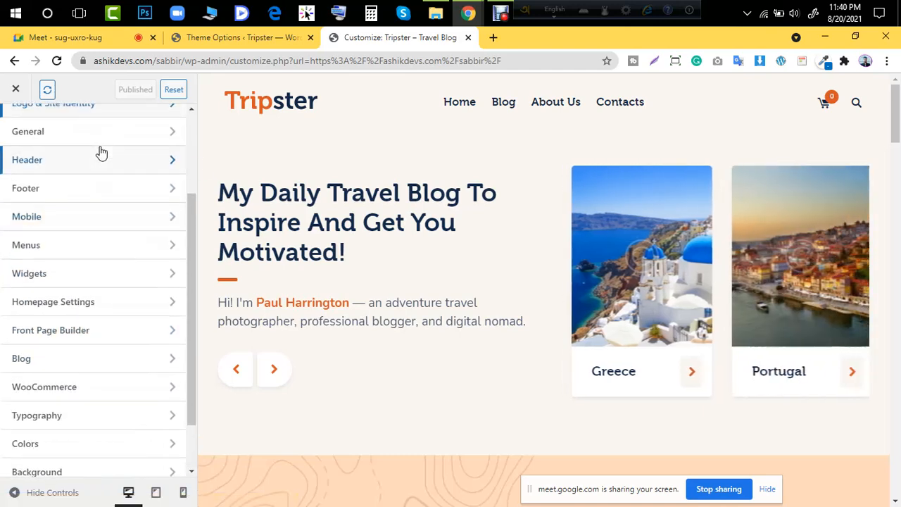
Examine the Header section of the Customizer, including header style, custom layout, position, widgets and header image options.
scroll(88, 195, "up", 2)
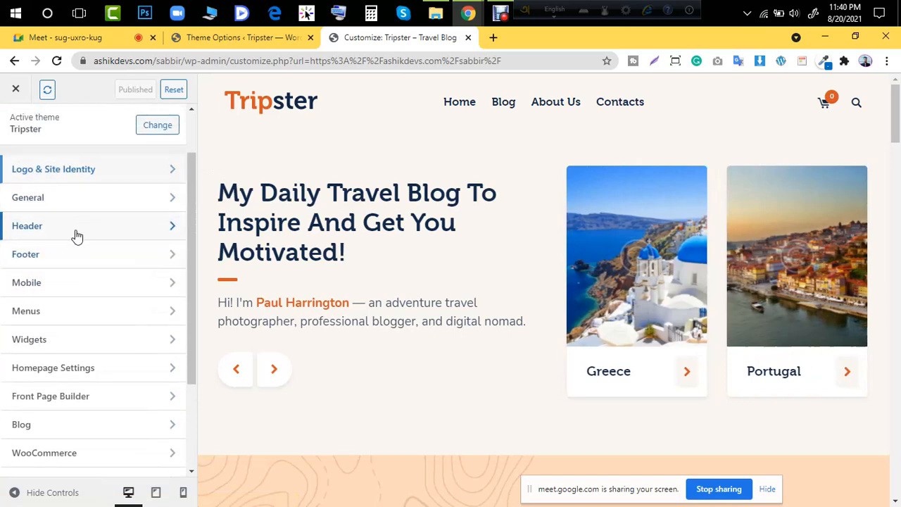
left_click(78, 234)
scroll(77, 228, "down", 5)
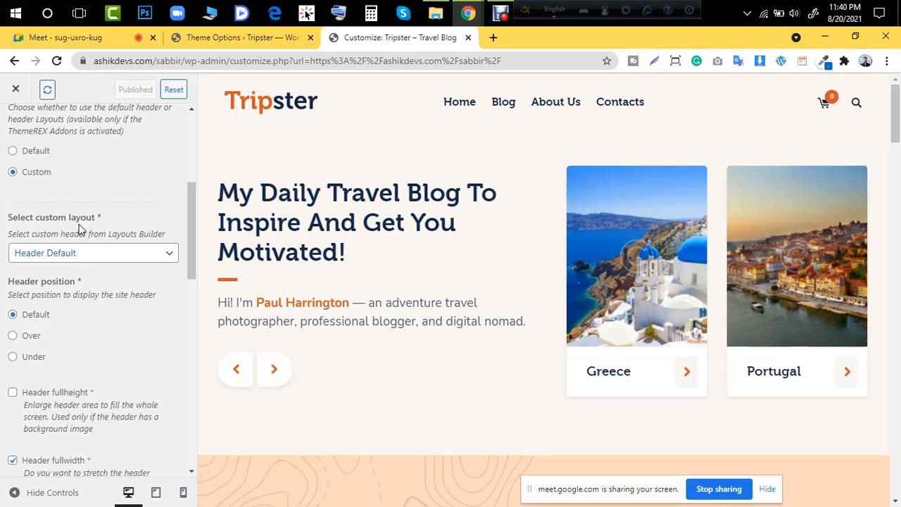
scroll(79, 228, "down", 10)
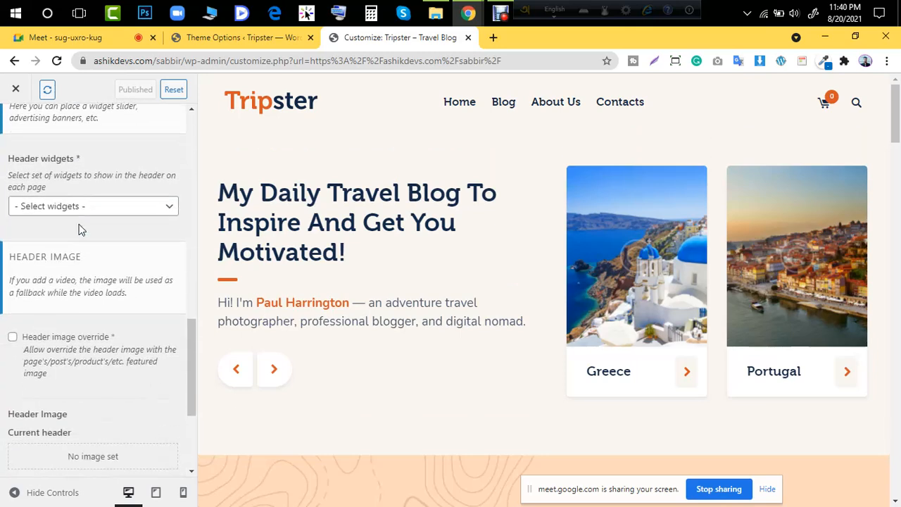
scroll(79, 228, "down", 3)
scroll(78, 229, "up", 15)
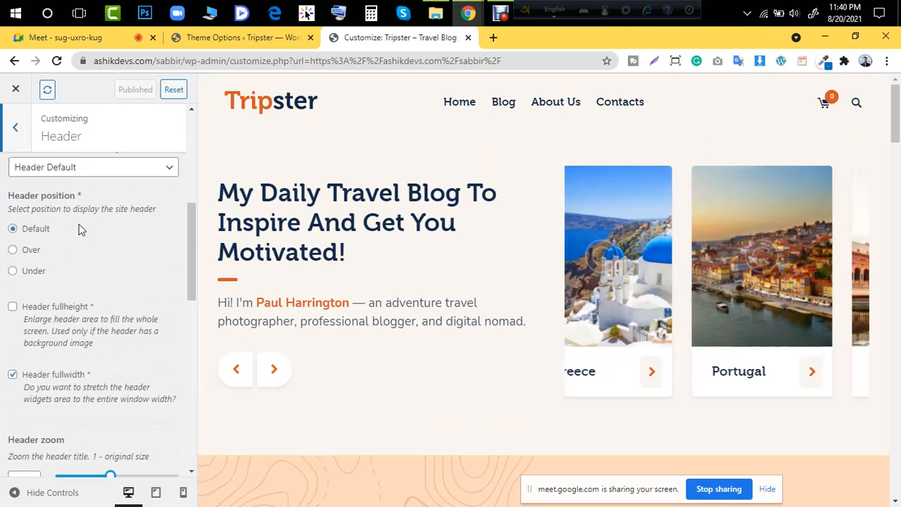
scroll(24, 180, "down", 2)
scroll(24, 179, "up", 2)
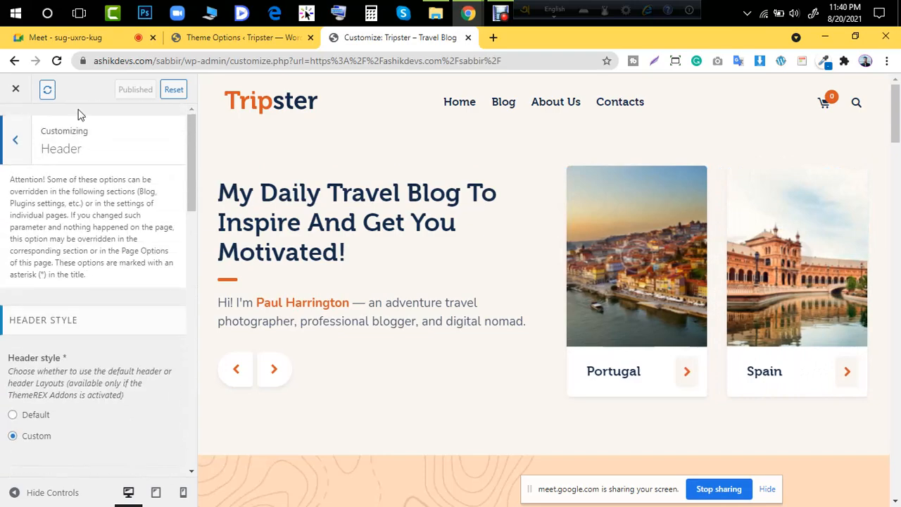
Insert logo-white-1.png as the site Logo in Theme Options and save the options.
left_click(208, 39)
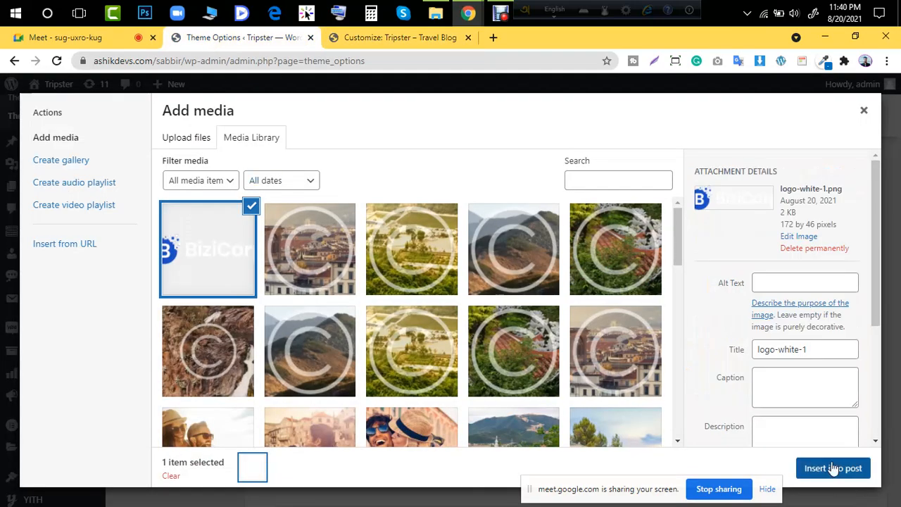
left_click(829, 468)
left_click(562, 118)
Open the site's home page from the Customizer preview in a new tab to check the logo.
left_click(399, 39)
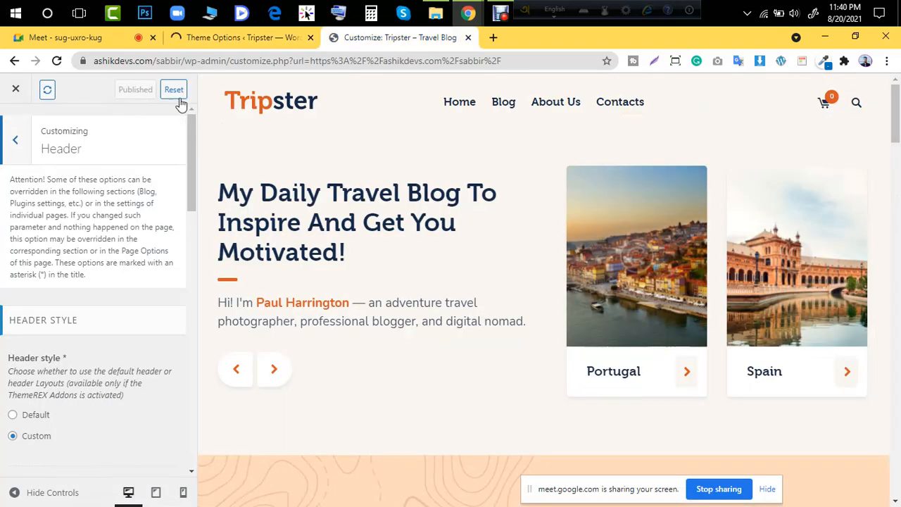
left_click(197, 79)
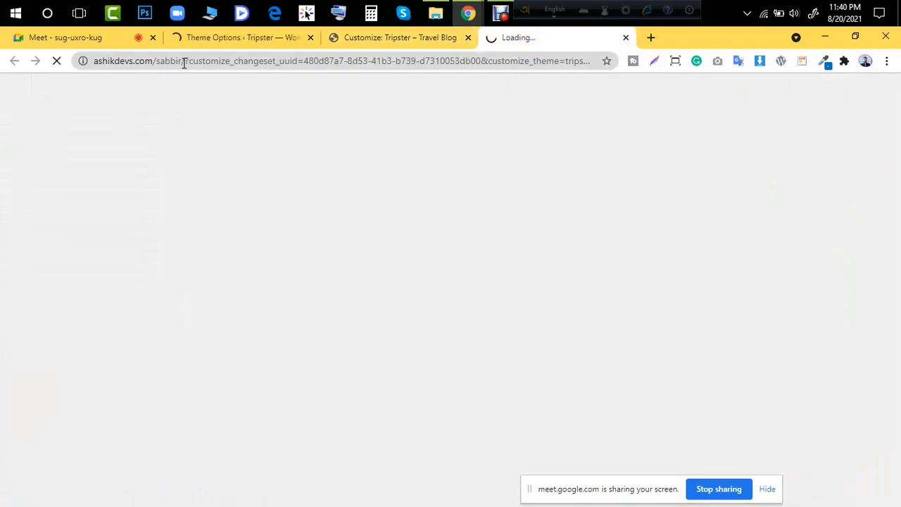
key("super+d")
left_click(468, 14)
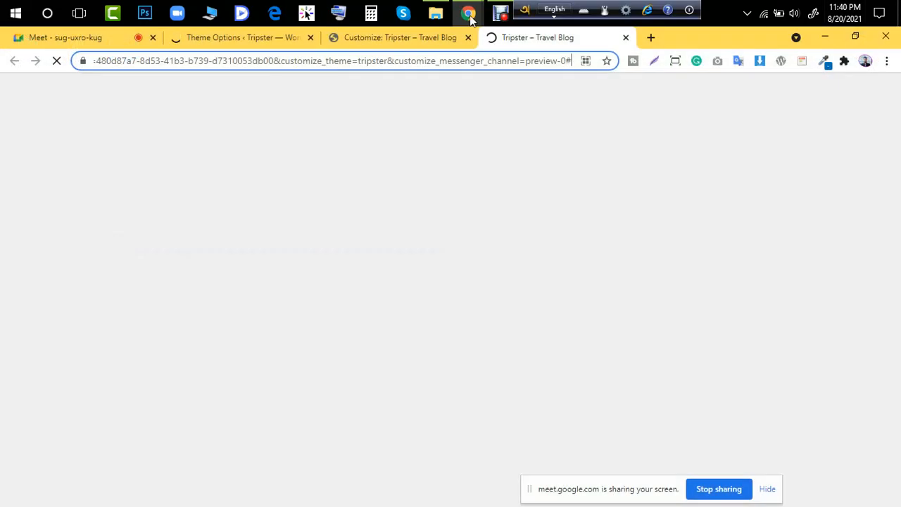
left_click(419, 60)
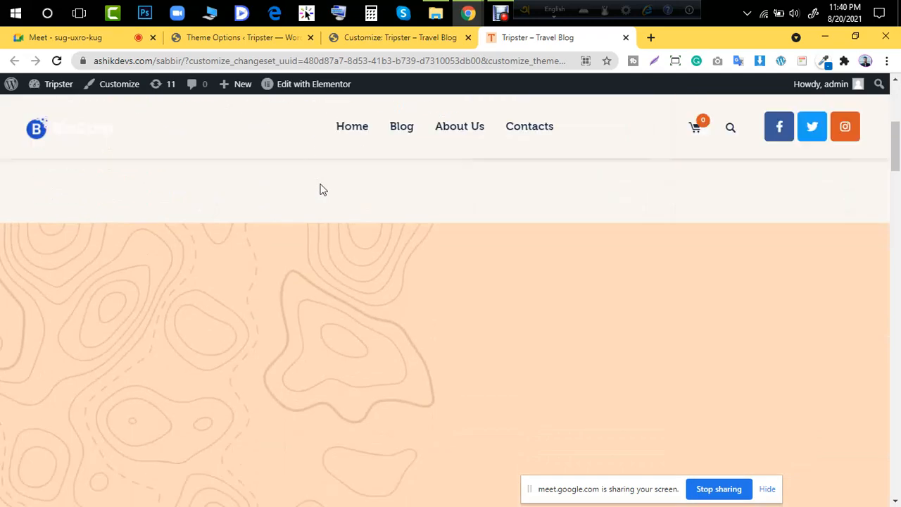
Close the Theme Options and Customizer tabs and open the home page for editing with Elementor.
mouse_move(311, 90)
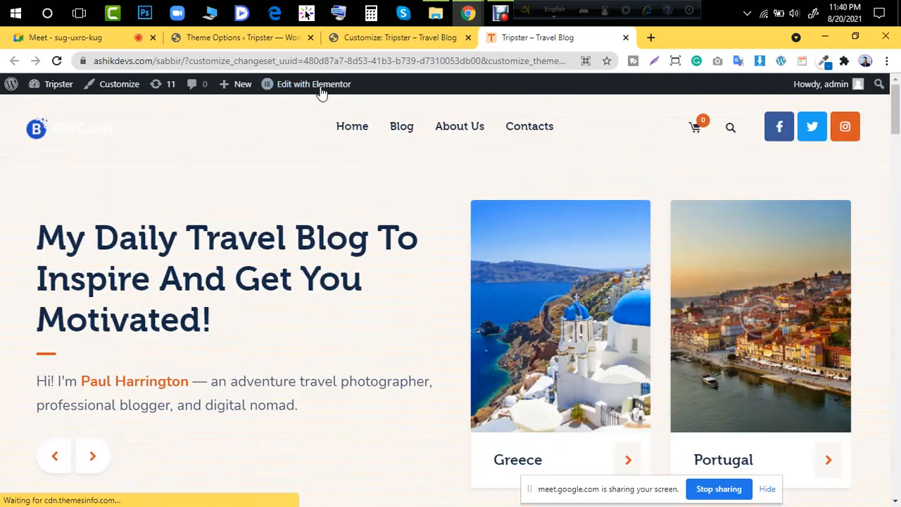
left_click(311, 37)
left_click(310, 37)
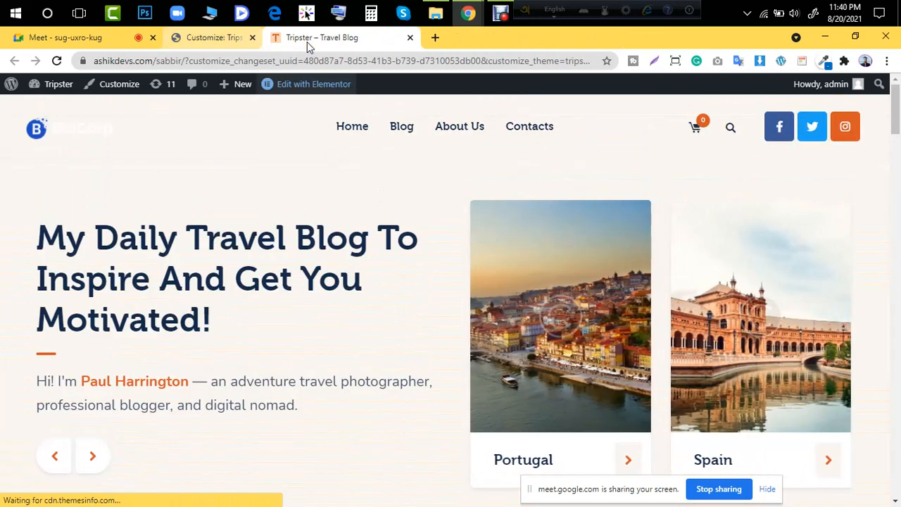
left_click(310, 83)
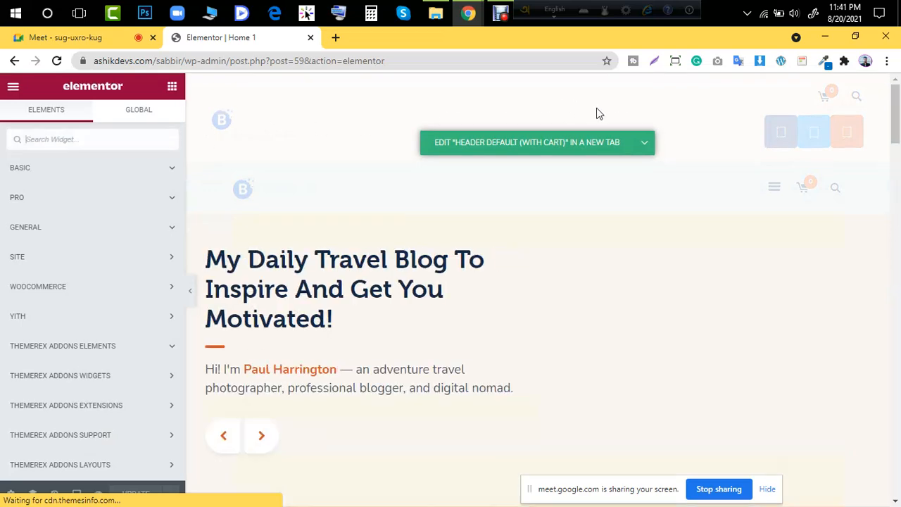
Examine the Elementor widget categories, expanding the YITH group to view its widgets.
scroll(451, 288, "down", 2)
scroll(450, 288, "up", 2)
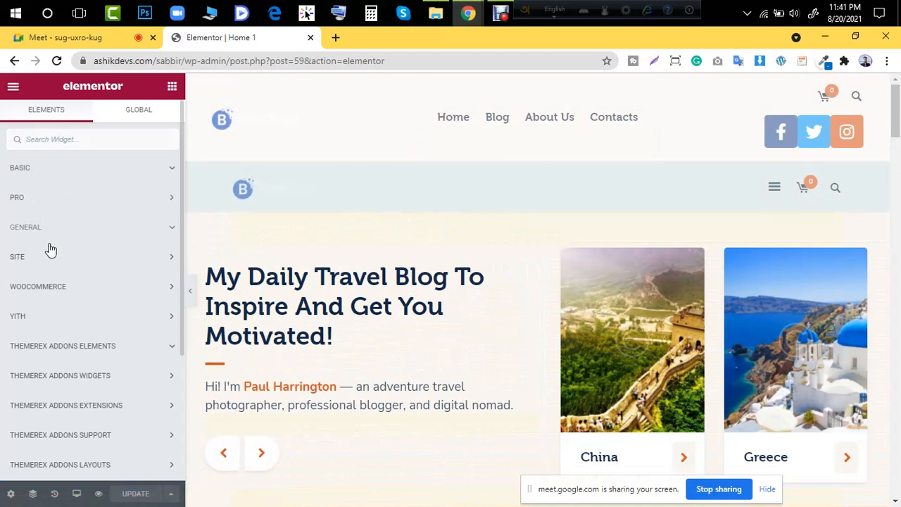
scroll(51, 250, "down", 3)
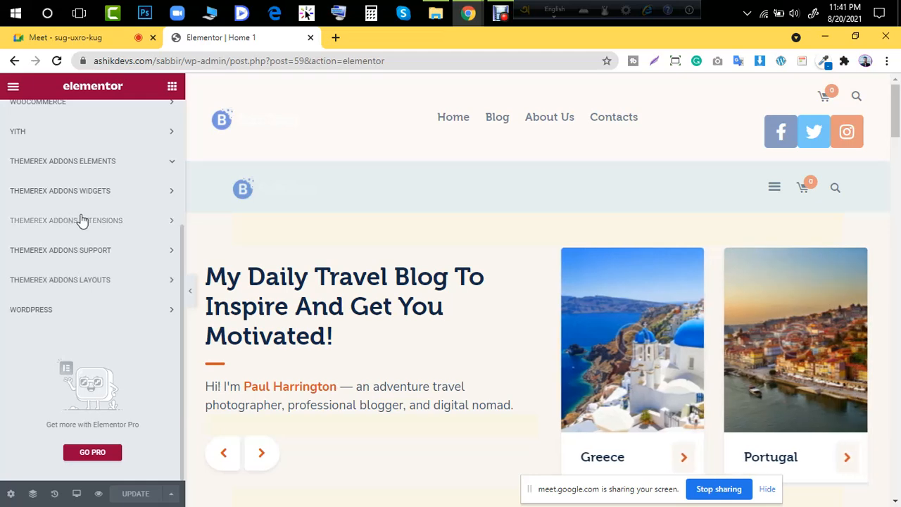
left_click(82, 220)
left_click(90, 159)
left_click(92, 132)
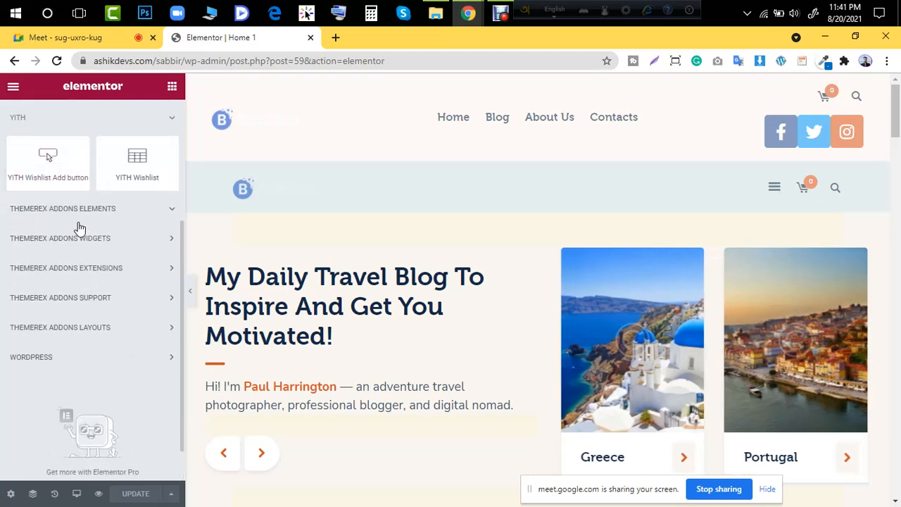
scroll(291, 275, "down", 1)
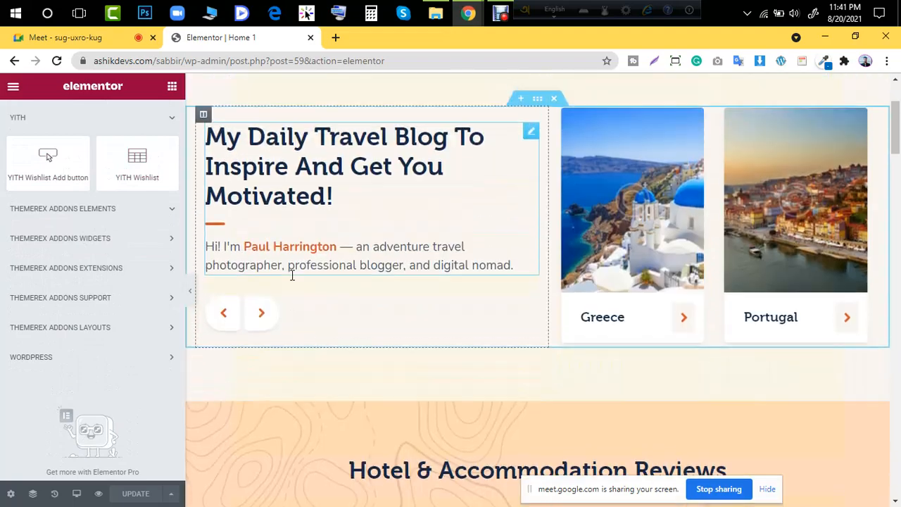
Open the hero heading's Title widget and review its title, subtitle, description and button settings.
scroll(296, 273, "up", 1)
left_click(261, 293)
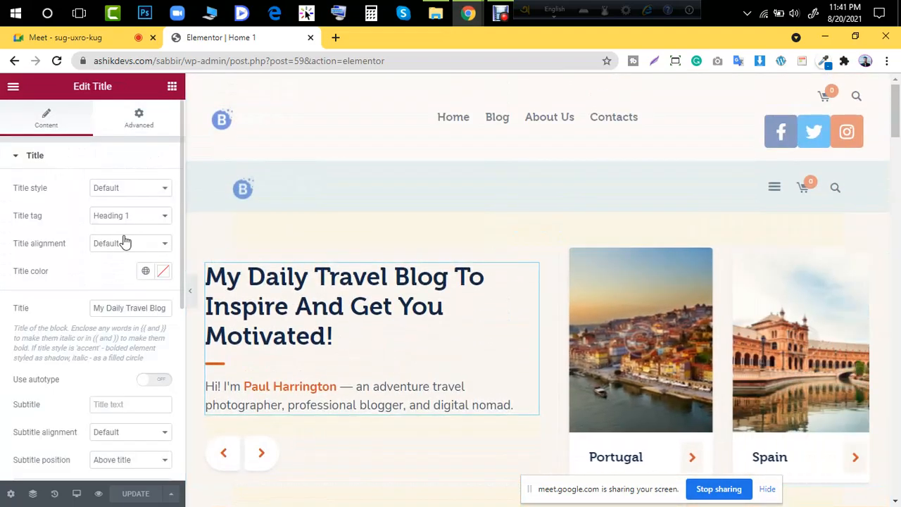
scroll(114, 289, "down", 4)
scroll(111, 307, "down", 1)
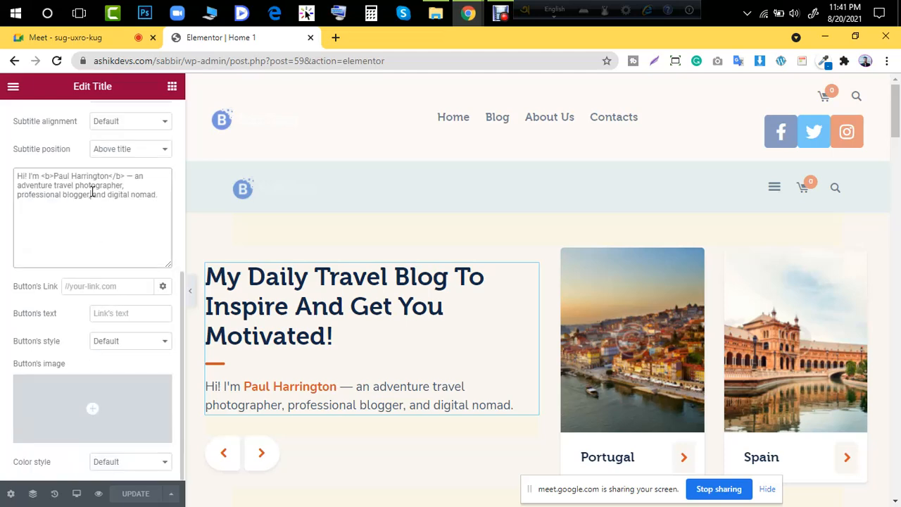
triple_click(93, 195)
scroll(865, 374, "down", 1)
scroll(865, 374, "up", 1)
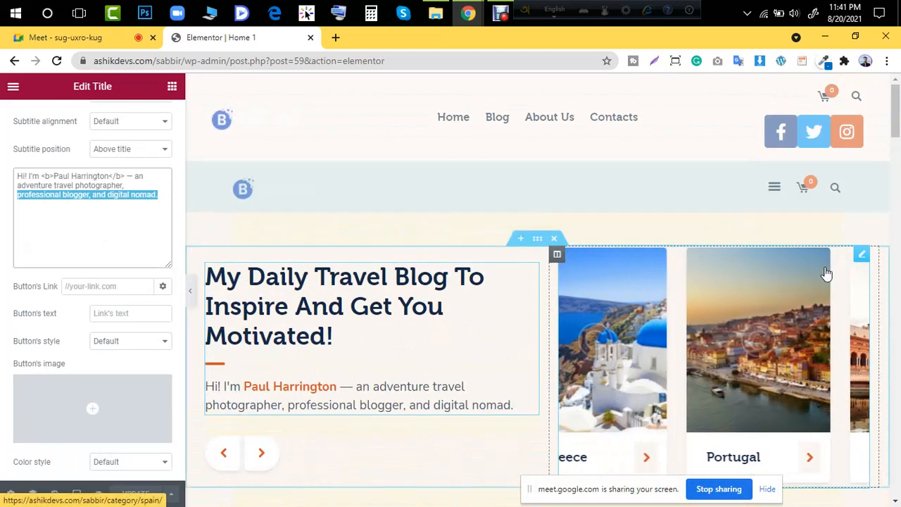
View the settings of the Categories List widget with the destination cards and of the Spacer below it.
left_click(824, 275)
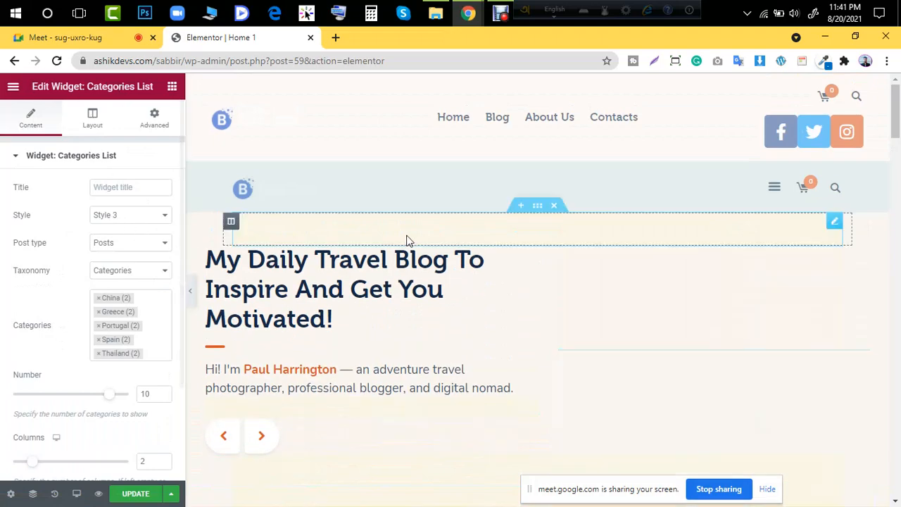
scroll(726, 358, "down", 3)
scroll(724, 352, "up", 1)
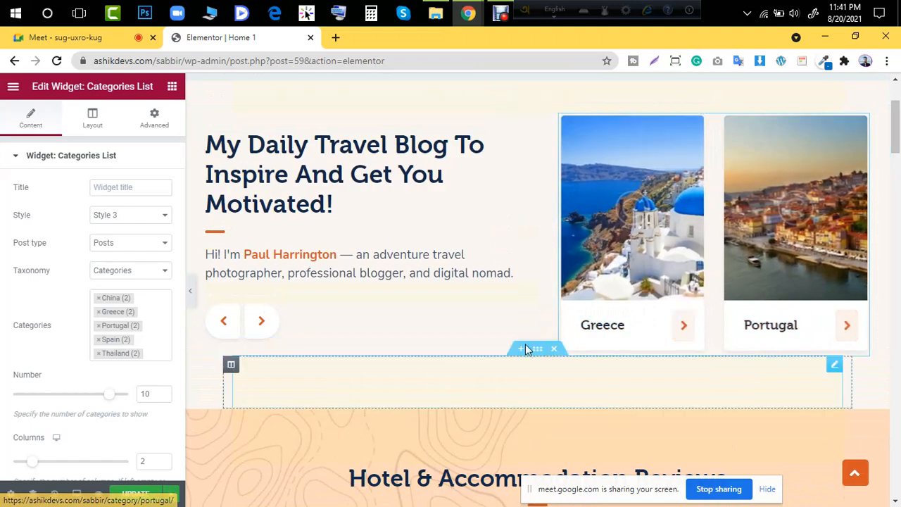
left_click(483, 413)
scroll(483, 413, "down", 7)
scroll(569, 328, "up", 2)
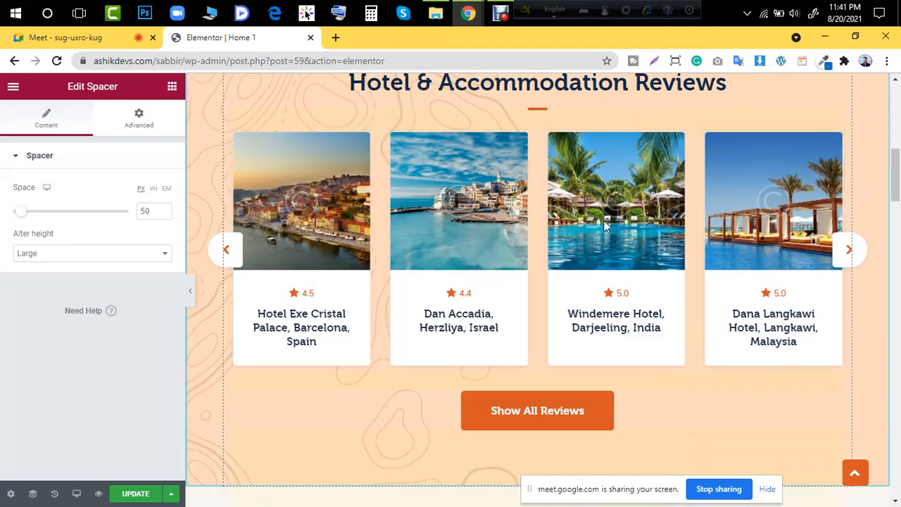
View the settings of the Blogger widgets under Hotel & Accommodation Reviews and Latest From My Journal.
left_click(835, 148)
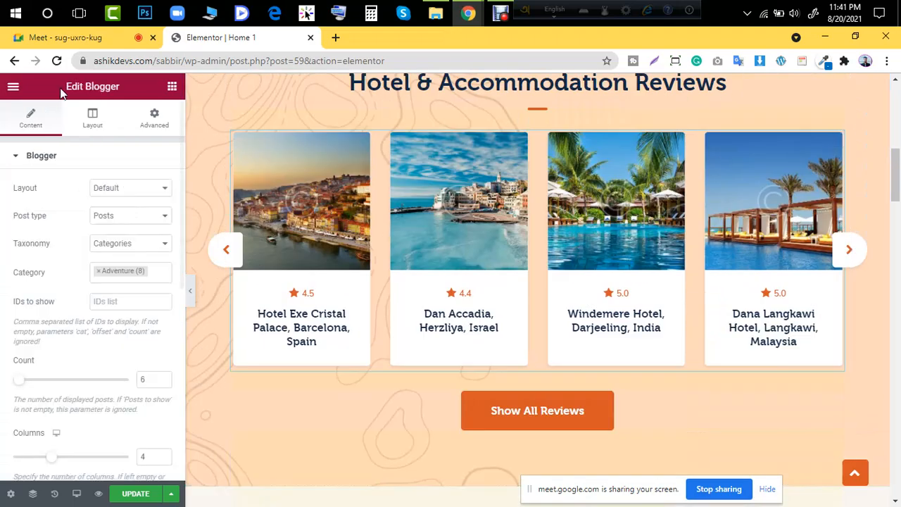
scroll(310, 260, "down", 5)
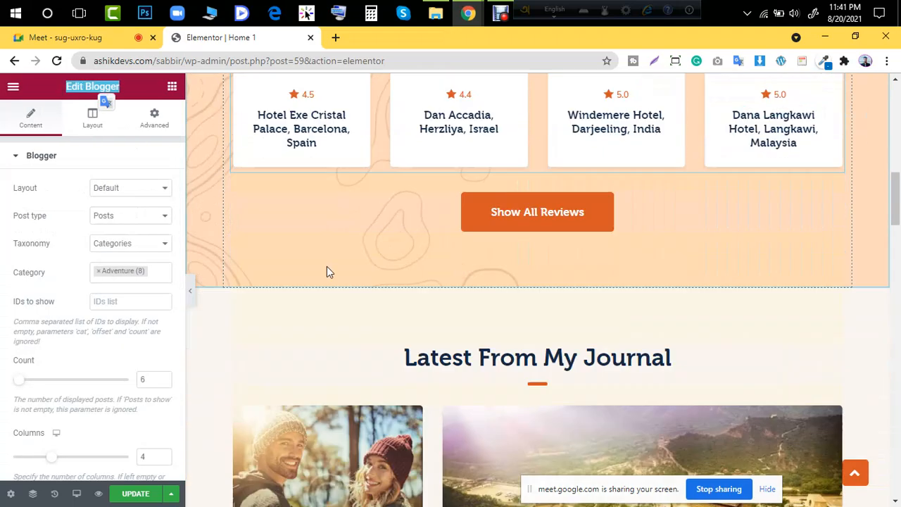
left_click(835, 214)
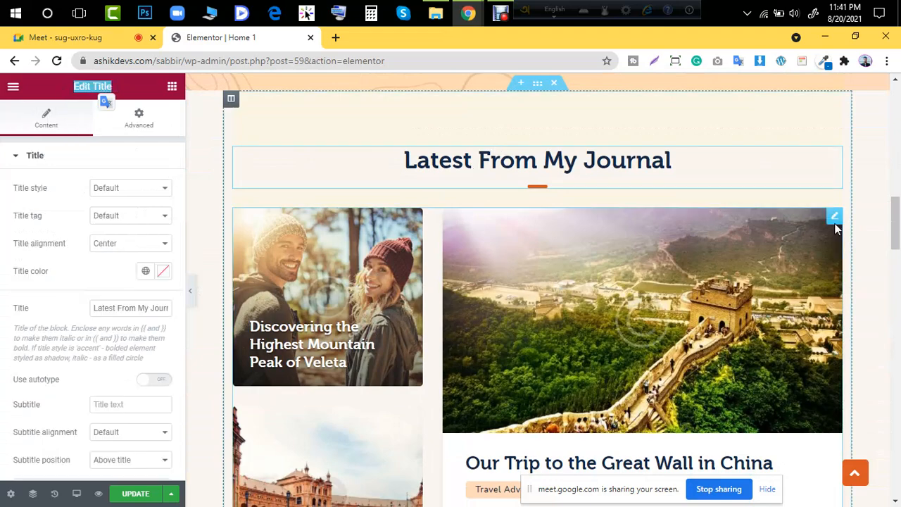
left_click(91, 84)
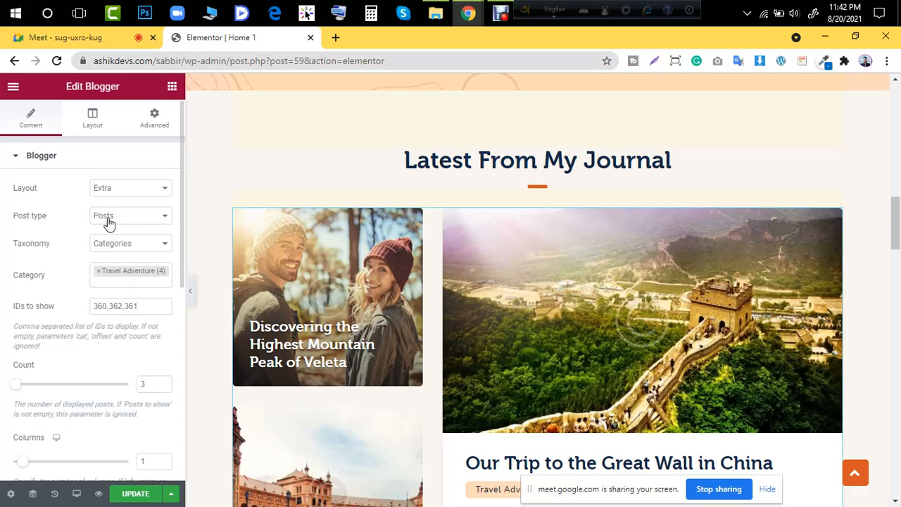
View the settings of the Video List widget and of the Slider widget holding the partner logos.
scroll(325, 238, "down", 5)
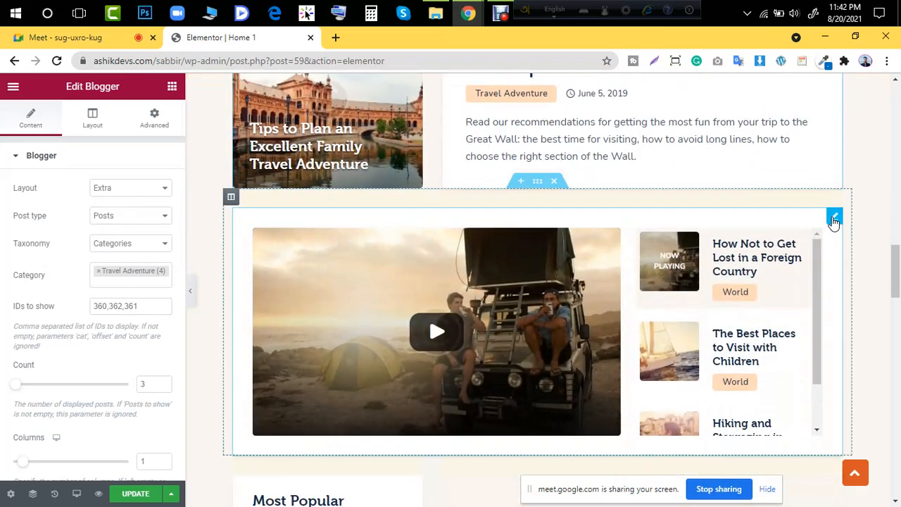
left_click(636, 265)
scroll(619, 269, "down", 4)
scroll(368, 236, "down", 15)
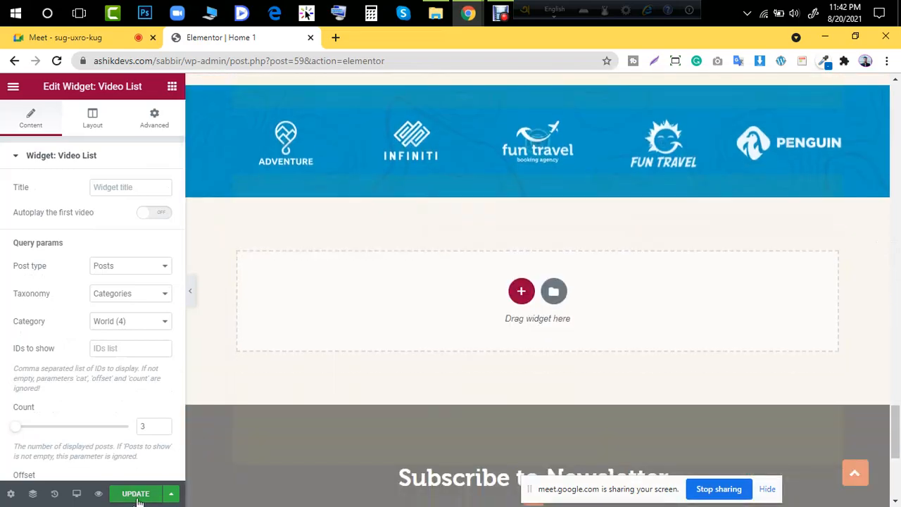
scroll(414, 292, "up", 2)
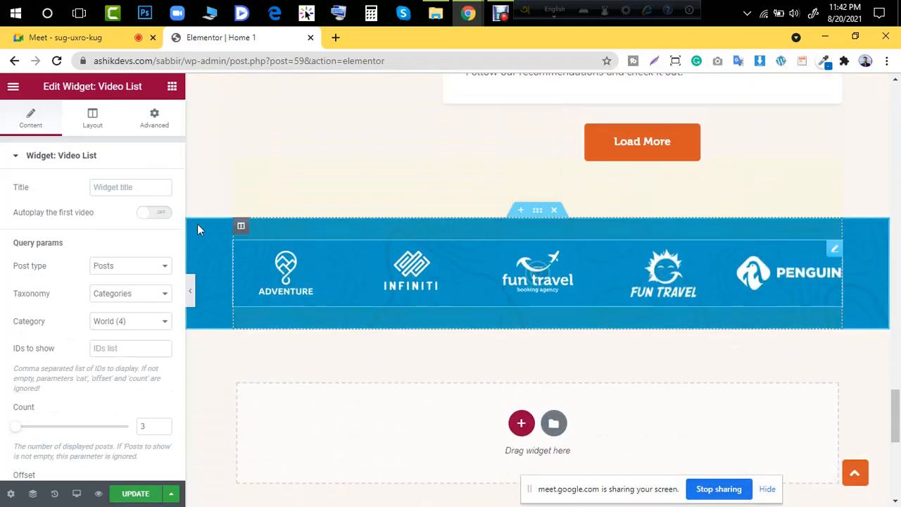
triple_click(104, 86)
Open the Footer Dark layout in a new Elementor tab and open its Subscribe to Newsletter title for editing.
scroll(453, 243, "down", 3)
scroll(453, 243, "down", 4)
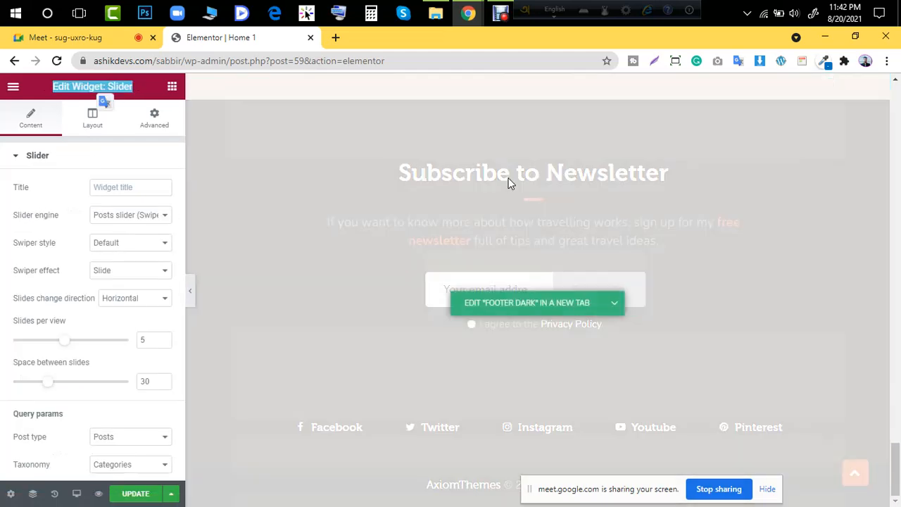
left_click(525, 304)
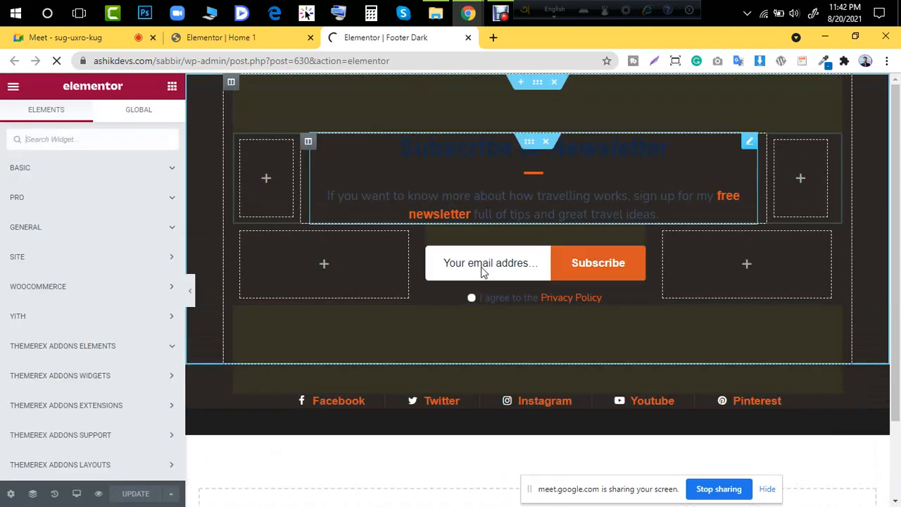
left_click(585, 153)
scroll(556, 232, "down", 2)
scroll(556, 239, "up", 2)
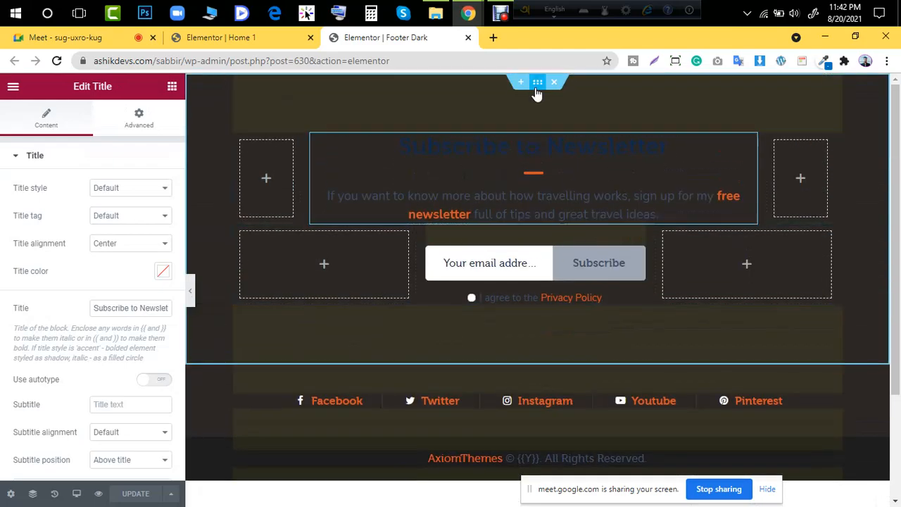
Look over the Footer Dark layout and exit its Elementor editor to the dashboard.
scroll(462, 333, "down", 2)
scroll(462, 332, "up", 2)
left_click(12, 84)
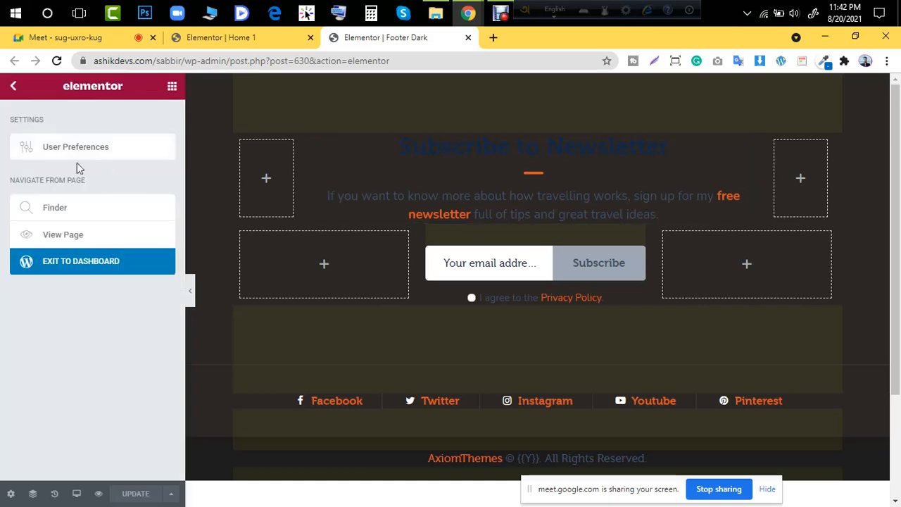
left_click(109, 264)
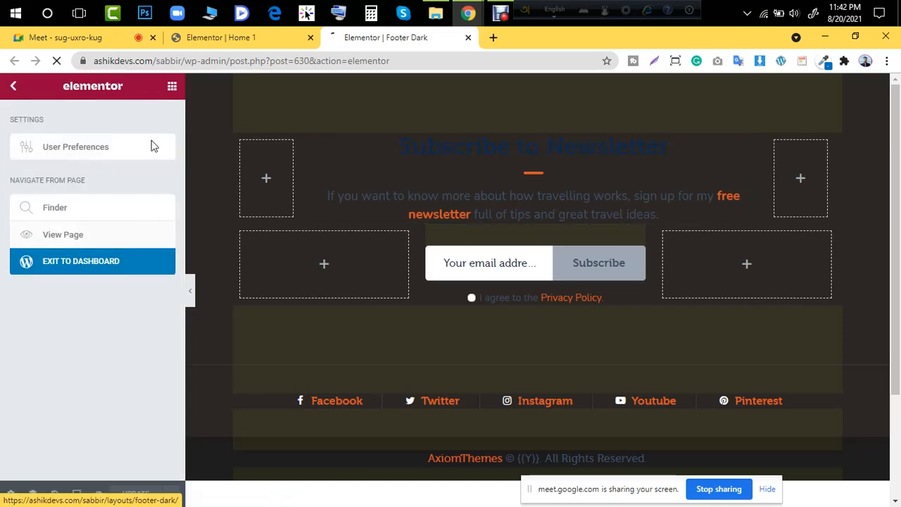
left_click(99, 37)
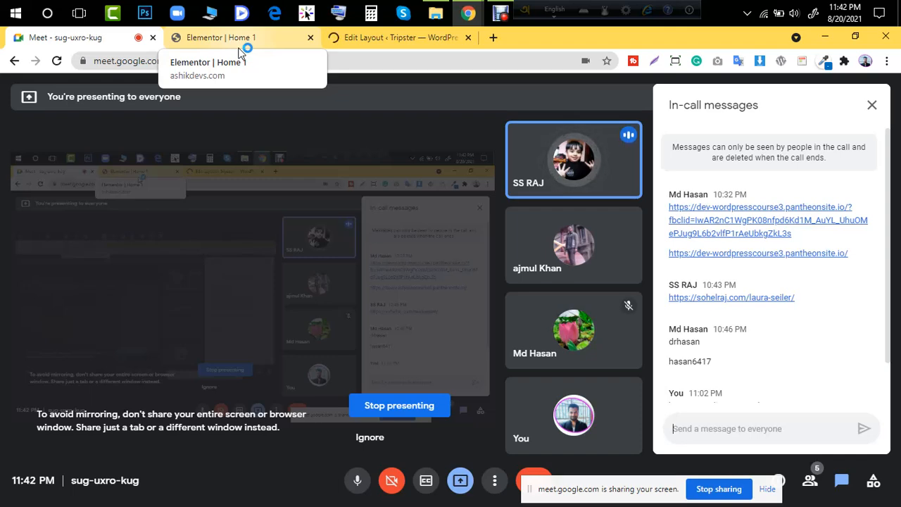
left_click(362, 37)
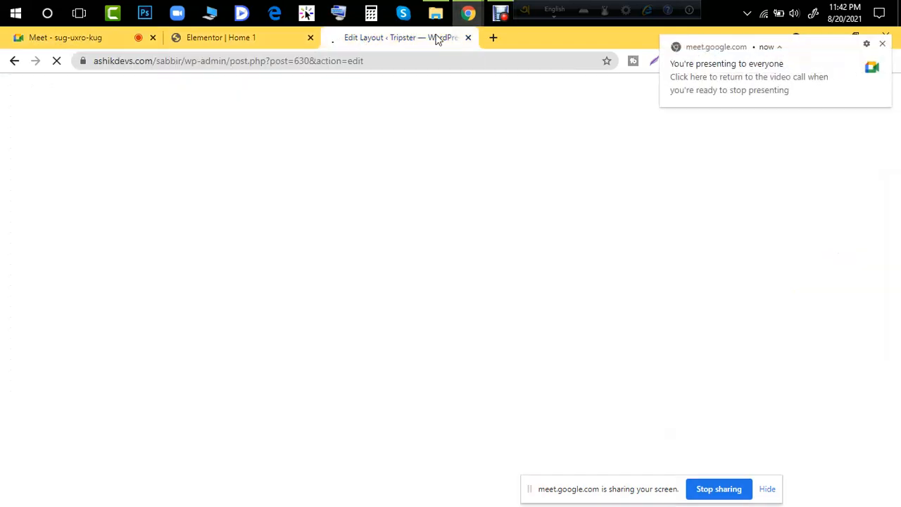
left_click(85, 39)
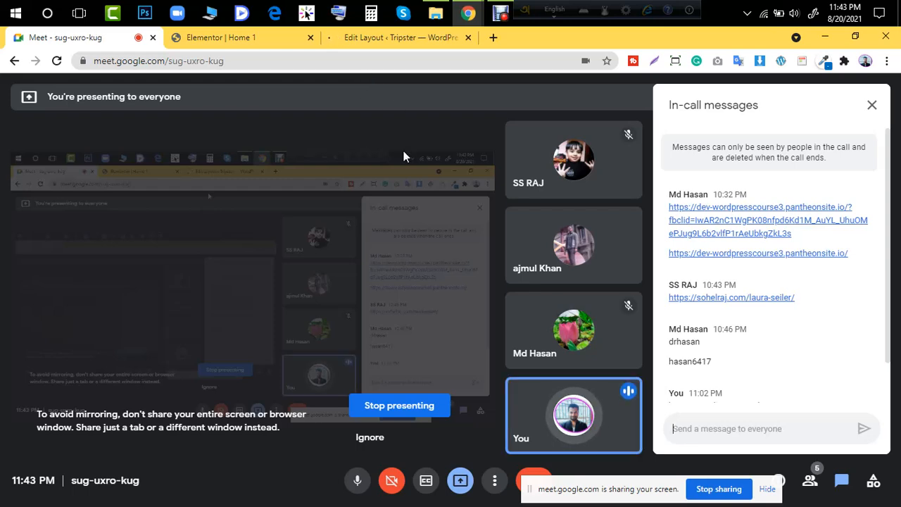
left_click(269, 43)
left_click(384, 37)
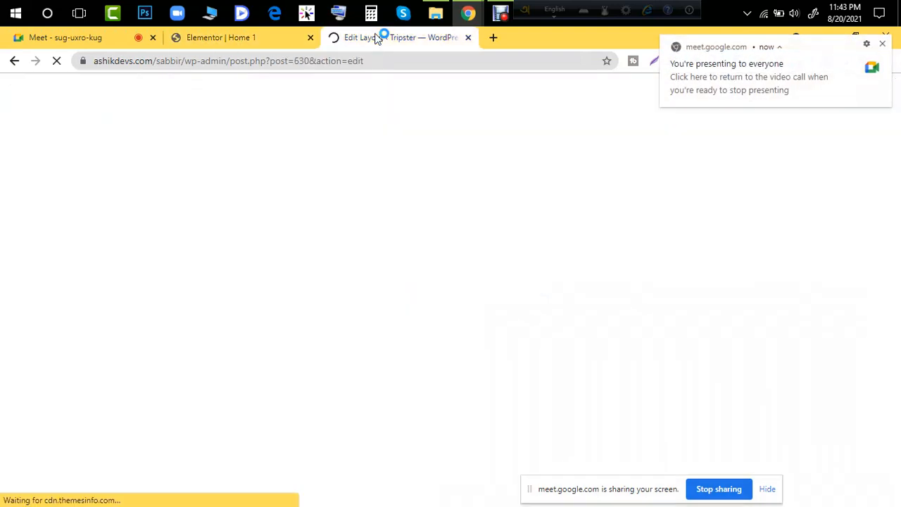
Close the Home 1 Elementor tab without saving and leave the Footer Dark block editor for the WordPress admin.
left_click(311, 38)
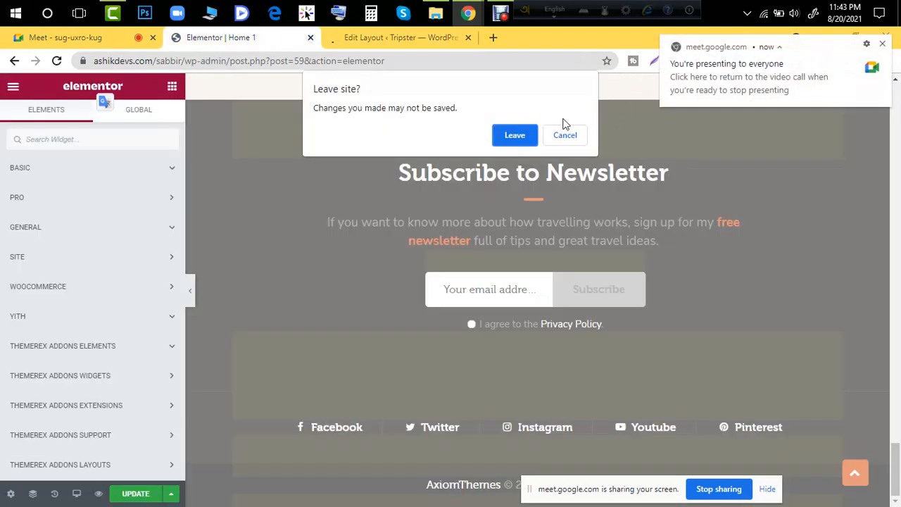
left_click(514, 135)
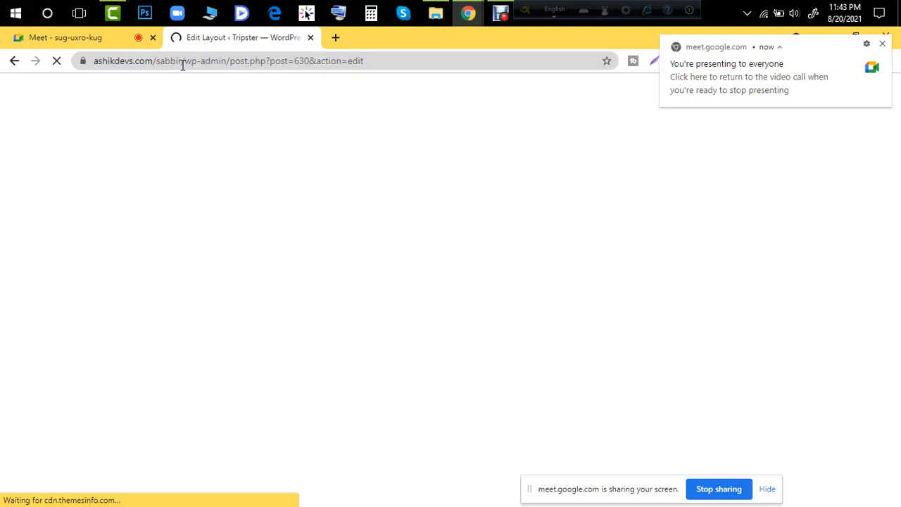
left_click_drag(183, 61, 610, 66)
key("BackSpace")
key("Return")
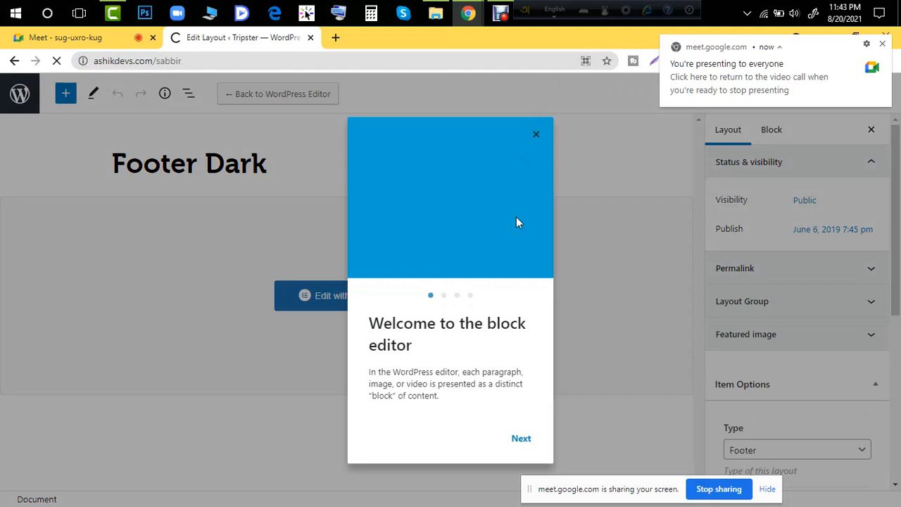
left_click(18, 88)
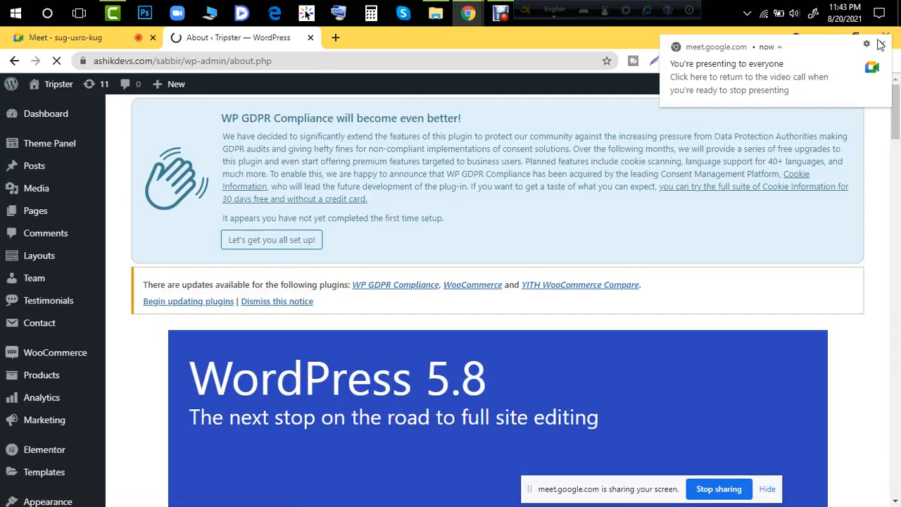
Look through the list of all posts and open "A One-day Trip Through Banyuwangi" for editing.
mouse_move(53, 180)
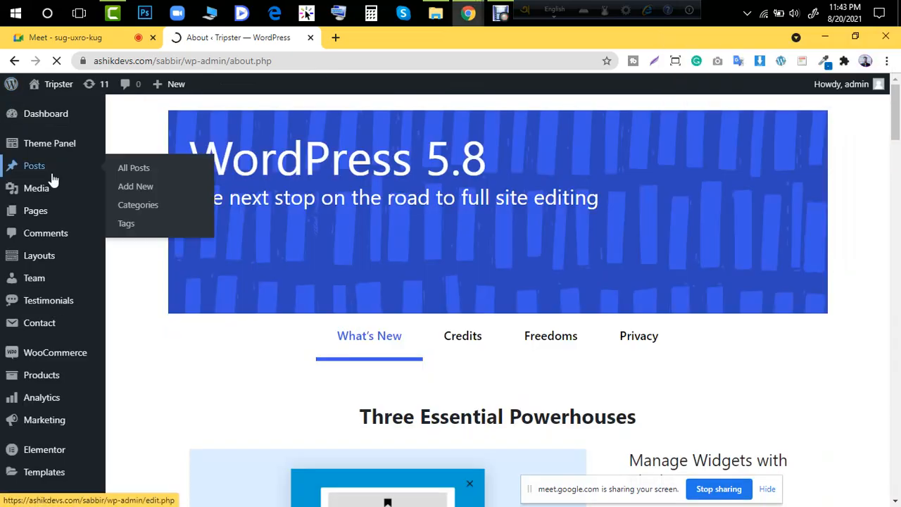
left_click(95, 167)
scroll(232, 291, "down", 15)
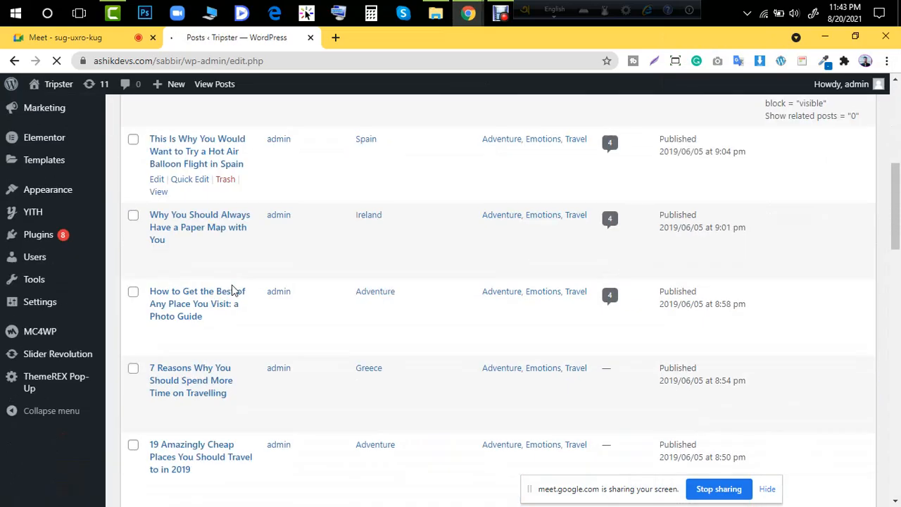
scroll(701, 387, "down", 10)
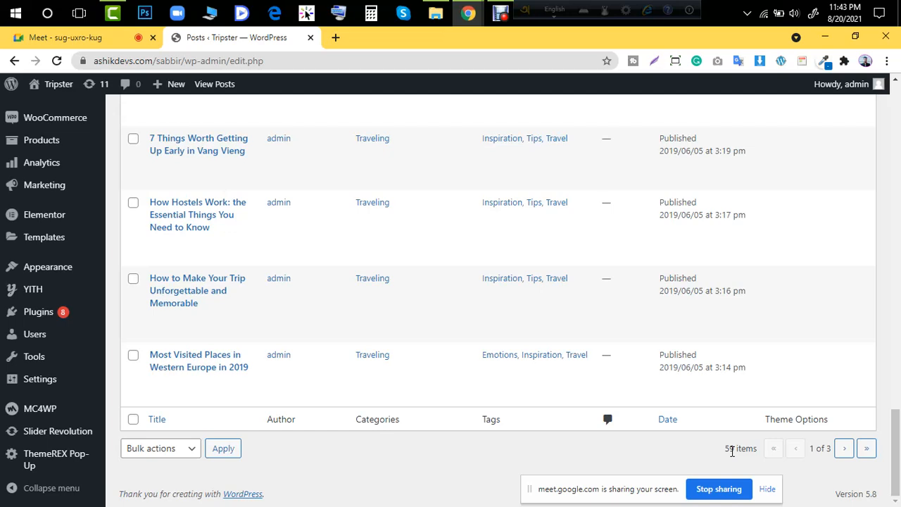
scroll(275, 244, "up", 5)
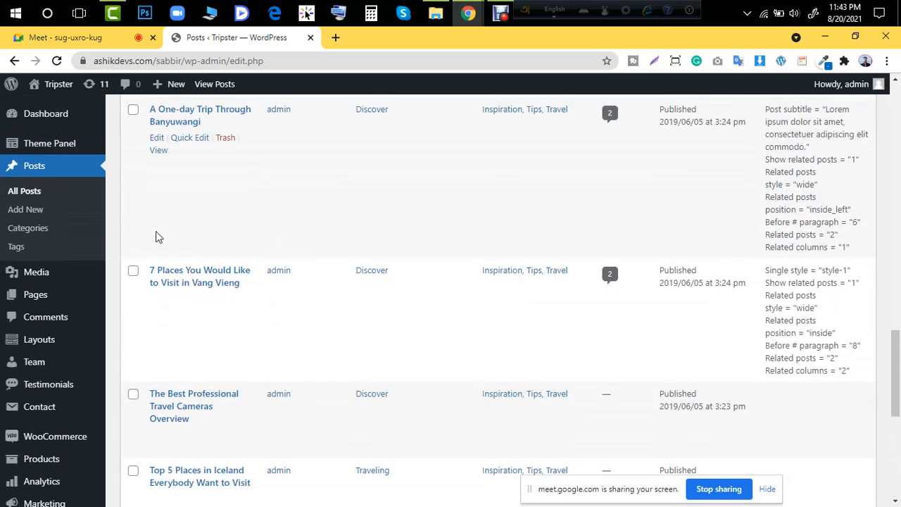
left_click(155, 137)
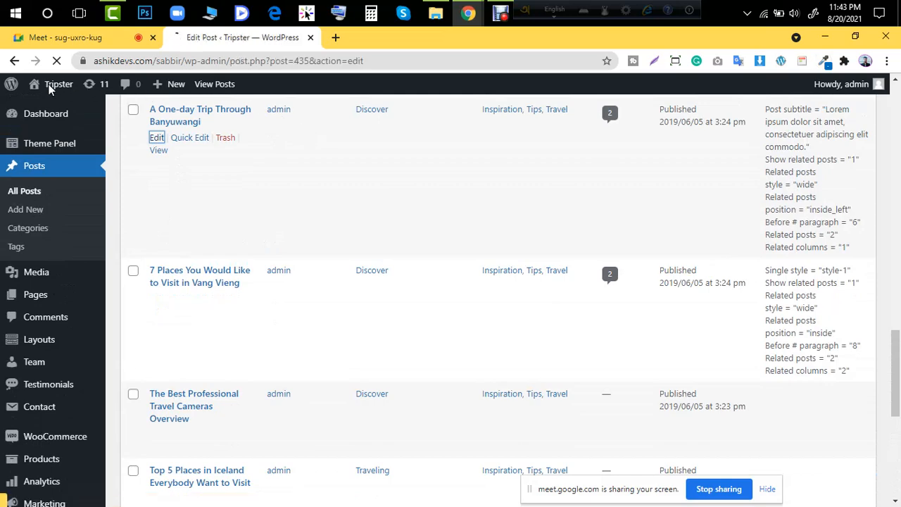
scroll(50, 88, "up", 3)
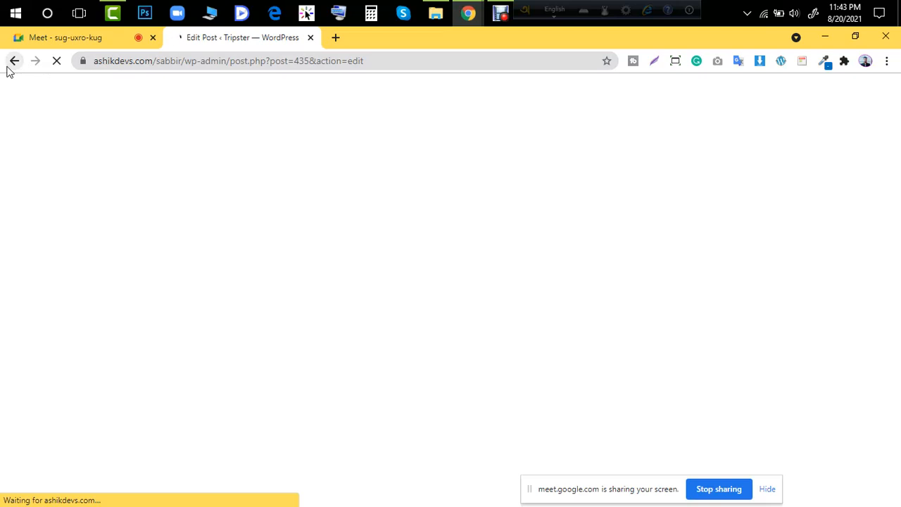
Load the site's home page at ashikdevs.com/sabbir/ and look over its destination, hotel review and journal sections.
left_click_drag(187, 62, 619, 36)
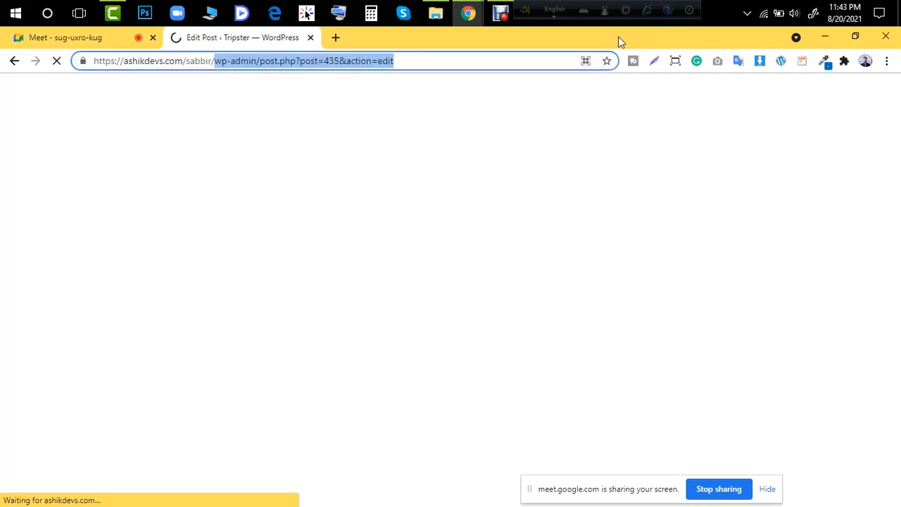
key("BackSpace")
key("Return")
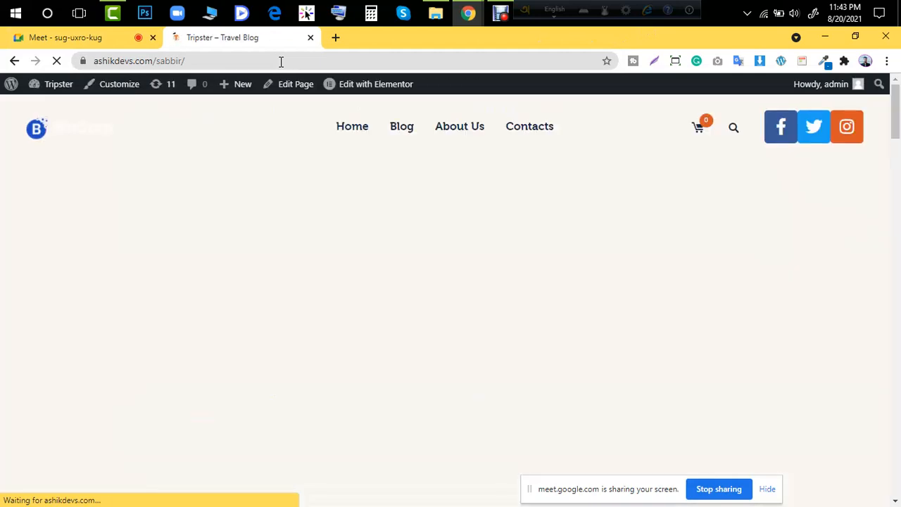
scroll(441, 250, "down", 5)
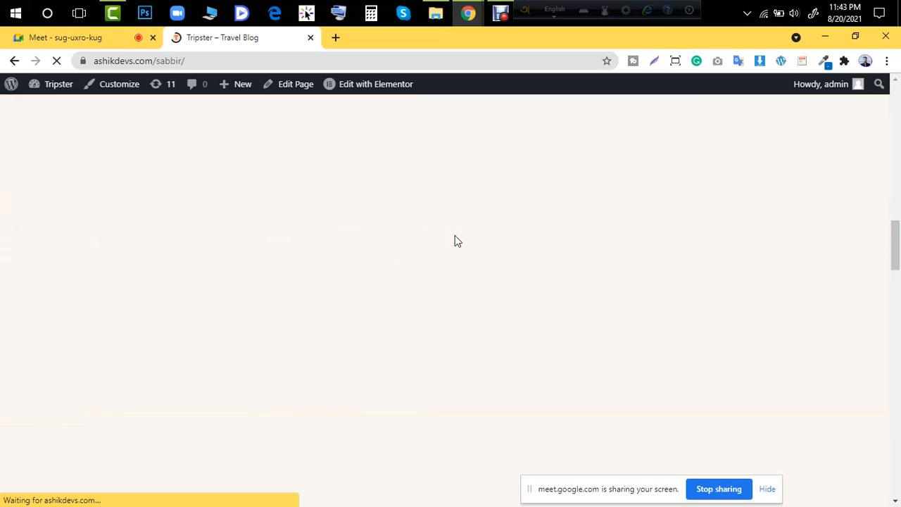
scroll(455, 235, "up", 2)
scroll(465, 190, "up", 10)
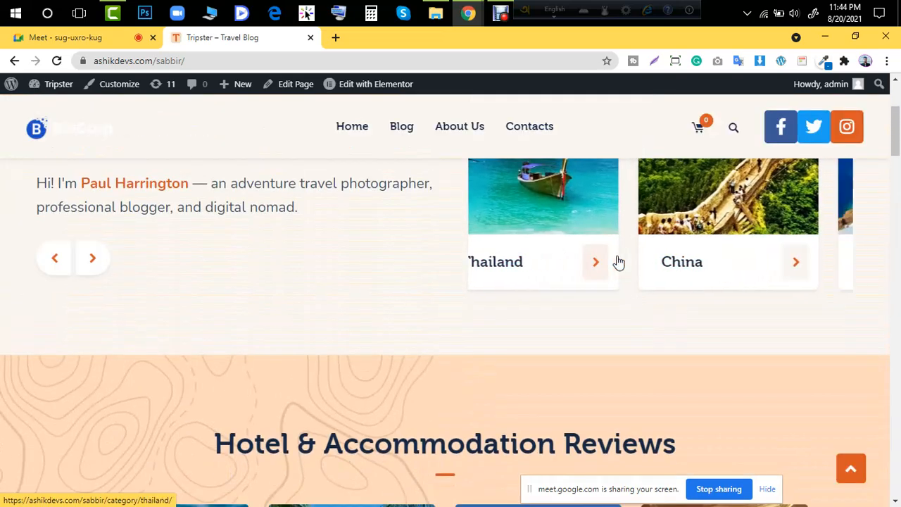
scroll(478, 328, "down", 10)
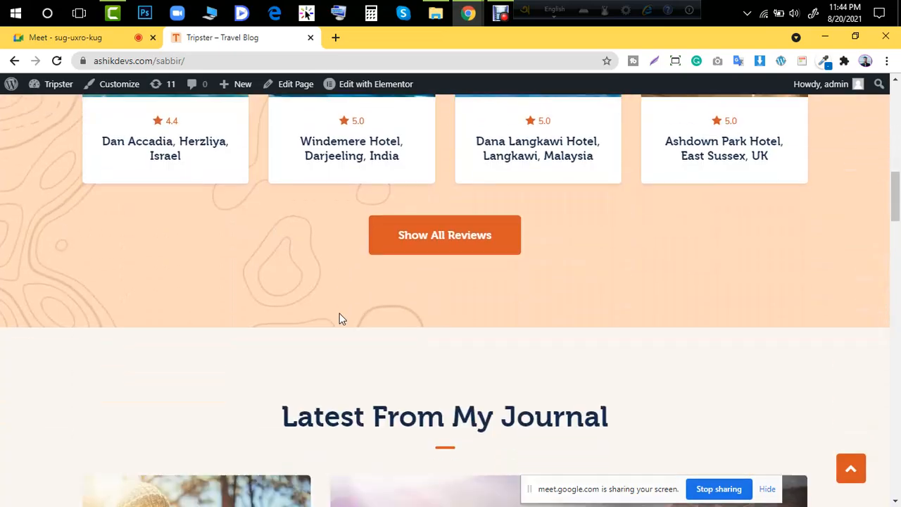
scroll(474, 203, "down", 3)
scroll(460, 228, "up", 10)
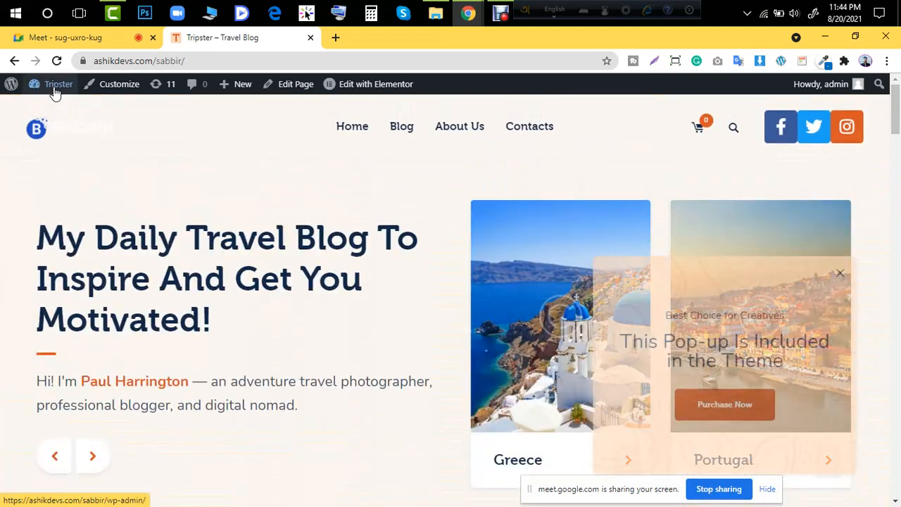
Go to the dashboard and look through the post categories and their images.
left_click(57, 105)
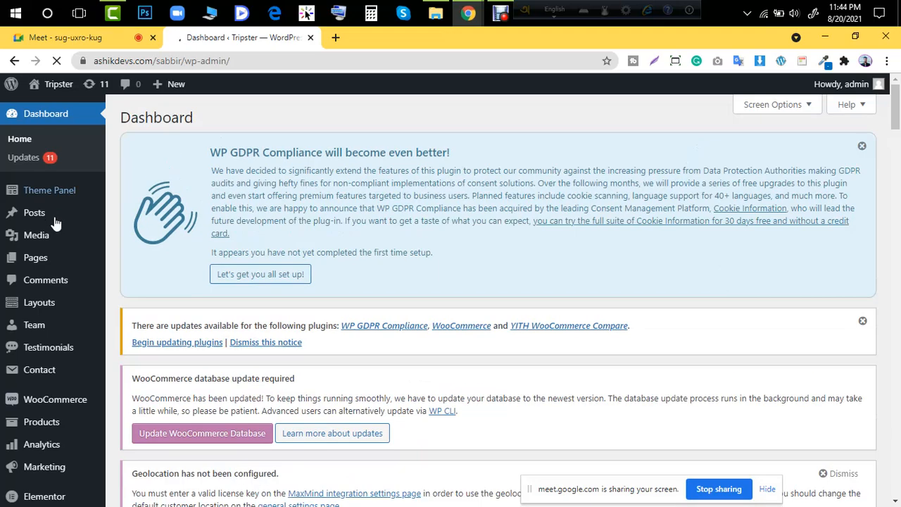
mouse_move(55, 215)
left_click(146, 254)
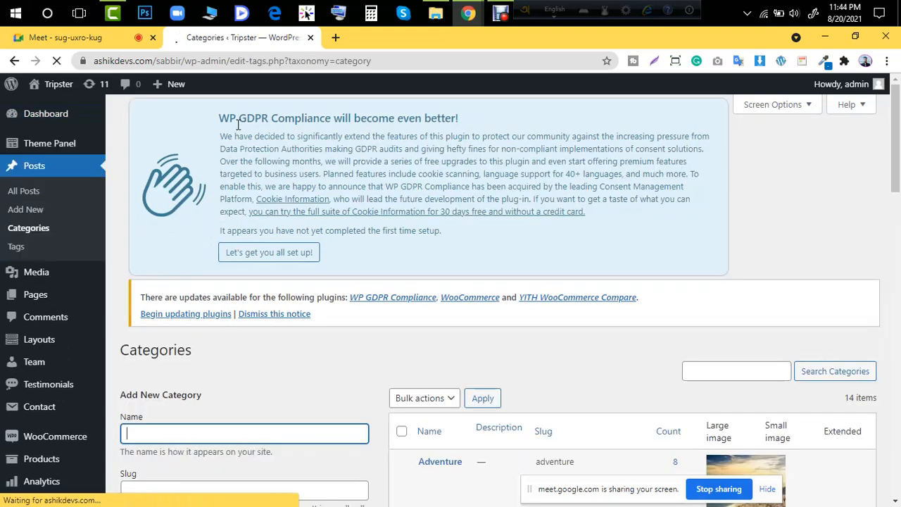
scroll(566, 305, "down", 3)
scroll(442, 307, "down", 16)
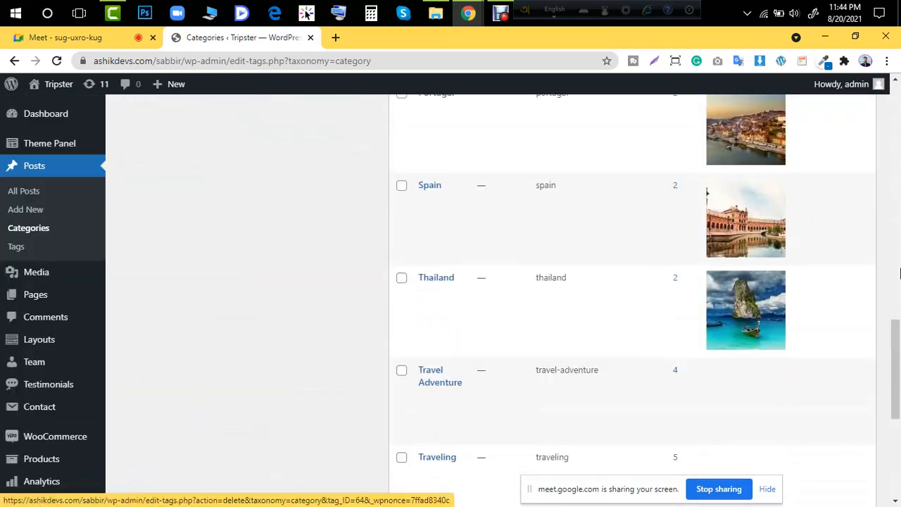
scroll(779, 297, "down", 4)
scroll(772, 302, "up", 15)
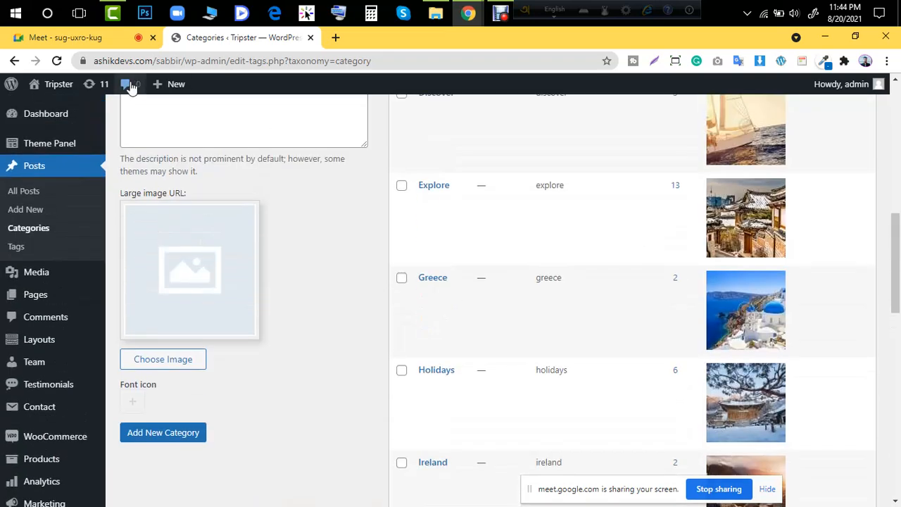
Open the live Tripster site in a new browser tab and dismiss the theme's promotional pop-up.
middle_click(55, 107)
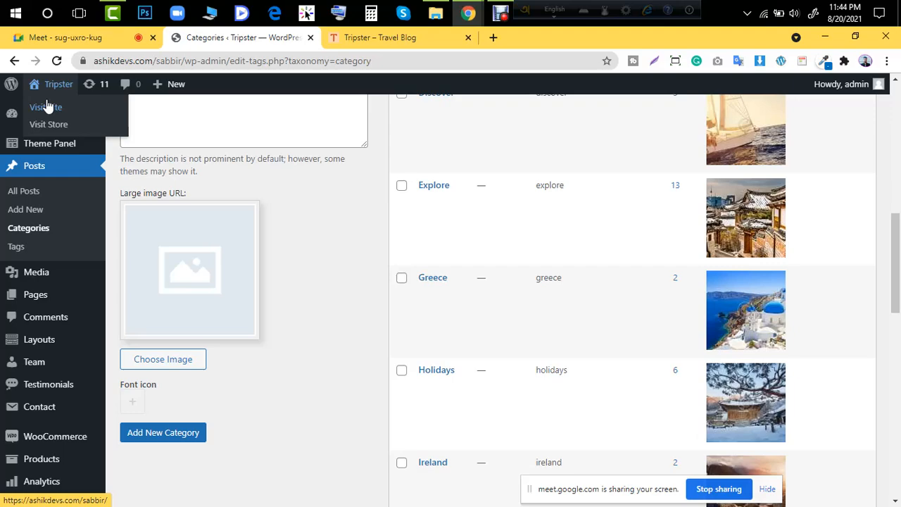
scroll(821, 412, "up", 10)
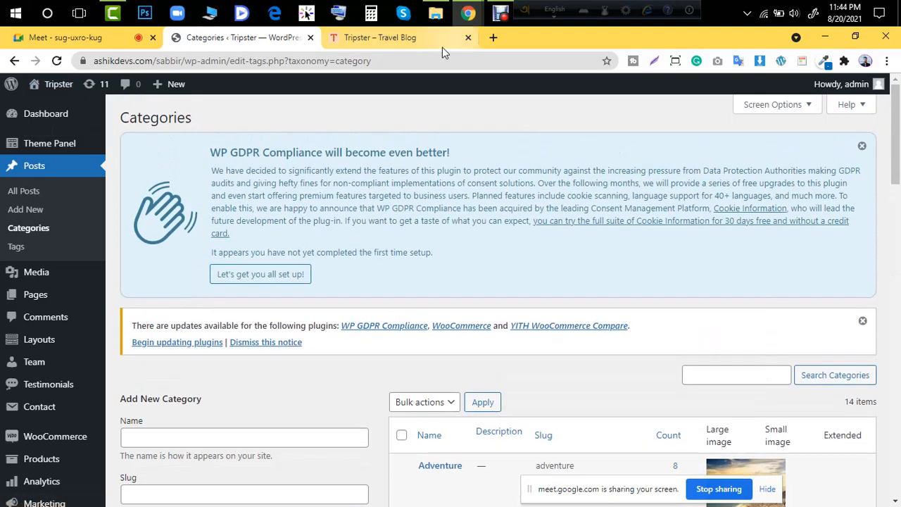
left_click(400, 47)
double_click(842, 276)
left_click(842, 274)
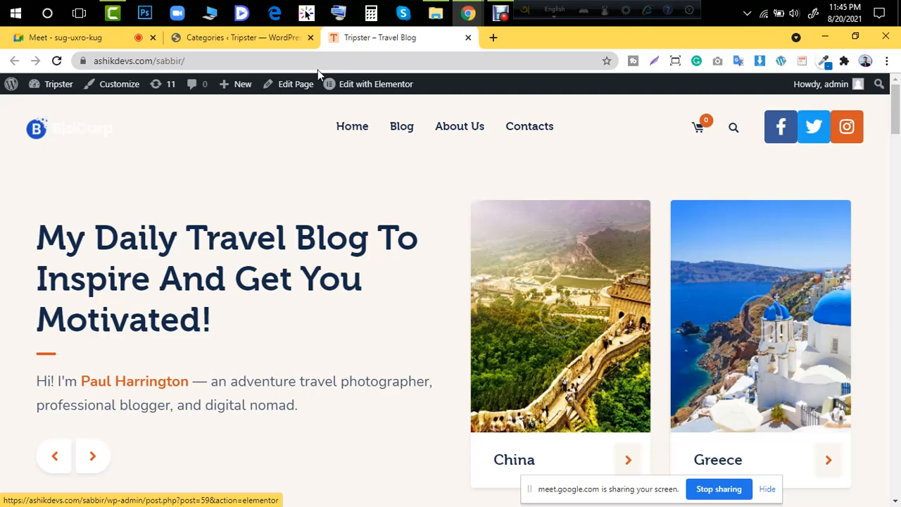
Examine the home page's journal posts, sidebar widgets and partner logos down to the newsletter footer and back up.
scroll(487, 266, "down", 10)
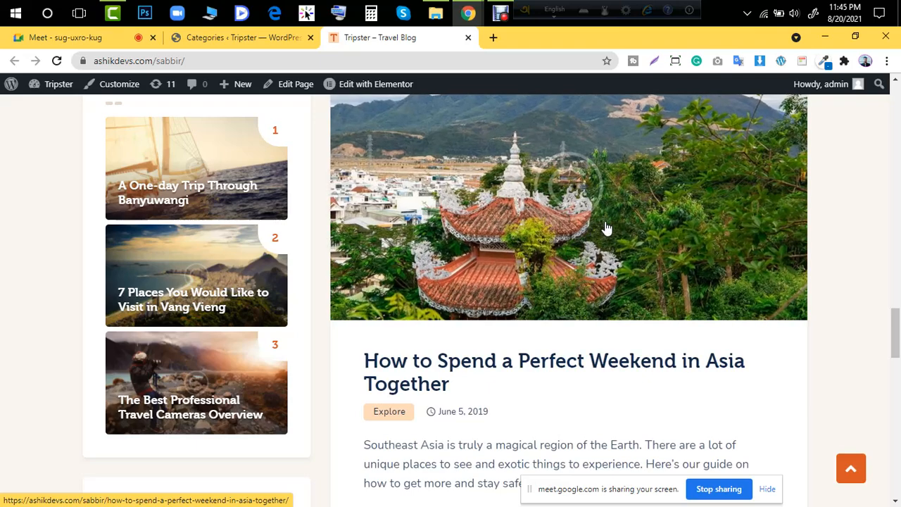
scroll(587, 232, "down", 10)
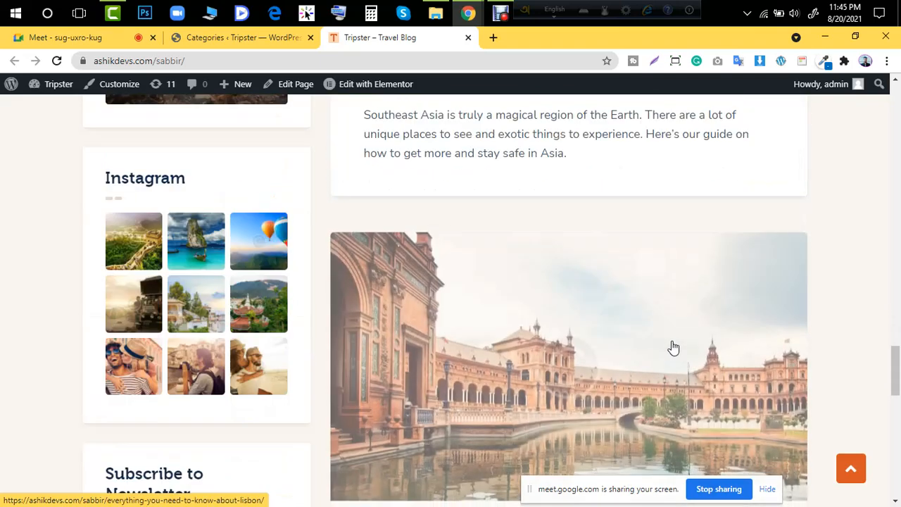
left_click_drag(574, 498, 433, 479)
scroll(396, 412, "down", 8)
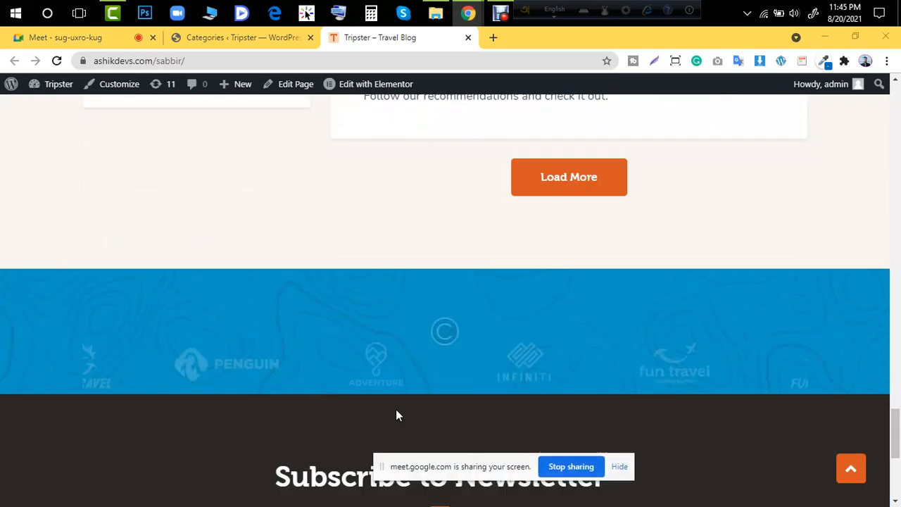
scroll(345, 351, "up", 5)
scroll(344, 350, "up", 15)
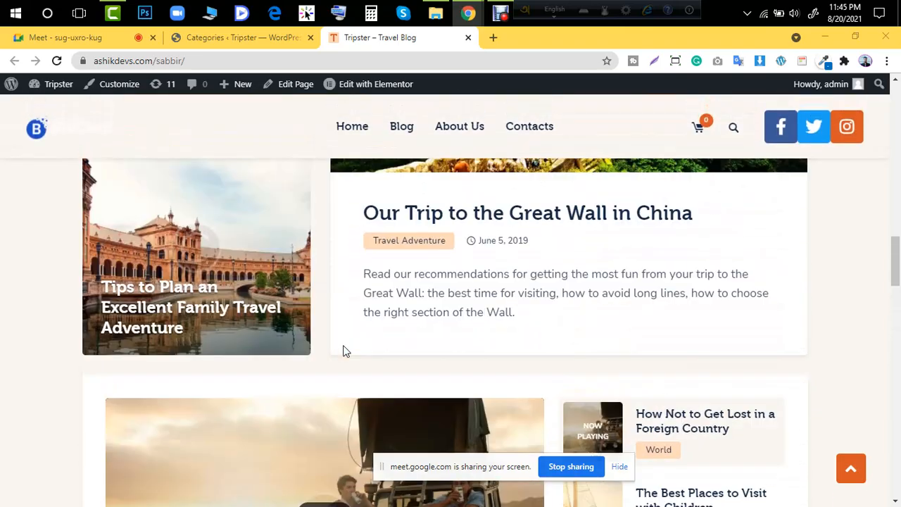
scroll(344, 350, "up", 12)
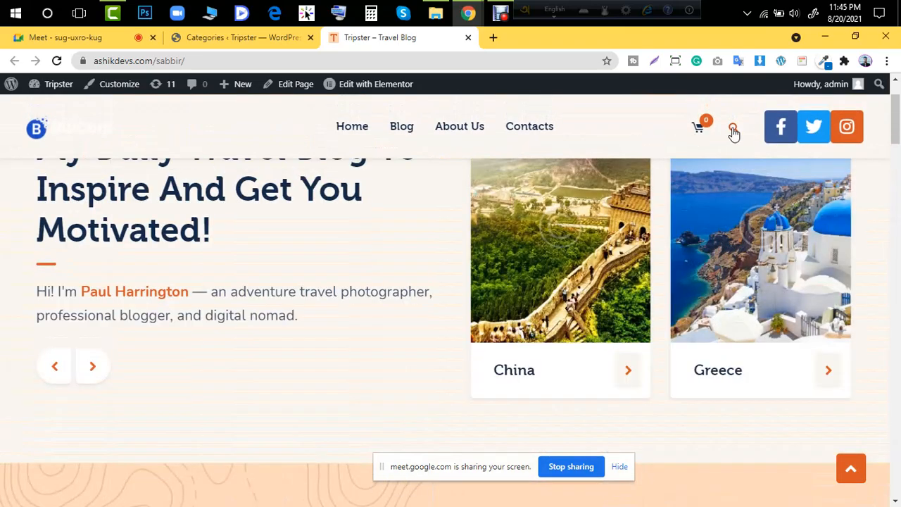
Check the header's site search, close it, and view the hero heading and destination slider.
left_click(733, 132)
scroll(700, 213, "down", 4)
left_click(629, 222)
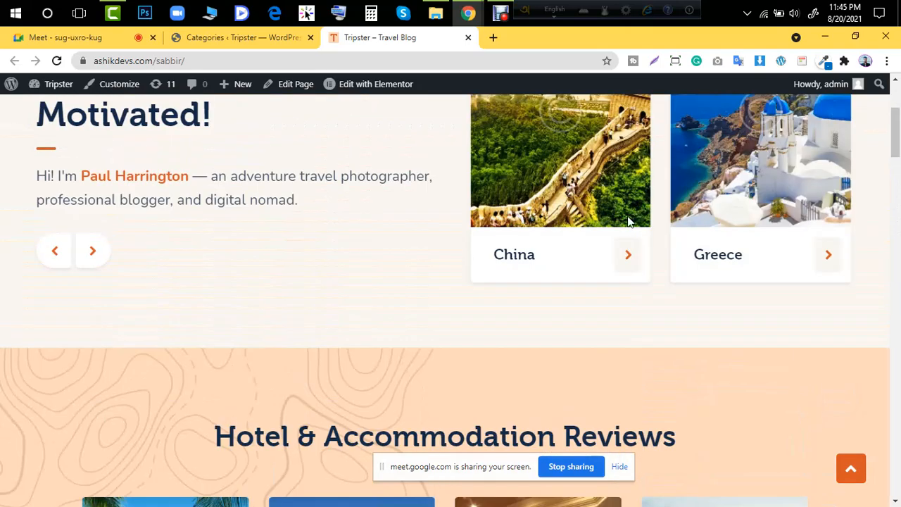
scroll(629, 222, "up", 3)
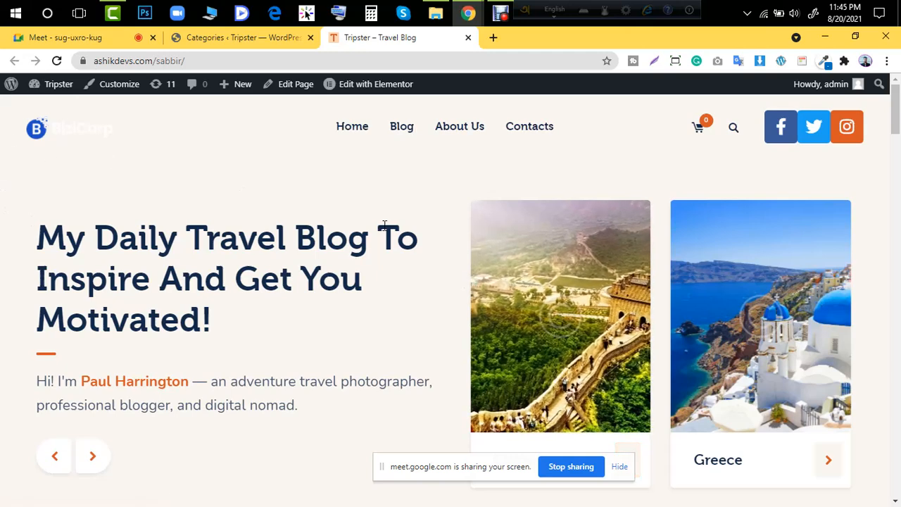
scroll(175, 324, "down", 2)
scroll(175, 324, "up", 2)
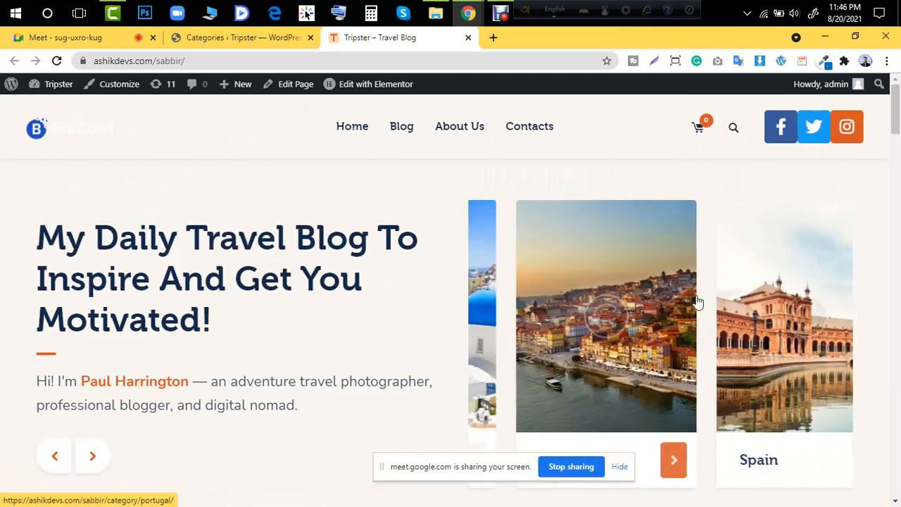
Look through the post categories and their images in the dashboard, and compare them with the live home page's destination slider.
left_click(213, 41)
scroll(408, 158, "down", 5)
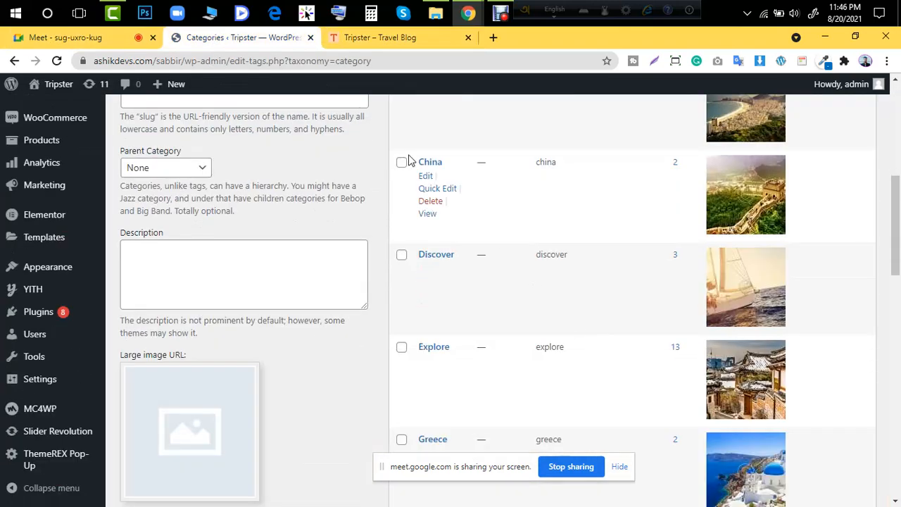
scroll(444, 282, "down", 4)
scroll(449, 257, "up", 8)
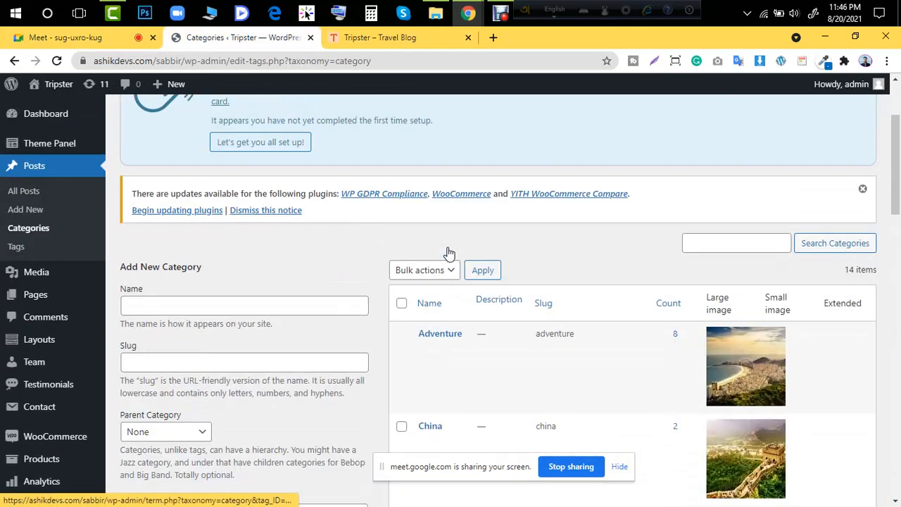
scroll(451, 250, "down", 3)
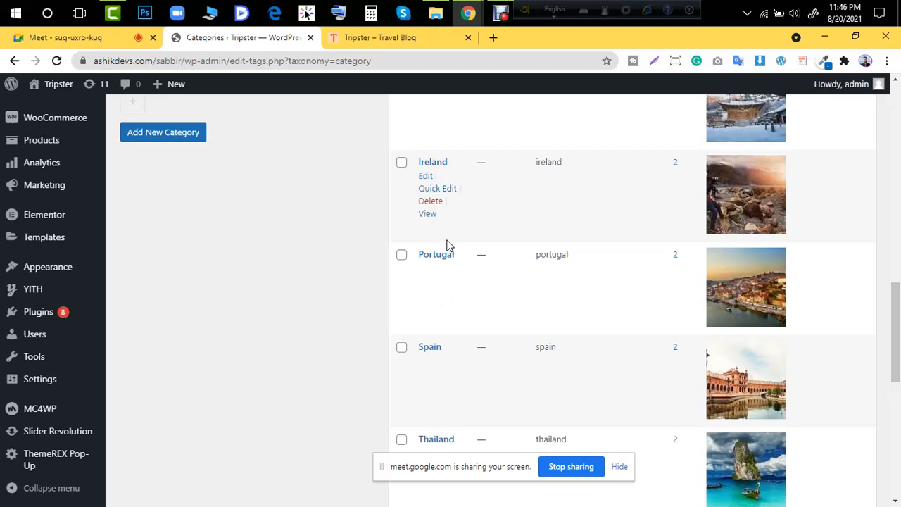
left_click(364, 39)
scroll(366, 231, "down", 10)
scroll(367, 231, "up", 10)
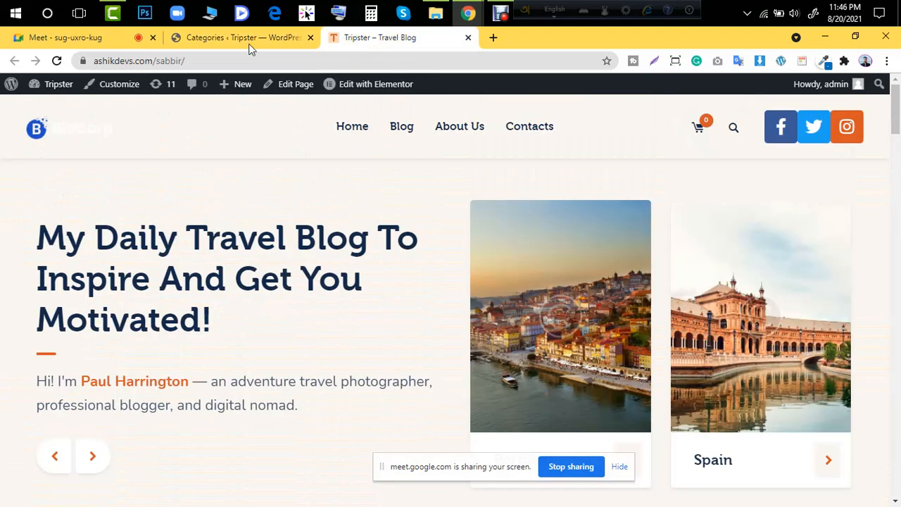
left_click(113, 13)
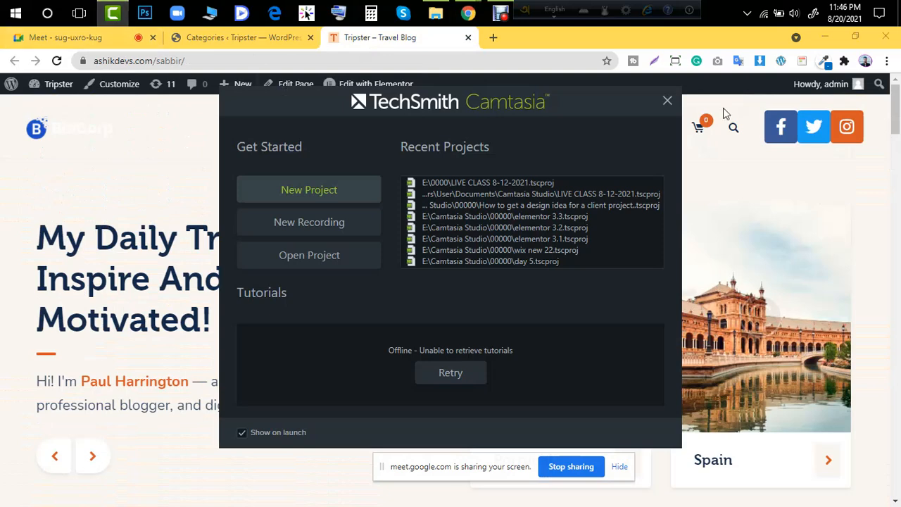
left_click(668, 102)
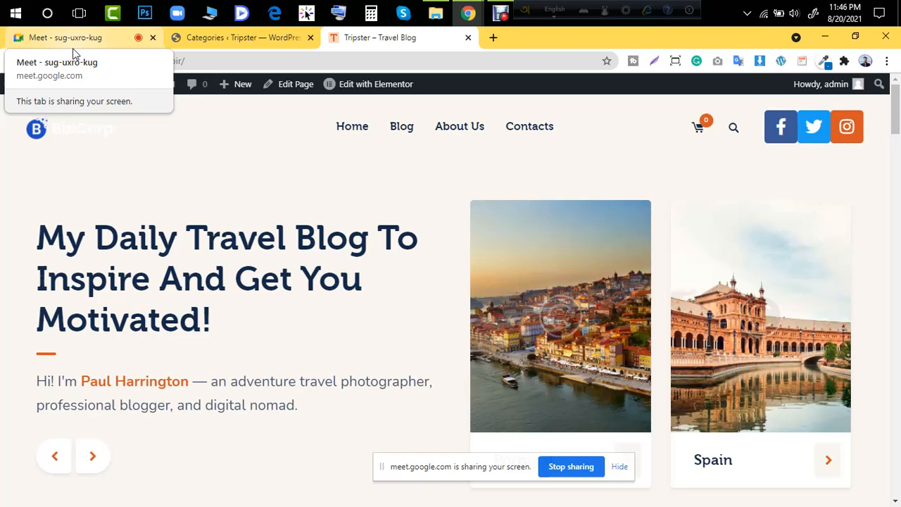
scroll(391, 286, "down", 1)
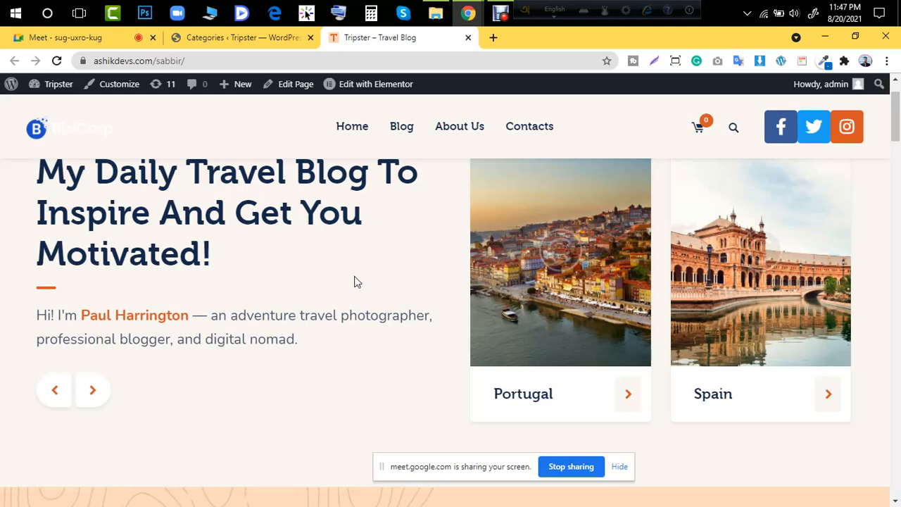
Switch to the Google Meet call's in-call messages and move the screen-sharing bar clear of the call controls.
left_click(81, 38)
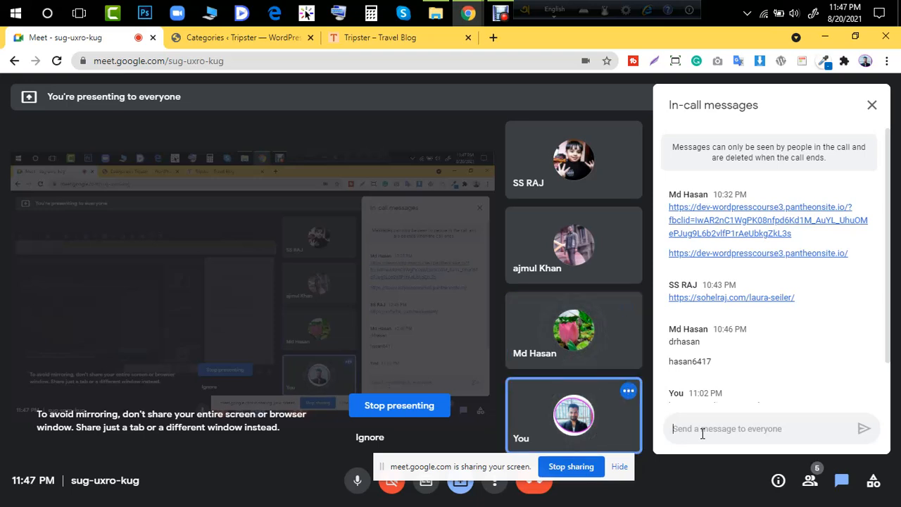
left_click(702, 433)
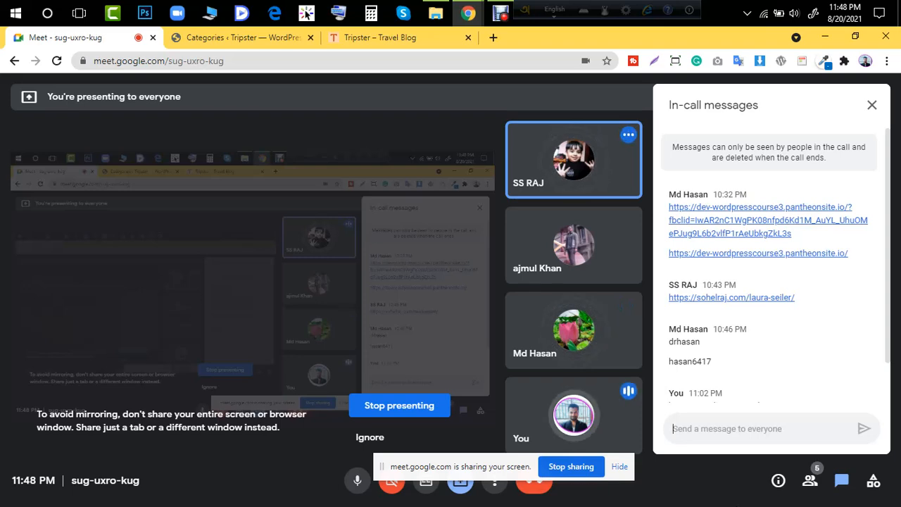
left_click_drag(453, 467, 409, 441)
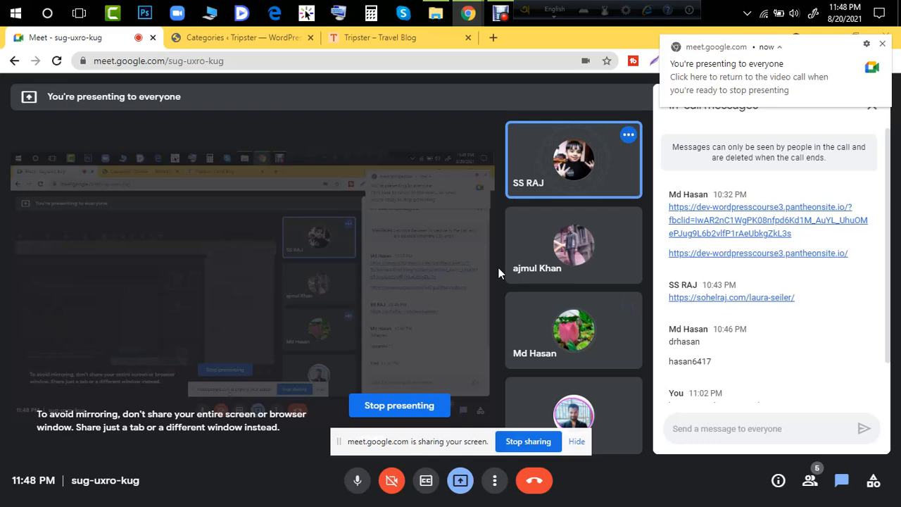
Search Google for "eduma" in a new tab, open the ThemeForest Eduma theme page and dismiss the Meet notification.
left_click(494, 38)
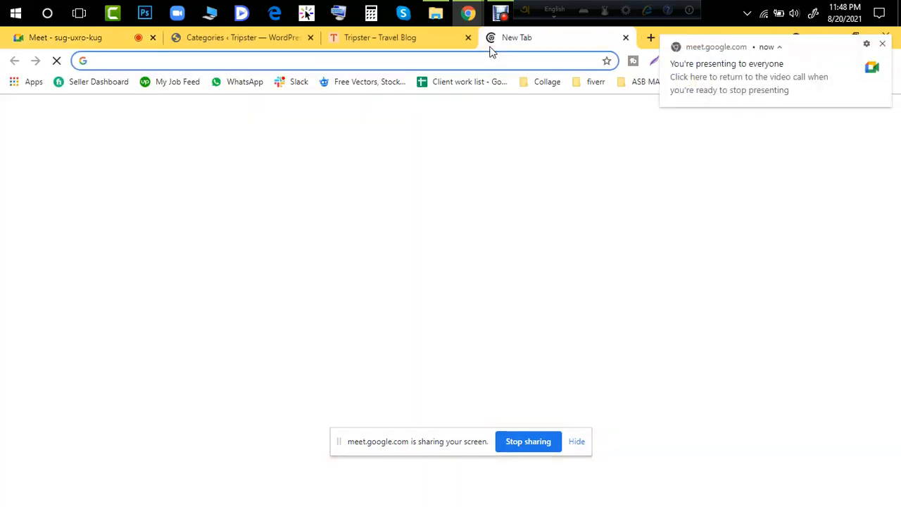
type("eduma")
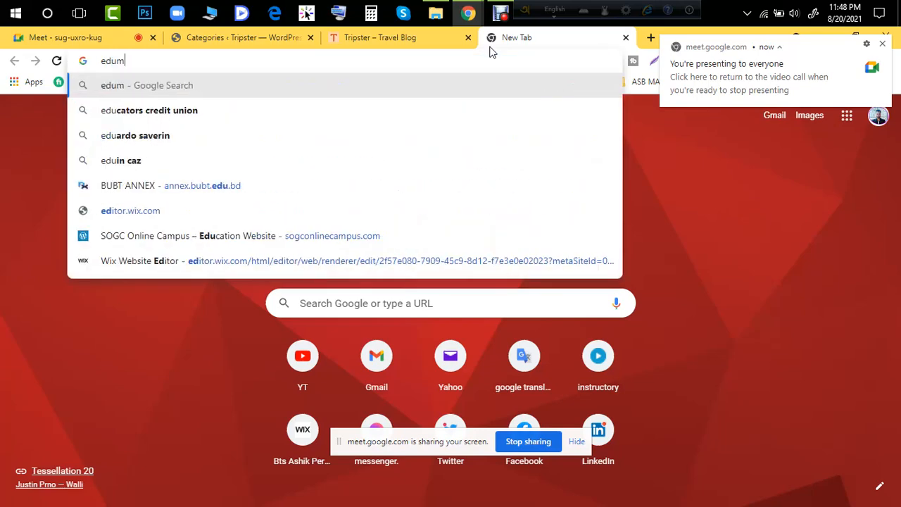
key("Return")
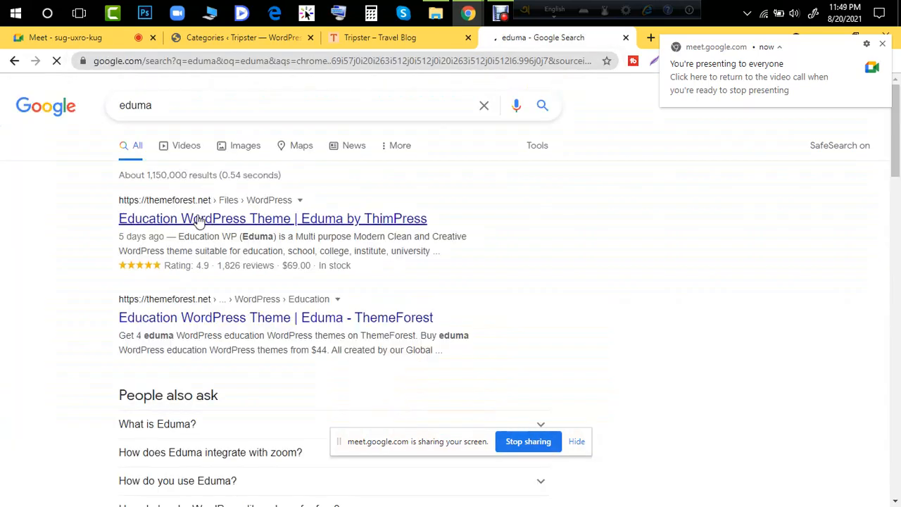
left_click(882, 43)
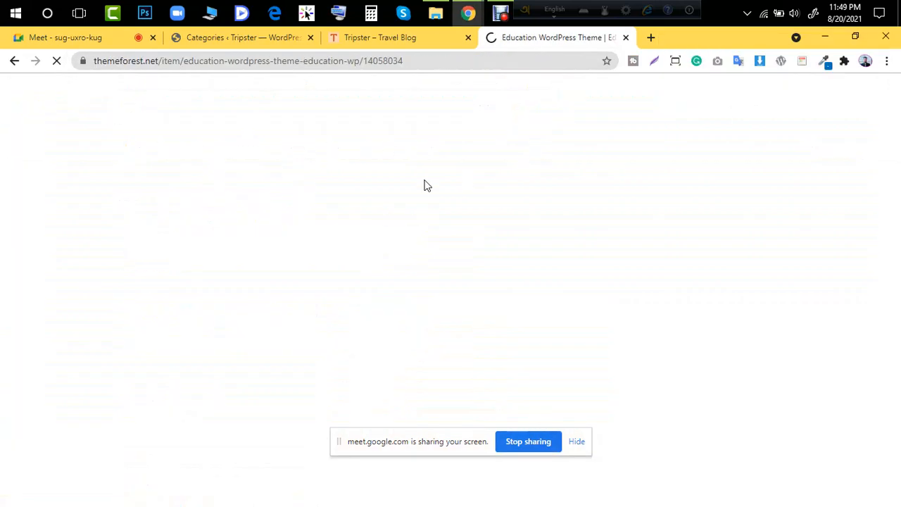
Open the Eduma theme's full-screen preview in its own tab and close the item page.
scroll(281, 254, "down", 5)
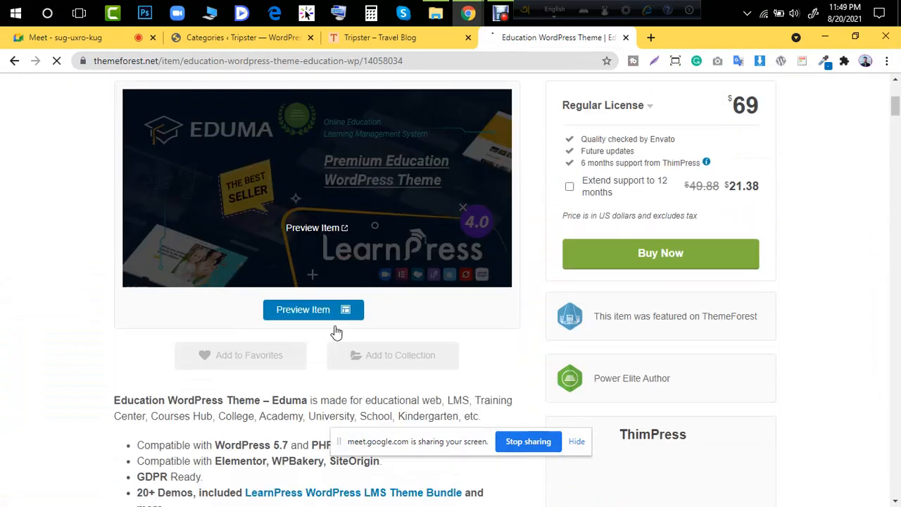
left_click(290, 246)
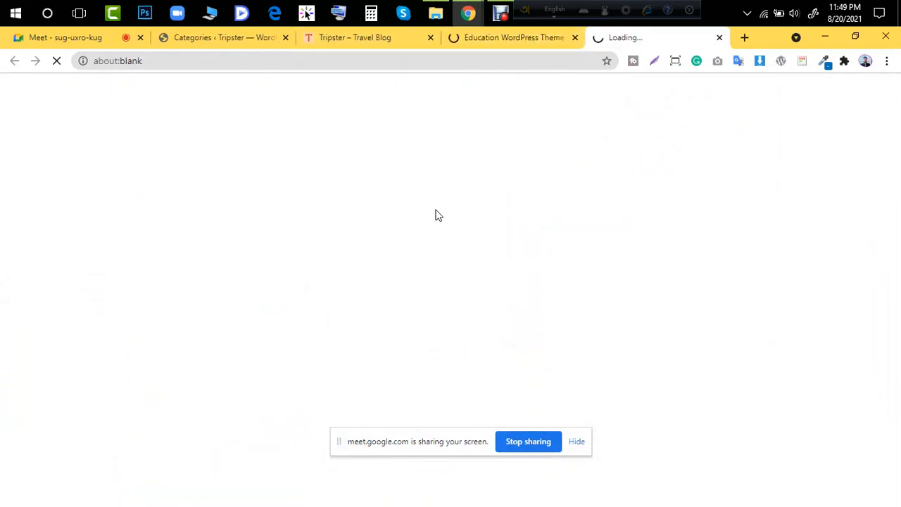
left_click(575, 37)
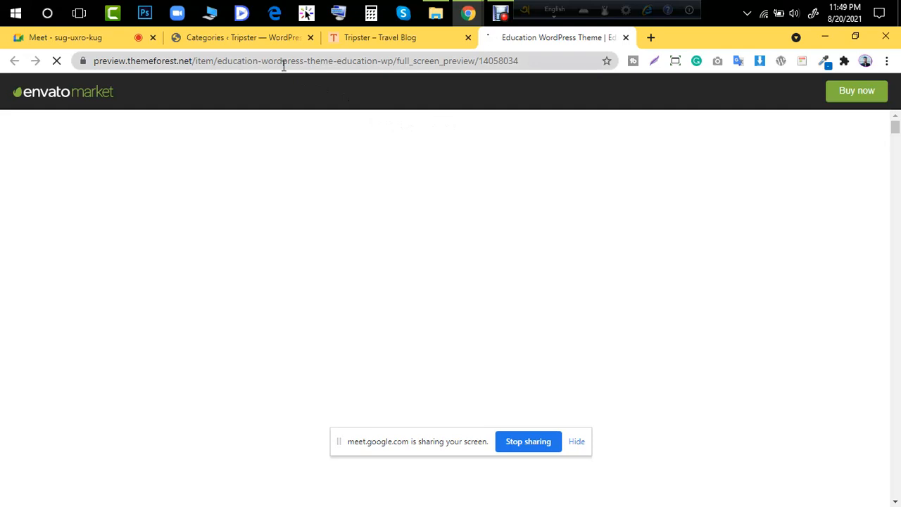
Open e-learningschoolbd.com in a new tab and close the Eduma preview tab.
left_click(648, 41)
type("e-")
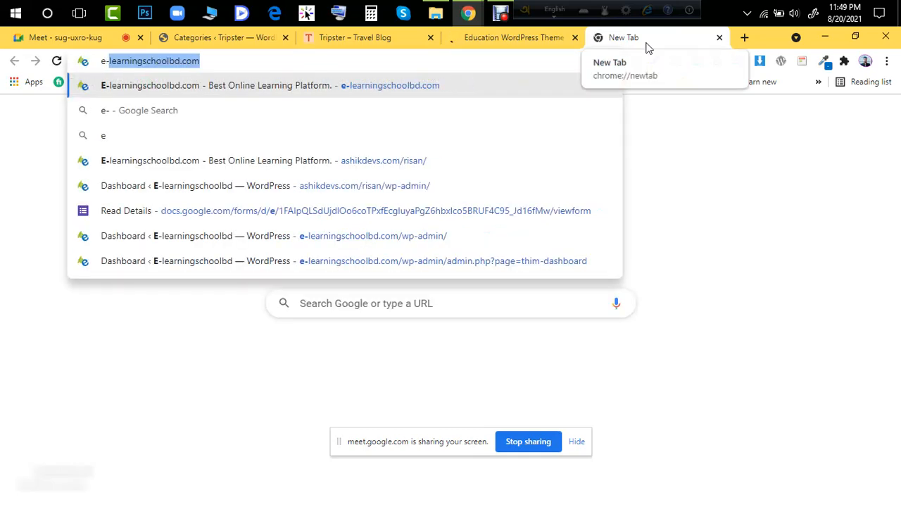
key("Return")
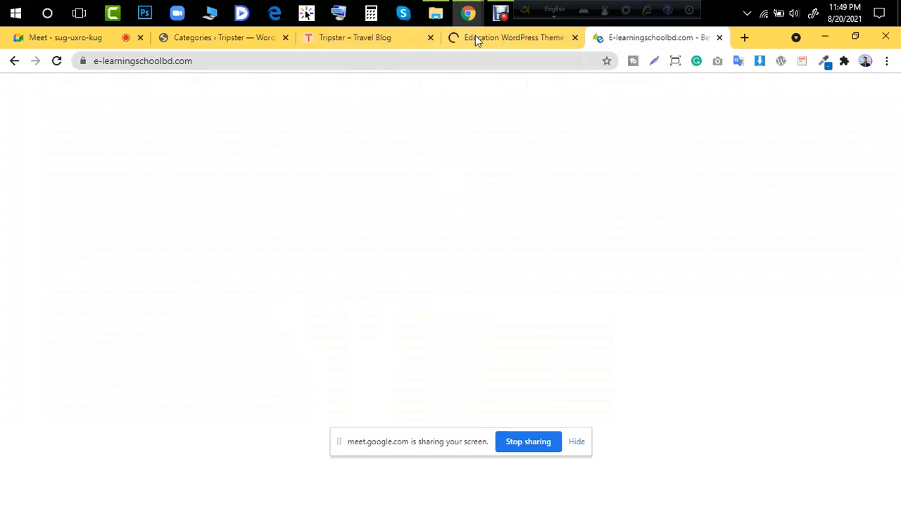
left_click(560, 40)
left_click(576, 38)
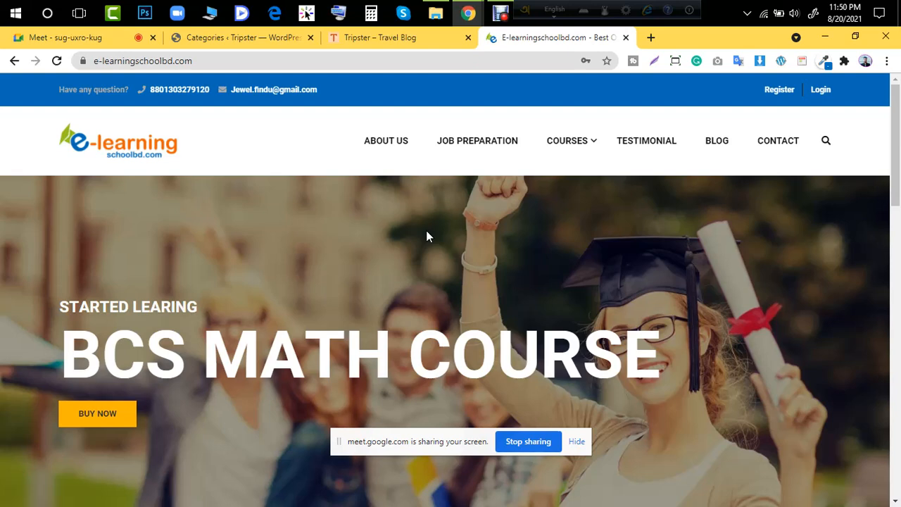
Examine the e-learning home page's Courses submenu, popular course cards and enrolment statistics.
scroll(584, 246, "down", 3)
scroll(553, 181, "up", 3)
mouse_move(565, 157)
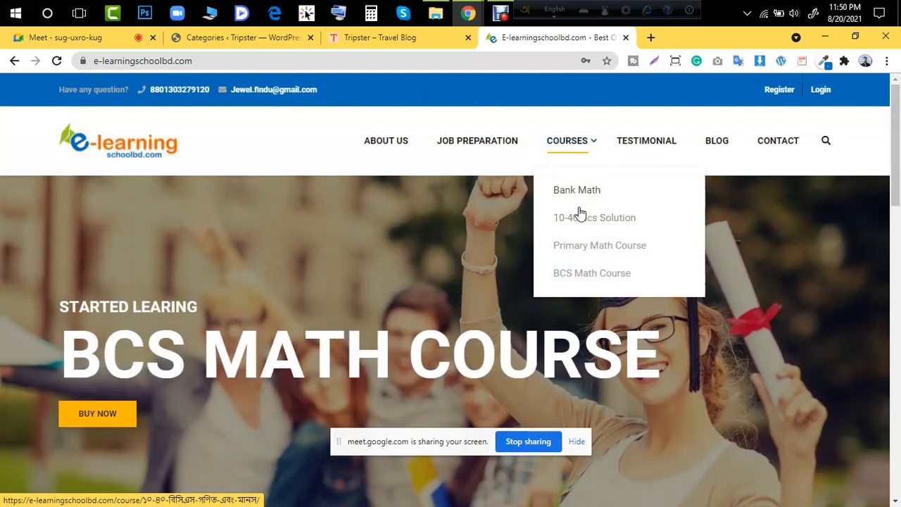
scroll(586, 212, "down", 7)
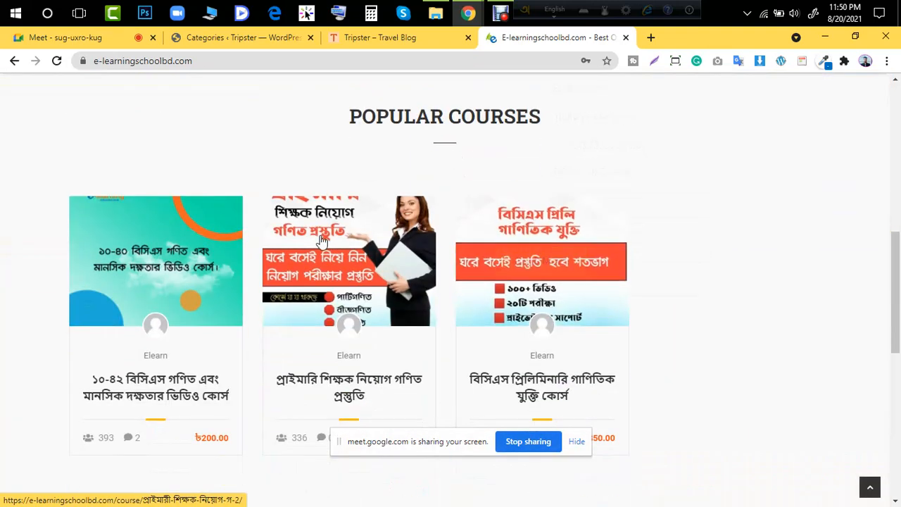
scroll(497, 190, "up", 3)
scroll(497, 190, "up", 3)
scroll(298, 331, "down", 8)
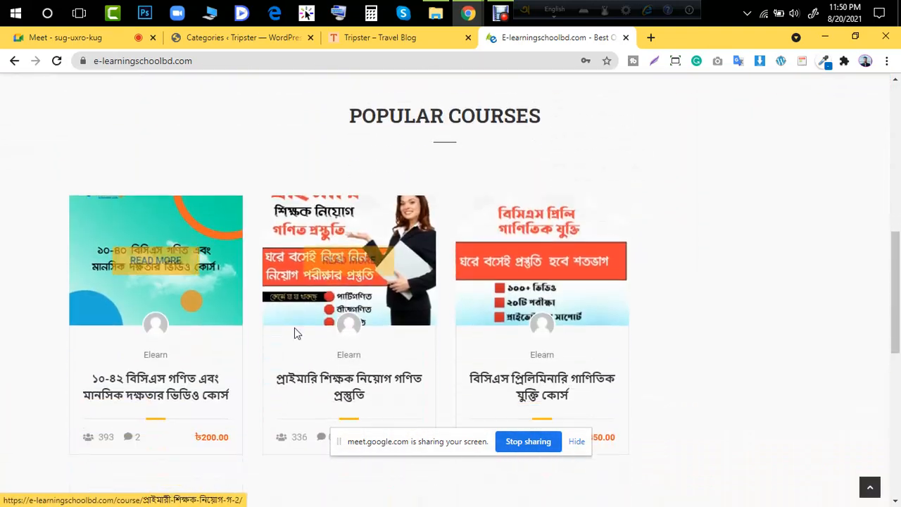
scroll(422, 267, "down", 1)
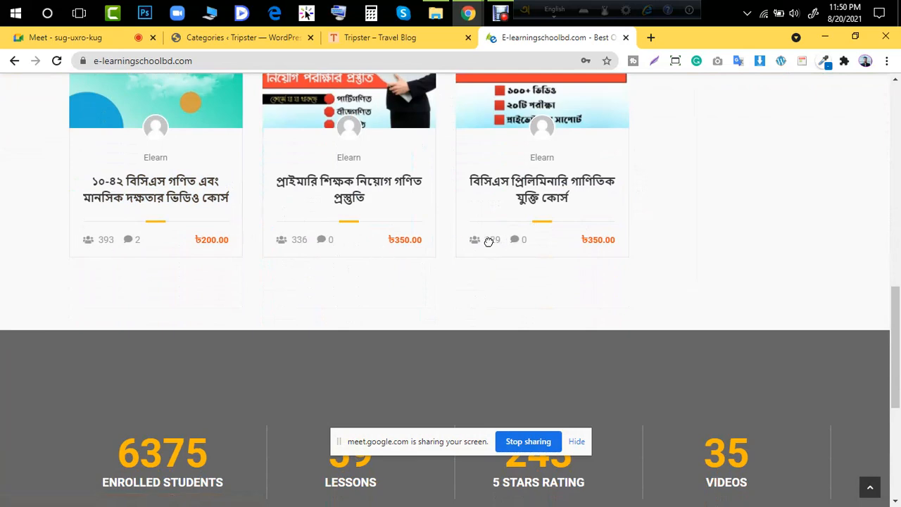
scroll(162, 244, "up", 3)
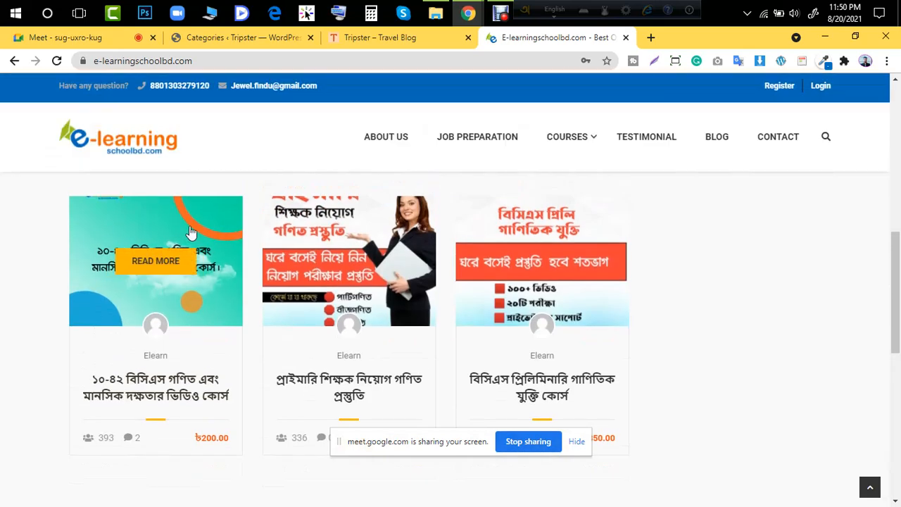
scroll(162, 243, "down", 3)
scroll(186, 224, "up", 2)
Open the first popular course, the BCS math video course, and view its title and price area.
left_click(185, 224)
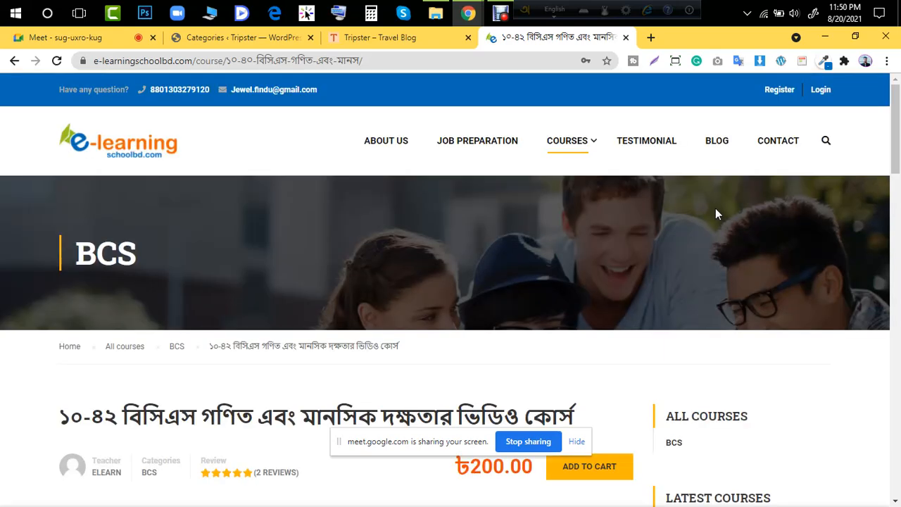
scroll(664, 221, "down", 2)
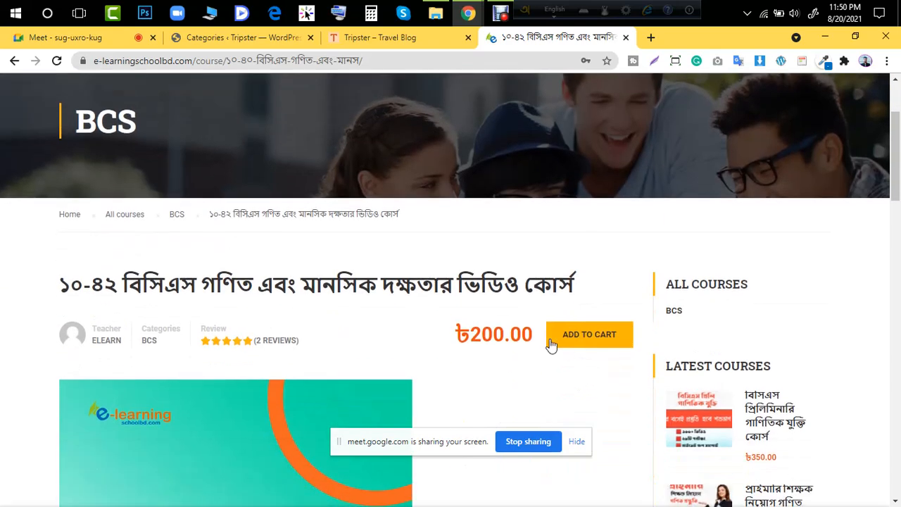
scroll(887, 194, "up", 2)
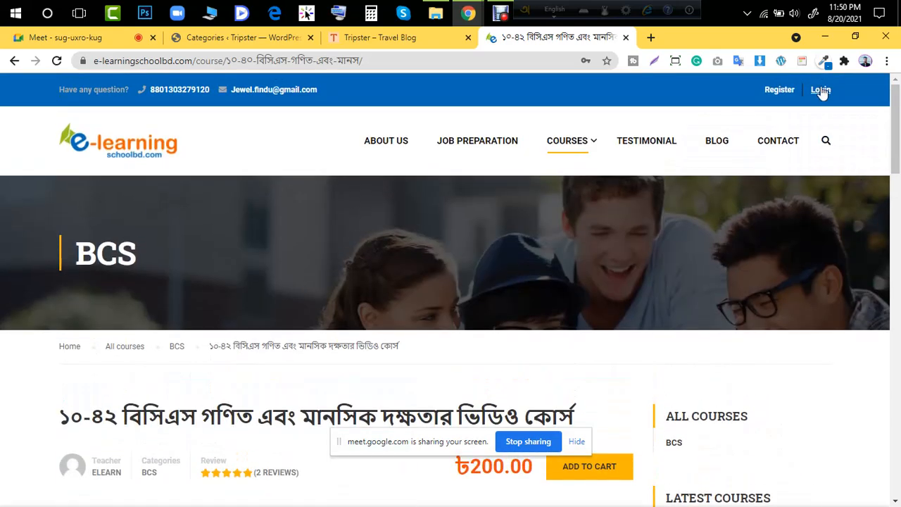
View the site's Register and Login pop-up forms and close them without submitting.
left_click(779, 89)
left_click(769, 156)
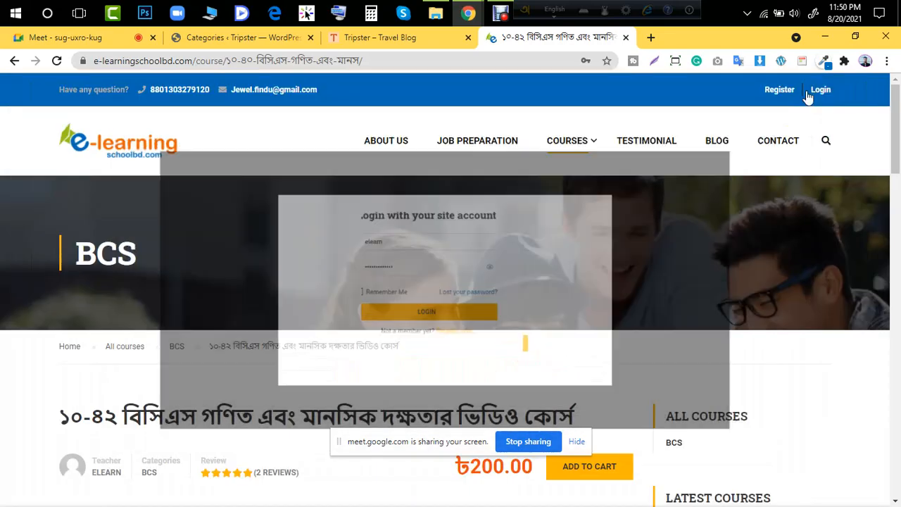
left_click(788, 171)
Try to add the BCS math video course to the cart.
scroll(537, 266, "down", 4)
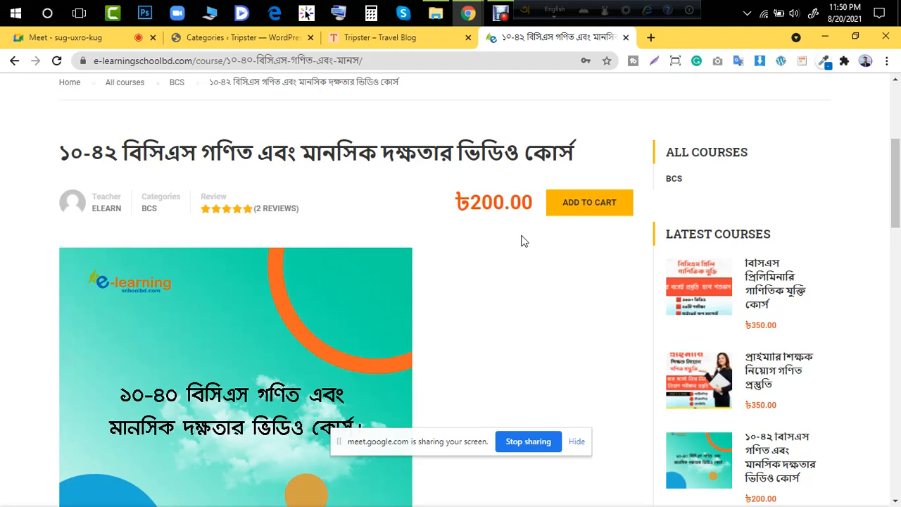
left_click(619, 206)
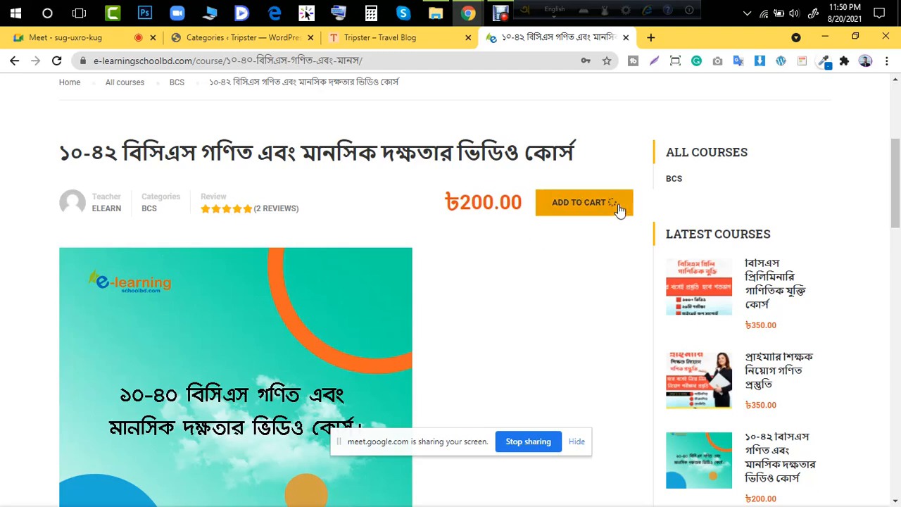
left_click(580, 139)
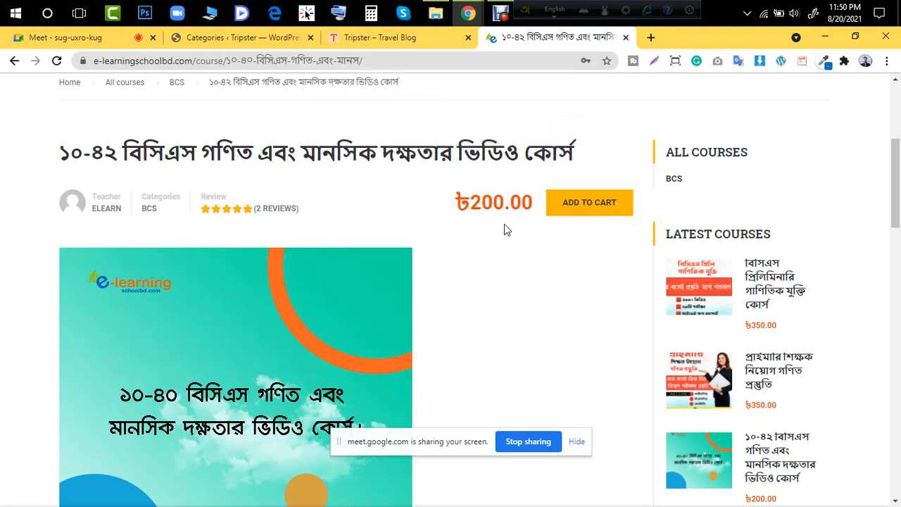
Examine the course page down to the footer, its overview and features, and the Curriculum lecture list.
scroll(561, 216, "down", 15)
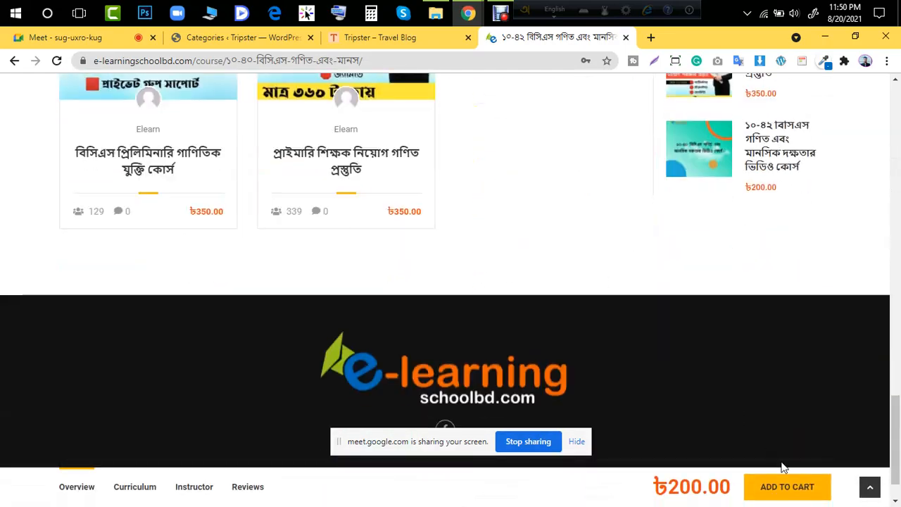
scroll(457, 321, "up", 8)
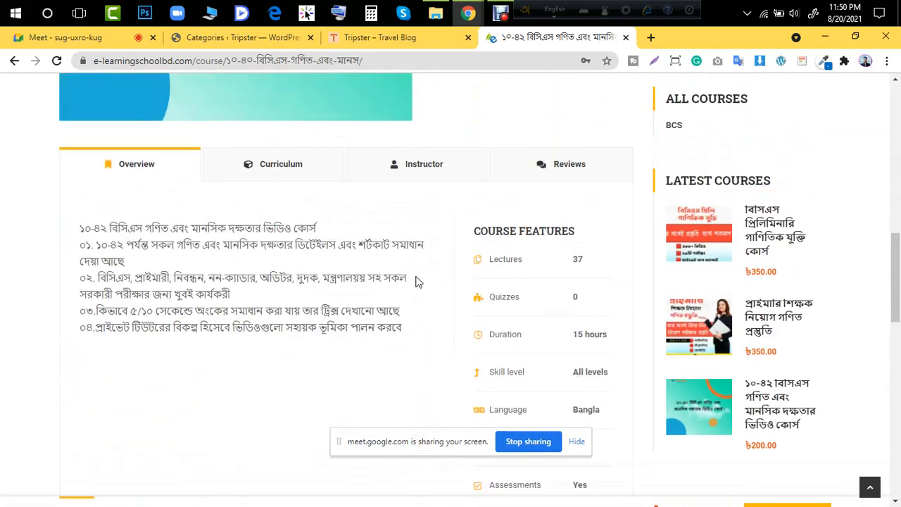
left_click(286, 168)
scroll(157, 246, "down", 3)
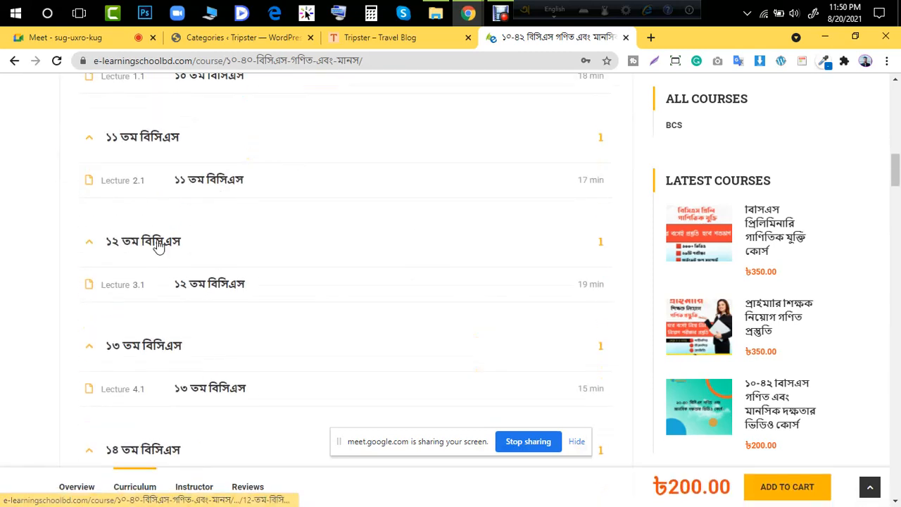
Open a BCS lecture from the course's Curriculum list to check whether its content is accessible.
left_click(157, 243)
left_click(127, 246)
scroll(126, 250, "up", 3)
left_click(214, 274)
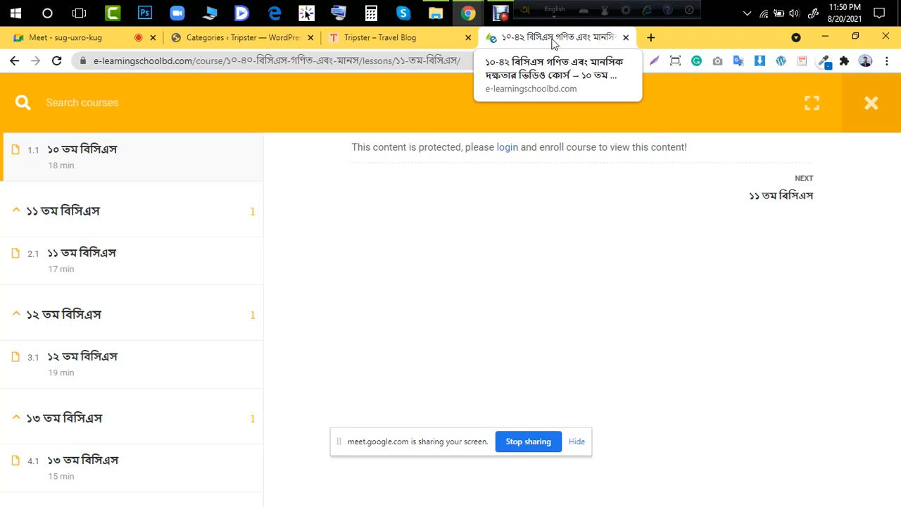
Follow the login link in the lecture's protected-content notice and look over the Profile page.
left_click_drag(442, 146, 503, 151)
left_click(503, 150)
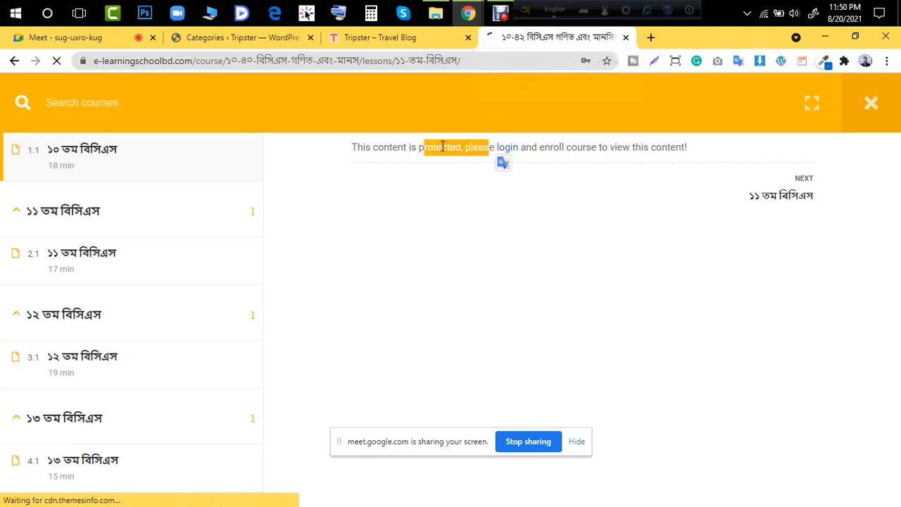
triple_click(433, 146)
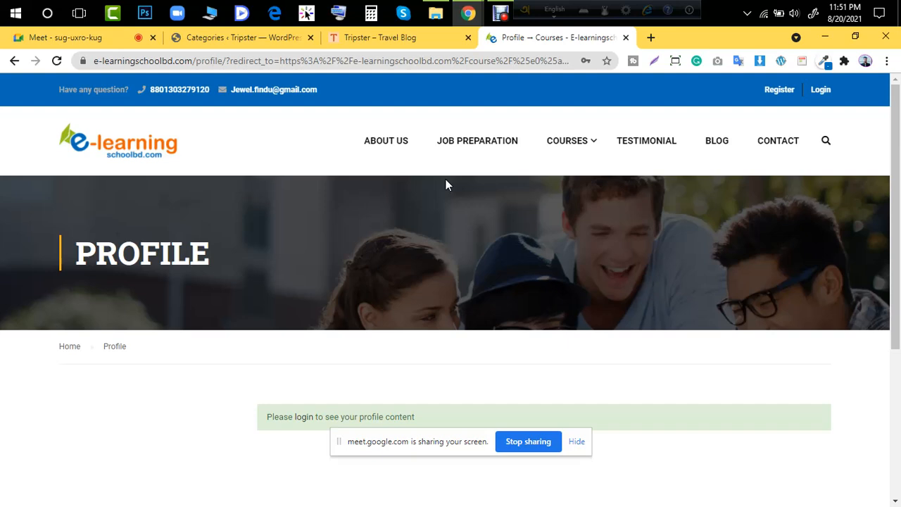
scroll(437, 225, "down", 4)
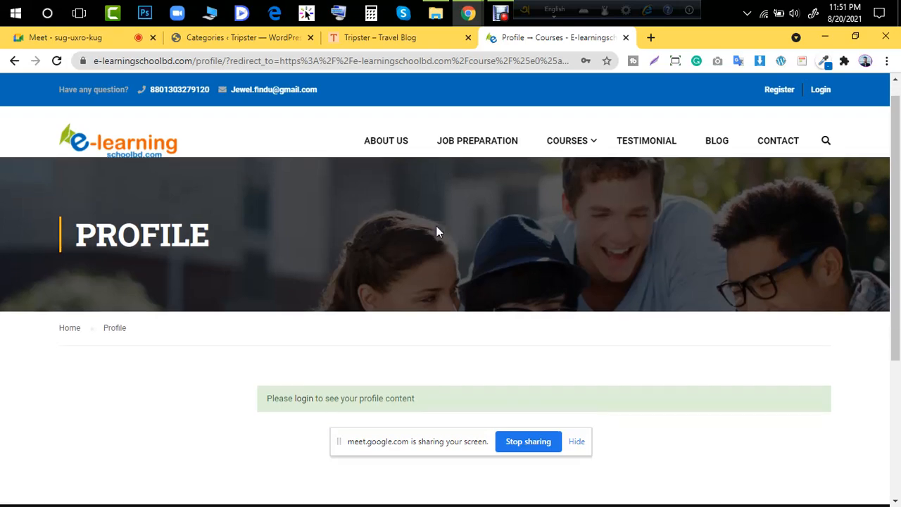
scroll(430, 233, "up", 4)
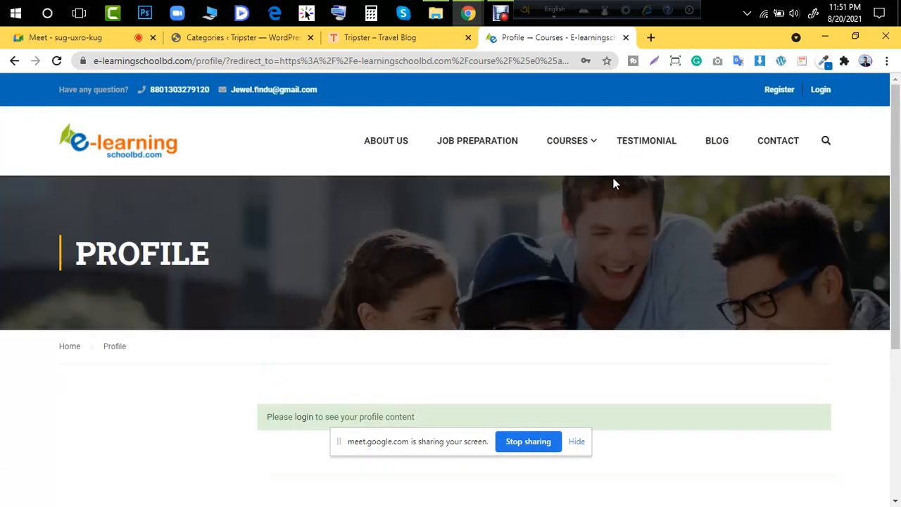
scroll(616, 190, "down", 4)
scroll(625, 204, "up", 4)
scroll(623, 200, "down", 4)
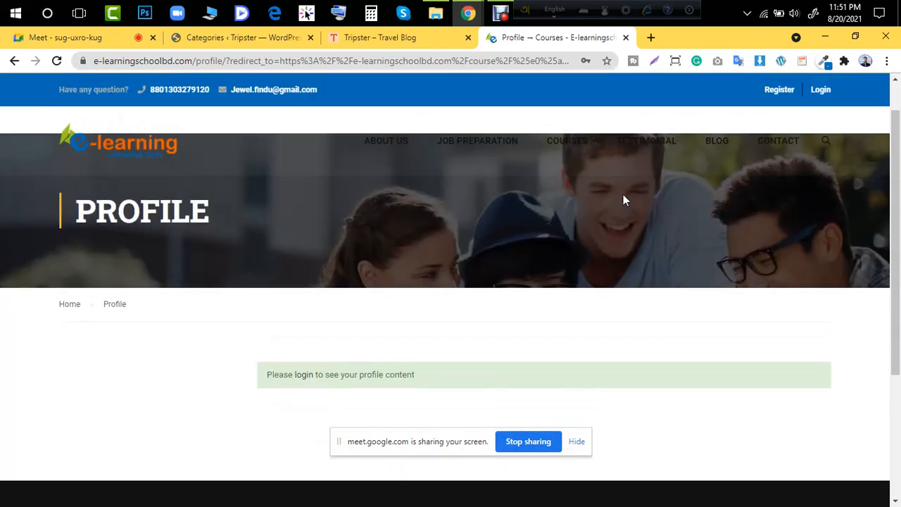
scroll(615, 202, "up", 4)
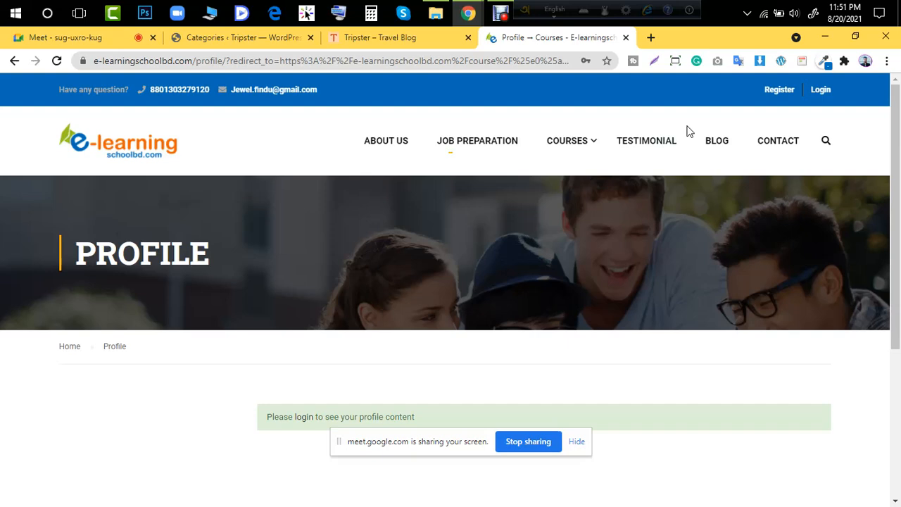
View the Contact page's details and message form down to the footer, and open the Primary Math Course.
left_click(770, 141)
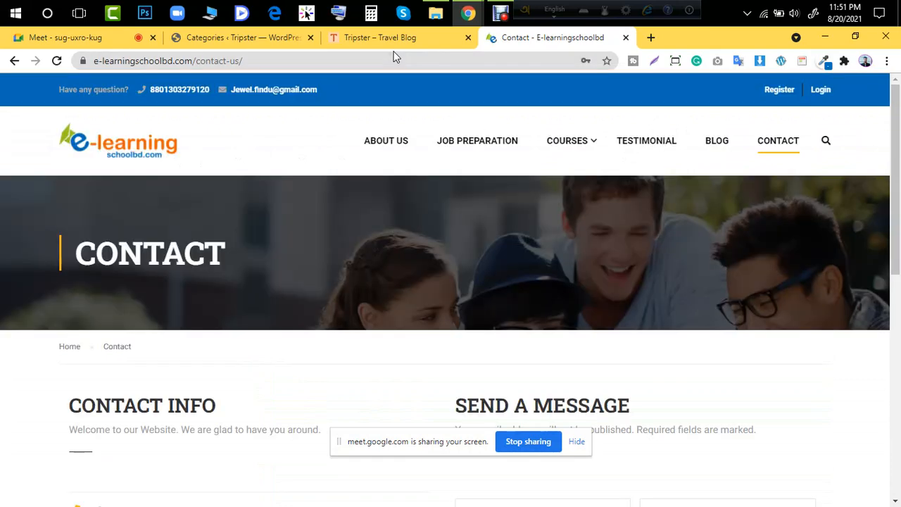
left_click(401, 42)
left_click(491, 41)
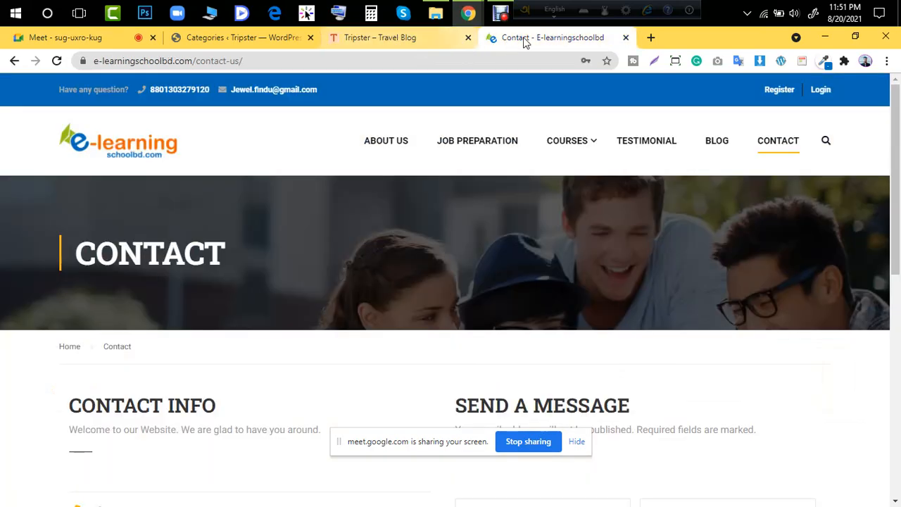
scroll(428, 183, "down", 10)
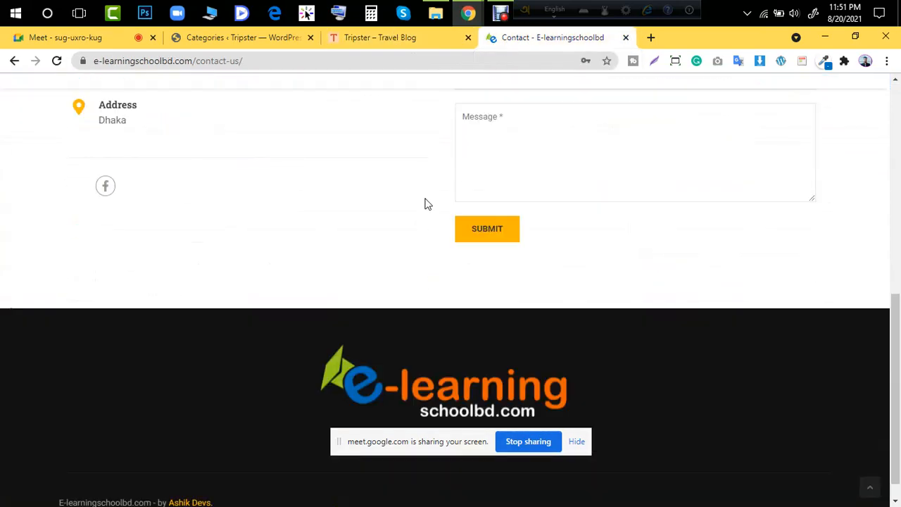
scroll(426, 201, "up", 10)
mouse_move(582, 178)
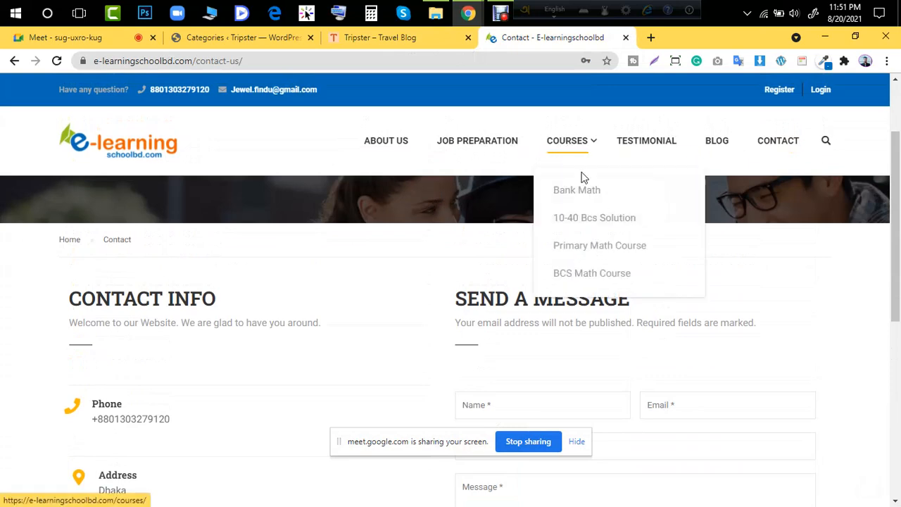
left_click(578, 247)
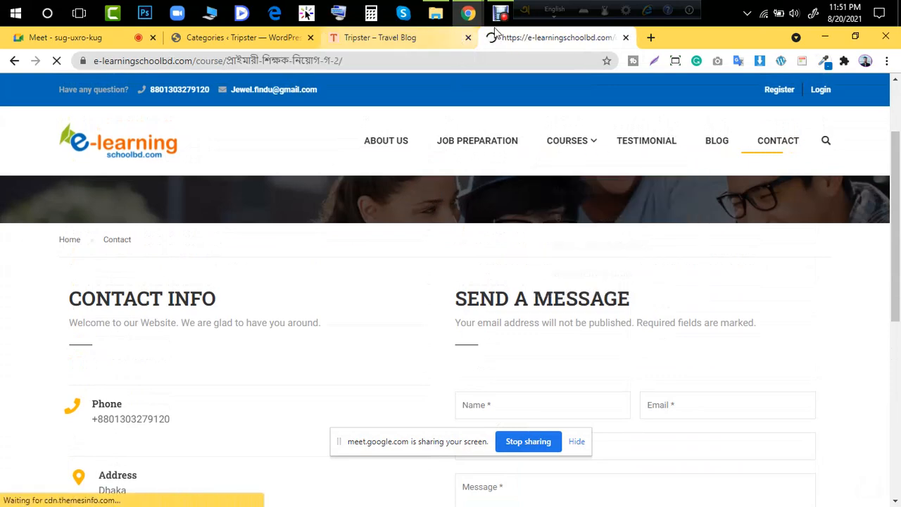
Return to the Tripster Categories page in the WordPress admin, and switch to the Debut screen recorder.
left_click(369, 39)
left_click(227, 39)
left_click(500, 13)
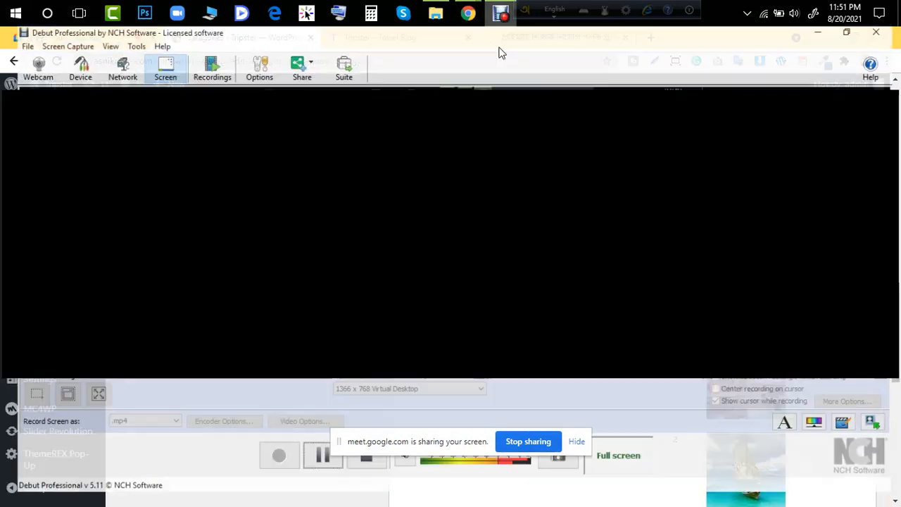